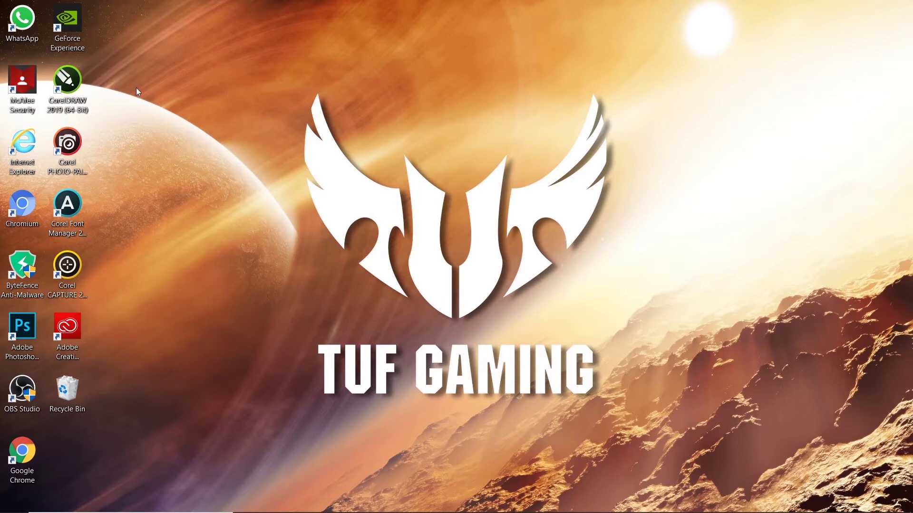
Step: Launch CorelDRAW 2019 and start a new document from the Welcome Screen
{"action": "double_click", "coordinate": [65, 80]}
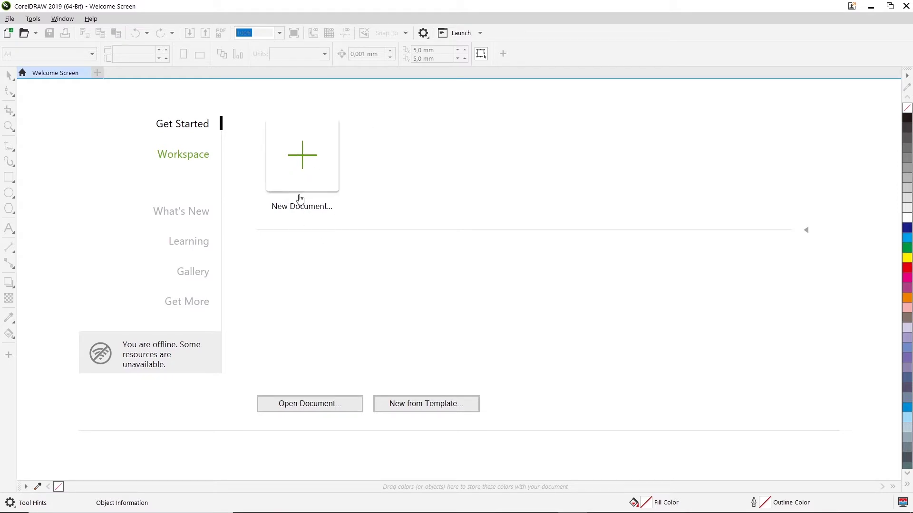
{"action": "left_click", "coordinate": [306, 164]}
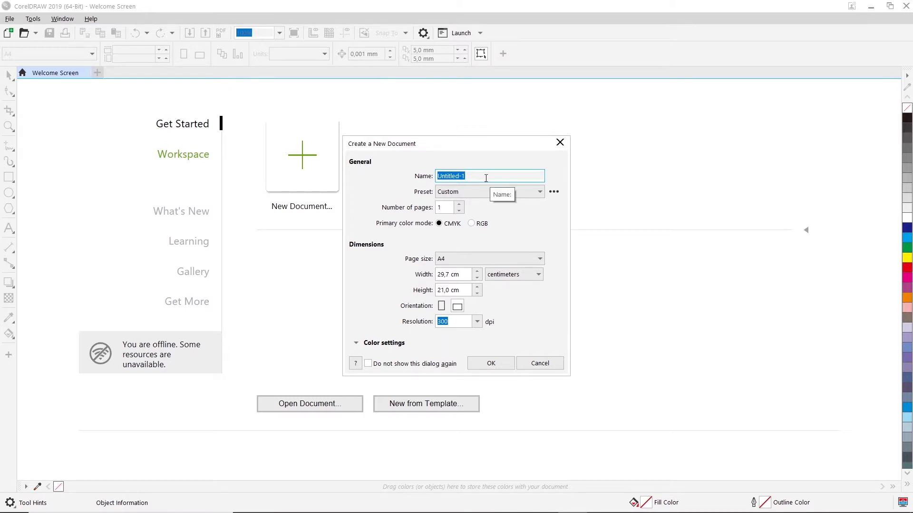
Step: Create a portrait A4 document named 'desain sanggul'
{"action": "type", "text": "sangg"}
{"action": "key", "text": "BackSpace"}
{"action": "key", "text": "BackSpace"}
{"action": "key", "text": "BackSpace"}
{"action": "type", "text": "des"}
{"action": "type", "text": "ain sanggul"}
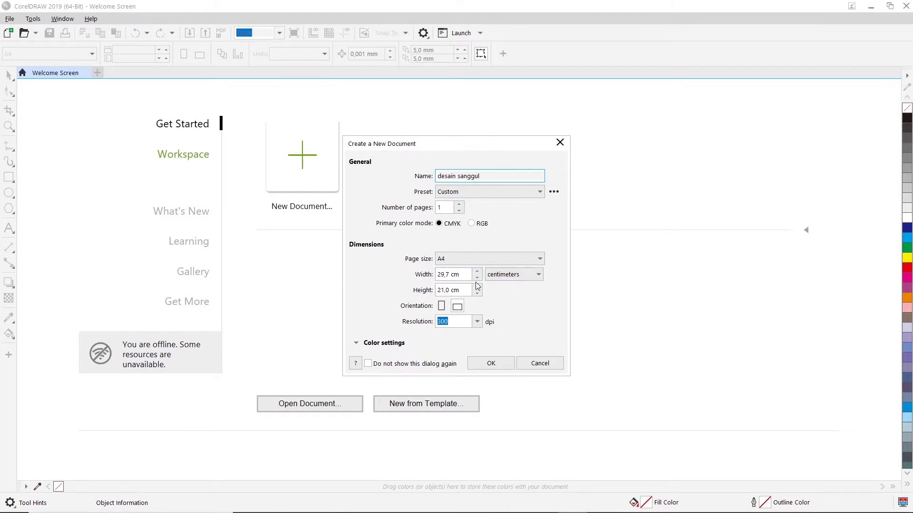
{"action": "left_click", "coordinate": [442, 307]}
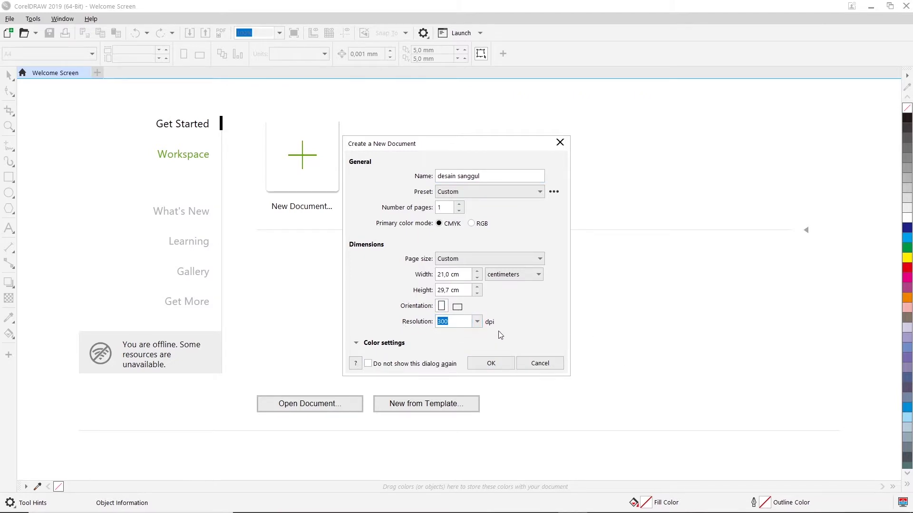
{"action": "left_click", "coordinate": [503, 366]}
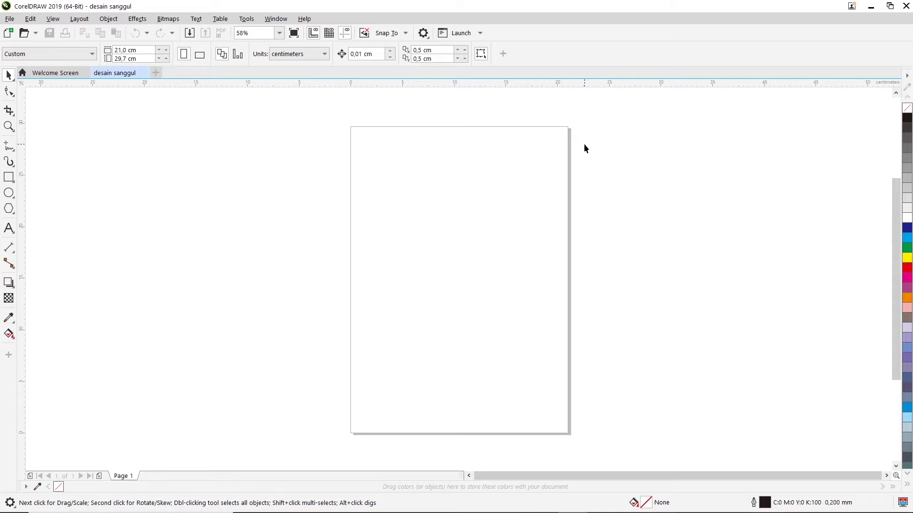
{"action": "mouse_move", "coordinate": [366, 510]}
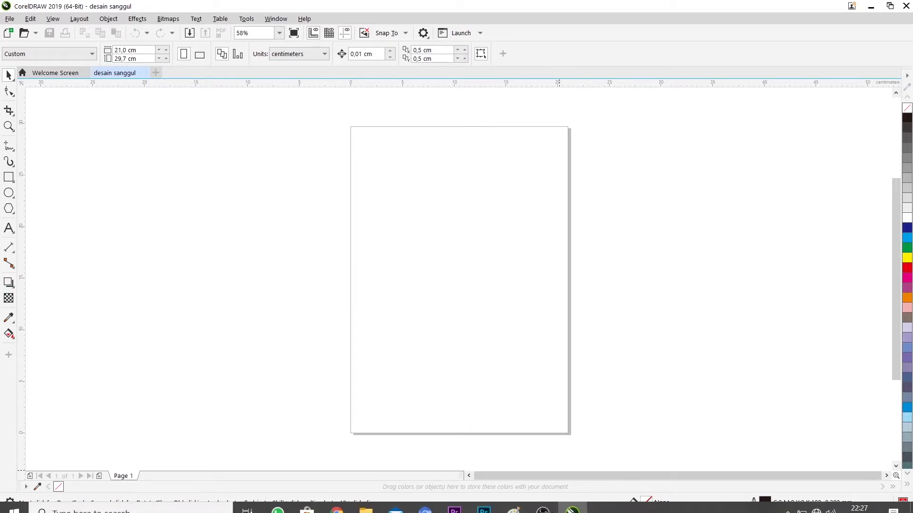
Step: Preview the 1_model photo in Photos from the image folder, then minimize Photos
{"action": "left_click", "coordinate": [366, 503]}
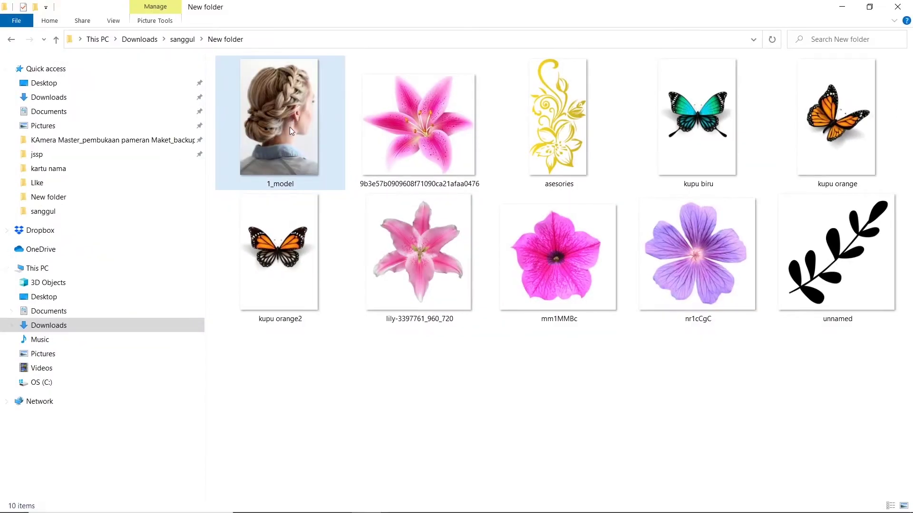
{"action": "double_click", "coordinate": [278, 104]}
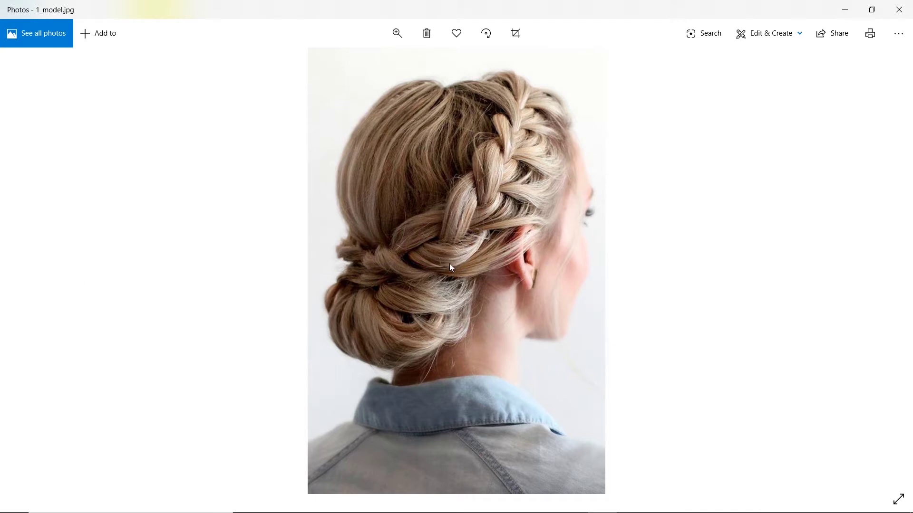
{"action": "left_click", "coordinate": [845, 11]}
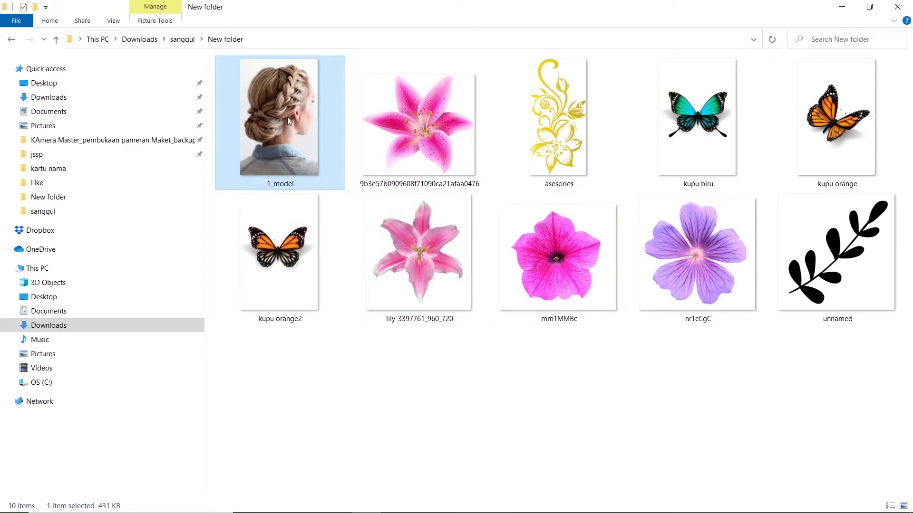
{"action": "mouse_move", "coordinate": [278, 118]}
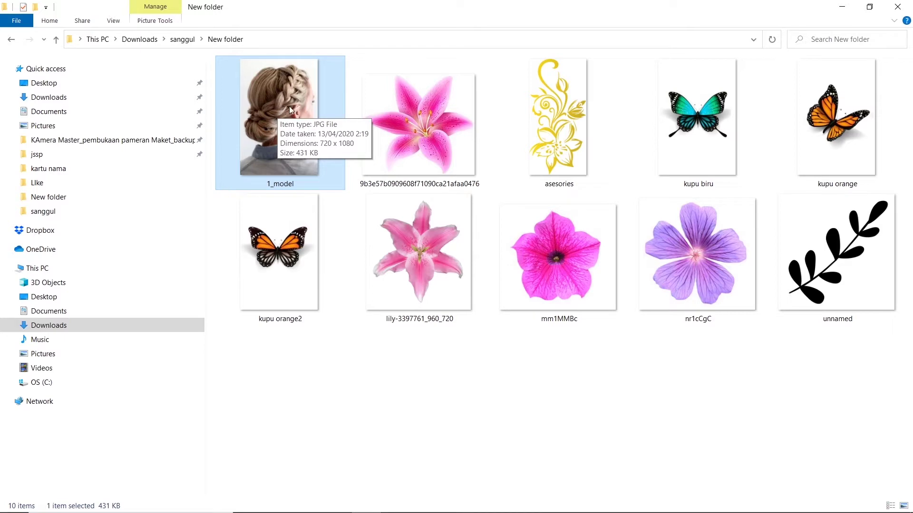
Step: Drag the 1_model photo from File Explorer onto the CorelDRAW page
{"action": "left_click_drag", "start_coordinate": [265, 102], "coordinate": [545, 507]}
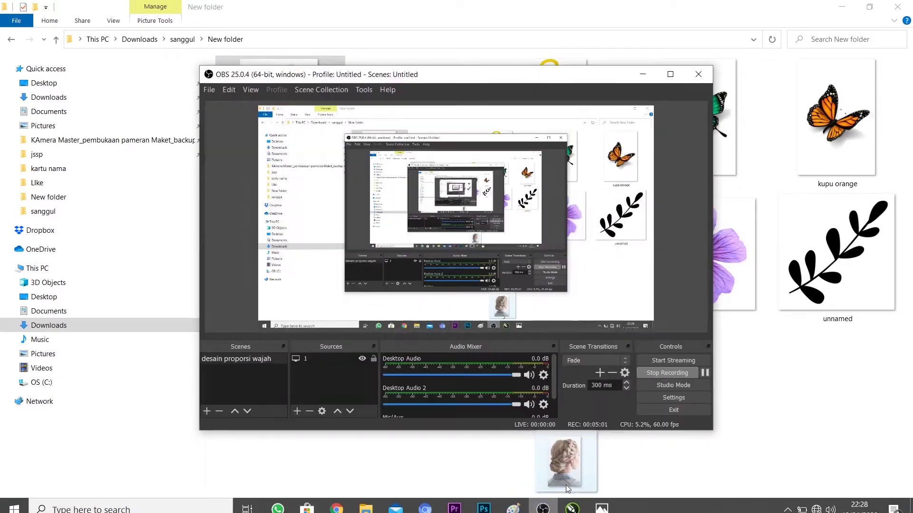
{"action": "mouse_move", "coordinate": [544, 507]}
{"action": "left_mouse_down"}
{"action": "mouse_move", "coordinate": [584, 509]}
{"action": "mouse_move", "coordinate": [485, 260]}
{"action": "left_mouse_up"}
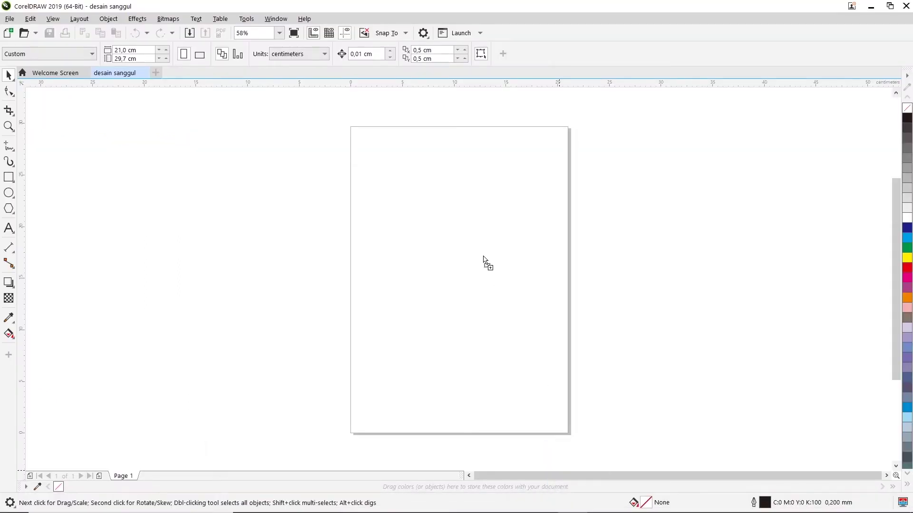
{"action": "left_click_drag", "start_coordinate": [483, 258], "coordinate": [484, 258]}
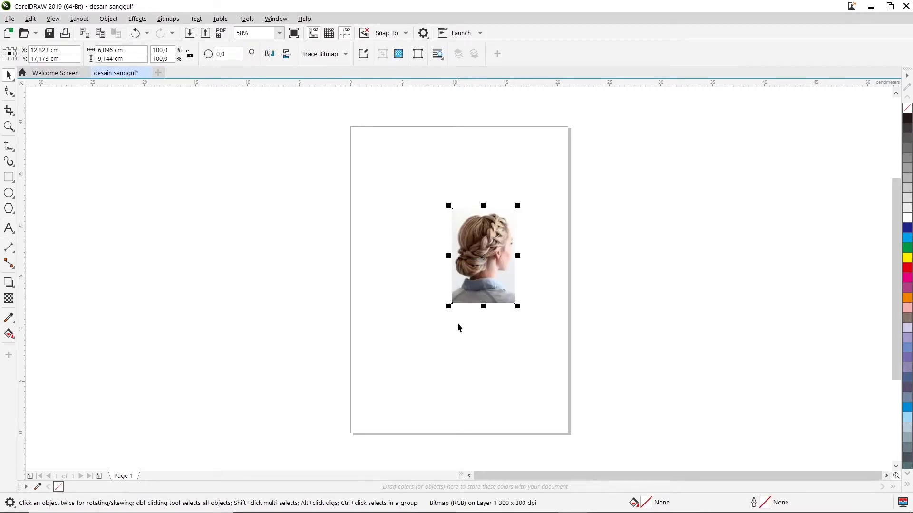
Step: Enlarge the photo to about 310% to fill the page and centre it horizontally
{"action": "left_click_drag", "start_coordinate": [448, 306], "coordinate": [372, 410]}
{"action": "left_click_drag", "start_coordinate": [518, 205], "coordinate": [580, 134]}
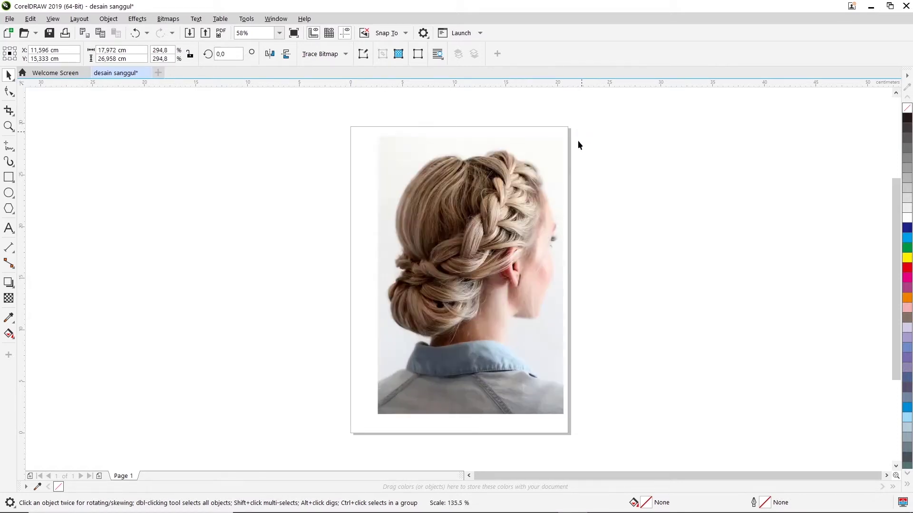
{"action": "left_click_drag", "start_coordinate": [374, 416], "coordinate": [348, 436]}
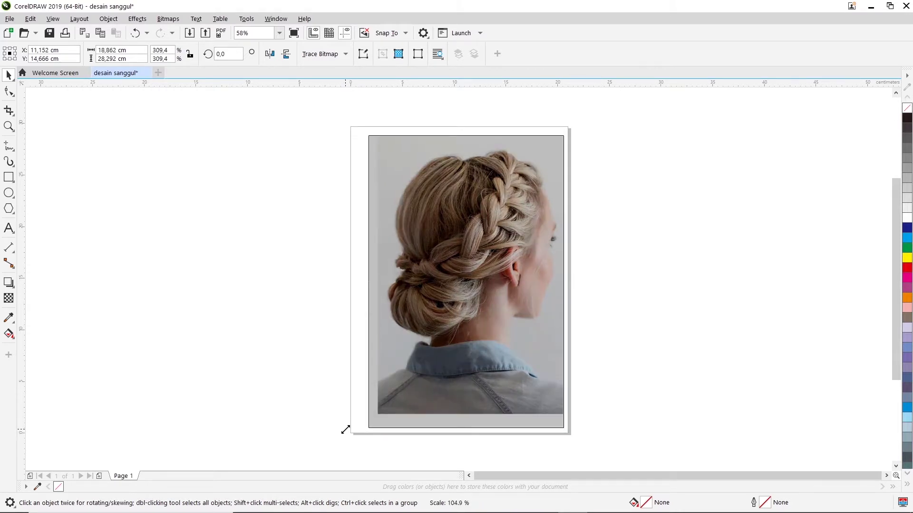
{"action": "left_click_drag", "start_coordinate": [348, 435], "coordinate": [346, 434]}
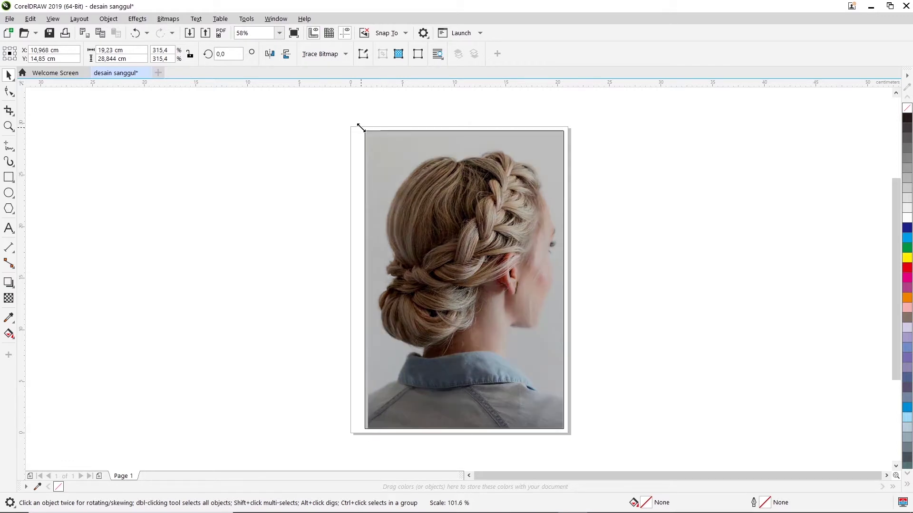
{"action": "left_click_drag", "start_coordinate": [364, 133], "coordinate": [361, 127]}
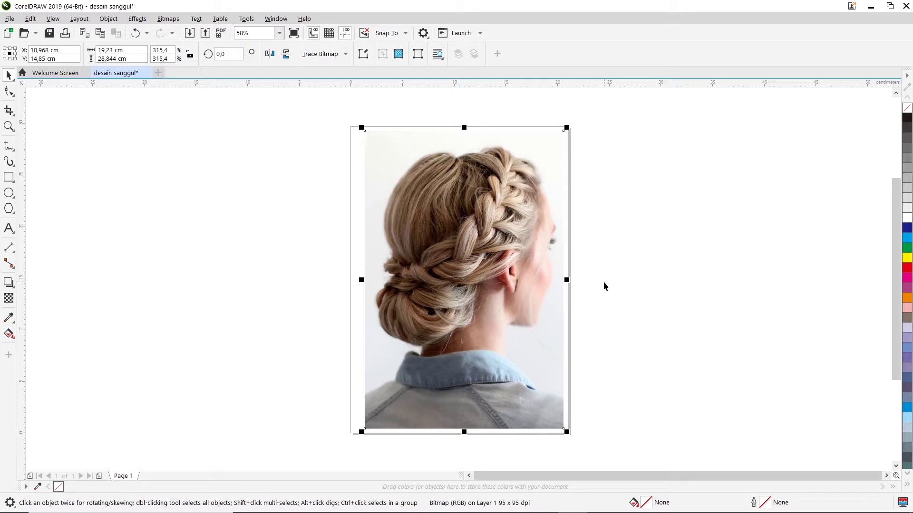
{"action": "key", "text": "p"}
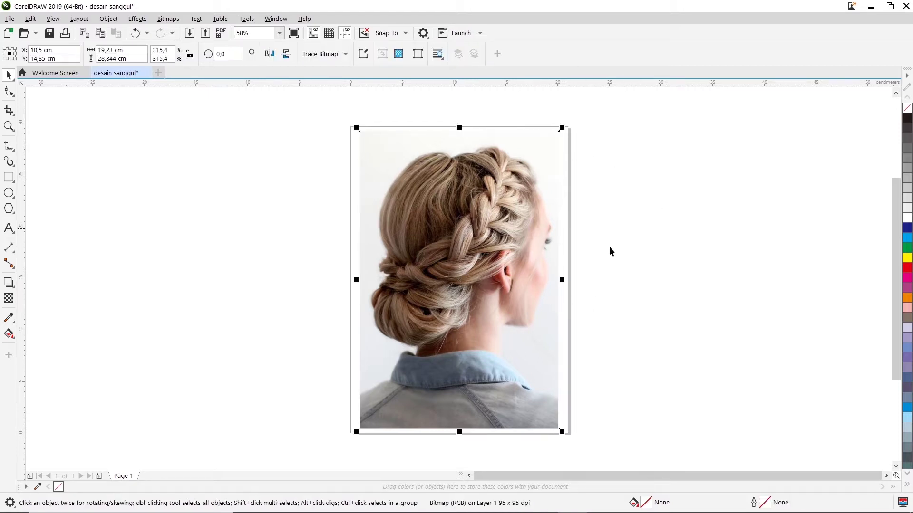
{"action": "left_click", "coordinate": [679, 213]}
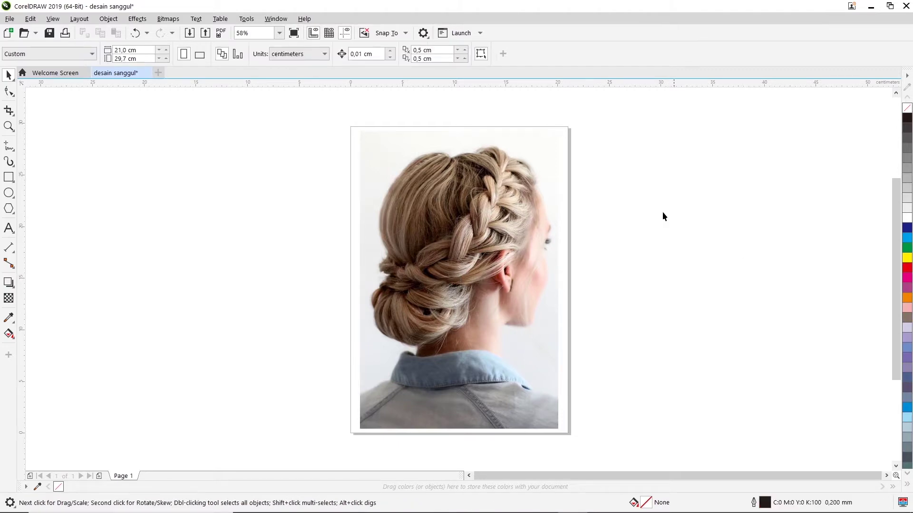
{"action": "scroll", "coordinate": [404, 273], "scroll_direction": "up", "scroll_amount": 2}
{"action": "scroll", "coordinate": [444, 272], "scroll_direction": "down", "scroll_amount": 4}
{"action": "scroll", "coordinate": [444, 272], "scroll_direction": "up", "scroll_amount": 2}
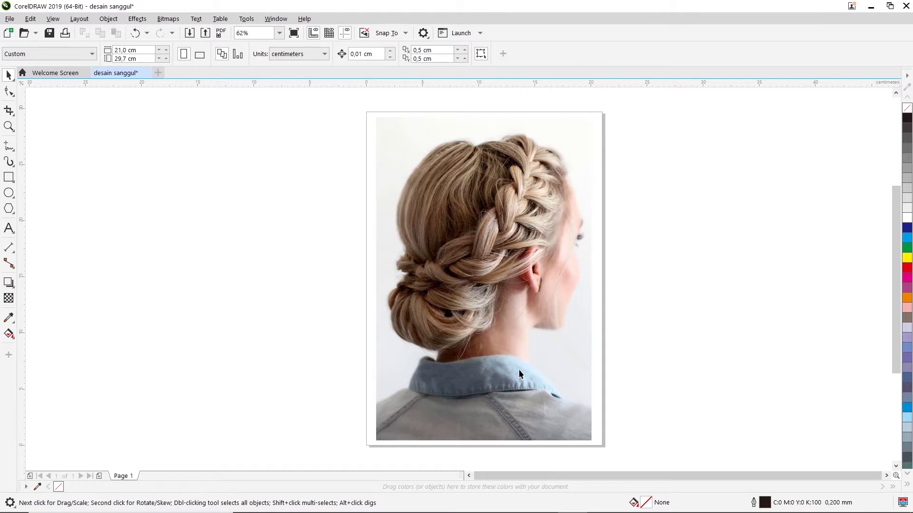
{"action": "left_click", "coordinate": [366, 502]}
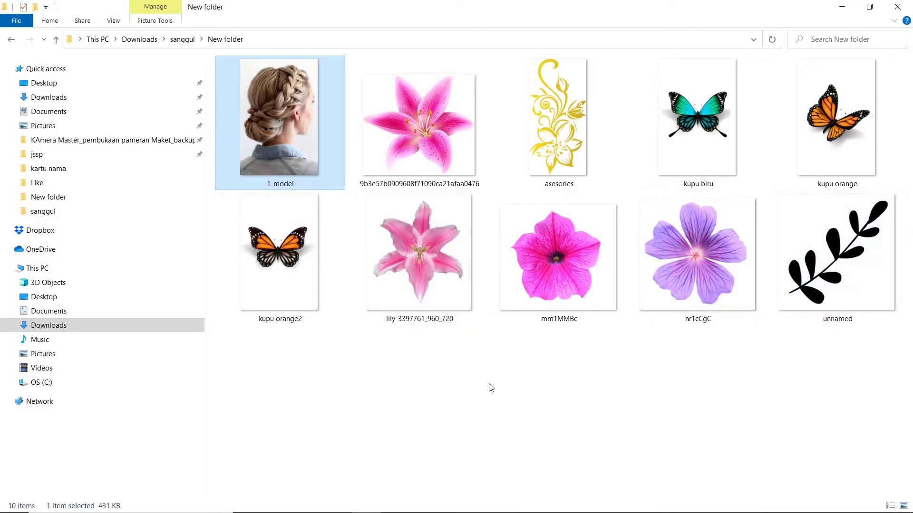
{"action": "mouse_move", "coordinate": [419, 256]}
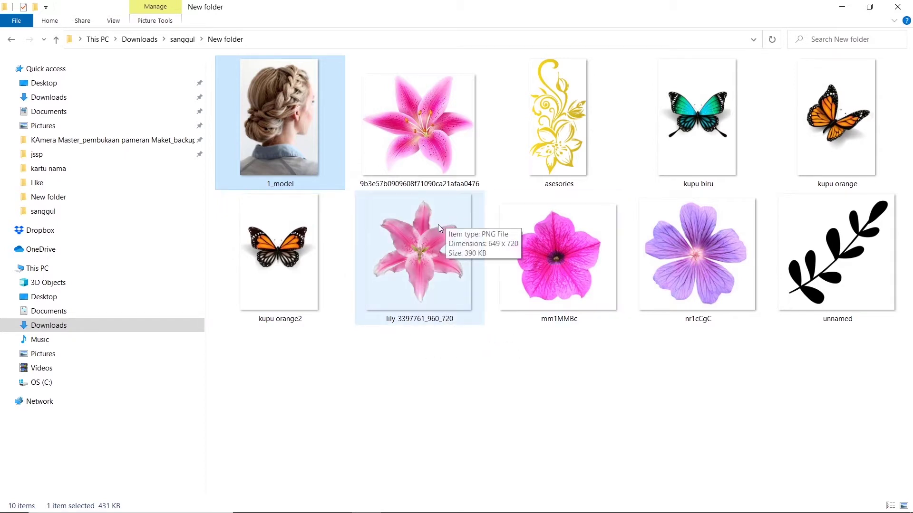
Step: Drop the pink lily image from the folder onto the model photo
{"action": "left_click_drag", "start_coordinate": [415, 235], "coordinate": [428, 273]}
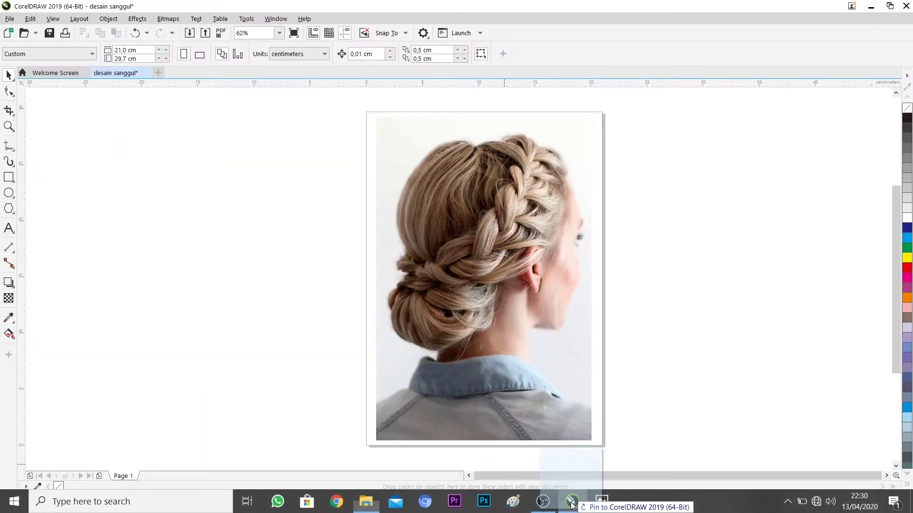
{"action": "mouse_move", "coordinate": [428, 273]}
{"action": "left_mouse_down"}
{"action": "mouse_move", "coordinate": [576, 366]}
{"action": "mouse_move", "coordinate": [488, 257]}
{"action": "left_mouse_up"}
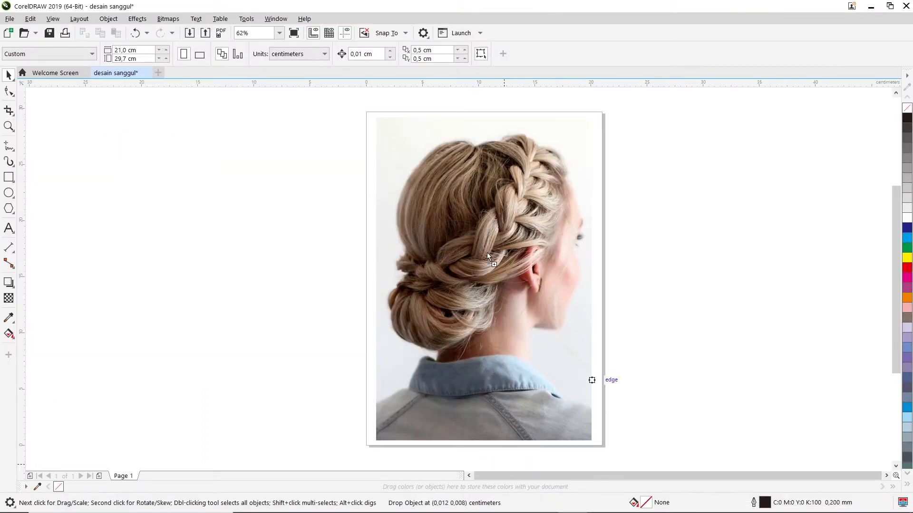
{"action": "left_click_drag", "start_coordinate": [437, 231], "coordinate": [434, 228]}
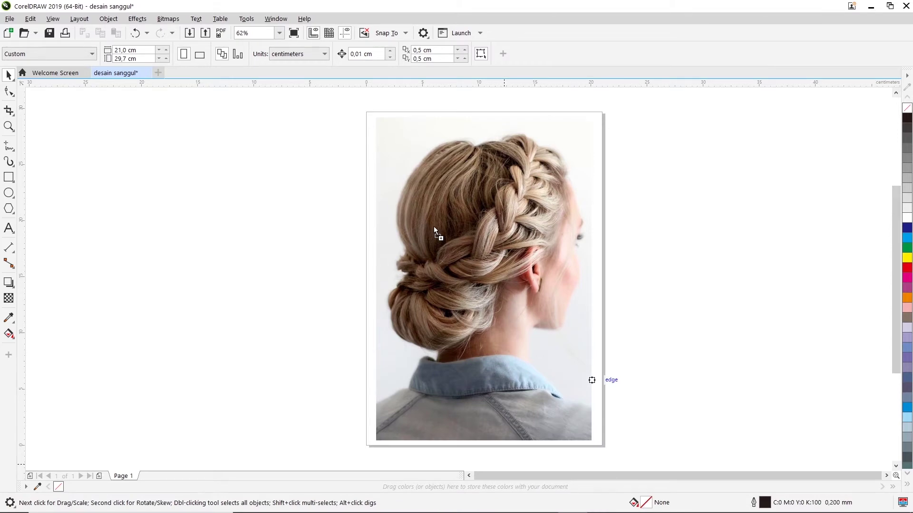
{"action": "left_click_drag", "start_coordinate": [434, 226], "coordinate": [433, 227]}
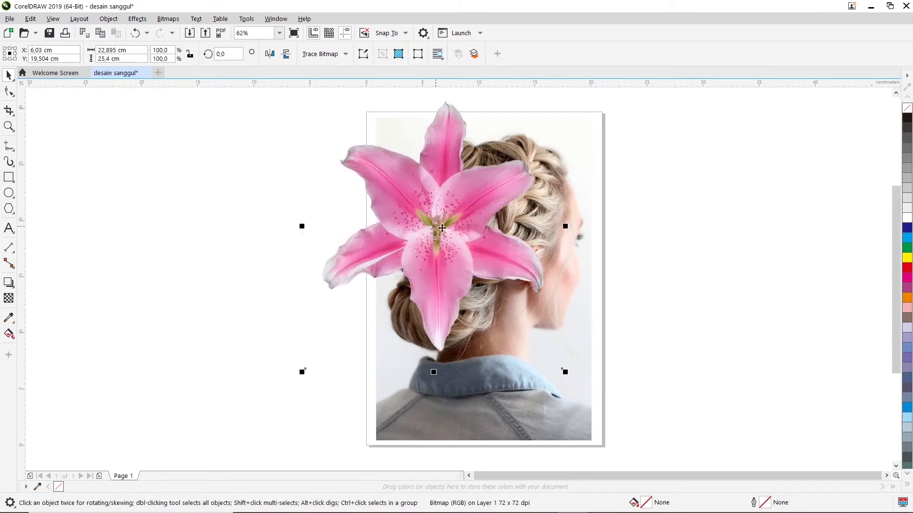
Step: Shrink the lily and place it on the left side of the bun
{"action": "left_click_drag", "start_coordinate": [492, 292], "coordinate": [484, 223]}
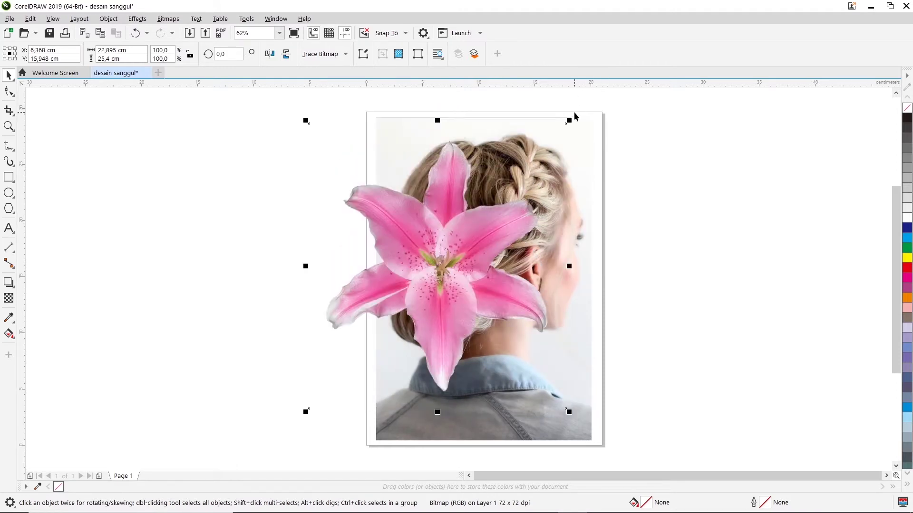
{"action": "mouse_move", "coordinate": [570, 119]}
{"action": "left_mouse_down"}
{"action": "mouse_move", "coordinate": [489, 222]}
{"action": "mouse_move", "coordinate": [423, 232]}
{"action": "left_mouse_up"}
{"action": "left_click_drag", "start_coordinate": [356, 350], "coordinate": [470, 269]}
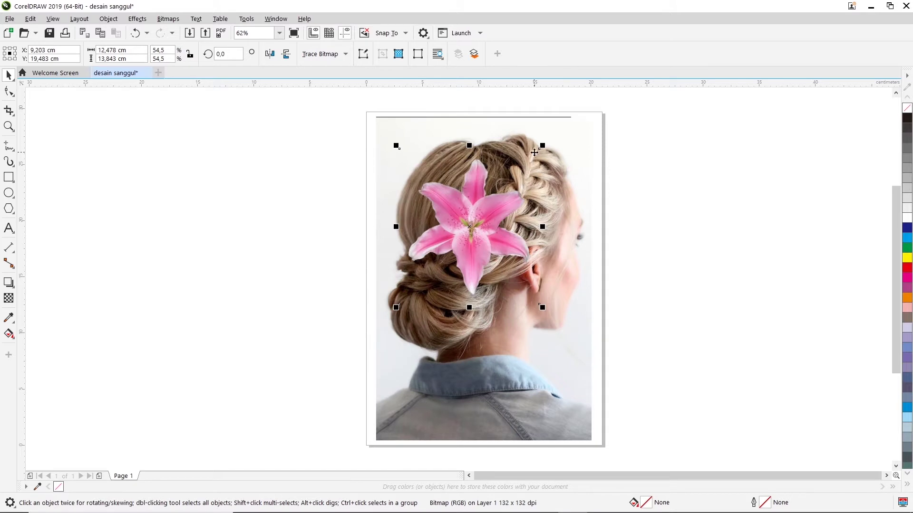
{"action": "left_click_drag", "start_coordinate": [543, 144], "coordinate": [476, 220]}
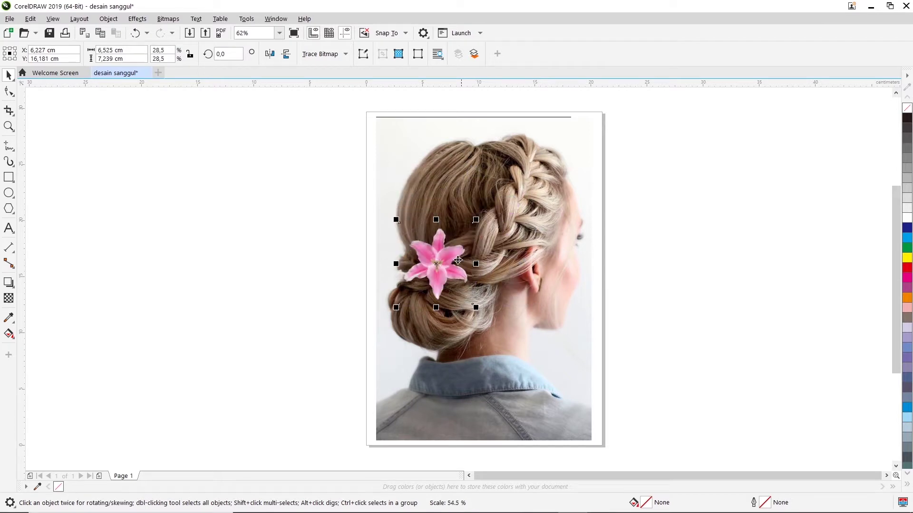
{"action": "mouse_move", "coordinate": [430, 269]}
{"action": "left_mouse_down"}
{"action": "mouse_move", "coordinate": [630, 189]}
{"action": "mouse_move", "coordinate": [420, 262]}
{"action": "left_mouse_up"}
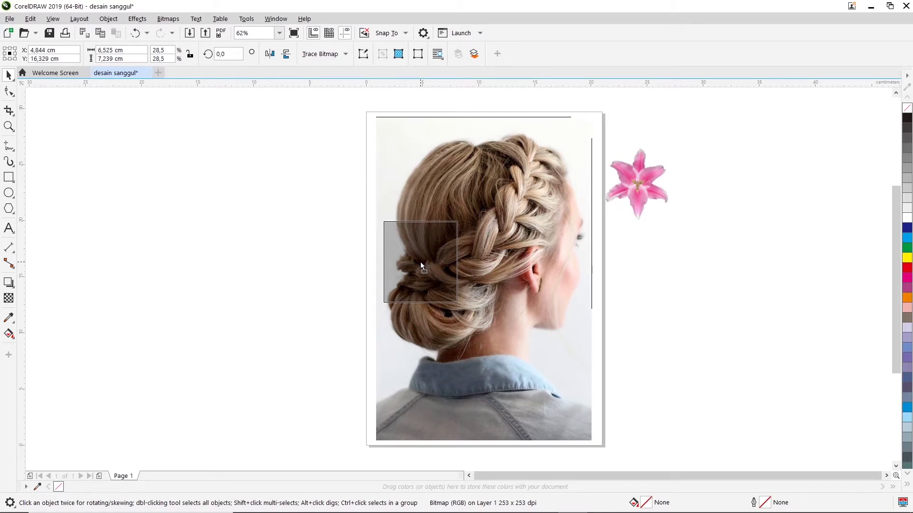
{"action": "left_click_drag", "start_coordinate": [421, 261], "coordinate": [420, 262]}
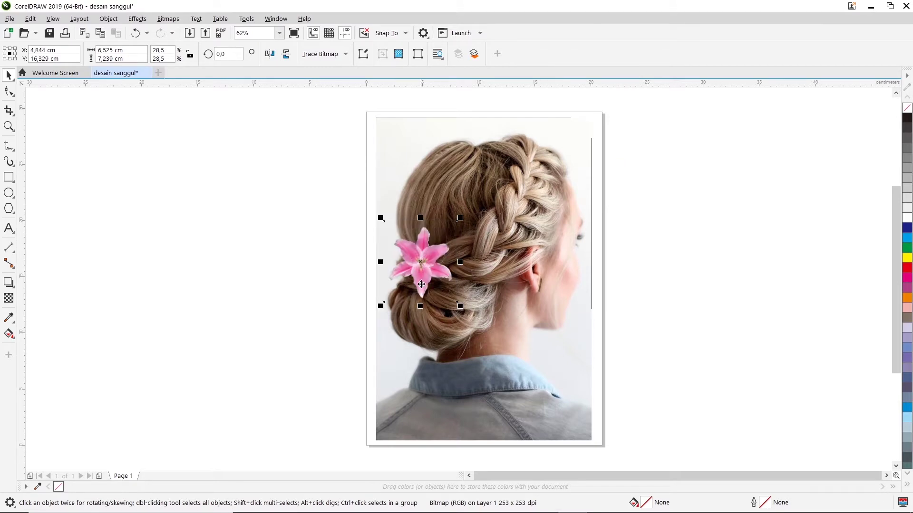
Step: Fine-tune the lily's size so it covers the braided bun, then deselect it
{"action": "scroll", "coordinate": [423, 281], "scroll_direction": "up", "scroll_amount": 2}
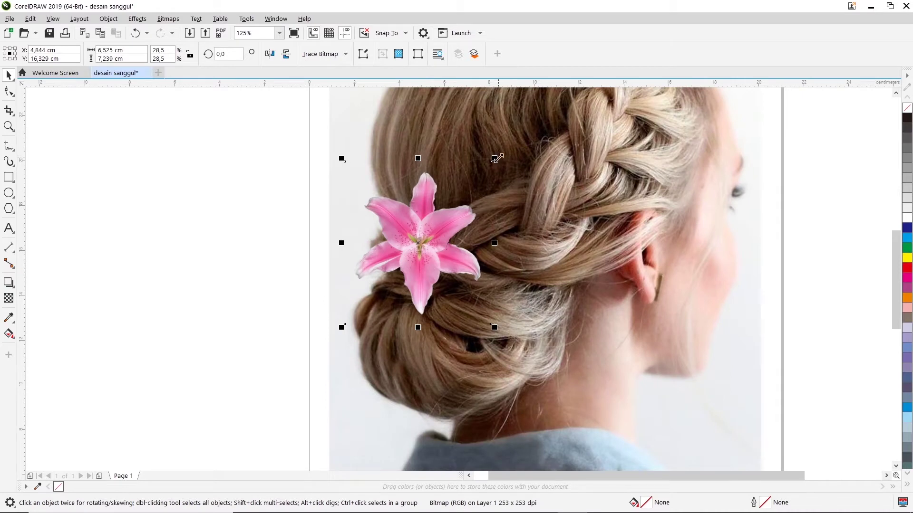
{"action": "left_click_drag", "start_coordinate": [495, 159], "coordinate": [493, 157]}
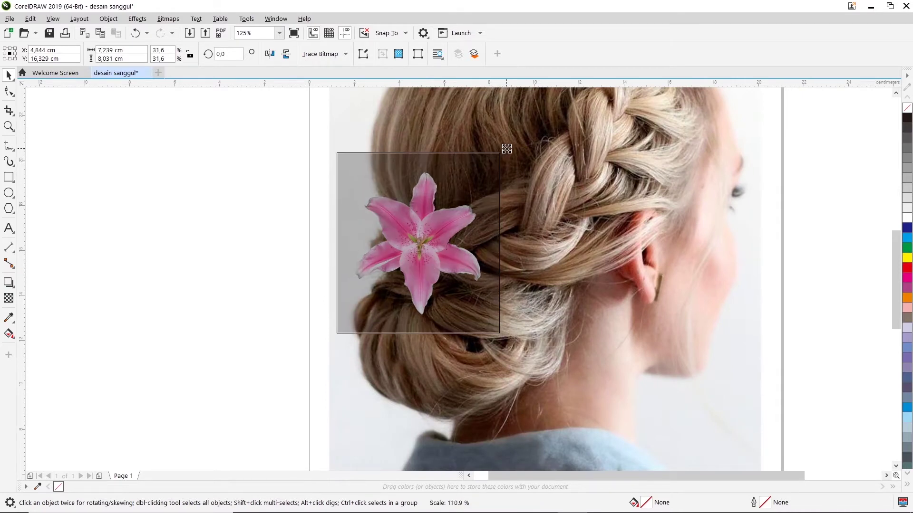
{"action": "left_click_drag", "start_coordinate": [493, 157], "coordinate": [474, 181]}
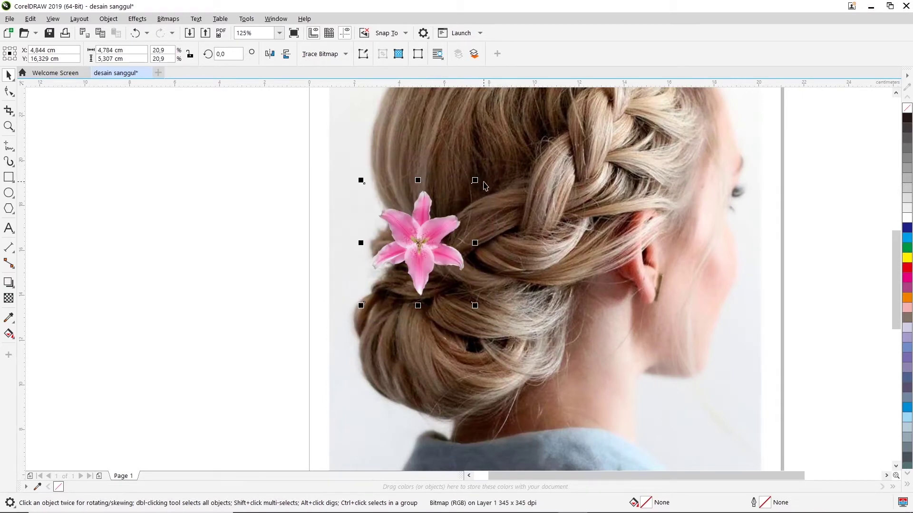
{"action": "mouse_move", "coordinate": [474, 181]}
{"action": "left_mouse_down"}
{"action": "mouse_move", "coordinate": [513, 153]}
{"action": "mouse_move", "coordinate": [491, 162]}
{"action": "left_mouse_up"}
{"action": "scroll", "coordinate": [424, 307], "scroll_direction": "down", "scroll_amount": 2}
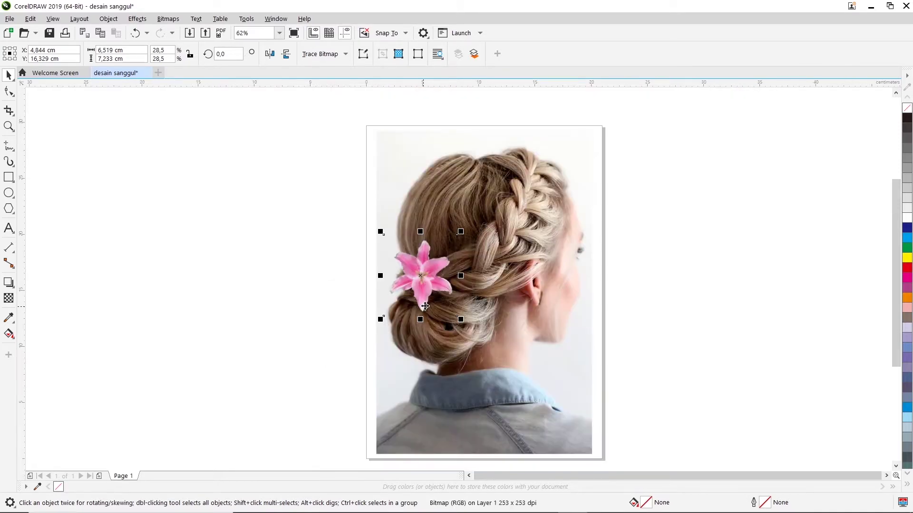
{"action": "left_click_drag", "start_coordinate": [461, 232], "coordinate": [467, 227]}
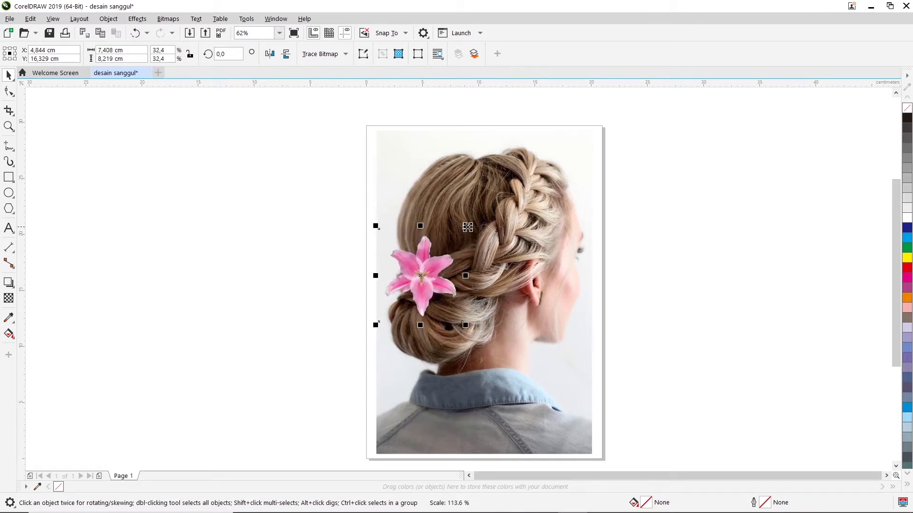
{"action": "left_click", "coordinate": [600, 261]}
{"action": "scroll", "coordinate": [529, 316], "scroll_direction": "down", "scroll_amount": 2}
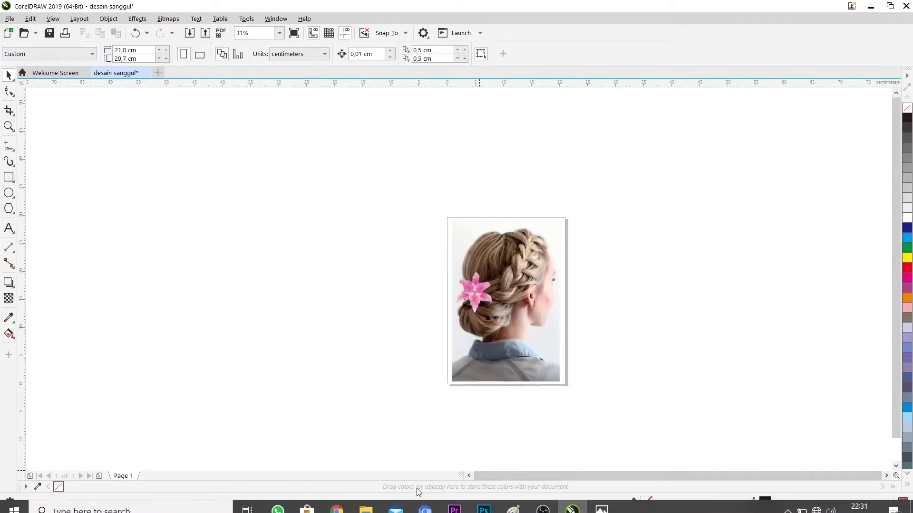
{"action": "left_click", "coordinate": [365, 509]}
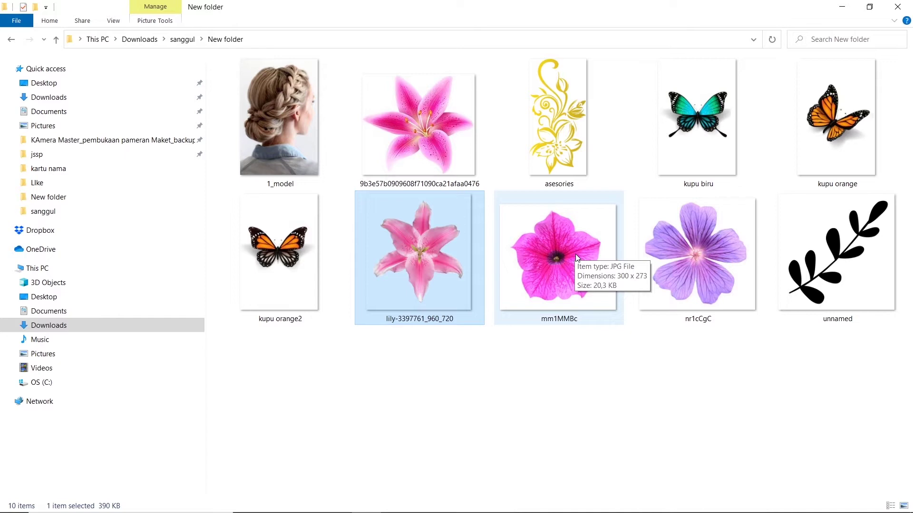
Step: Select the petunia image mm1MMBc and start dragging it toward CorelDRAW
{"action": "mouse_move", "coordinate": [558, 257]}
{"action": "left_click", "coordinate": [550, 263]}
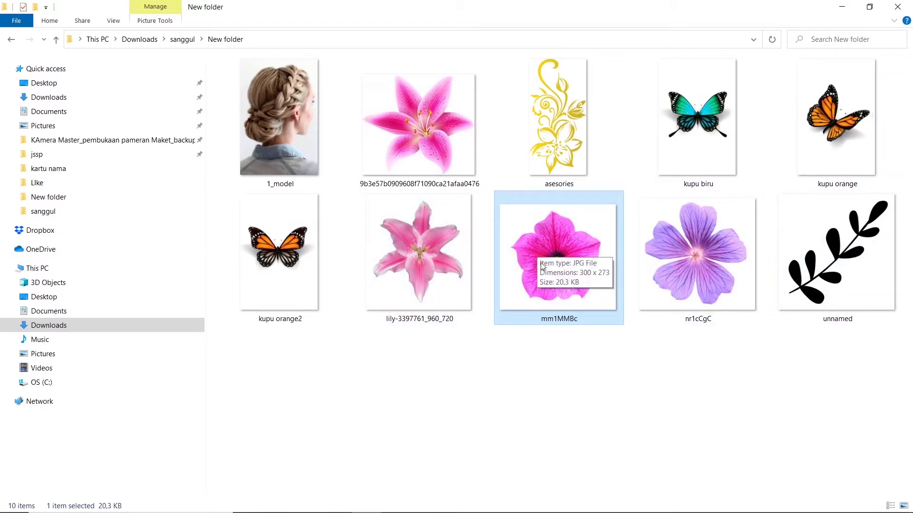
{"action": "left_click_drag", "start_coordinate": [526, 264], "coordinate": [569, 495]}
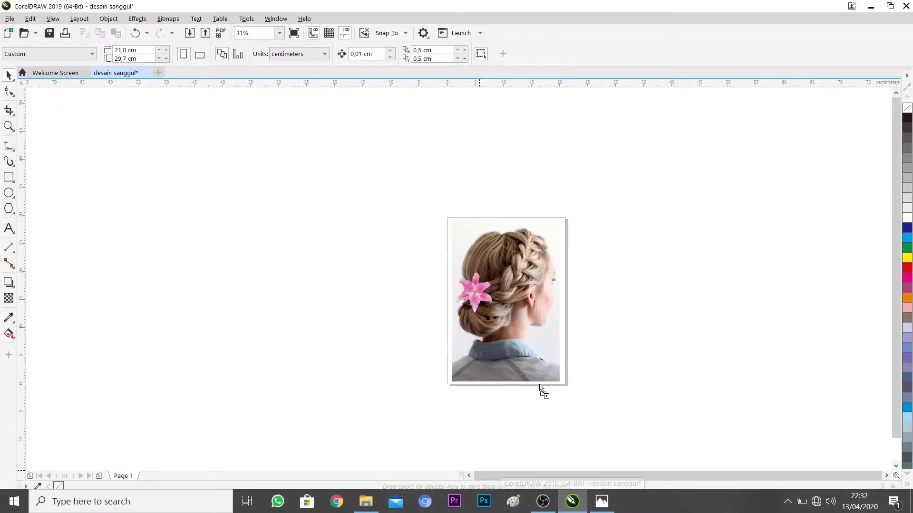
{"action": "left_click_drag", "start_coordinate": [569, 494], "coordinate": [511, 280]}
{"action": "scroll", "coordinate": [511, 280], "scroll_direction": "up", "scroll_amount": 4}
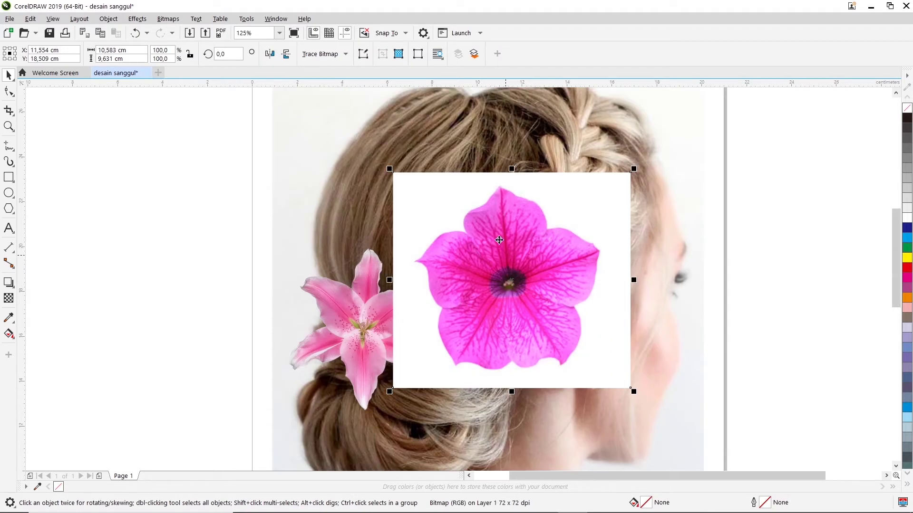
{"action": "left_click_drag", "start_coordinate": [506, 199], "coordinate": [544, 220]}
{"action": "key", "text": "Escape"}
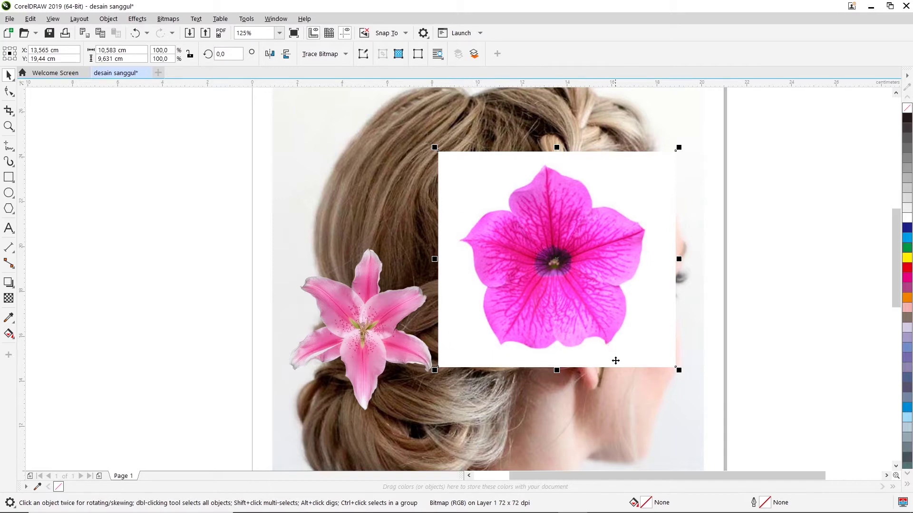
{"action": "left_click_drag", "start_coordinate": [637, 185], "coordinate": [637, 238]}
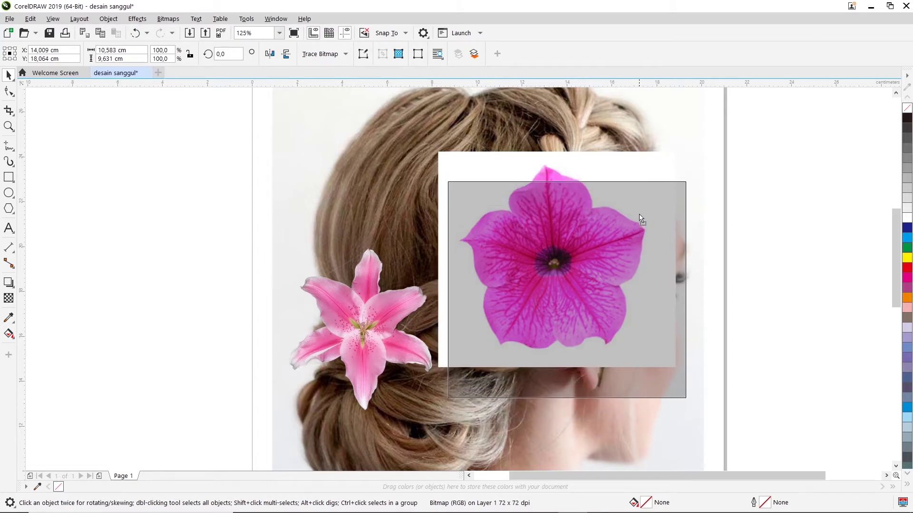
{"action": "left_click_drag", "start_coordinate": [637, 239], "coordinate": [636, 190]}
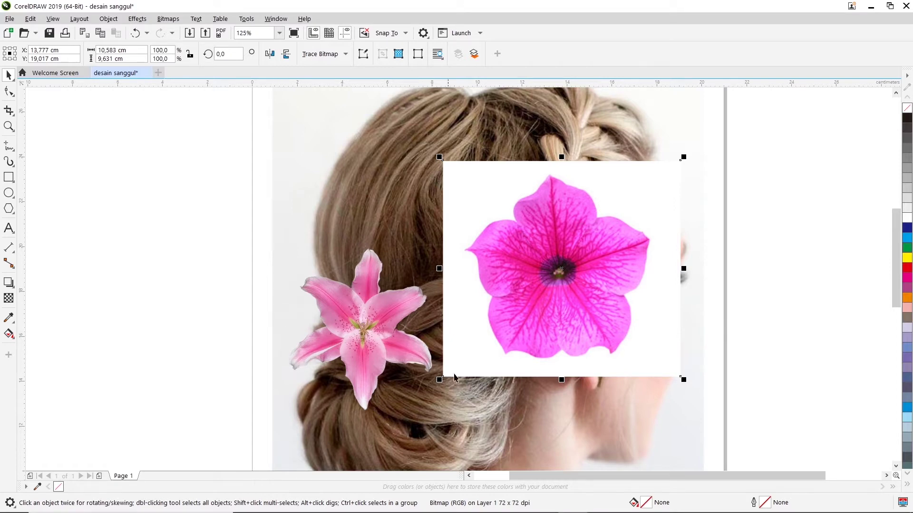
{"action": "left_click", "coordinate": [344, 413]}
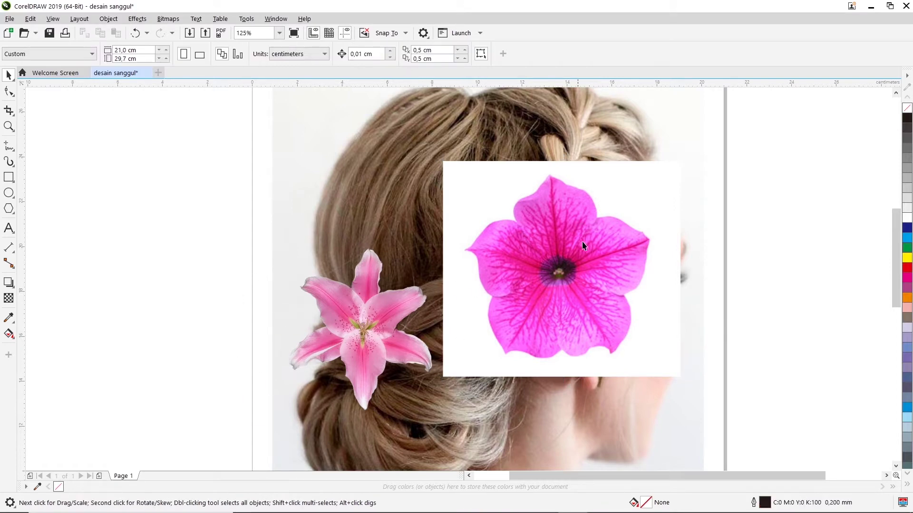
{"action": "scroll", "coordinate": [640, 201], "scroll_direction": "down", "scroll_amount": 1}
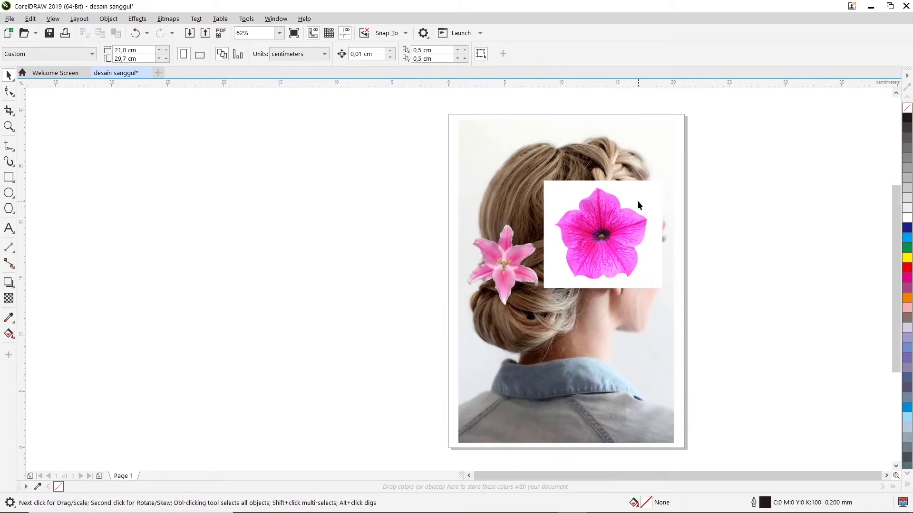
{"action": "left_click", "coordinate": [638, 204]}
{"action": "key", "text": "Delete"}
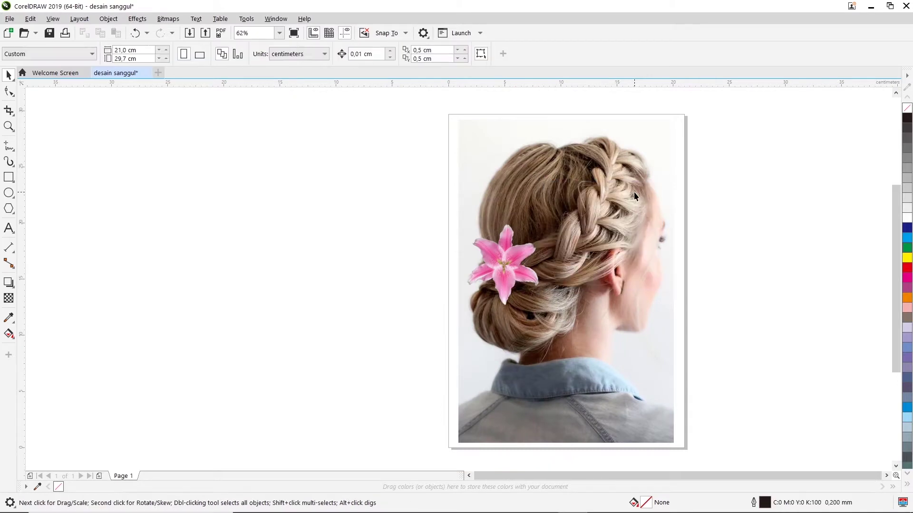
Step: Minimize the open windows and launch Photoshop from the desktop
{"action": "left_click", "coordinate": [872, 7]}
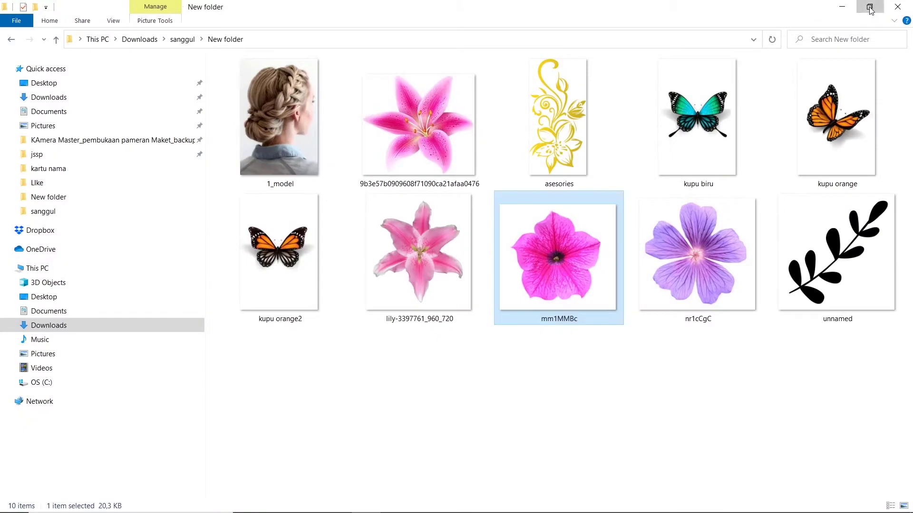
{"action": "left_click", "coordinate": [842, 6]}
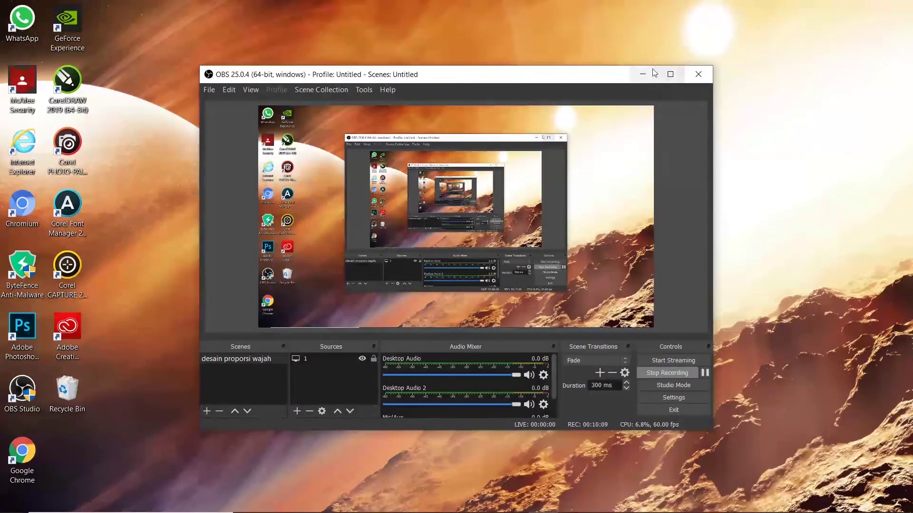
{"action": "left_click", "coordinate": [644, 74]}
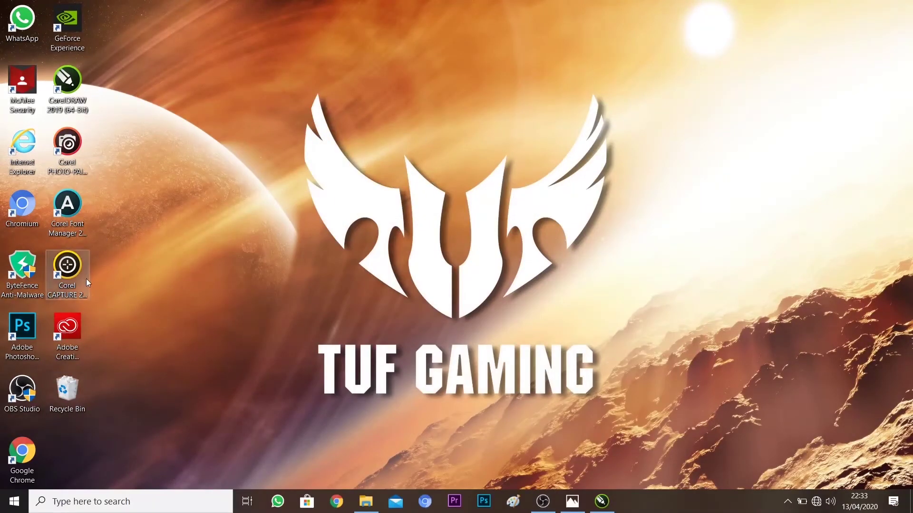
{"action": "double_click", "coordinate": [27, 326]}
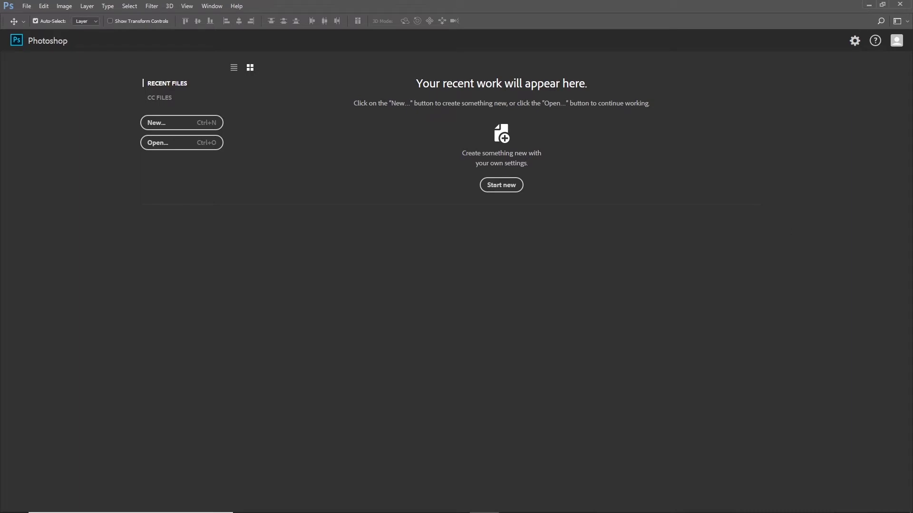
{"action": "mouse_move", "coordinate": [365, 501]}
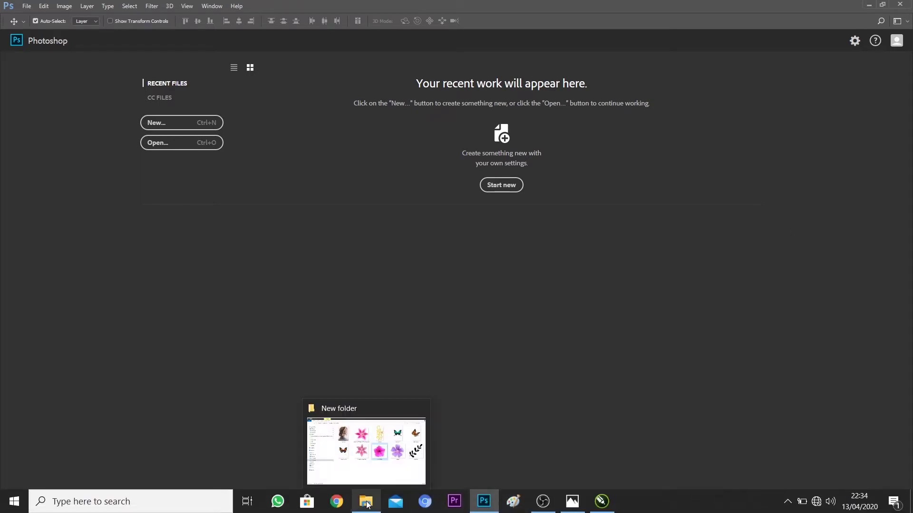
Step: Drag the petunia image mm1MMBc from File Explorer into Photoshop to open it
{"action": "left_click", "coordinate": [367, 505]}
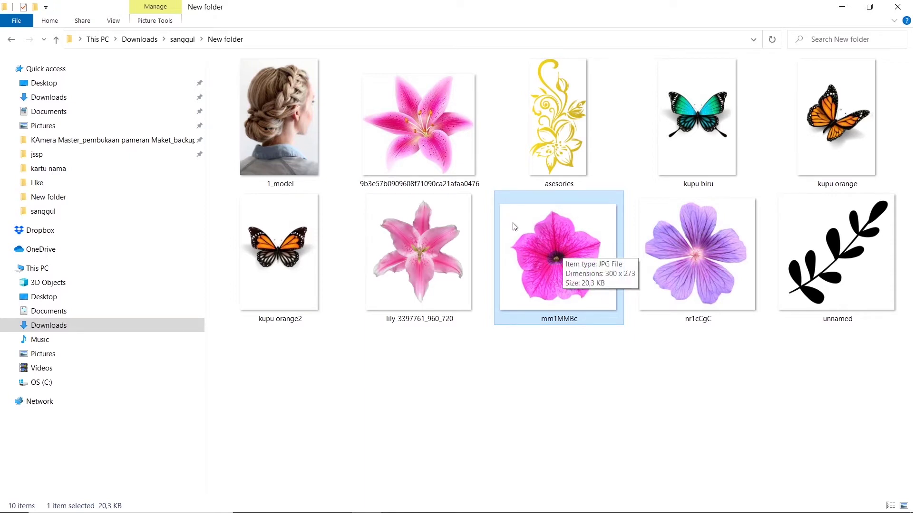
{"action": "mouse_move", "coordinate": [560, 289]}
{"action": "left_mouse_down"}
{"action": "mouse_move", "coordinate": [600, 511]}
{"action": "mouse_move", "coordinate": [493, 503]}
{"action": "left_mouse_up"}
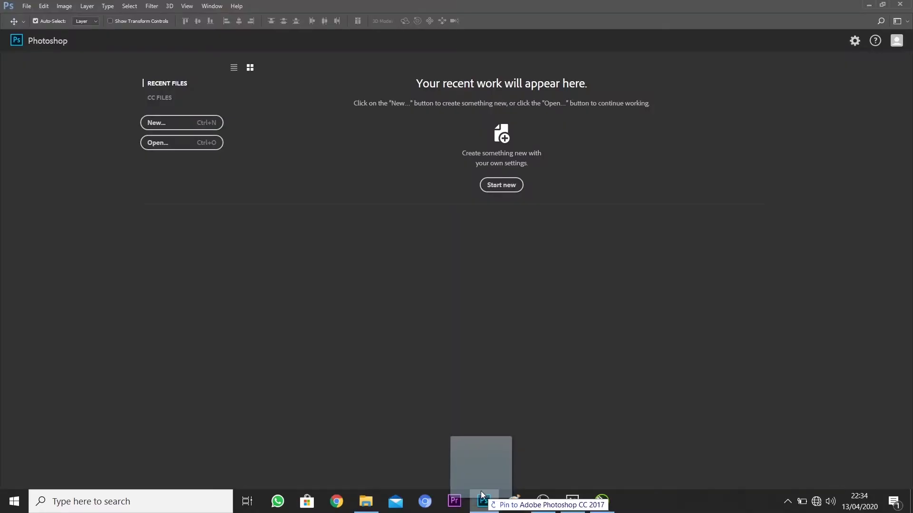
{"action": "left_click_drag", "start_coordinate": [493, 503], "coordinate": [485, 324]}
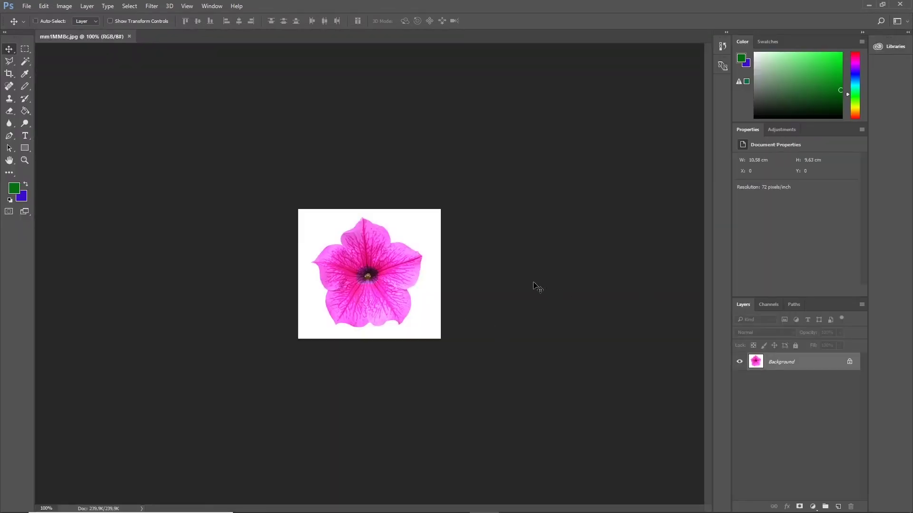
{"action": "key", "text": "ctrl"}
Step: Zoom the petunia to 200% and convert the locked Background into Layer 0
{"action": "key", "text": "ctrl+plus"}
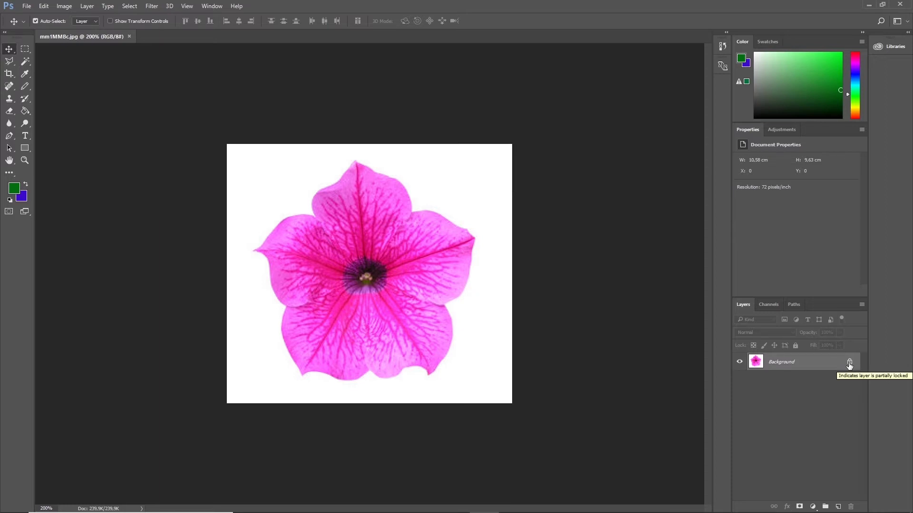
{"action": "left_click", "coordinate": [849, 362]}
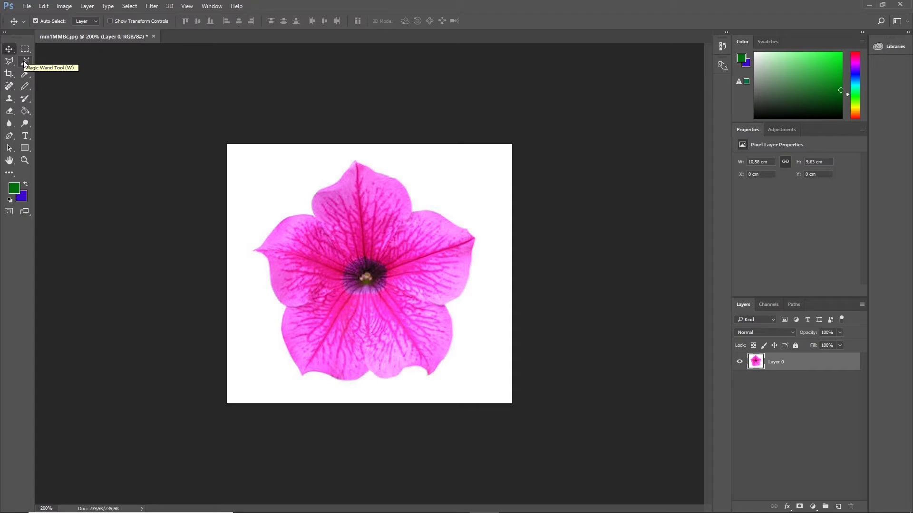
{"action": "left_click", "coordinate": [24, 63]}
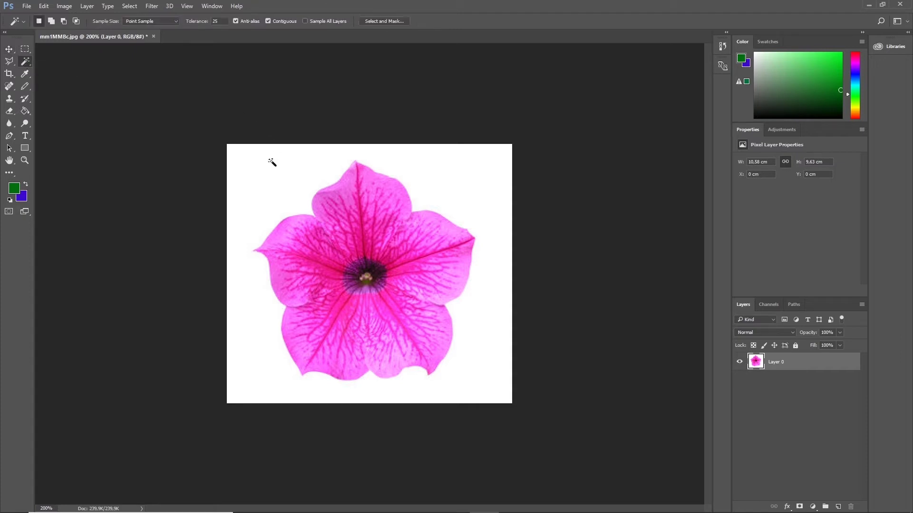
Step: Select the white background with the Magic Wand, delete it, and deselect
{"action": "left_click", "coordinate": [263, 179]}
{"action": "key", "text": "Delete"}
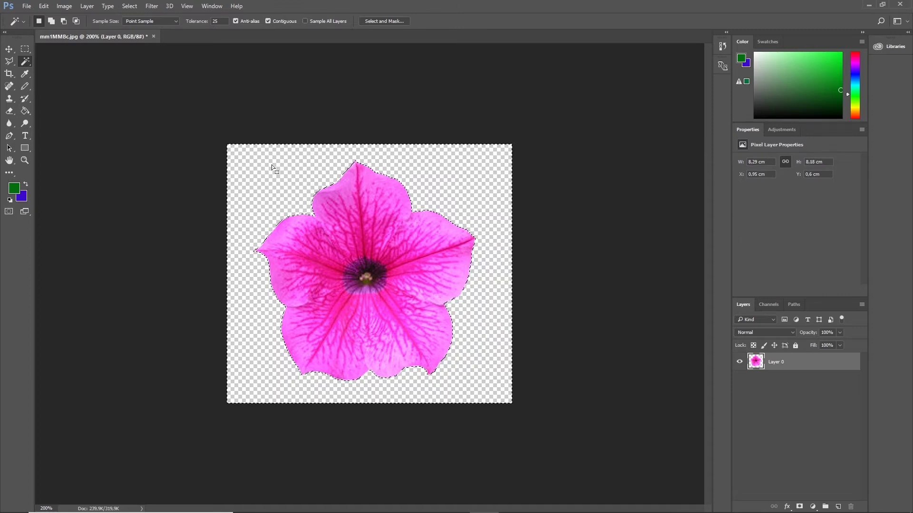
{"action": "key", "text": "ctrl+d"}
{"action": "left_click", "coordinate": [28, 6]}
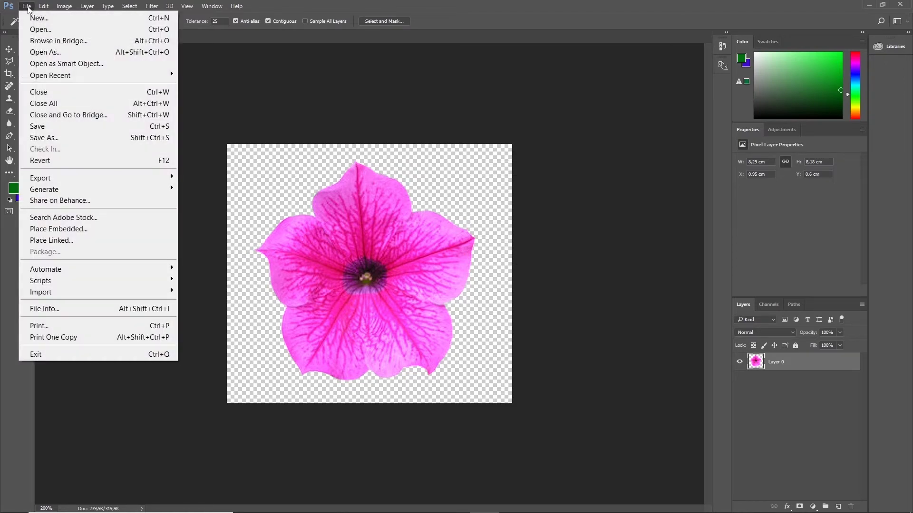
{"action": "mouse_move", "coordinate": [98, 178]}
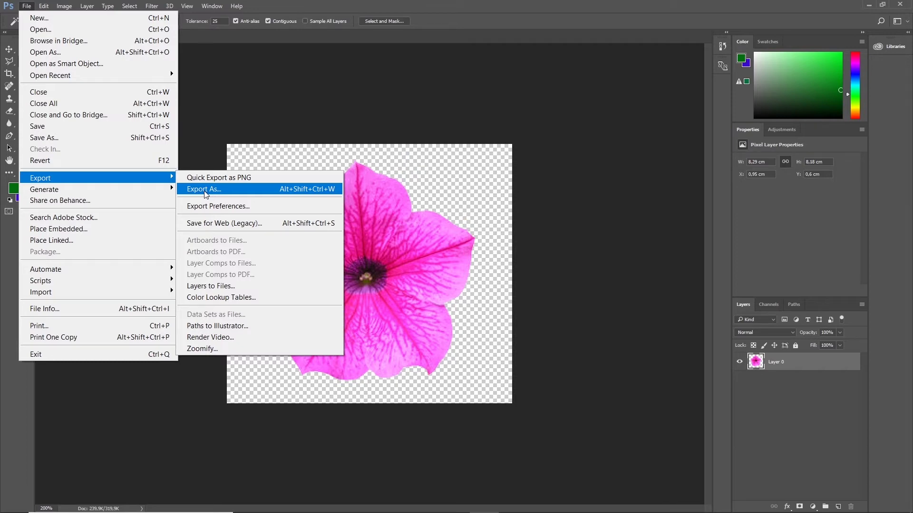
Step: Use Export As with PNG format to save mm1MMBc.png into the New folder
{"action": "left_click", "coordinate": [206, 190]}
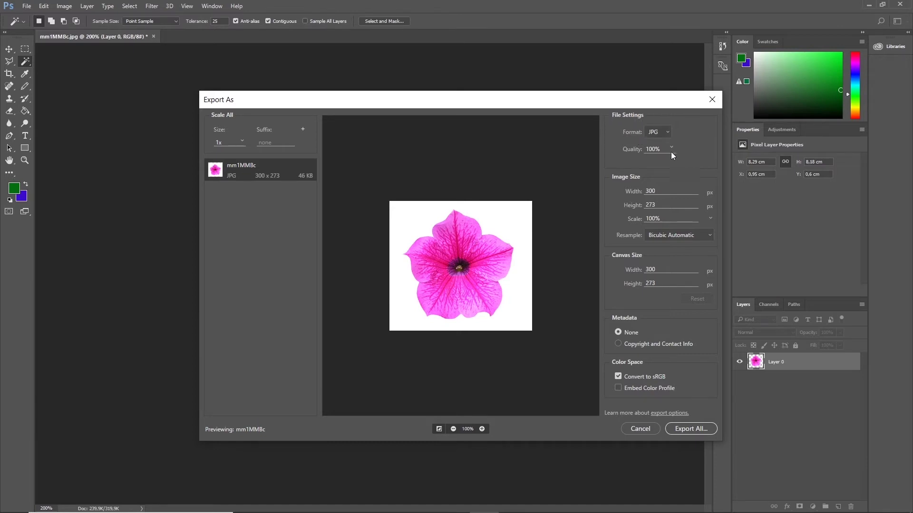
{"action": "left_click", "coordinate": [666, 132]}
{"action": "left_click", "coordinate": [654, 140]}
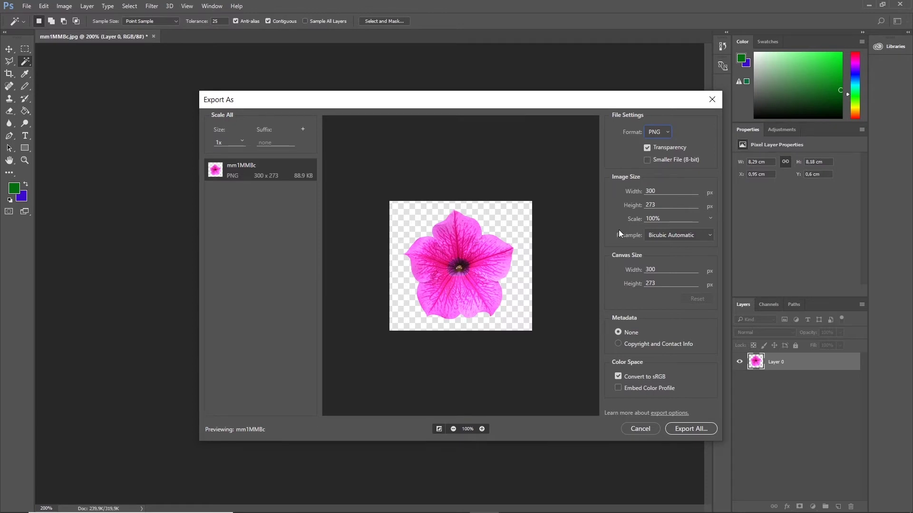
{"action": "left_click", "coordinate": [693, 429]}
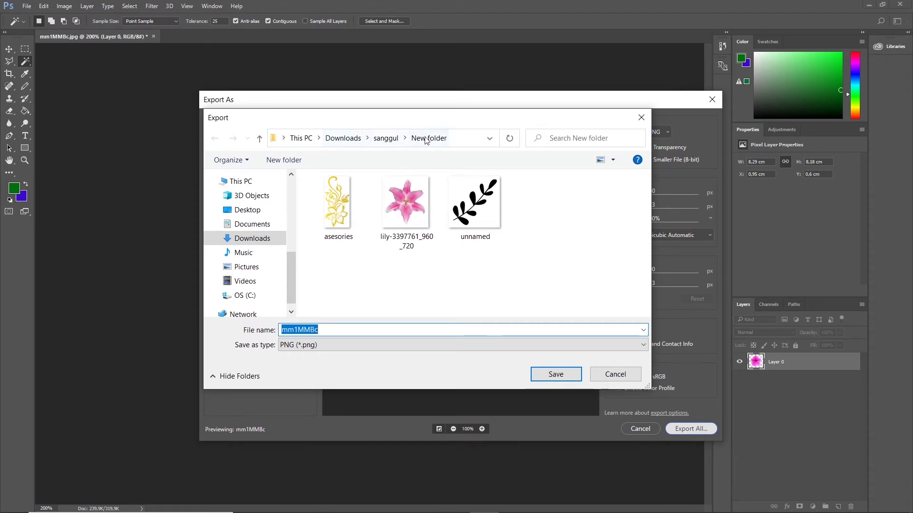
{"action": "left_click", "coordinate": [555, 374]}
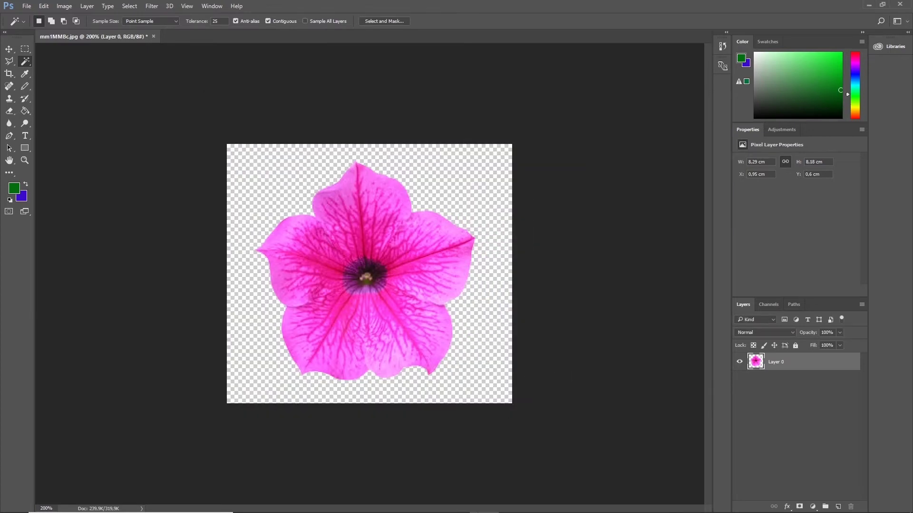
Step: Pick the second mm1MMBc petunia image in File Explorer and drag it toward CorelDRAW
{"action": "left_click", "coordinate": [365, 501]}
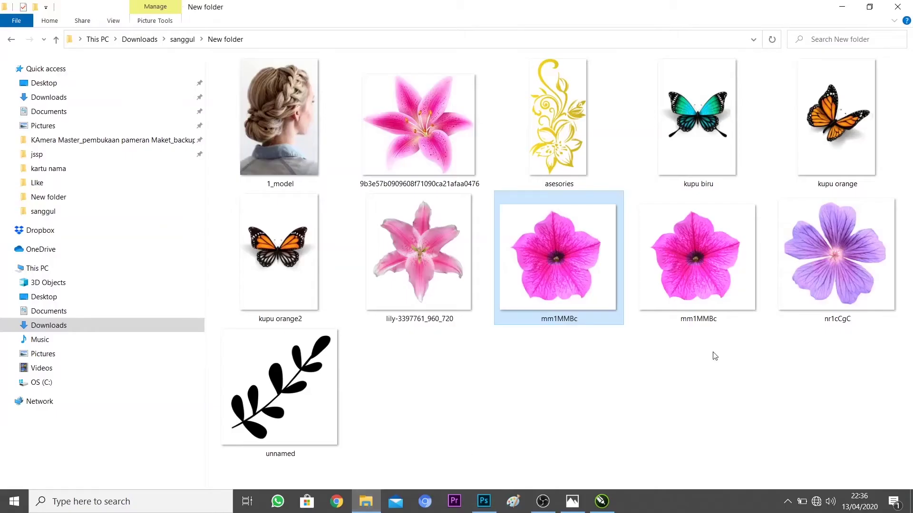
{"action": "left_click", "coordinate": [699, 347]}
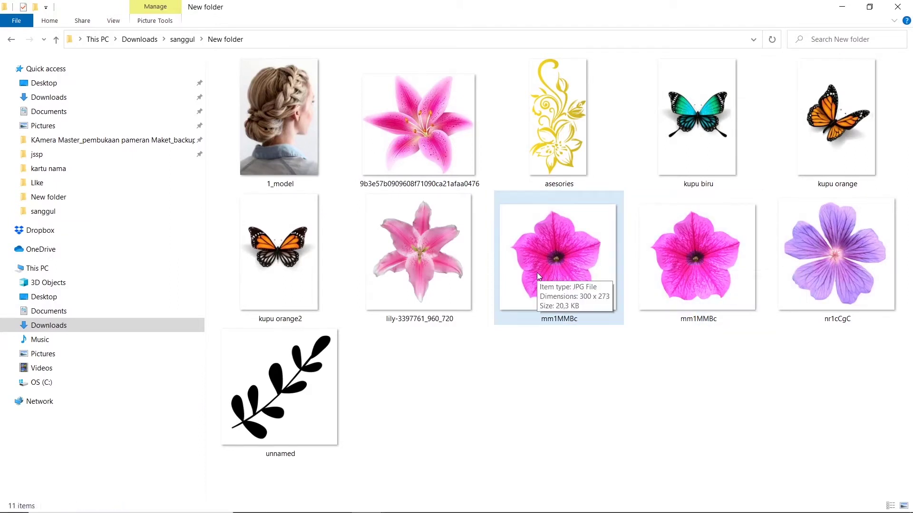
{"action": "left_click", "coordinate": [674, 272]}
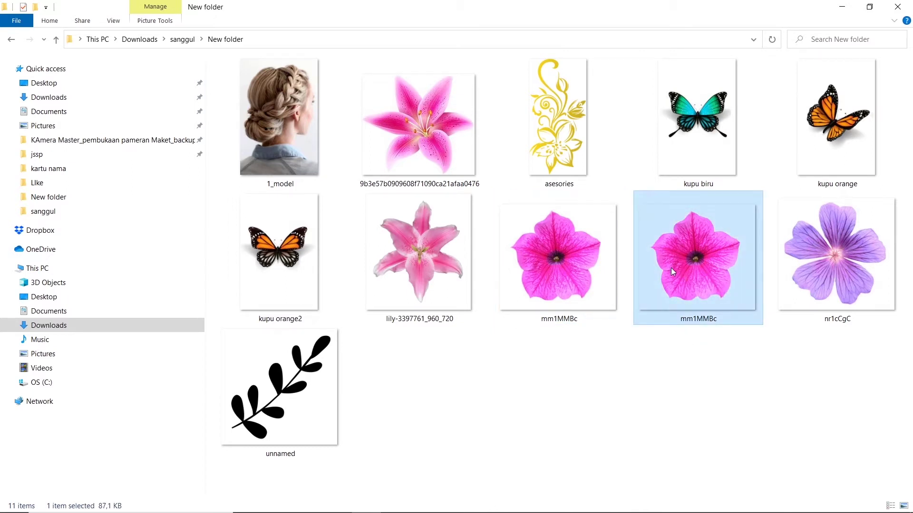
{"action": "mouse_move", "coordinate": [669, 256]}
{"action": "left_mouse_down"}
{"action": "mouse_move", "coordinate": [684, 507]}
{"action": "mouse_move", "coordinate": [610, 509]}
{"action": "mouse_move", "coordinate": [569, 247]}
{"action": "left_mouse_up"}
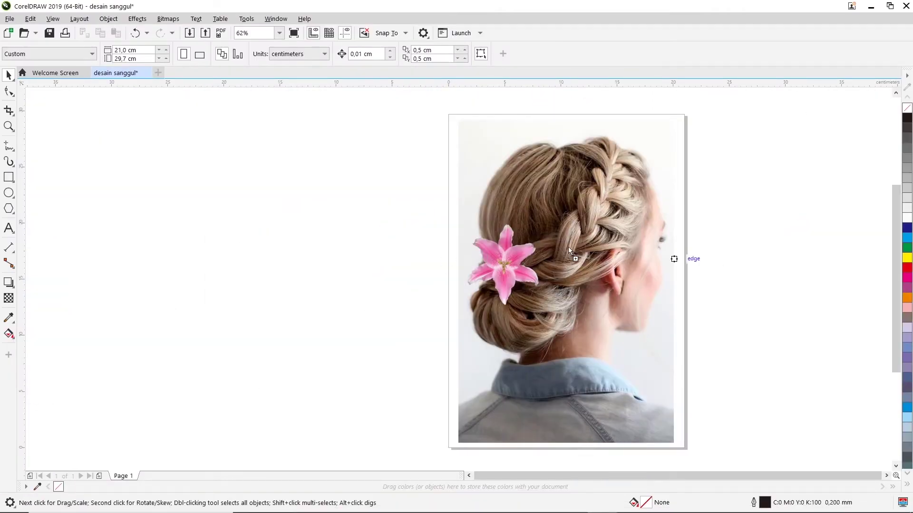
Step: Drop the petunia onto the page, scale it to 33.8%, and place it beside the lily
{"action": "left_click_drag", "start_coordinate": [595, 244], "coordinate": [595, 244]}
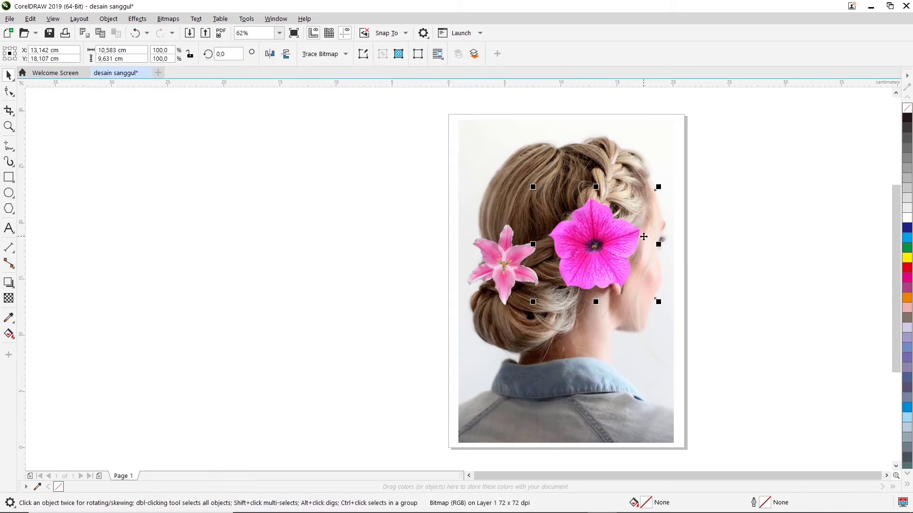
{"action": "scroll", "coordinate": [626, 243], "scroll_direction": "up", "scroll_amount": 2}
{"action": "left_click_drag", "start_coordinate": [687, 134], "coordinate": [631, 205]}
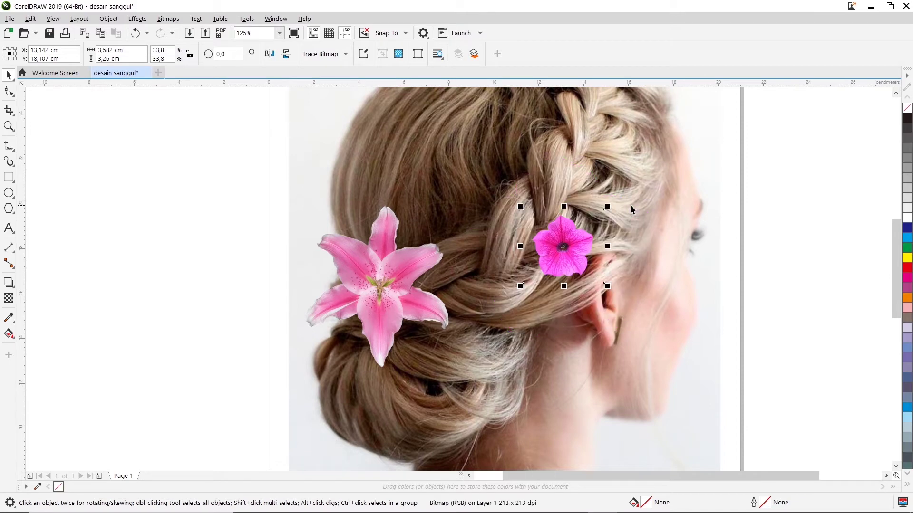
{"action": "right_click", "coordinate": [579, 238]}
{"action": "key", "text": "Escape"}
{"action": "mouse_move", "coordinate": [579, 238]}
{"action": "left_mouse_down"}
{"action": "mouse_move", "coordinate": [453, 246]}
{"action": "mouse_move", "coordinate": [415, 267]}
{"action": "left_mouse_up"}
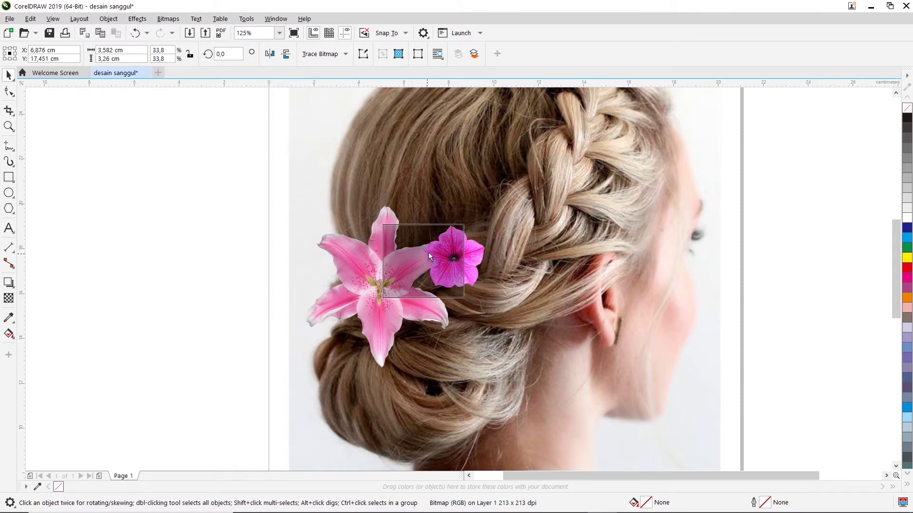
{"action": "left_click_drag", "start_coordinate": [416, 268], "coordinate": [447, 248]}
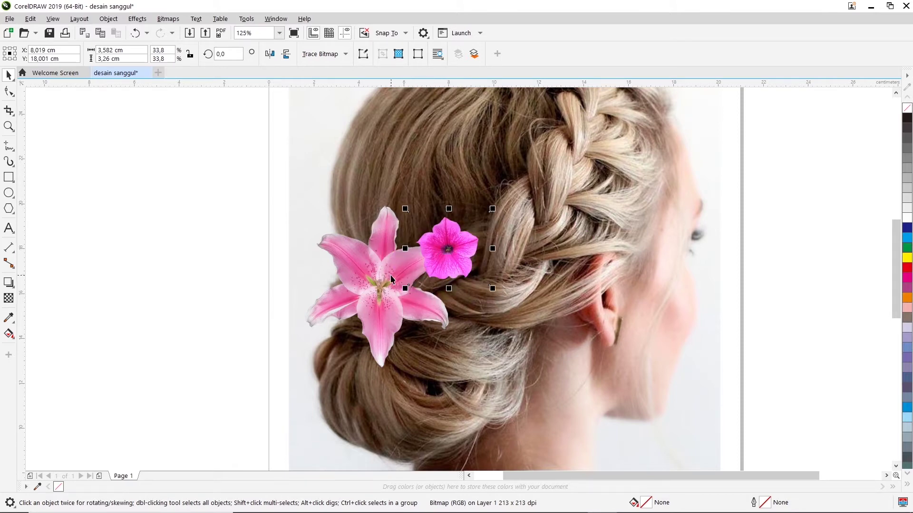
{"action": "left_click_drag", "start_coordinate": [447, 268], "coordinate": [438, 273]}
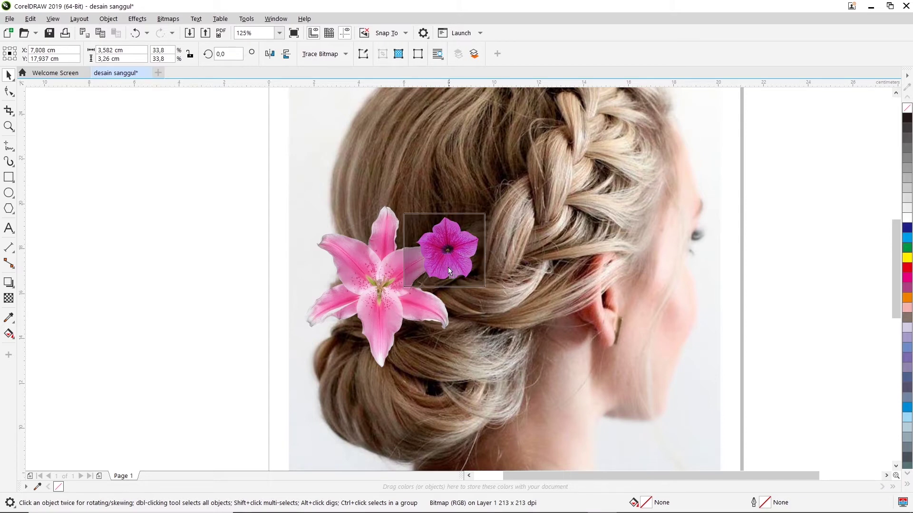
Step: Put the petunia behind the lily with Order > Behind
{"action": "right_click", "coordinate": [459, 259]}
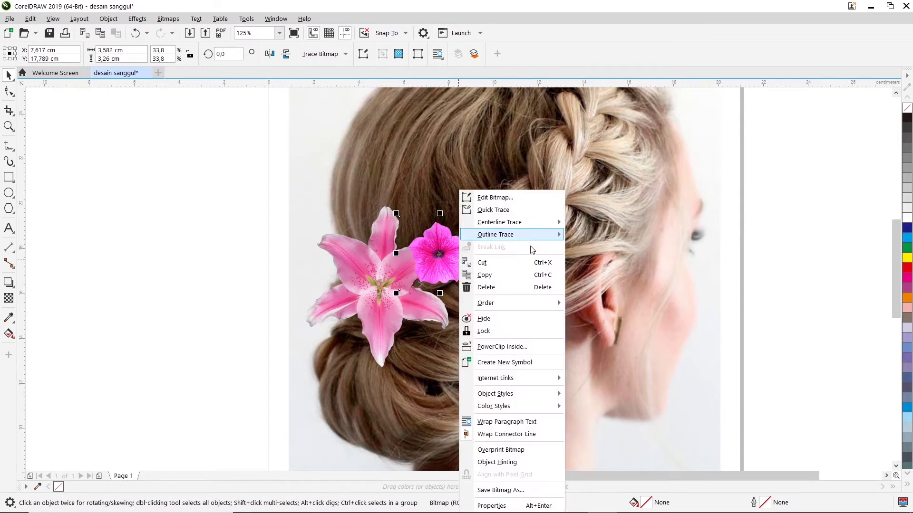
{"action": "mouse_move", "coordinate": [510, 303]}
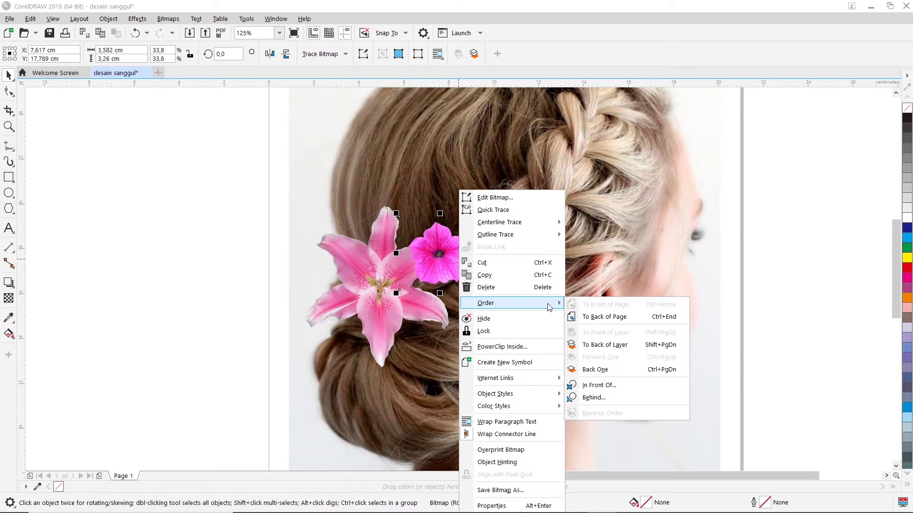
{"action": "left_click", "coordinate": [593, 398]}
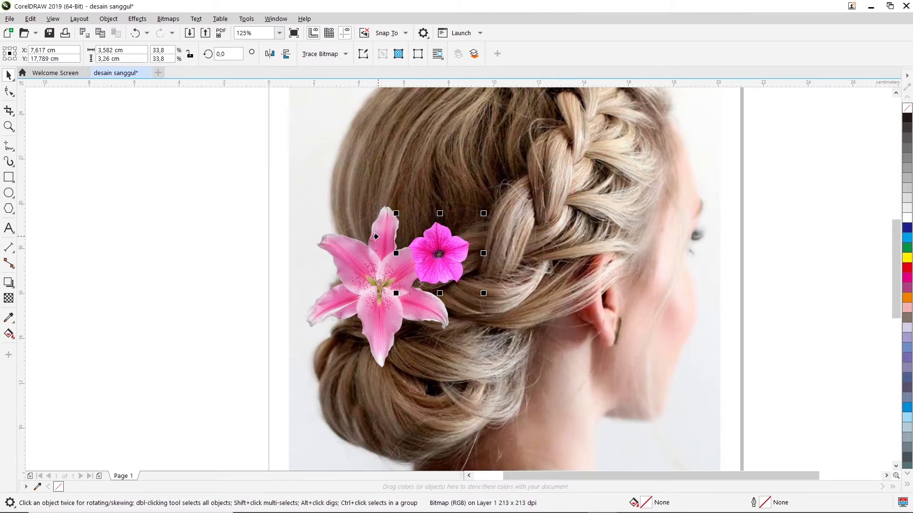
{"action": "left_click", "coordinate": [365, 259]}
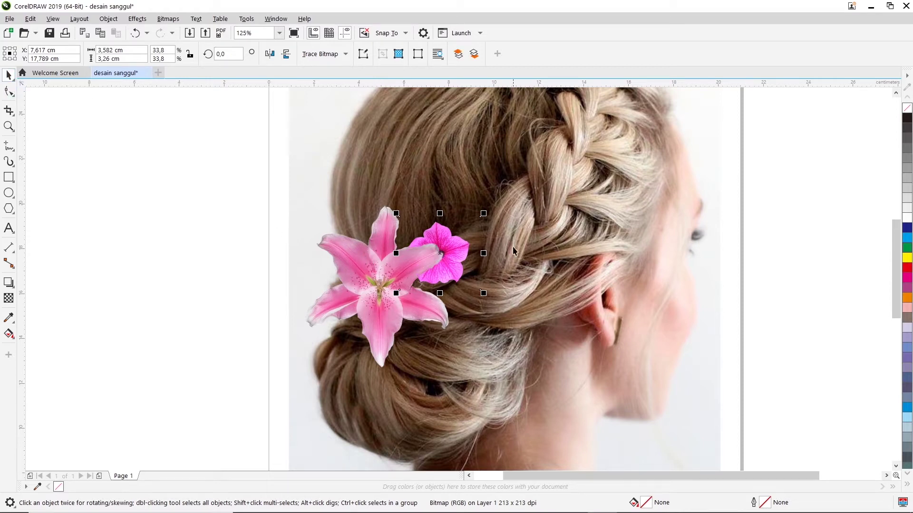
{"action": "right_click", "coordinate": [454, 243]}
{"action": "left_click", "coordinate": [488, 253]}
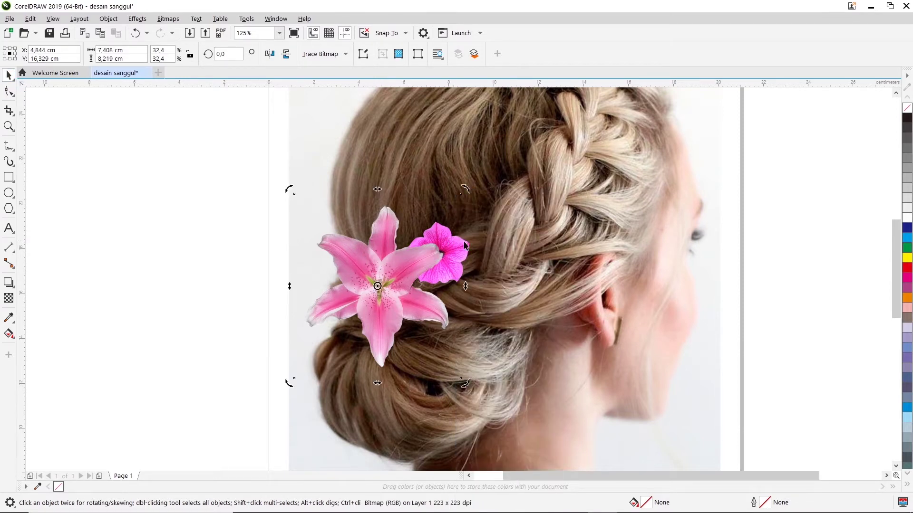
{"action": "left_click", "coordinate": [479, 252]}
Step: Rescale the petunia to 37.2% and settle it just right of the lily
{"action": "mouse_move", "coordinate": [490, 253]}
{"action": "left_mouse_down"}
{"action": "mouse_move", "coordinate": [462, 241]}
{"action": "mouse_move", "coordinate": [470, 253]}
{"action": "left_mouse_up"}
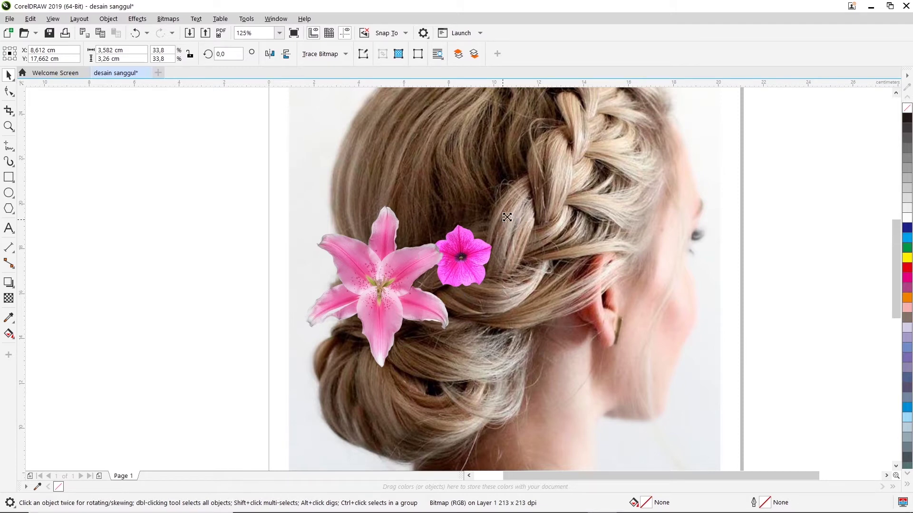
{"action": "left_click_drag", "start_coordinate": [505, 216], "coordinate": [501, 219]}
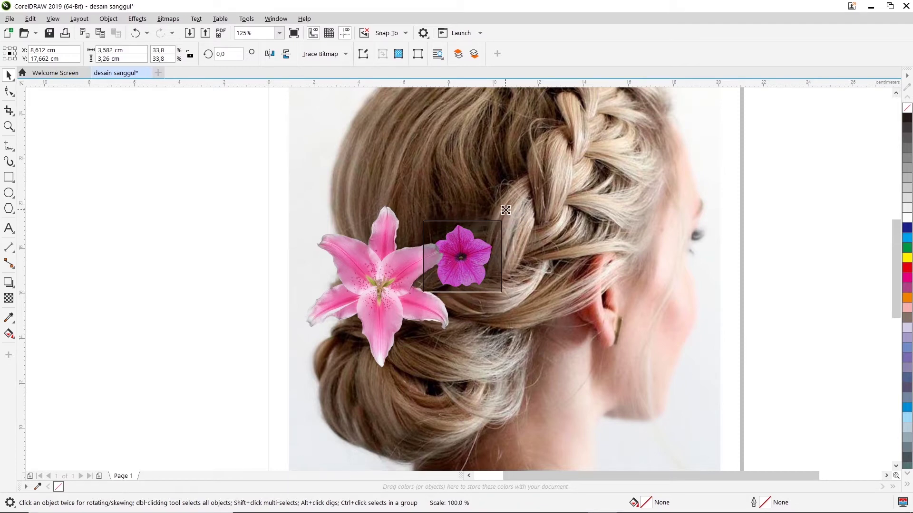
{"action": "left_click_drag", "start_coordinate": [501, 219], "coordinate": [510, 206]}
{"action": "left_click_drag", "start_coordinate": [481, 258], "coordinate": [487, 262]}
{"action": "left_click", "coordinate": [481, 245]}
{"action": "mouse_move", "coordinate": [484, 257]}
{"action": "left_mouse_down"}
{"action": "mouse_move", "coordinate": [474, 259]}
{"action": "mouse_move", "coordinate": [481, 268]}
{"action": "left_mouse_up"}
Step: Copy the petunia to the clipboard for a second flower
{"action": "left_click", "coordinate": [565, 272]}
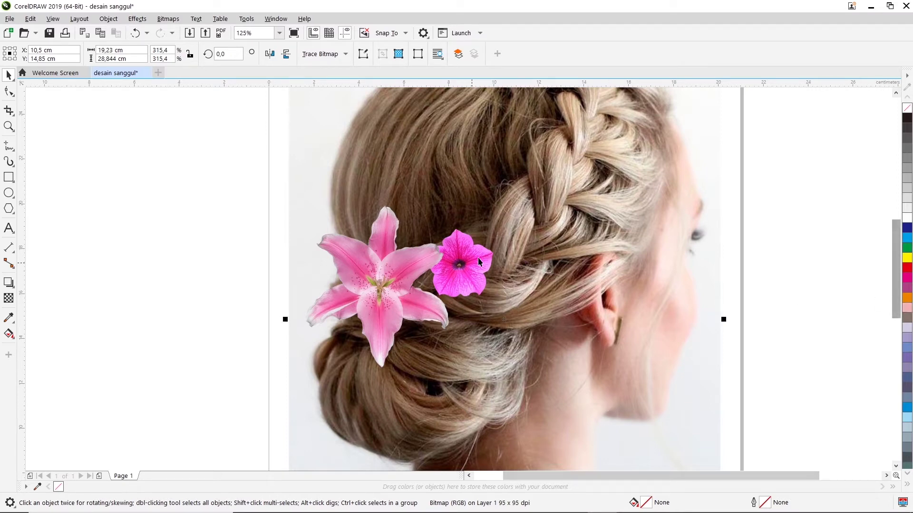
{"action": "left_click_drag", "start_coordinate": [891, 238], "coordinate": [897, 232]}
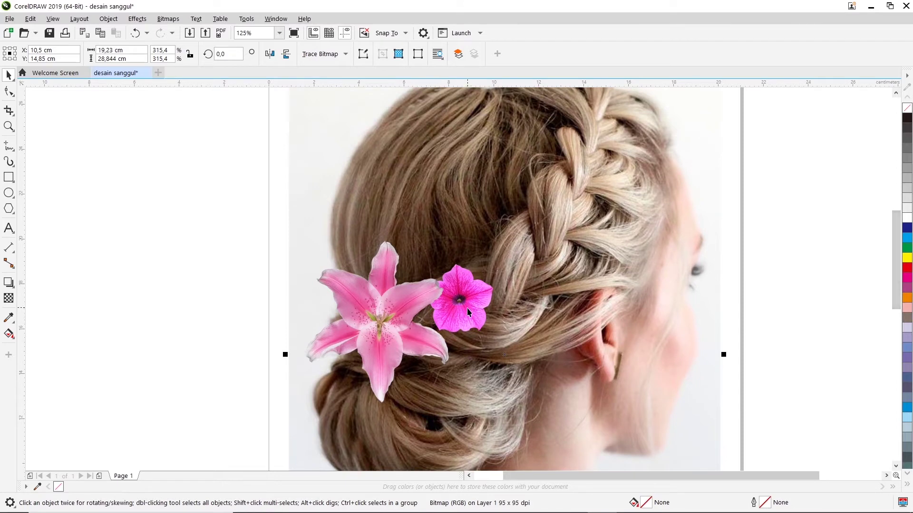
{"action": "left_click", "coordinate": [481, 290]}
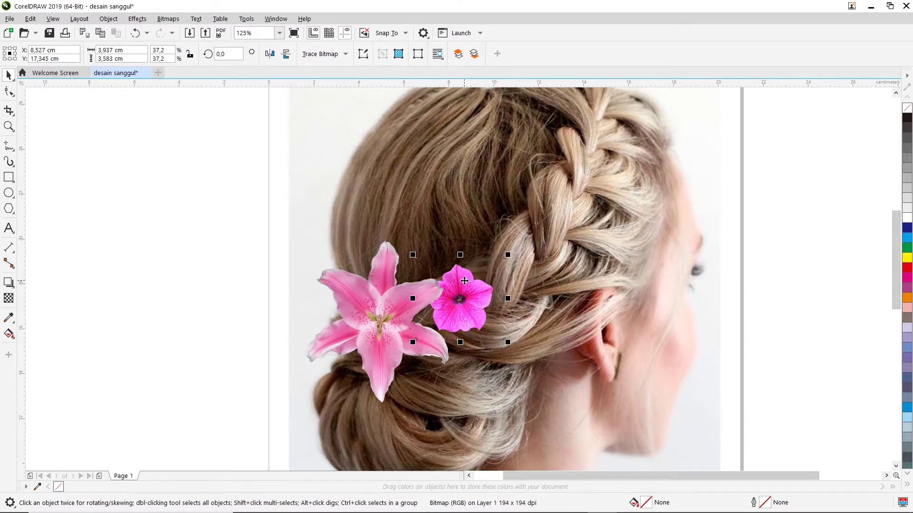
{"action": "right_click", "coordinate": [464, 281]}
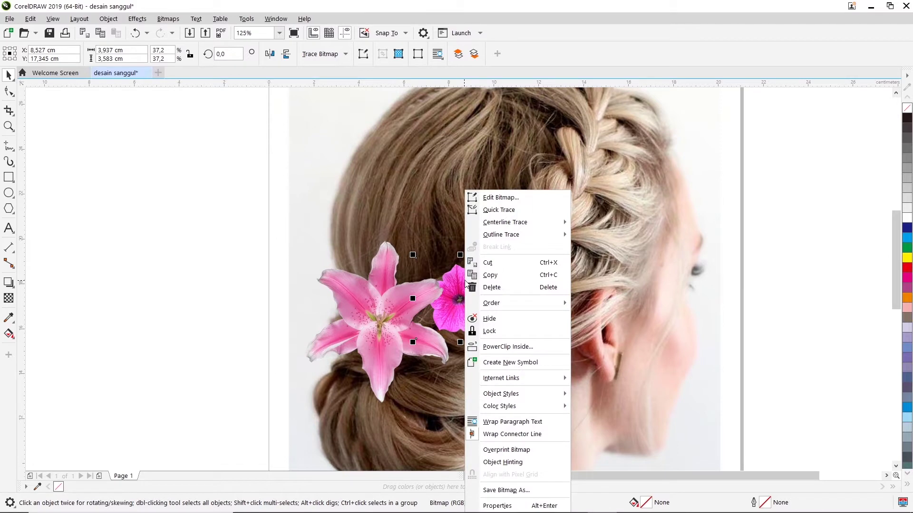
{"action": "left_click", "coordinate": [492, 279]}
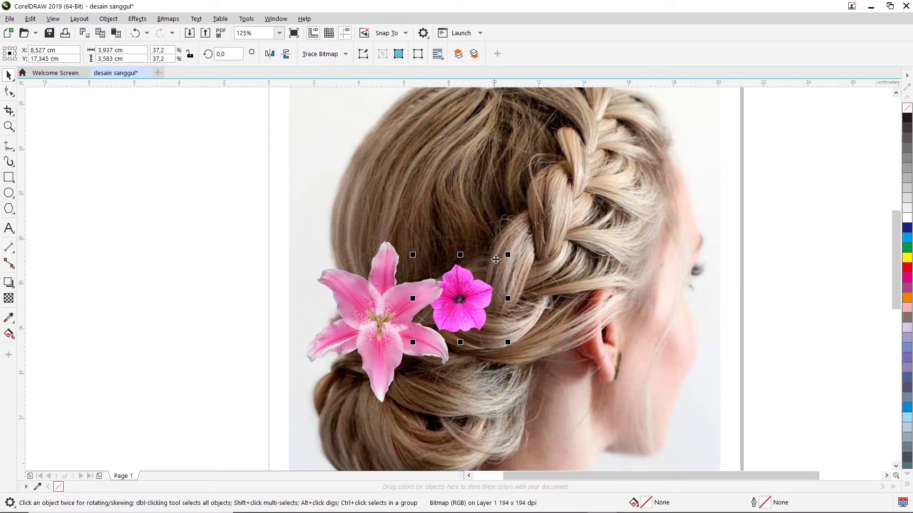
{"action": "left_click", "coordinate": [499, 226]}
{"action": "right_click", "coordinate": [498, 227]}
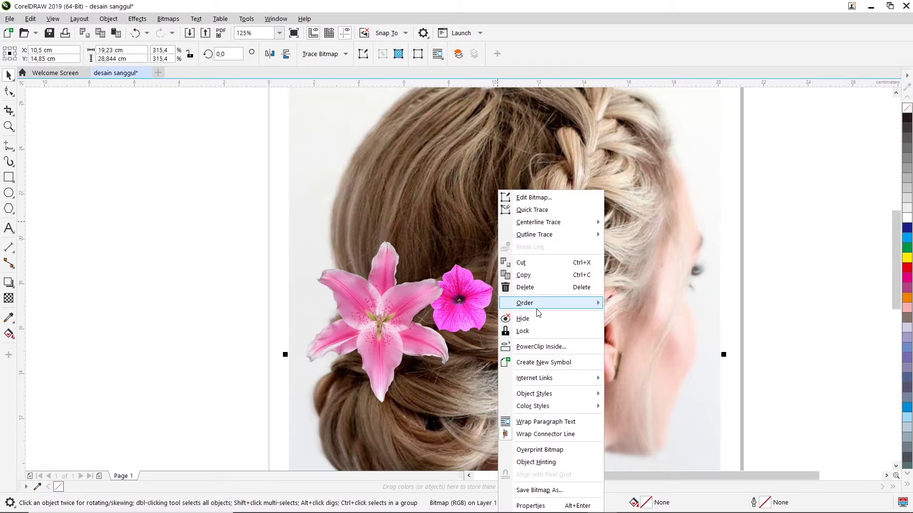
{"action": "left_click", "coordinate": [642, 267]}
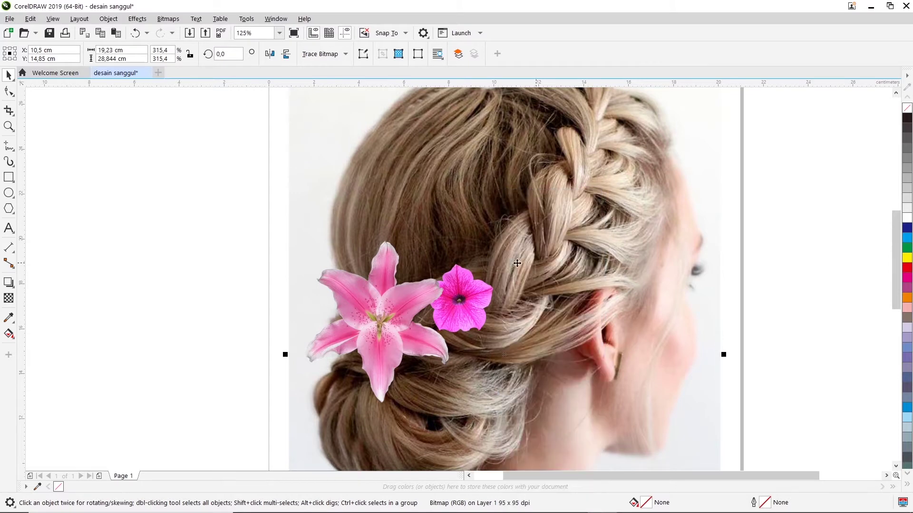
Step: Paste a petunia copy, move it up into the braid, and shrink it to about 30%
{"action": "left_click", "coordinate": [470, 279]}
{"action": "right_click", "coordinate": [740, 192]}
{"action": "left_click", "coordinate": [793, 145]}
{"action": "right_click", "coordinate": [771, 196]}
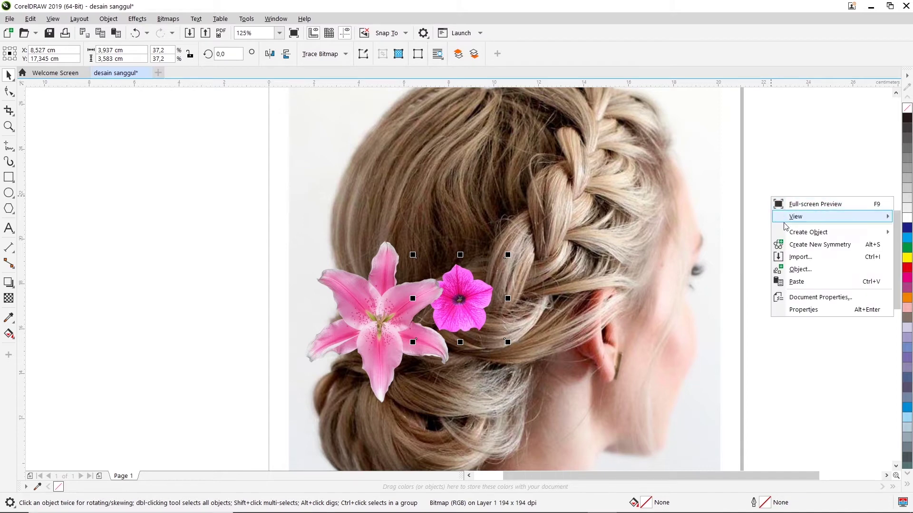
{"action": "left_click", "coordinate": [798, 281]}
{"action": "left_click_drag", "start_coordinate": [479, 299], "coordinate": [511, 255]}
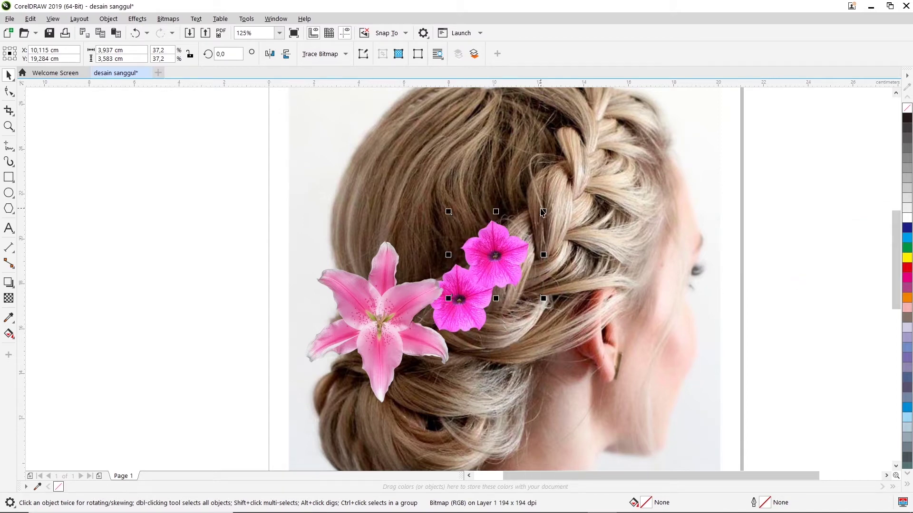
{"action": "left_click_drag", "start_coordinate": [544, 211], "coordinate": [535, 220]}
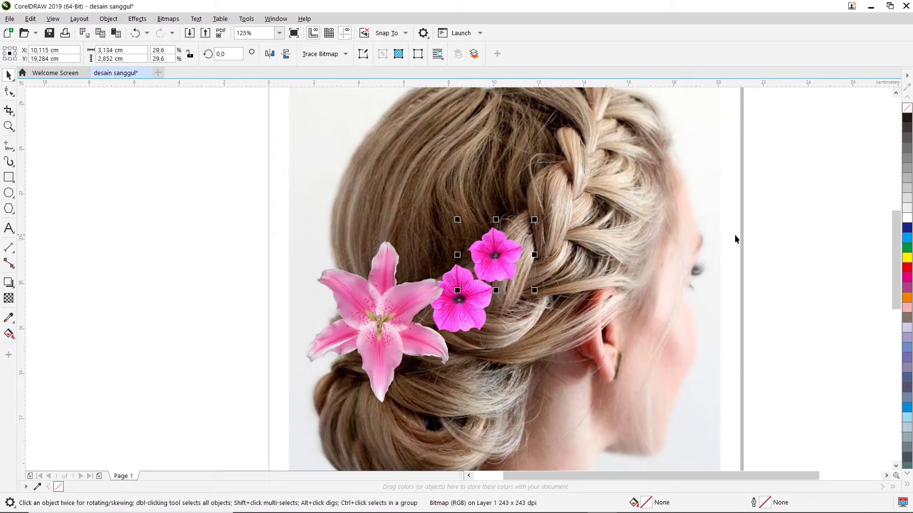
Step: Position the upper petunia copy higher in the braid
{"action": "left_click", "coordinate": [774, 232]}
{"action": "right_click", "coordinate": [469, 291]}
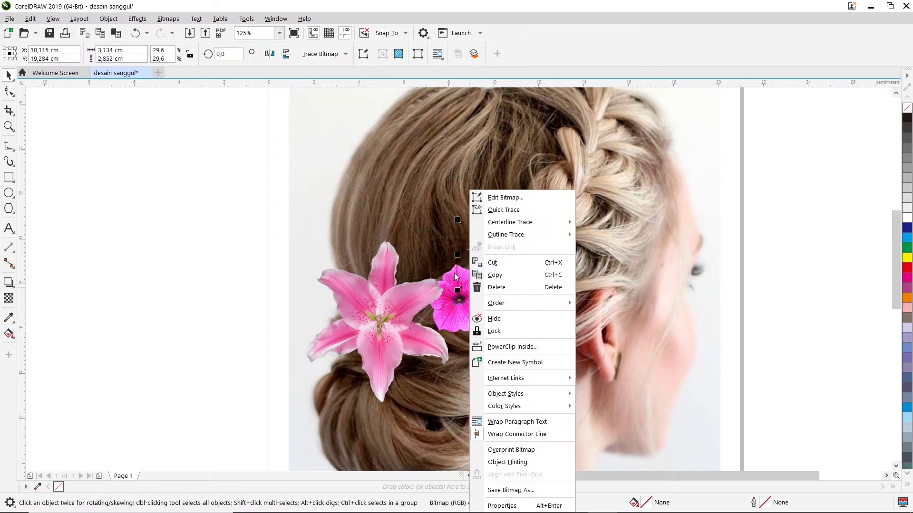
{"action": "key", "text": "Escape"}
{"action": "left_click", "coordinate": [466, 299]}
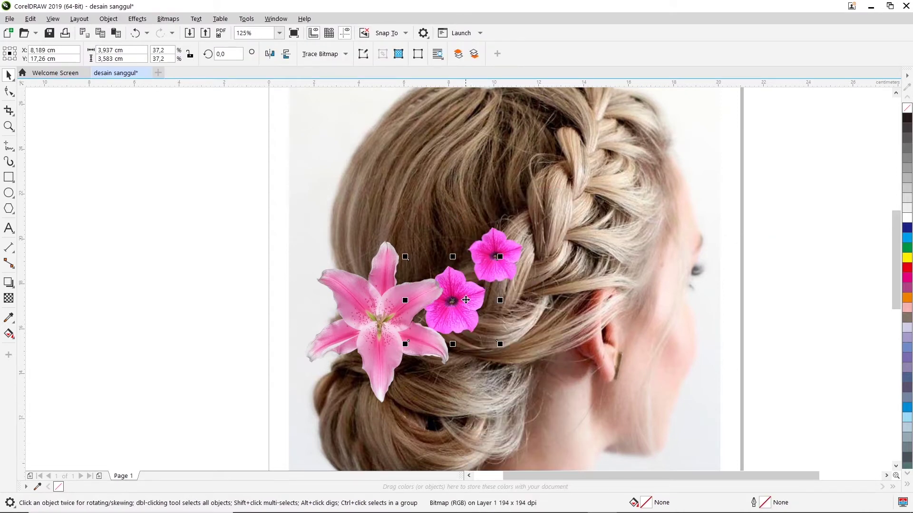
{"action": "left_click", "coordinate": [505, 270]}
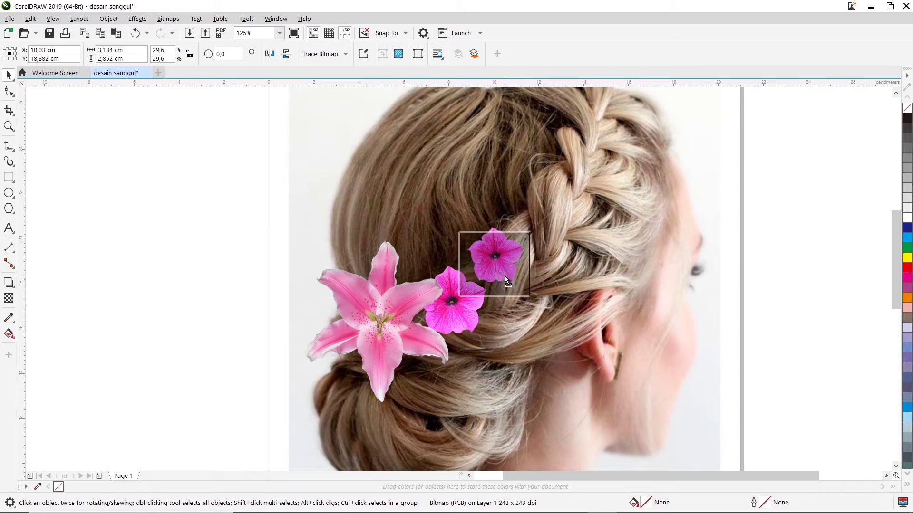
{"action": "left_click_drag", "start_coordinate": [505, 277], "coordinate": [497, 272]}
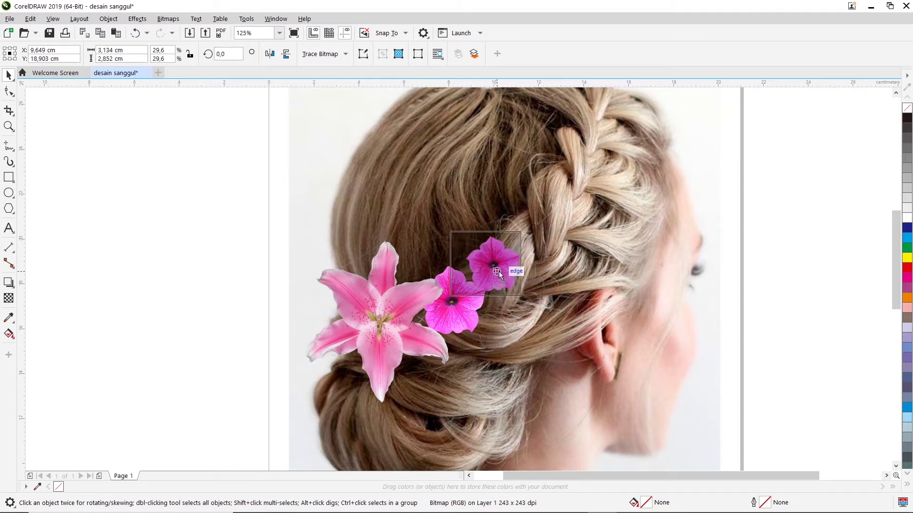
{"action": "left_click_drag", "start_coordinate": [498, 273], "coordinate": [511, 271]}
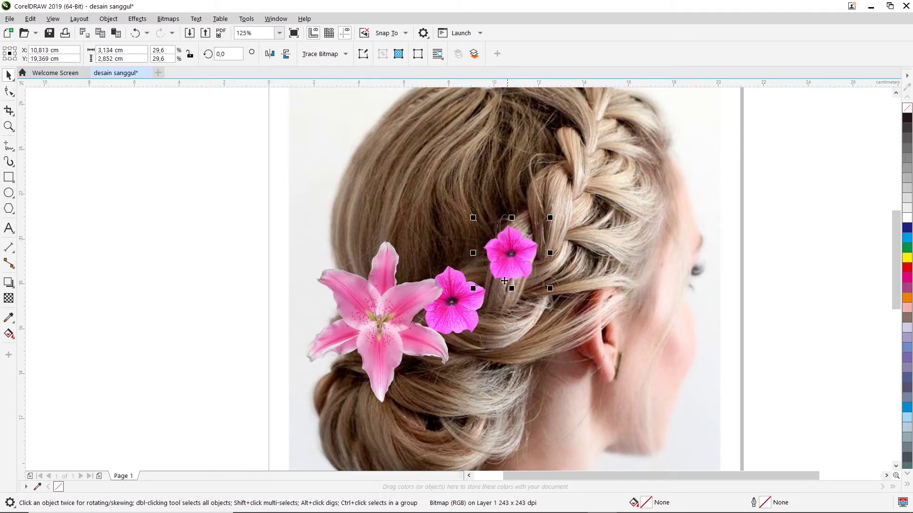
Step: Rearrange the lower and upper petunias snugly beside the lily
{"action": "right_click", "coordinate": [459, 313]}
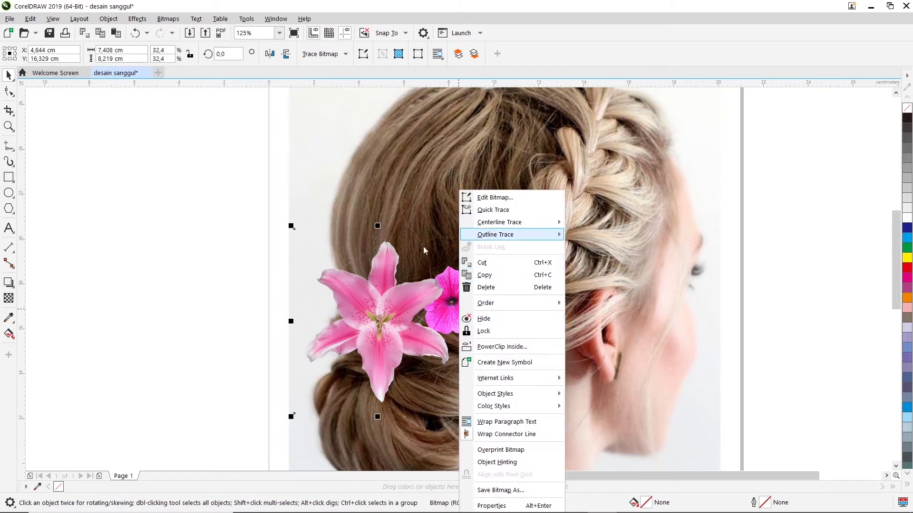
{"action": "left_click", "coordinate": [423, 263]}
{"action": "left_click_drag", "start_coordinate": [477, 299], "coordinate": [487, 311]}
{"action": "left_click_drag", "start_coordinate": [516, 256], "coordinate": [492, 270]}
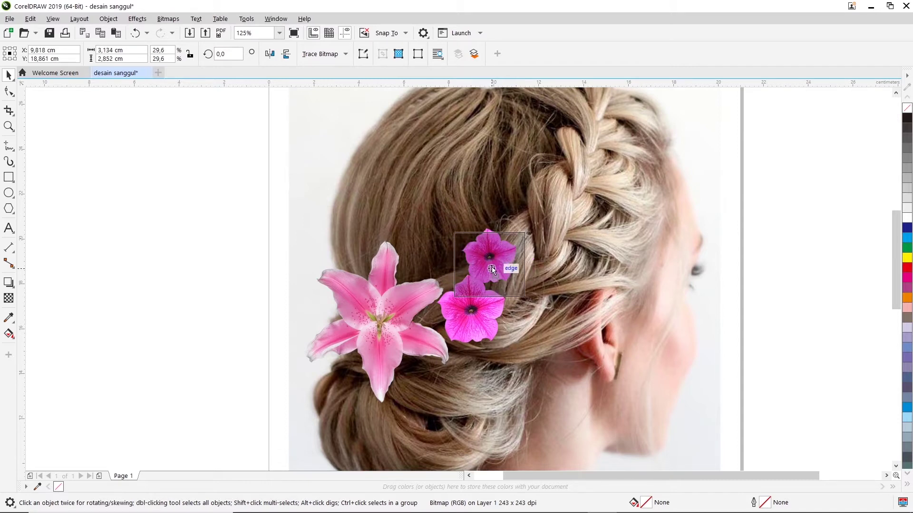
{"action": "left_click_drag", "start_coordinate": [492, 270], "coordinate": [493, 273]}
{"action": "left_click", "coordinate": [483, 324]}
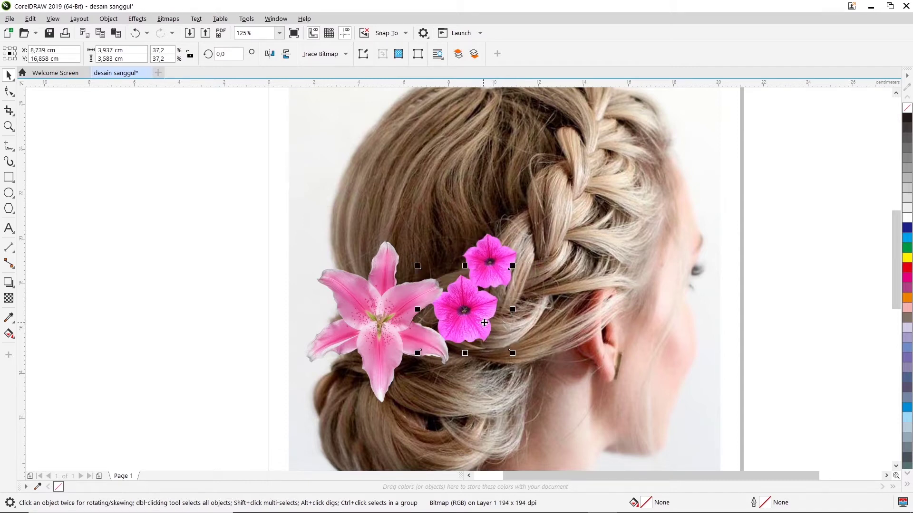
{"action": "left_click", "coordinate": [495, 278]}
{"action": "left_click_drag", "start_coordinate": [498, 282], "coordinate": [497, 284]}
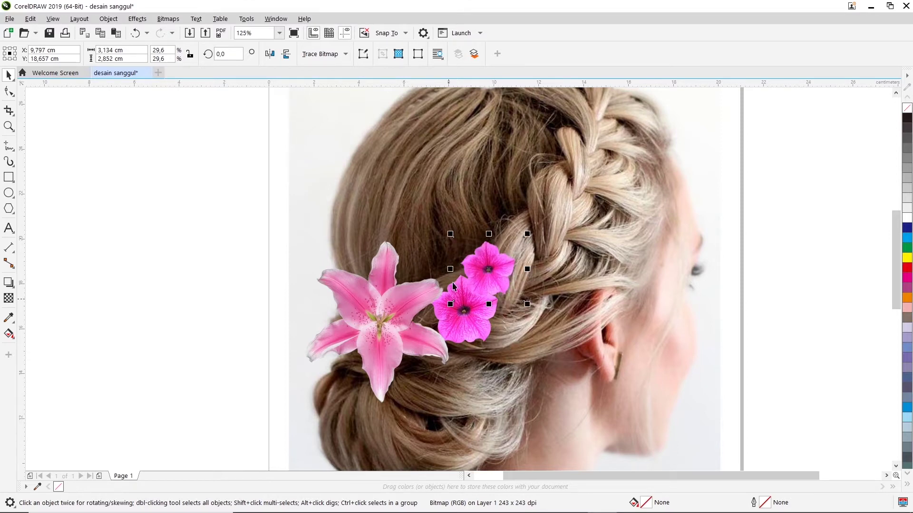
Step: Restack the petunia in front of the hair photo and nudge it beside the lily
{"action": "right_click", "coordinate": [499, 281]}
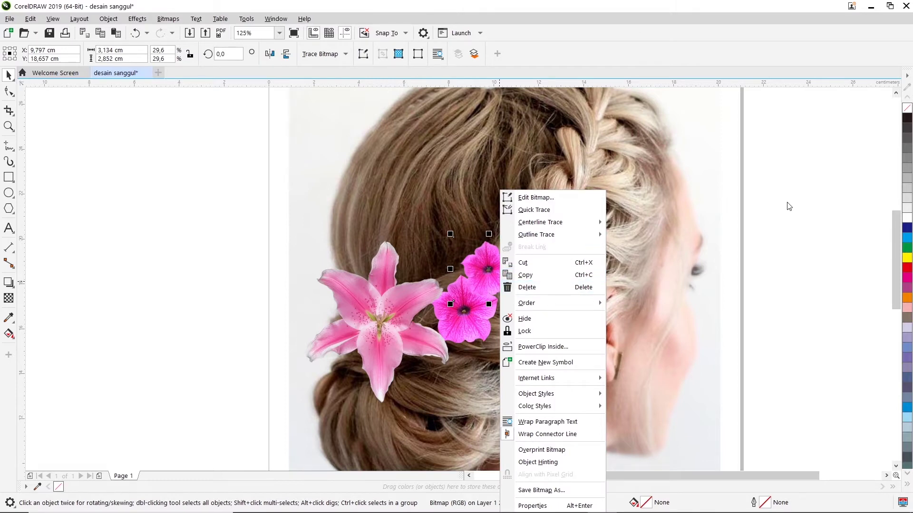
{"action": "left_click", "coordinate": [763, 209]}
{"action": "left_click", "coordinate": [452, 311]}
{"action": "right_click", "coordinate": [452, 311]}
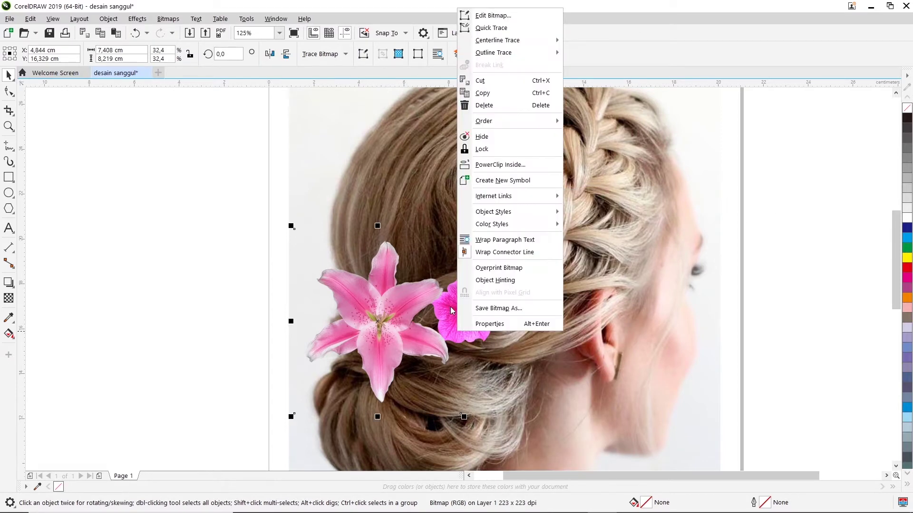
{"action": "left_click", "coordinate": [484, 342]}
{"action": "right_click", "coordinate": [483, 340]}
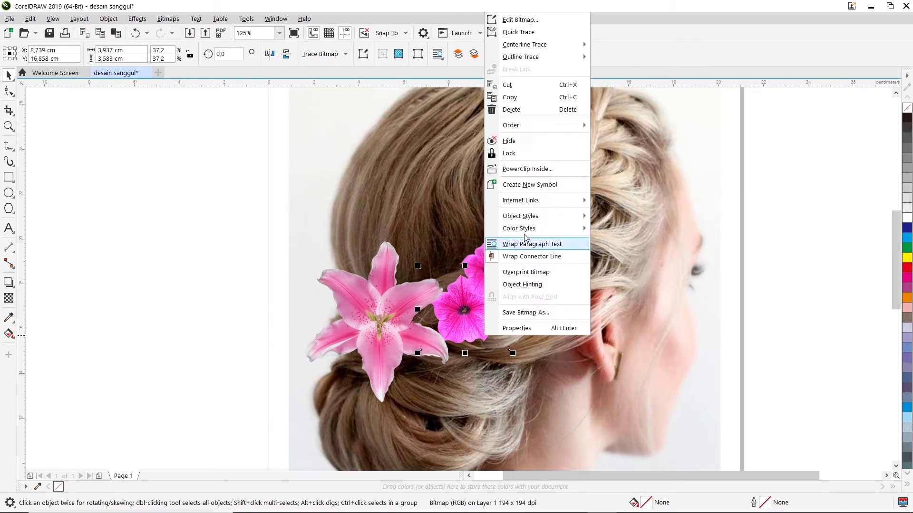
{"action": "mouse_move", "coordinate": [510, 124]}
{"action": "left_click", "coordinate": [644, 127]}
{"action": "left_click_drag", "start_coordinate": [478, 319], "coordinate": [474, 322]}
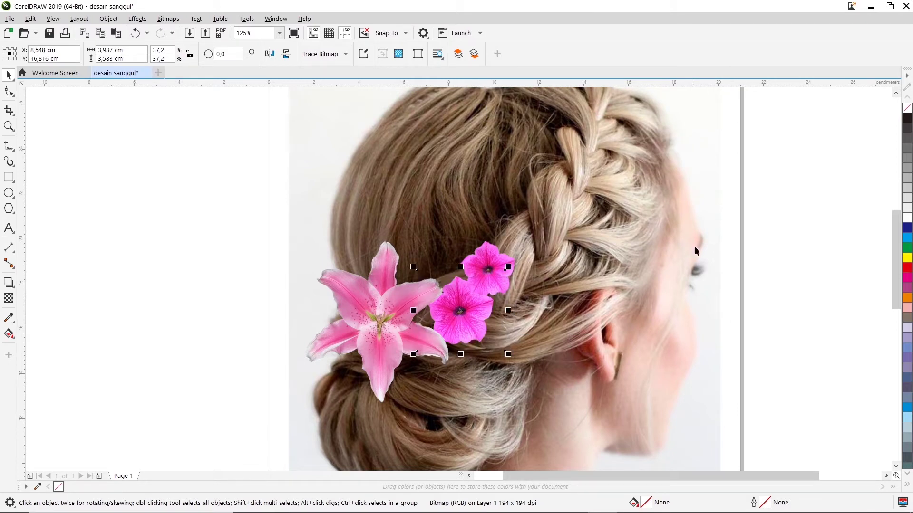
{"action": "left_click", "coordinate": [784, 197]}
Step: Zoom out and back in to check the arrangement, then switch to the image folder
{"action": "scroll", "coordinate": [712, 257], "scroll_direction": "down", "scroll_amount": 2}
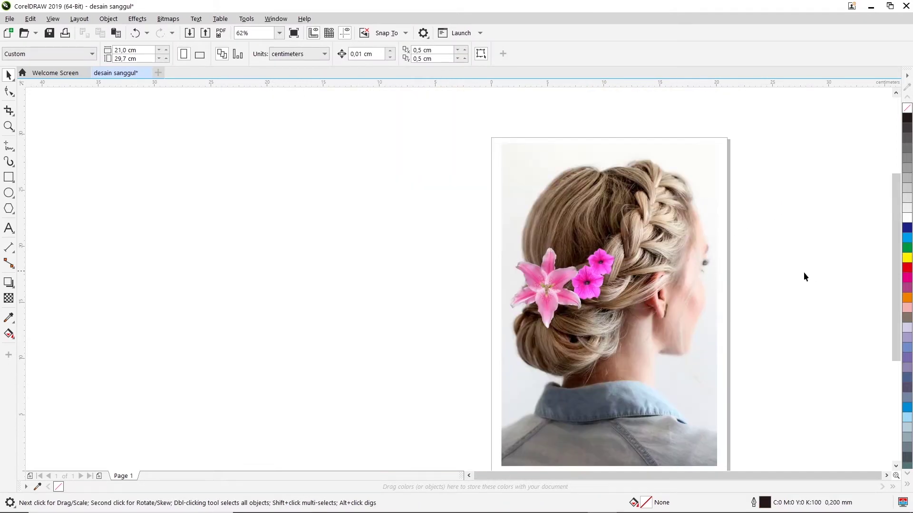
{"action": "scroll", "coordinate": [737, 268], "scroll_direction": "up", "scroll_amount": 2}
{"action": "scroll", "coordinate": [896, 247], "scroll_direction": "up", "scroll_amount": 2}
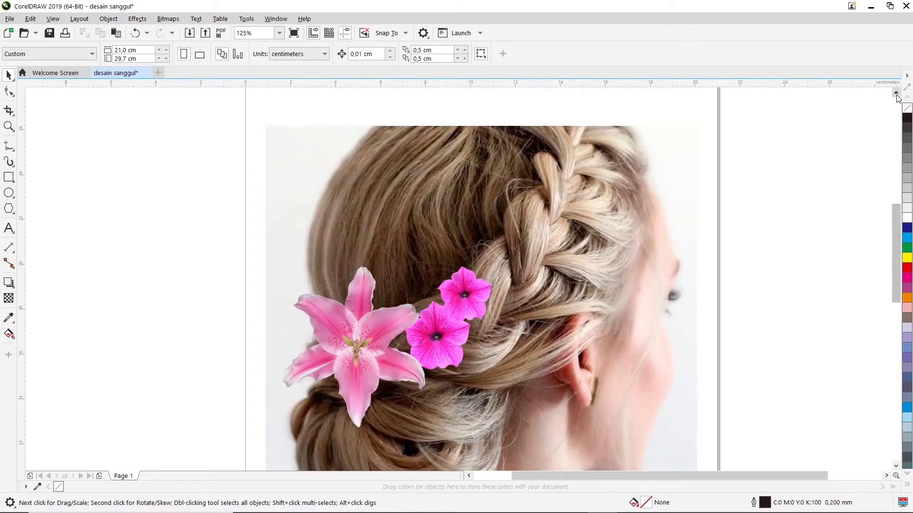
{"action": "left_click", "coordinate": [366, 501]}
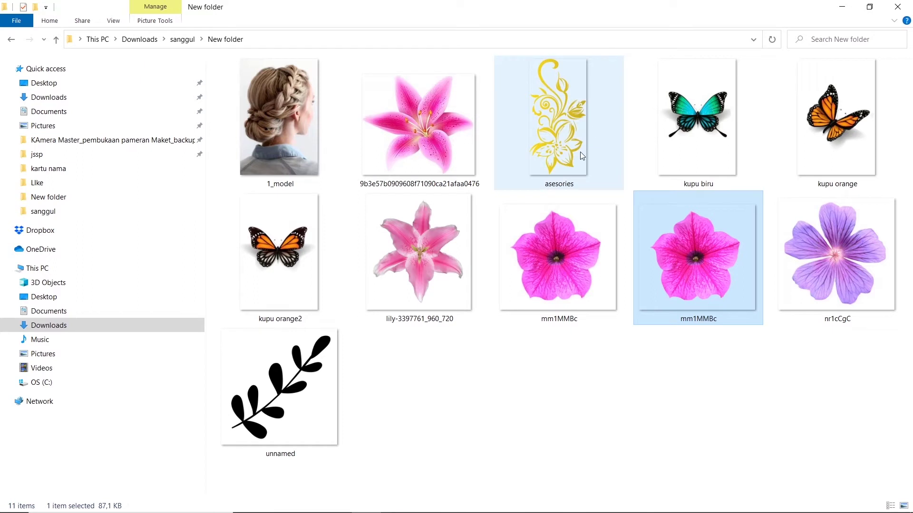
Step: Select the gold asesories.png ornament and drag it toward the CorelDRAW design
{"action": "left_click", "coordinate": [561, 116]}
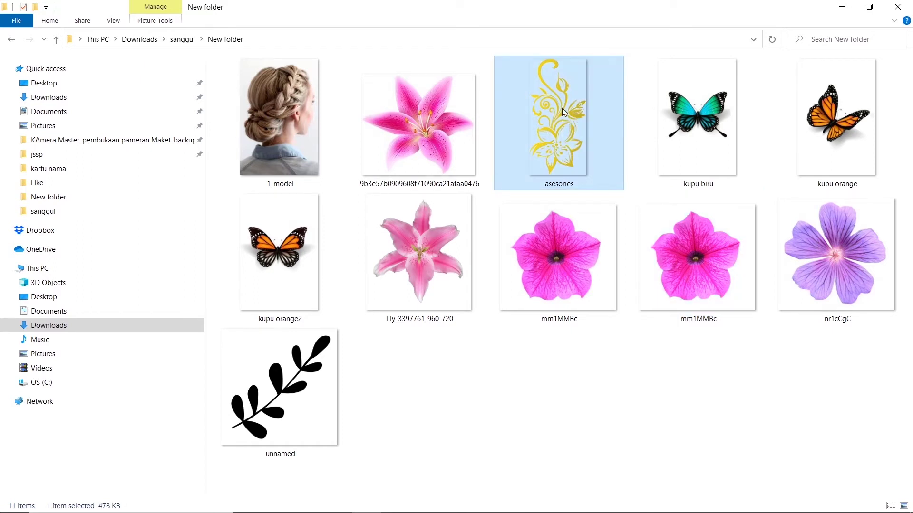
{"action": "mouse_move", "coordinate": [558, 116]}
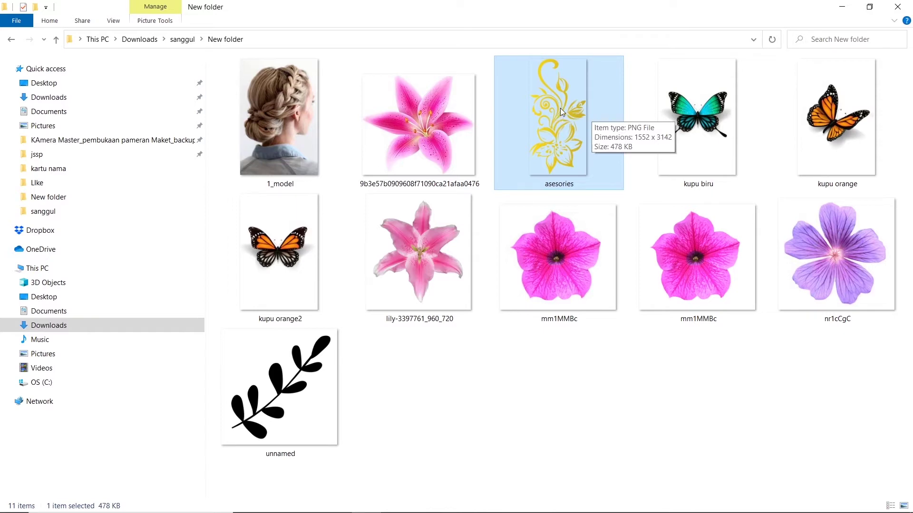
{"action": "mouse_move", "coordinate": [560, 107]}
{"action": "left_mouse_down"}
{"action": "mouse_move", "coordinate": [554, 499]}
{"action": "mouse_move", "coordinate": [589, 233]}
{"action": "left_mouse_up"}
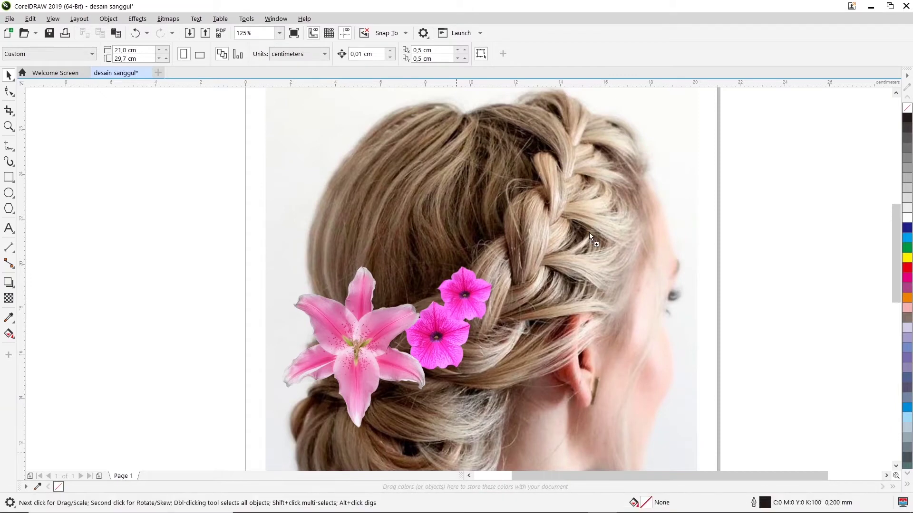
Step: Drop the gold ornament on the page, shrink it to about 41%, and move it onto the hair
{"action": "left_click_drag", "start_coordinate": [589, 233], "coordinate": [589, 232]}
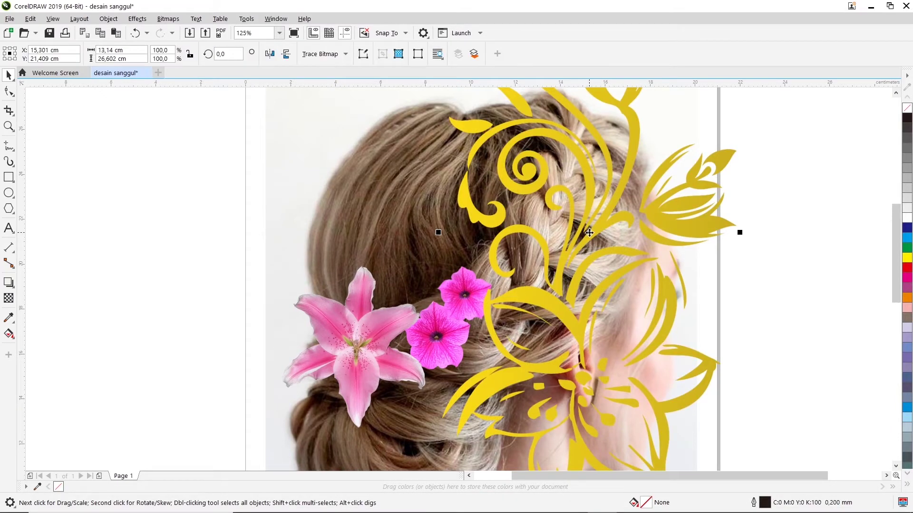
{"action": "scroll", "coordinate": [597, 221], "scroll_direction": "down", "scroll_amount": 4}
{"action": "scroll", "coordinate": [601, 213], "scroll_direction": "up", "scroll_amount": 2}
{"action": "left_click_drag", "start_coordinate": [652, 101], "coordinate": [574, 277]}
{"action": "mouse_move", "coordinate": [535, 342]}
{"action": "left_mouse_down"}
{"action": "mouse_move", "coordinate": [483, 260]}
{"action": "mouse_move", "coordinate": [477, 268]}
{"action": "left_mouse_up"}
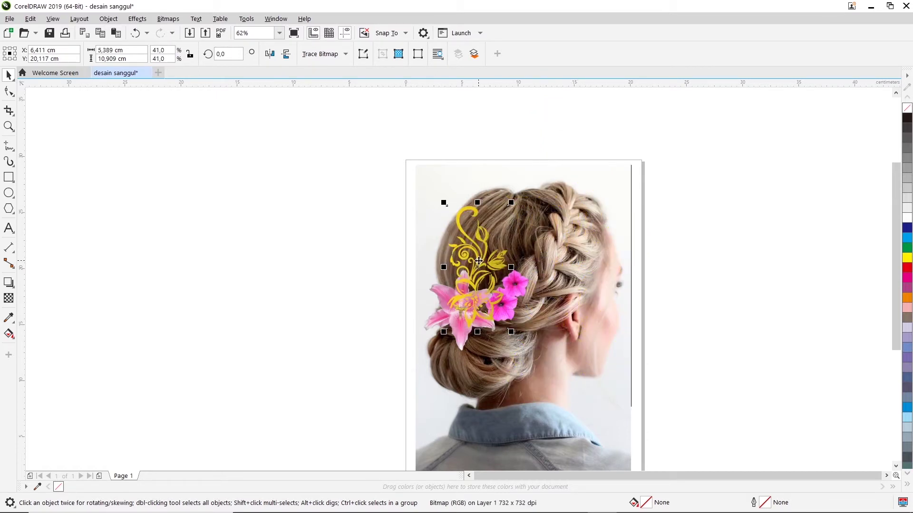
Step: Tilt the ornament clockwise, shrink it to 35%, and place it over the flowers
{"action": "left_click", "coordinate": [477, 267]}
{"action": "left_click_drag", "start_coordinate": [512, 200], "coordinate": [514, 265]}
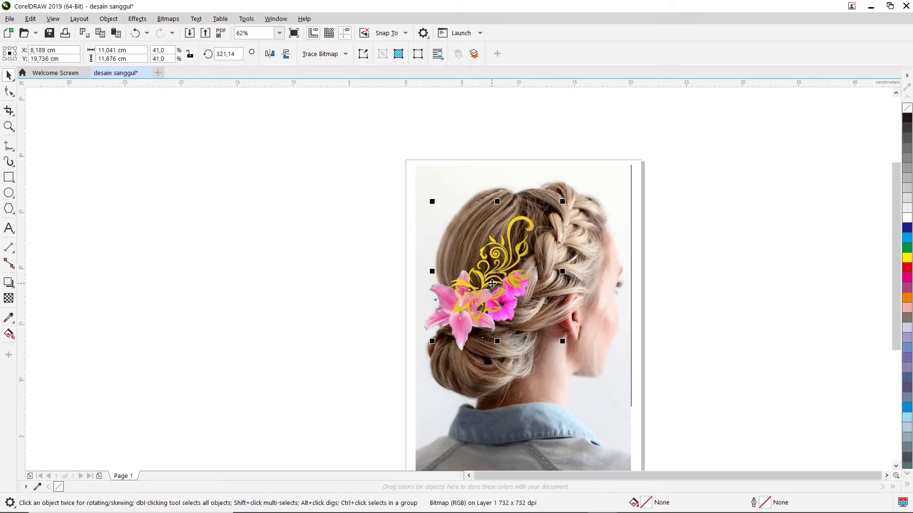
{"action": "scroll", "coordinate": [512, 284], "scroll_direction": "up", "scroll_amount": 2}
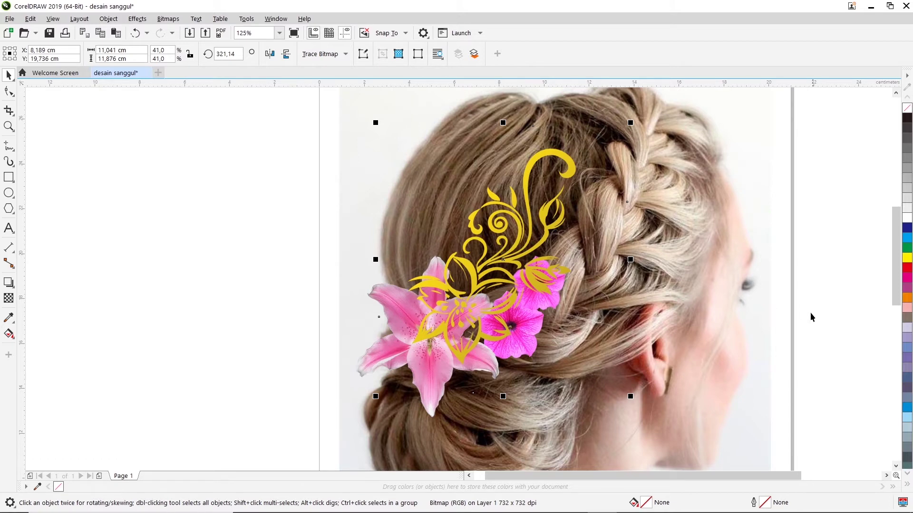
{"action": "left_click_drag", "start_coordinate": [480, 285], "coordinate": [483, 283]}
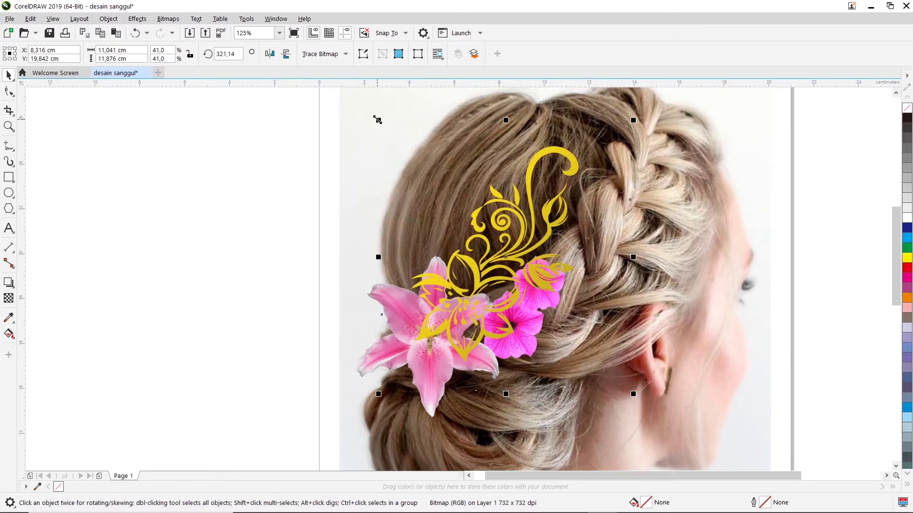
{"action": "left_click_drag", "start_coordinate": [377, 120], "coordinate": [401, 159]}
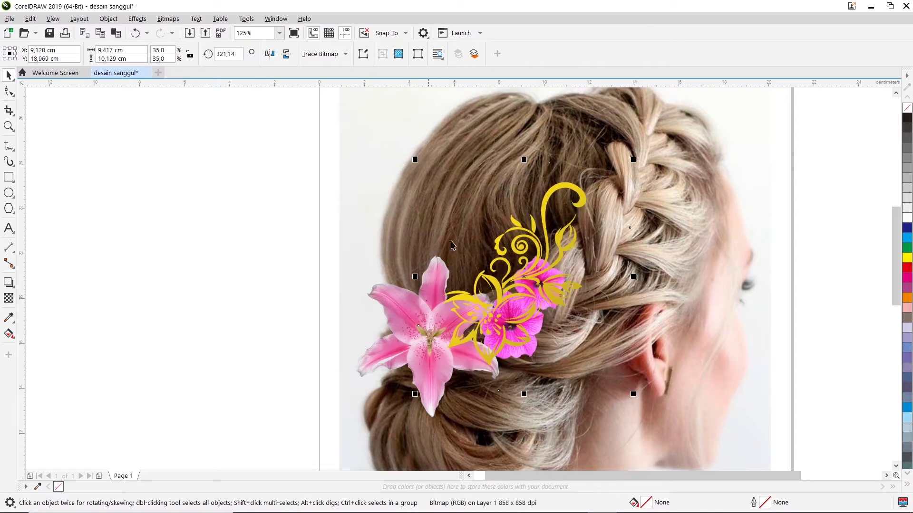
{"action": "left_click_drag", "start_coordinate": [522, 279], "coordinate": [502, 267]}
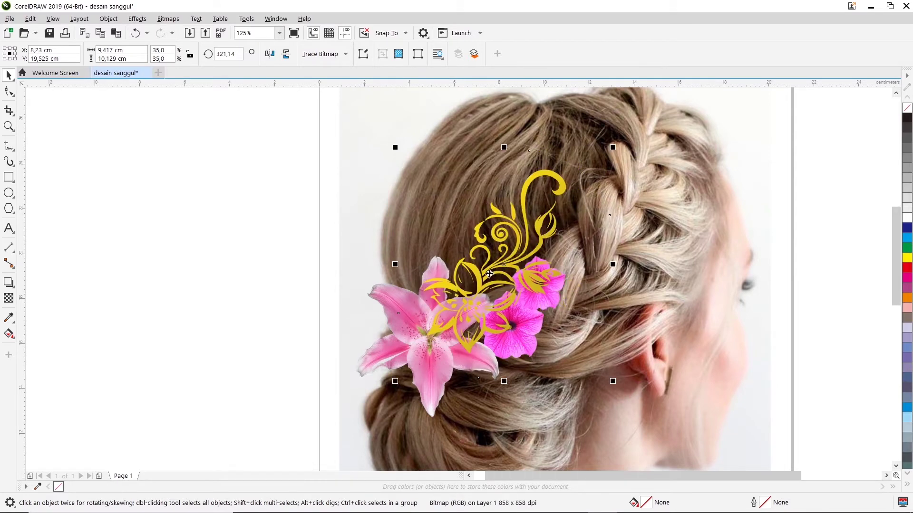
{"action": "left_click_drag", "start_coordinate": [501, 277], "coordinate": [490, 284]}
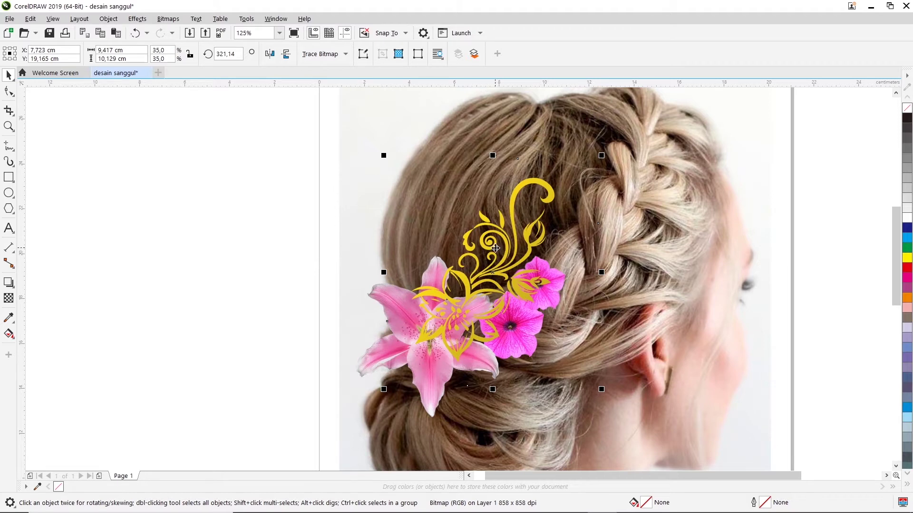
Step: Marquee-select the lily and both petunias together
{"action": "left_click", "coordinate": [276, 256]}
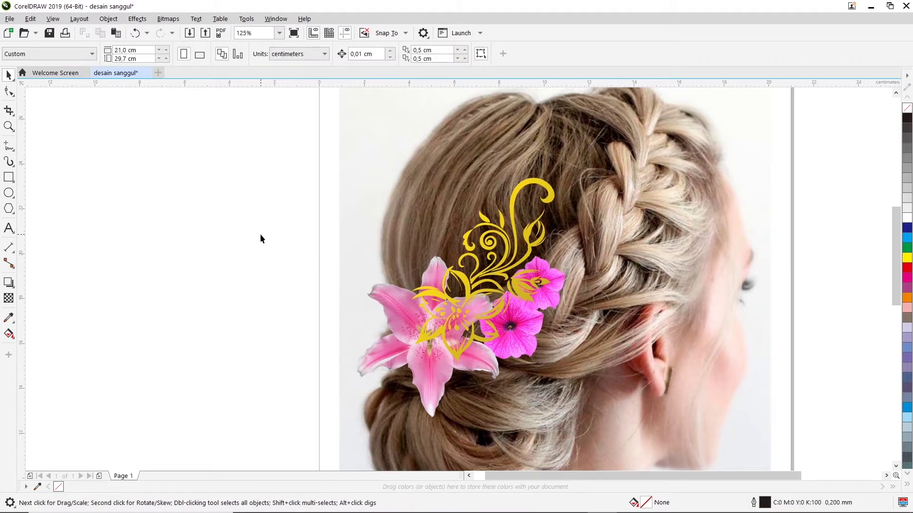
{"action": "left_click_drag", "start_coordinate": [275, 245], "coordinate": [618, 417]}
{"action": "left_click_drag", "start_coordinate": [243, 229], "coordinate": [642, 449]}
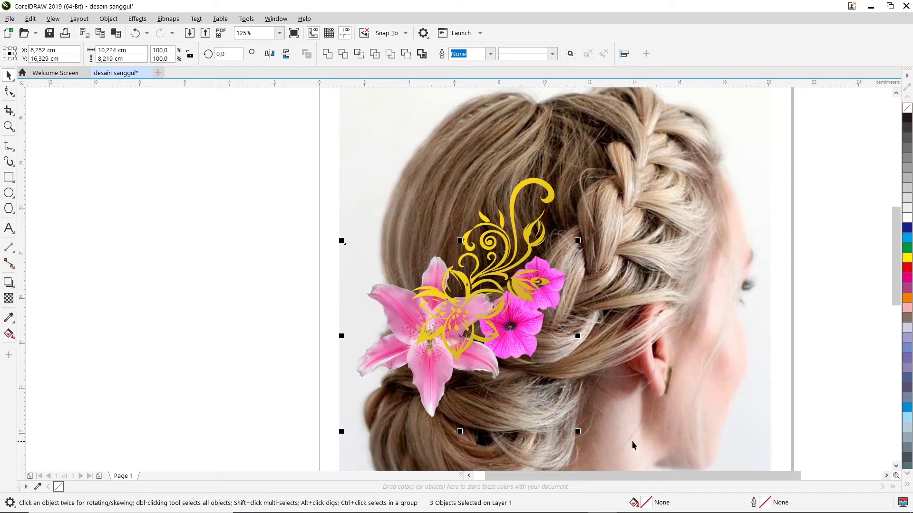
Step: Bring the lily and petunias To Front of Page, ahead of the ornament
{"action": "right_click", "coordinate": [387, 299]}
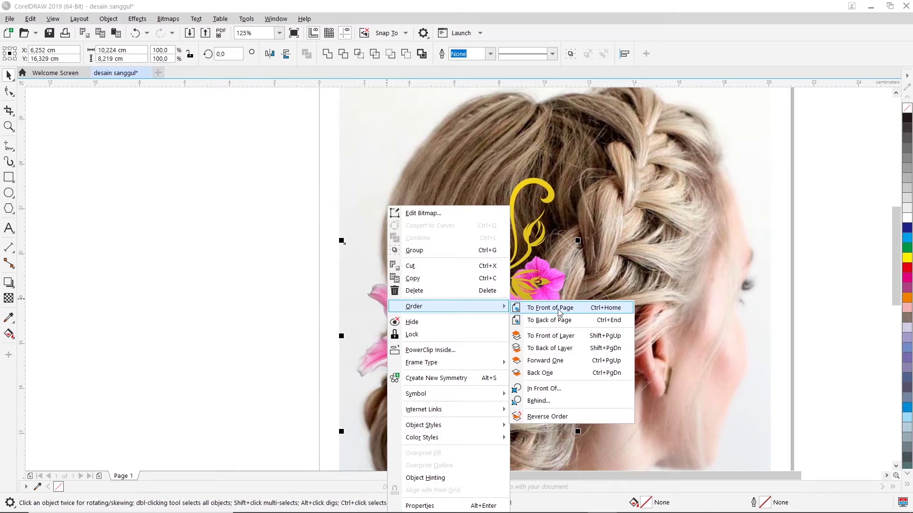
{"action": "left_click", "coordinate": [559, 309]}
{"action": "left_click", "coordinate": [187, 157]}
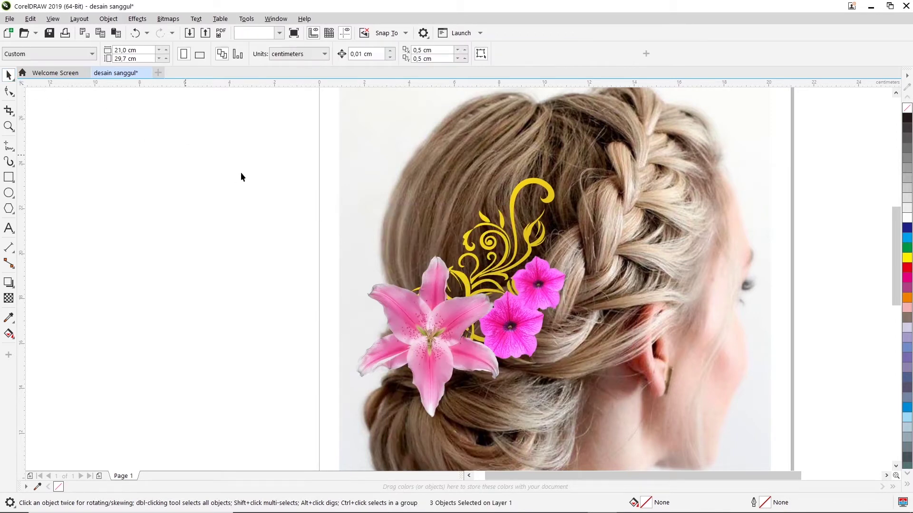
Step: Tilt the gold ornament slightly more clockwise
{"action": "left_click", "coordinate": [512, 210]}
{"action": "right_click", "coordinate": [513, 191]}
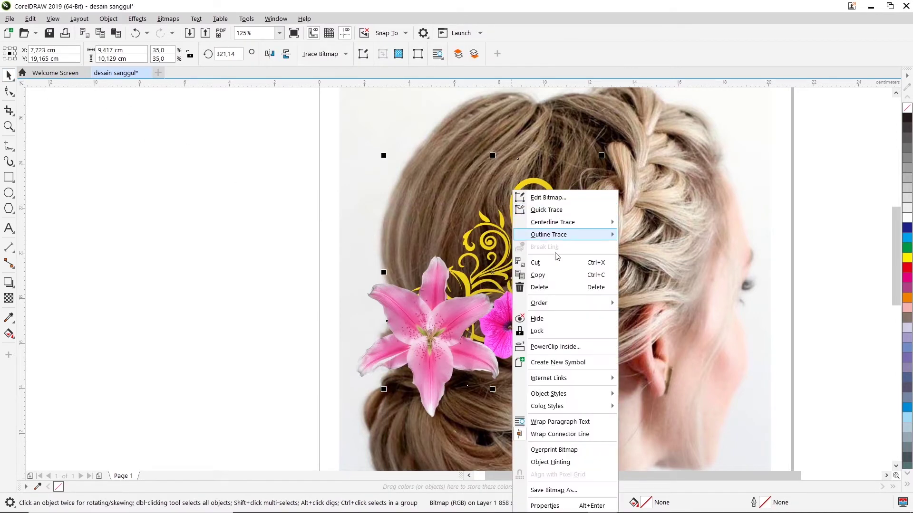
{"action": "key", "text": "Escape"}
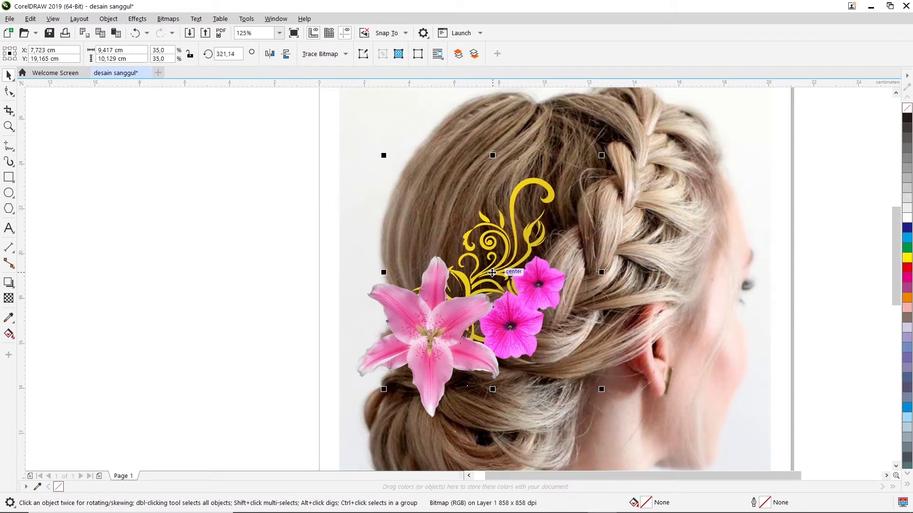
{"action": "left_click", "coordinate": [507, 272]}
{"action": "left_click_drag", "start_coordinate": [604, 155], "coordinate": [613, 164]}
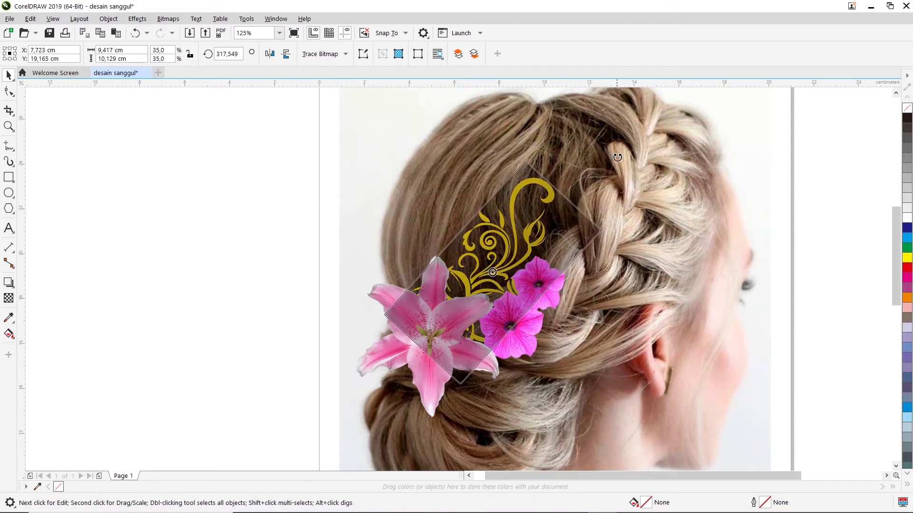
Step: Enlarge the ornament to 38.2% and reposition it behind the flowers
{"action": "left_click", "coordinate": [513, 261]}
{"action": "left_click", "coordinate": [506, 232]}
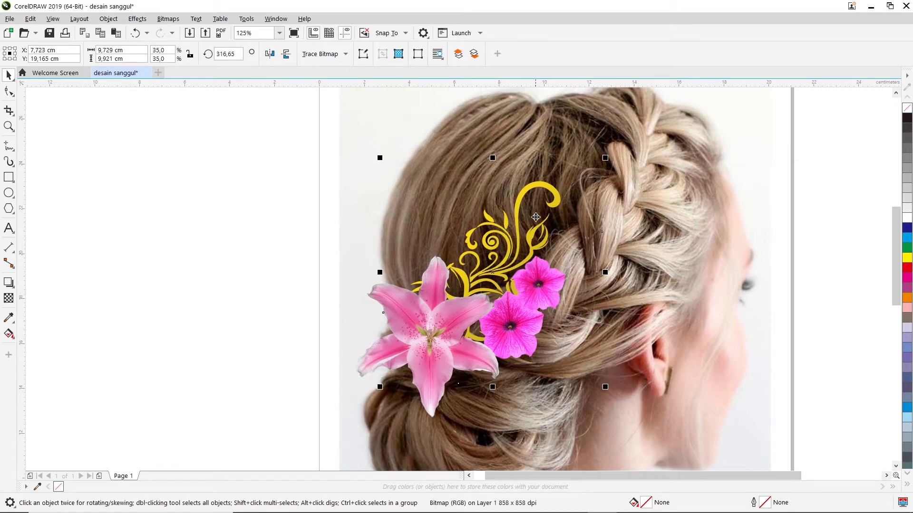
{"action": "left_click_drag", "start_coordinate": [604, 160], "coordinate": [624, 137]}
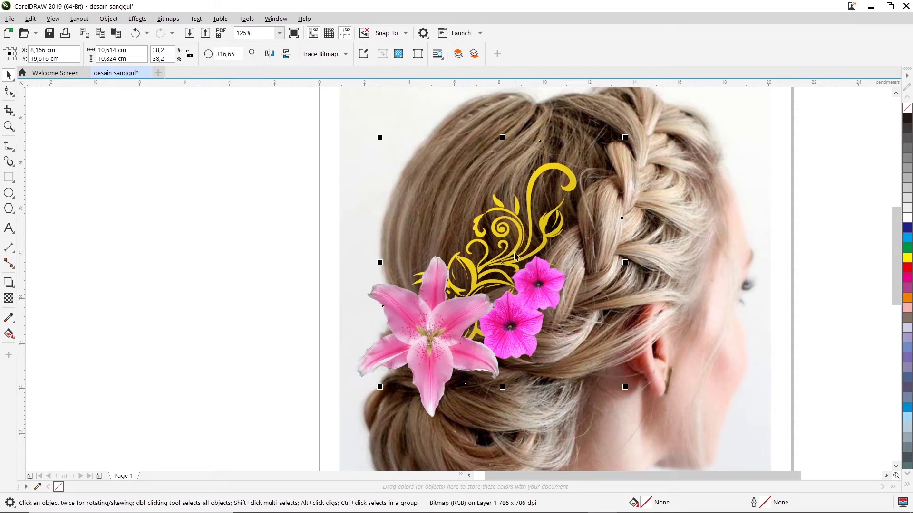
{"action": "left_click", "coordinate": [475, 282]}
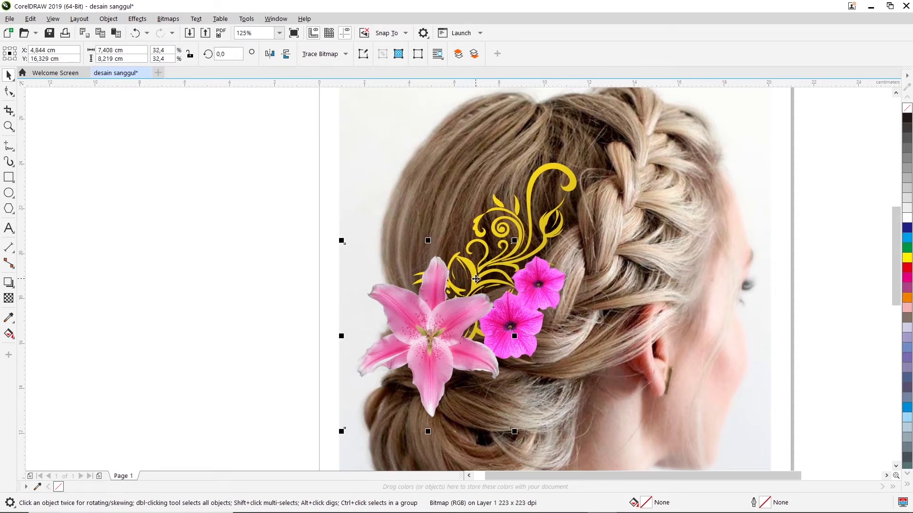
{"action": "left_click", "coordinate": [519, 224]}
{"action": "mouse_move", "coordinate": [377, 137]}
{"action": "left_mouse_down"}
{"action": "mouse_move", "coordinate": [514, 220]}
{"action": "mouse_move", "coordinate": [513, 239]}
{"action": "left_mouse_up"}
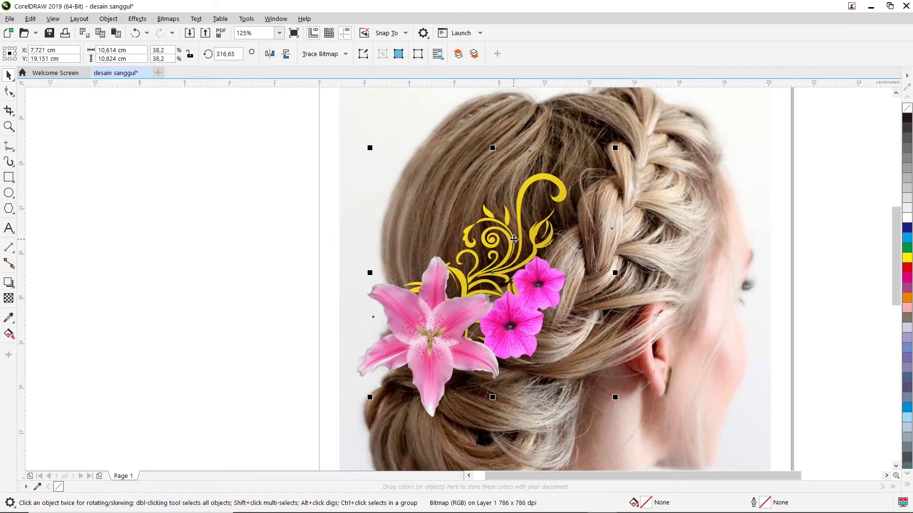
{"action": "mouse_move", "coordinate": [514, 239]}
{"action": "left_mouse_down"}
{"action": "mouse_move", "coordinate": [505, 246]}
{"action": "mouse_move", "coordinate": [517, 253]}
{"action": "left_mouse_up"}
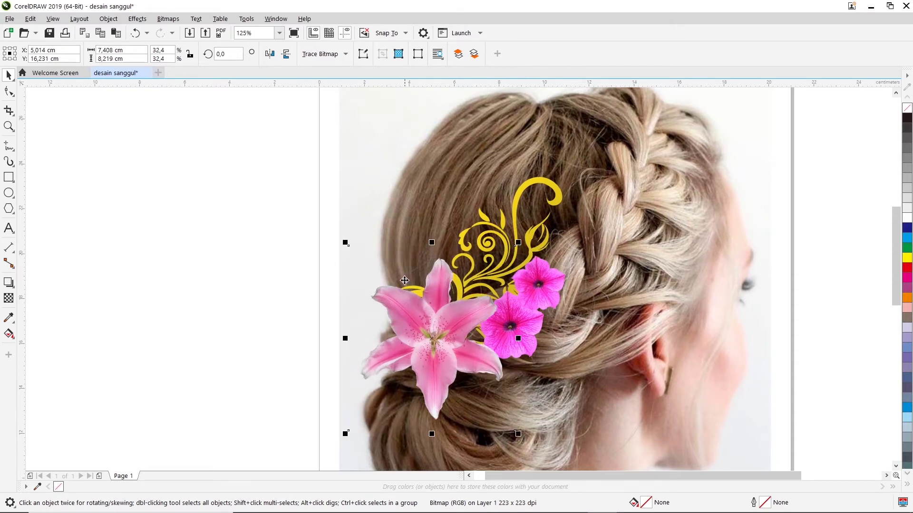
Step: Check each petunia's options and undo the last change to the lower petunia
{"action": "scroll", "coordinate": [404, 281], "scroll_direction": "down", "scroll_amount": 2}
{"action": "left_click", "coordinate": [628, 264]}
{"action": "scroll", "coordinate": [504, 287], "scroll_direction": "up", "scroll_amount": 2}
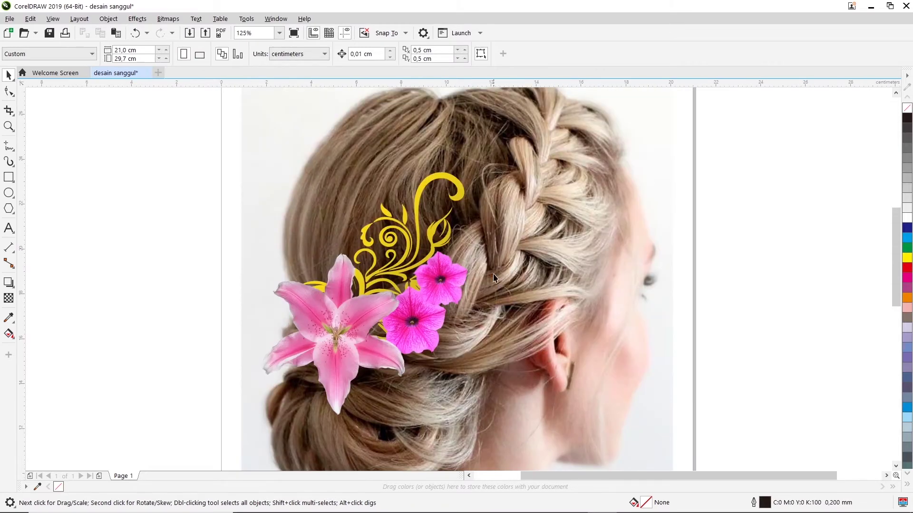
{"action": "left_click", "coordinate": [447, 282]}
{"action": "right_click", "coordinate": [447, 282]}
{"action": "key", "text": "Escape"}
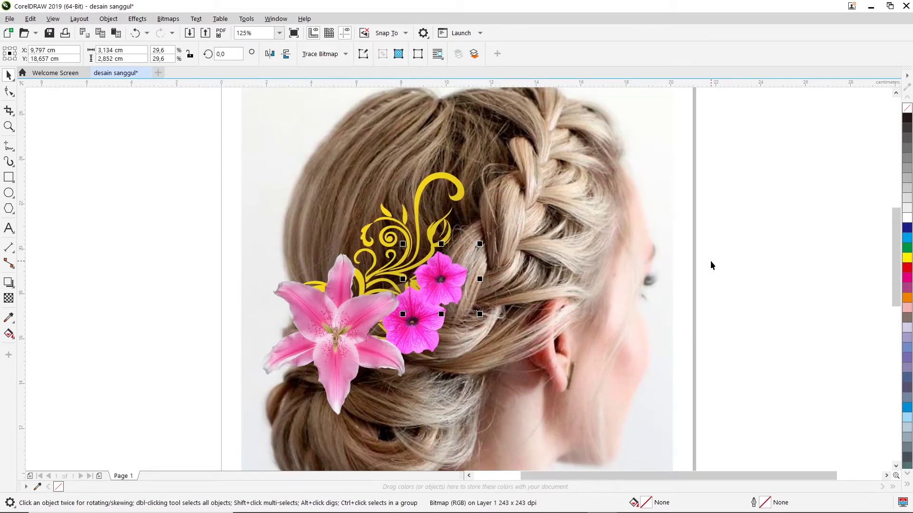
{"action": "left_click", "coordinate": [710, 261]}
{"action": "scroll", "coordinate": [560, 334], "scroll_direction": "down", "scroll_amount": 2}
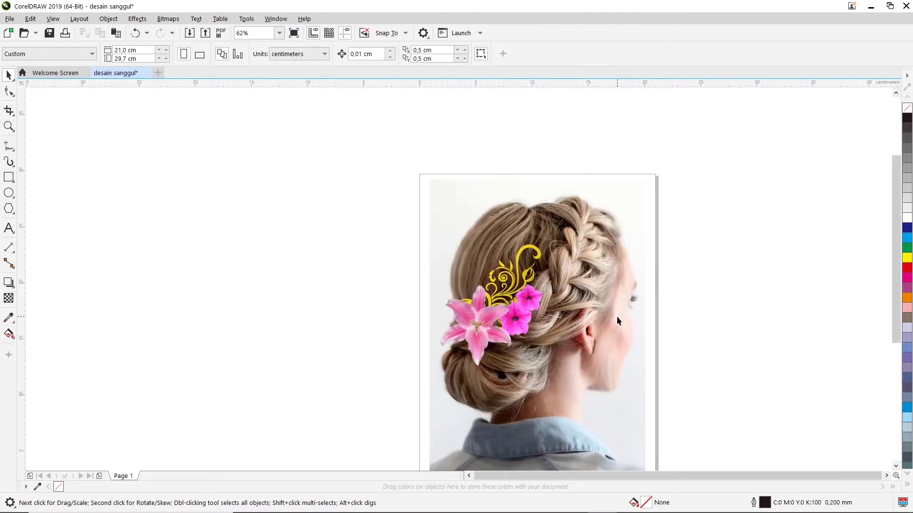
{"action": "scroll", "coordinate": [542, 320], "scroll_direction": "up", "scroll_amount": 2}
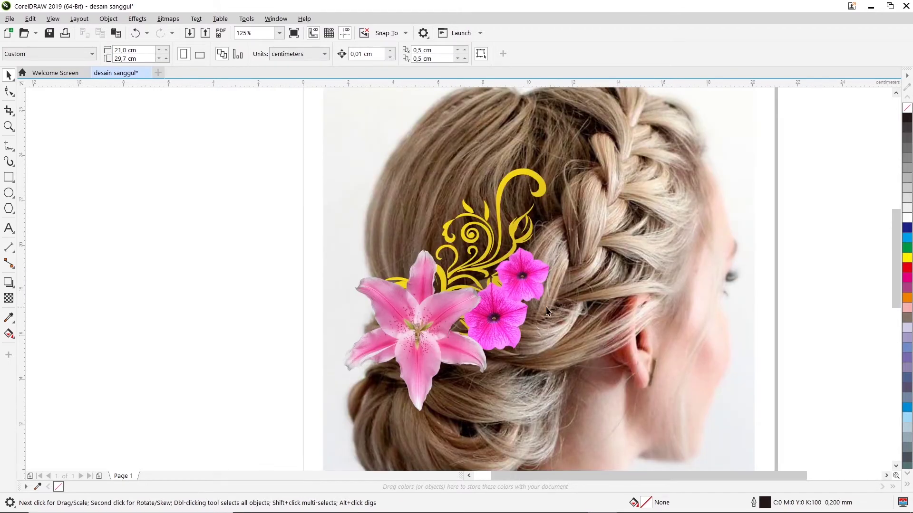
{"action": "right_click", "coordinate": [498, 335]}
{"action": "key", "text": "Escape"}
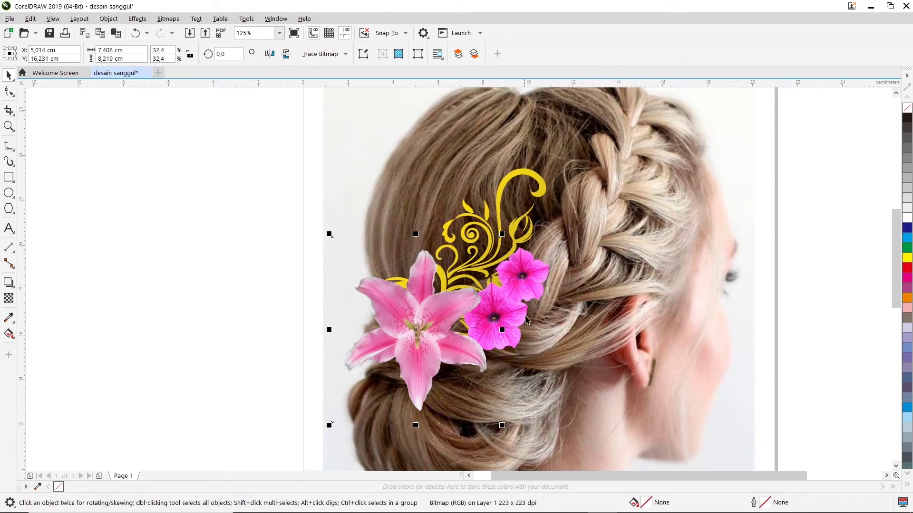
{"action": "key", "text": "ctrl+z"}
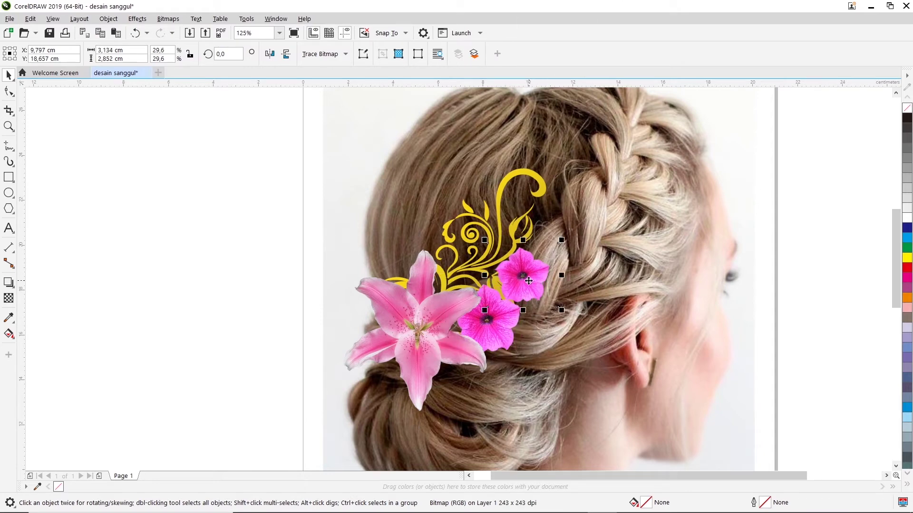
Step: Nudge the upper and lower petunias into a tighter cluster beside the lily
{"action": "left_click_drag", "start_coordinate": [523, 275], "coordinate": [520, 283]}
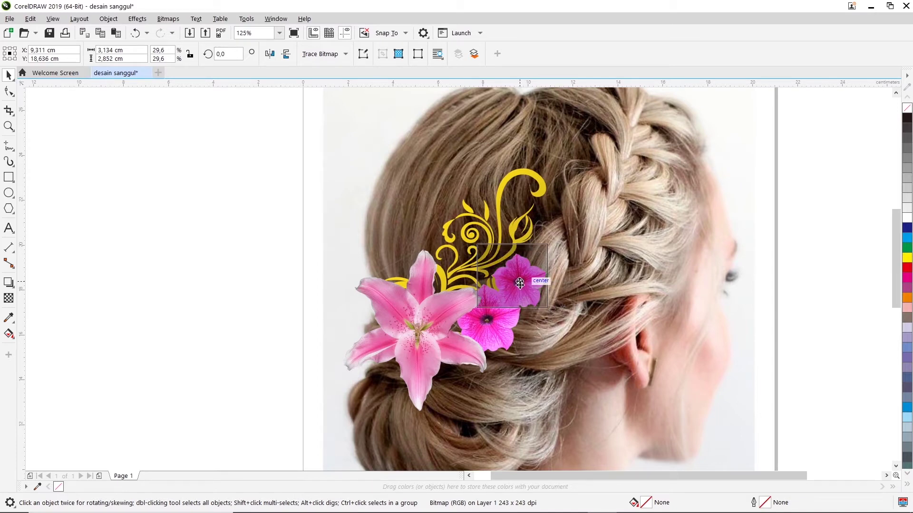
{"action": "left_click_drag", "start_coordinate": [520, 283], "coordinate": [523, 281]}
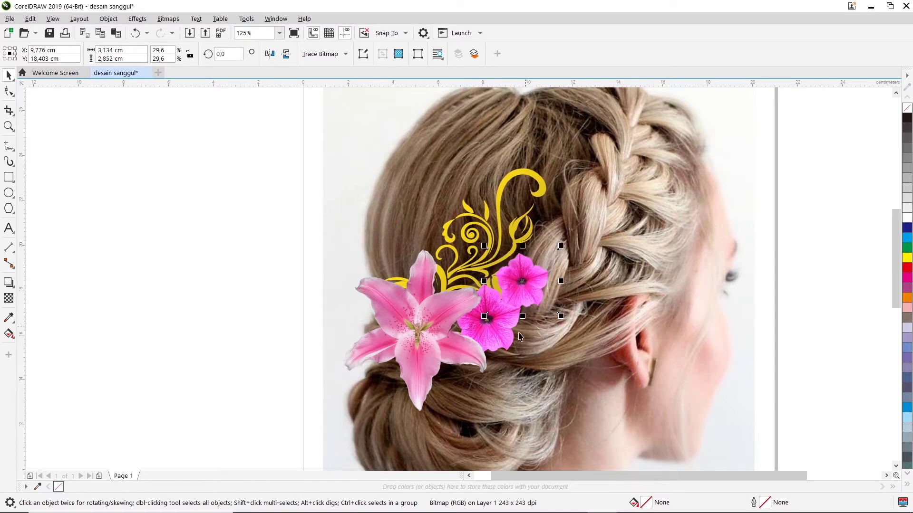
{"action": "left_click", "coordinate": [509, 334]}
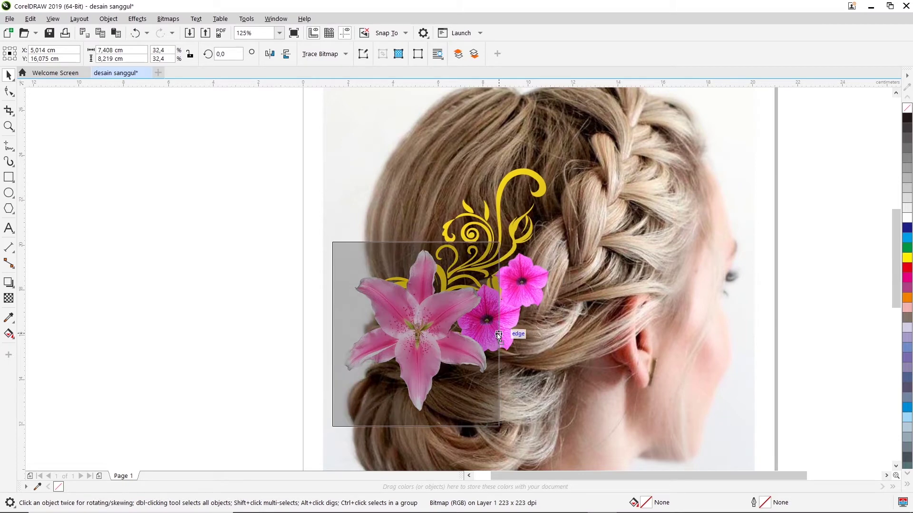
{"action": "left_click_drag", "start_coordinate": [514, 339], "coordinate": [512, 330]}
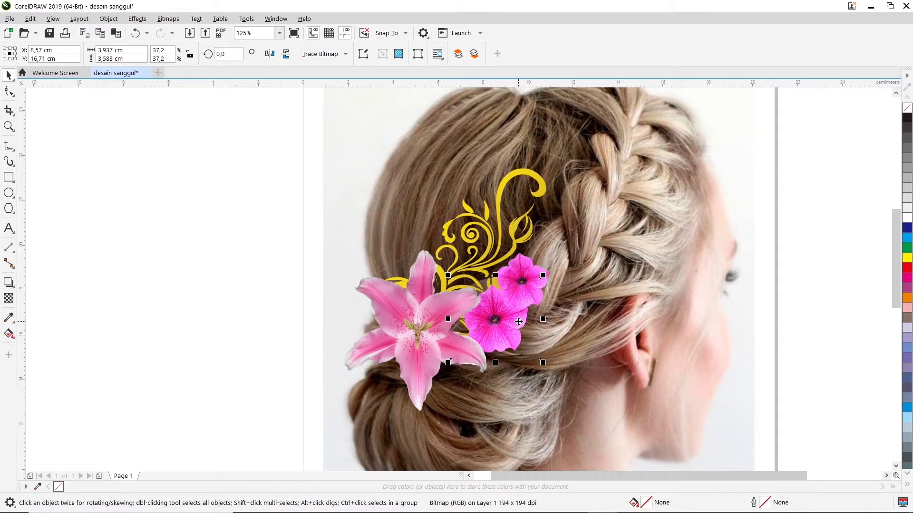
{"action": "left_click_drag", "start_coordinate": [509, 326], "coordinate": [511, 323]}
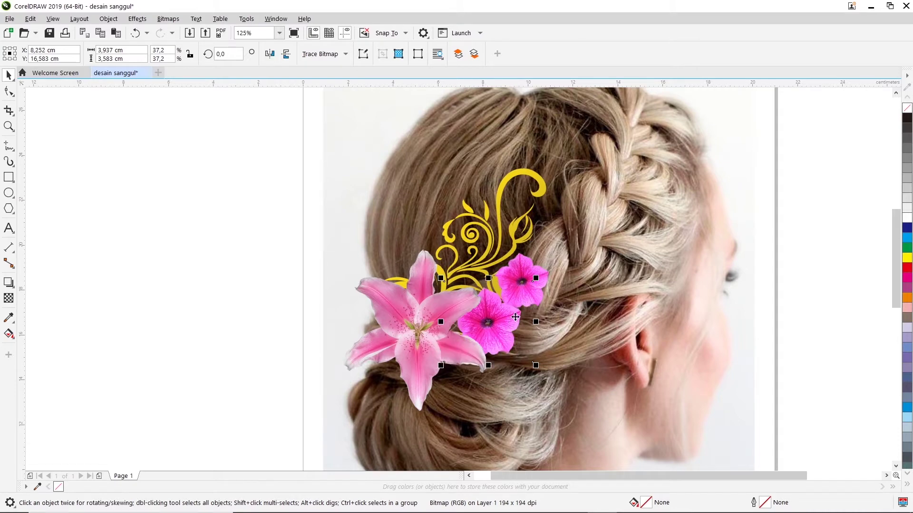
{"action": "left_click", "coordinate": [536, 293]}
{"action": "left_click_drag", "start_coordinate": [536, 294], "coordinate": [530, 292]}
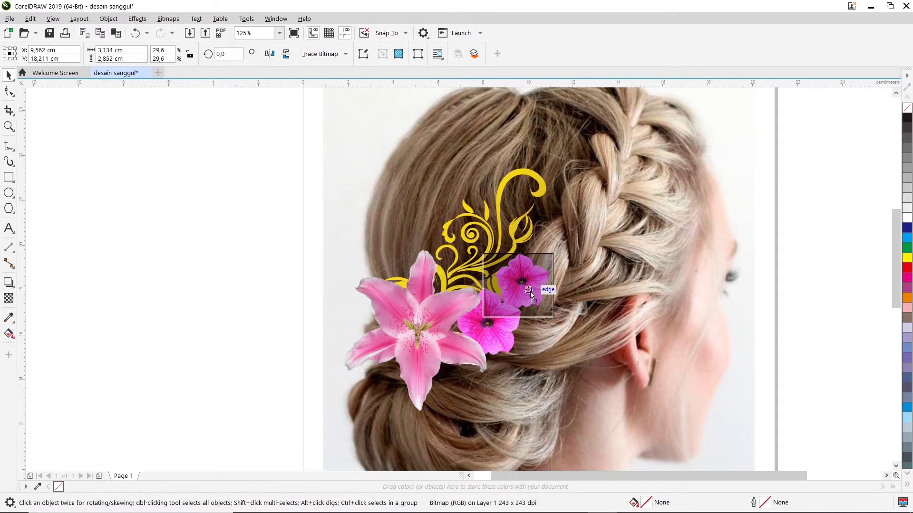
Step: Deselect everything, zoom out, and bring up the design image folder
{"action": "left_click", "coordinate": [762, 281]}
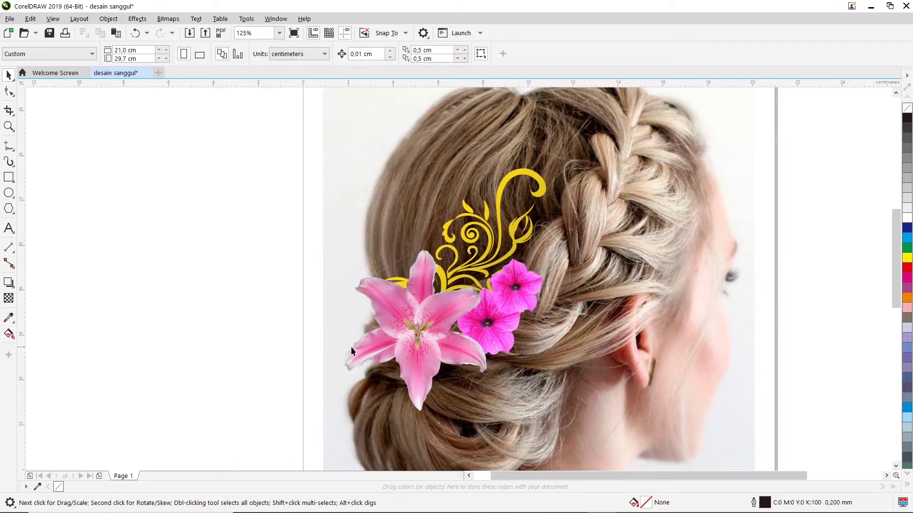
{"action": "scroll", "coordinate": [897, 241], "scroll_direction": "down", "scroll_amount": 1}
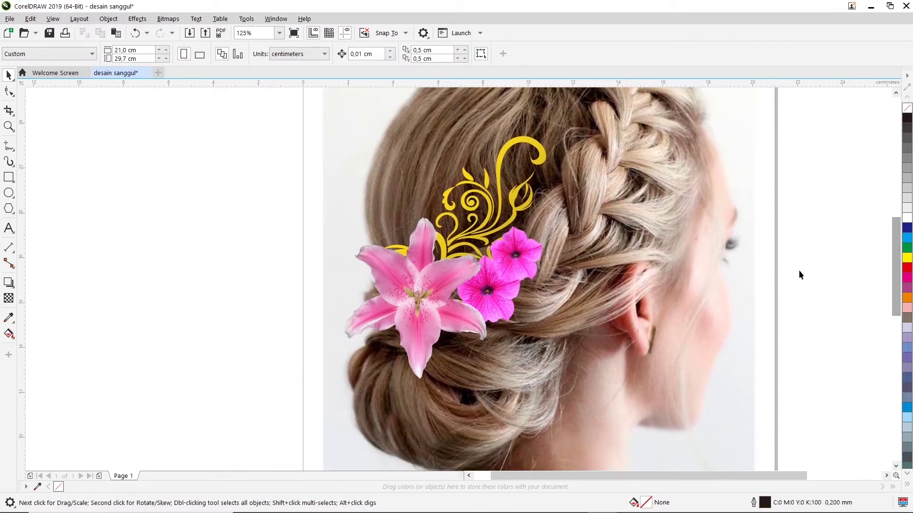
{"action": "left_click", "coordinate": [366, 502]}
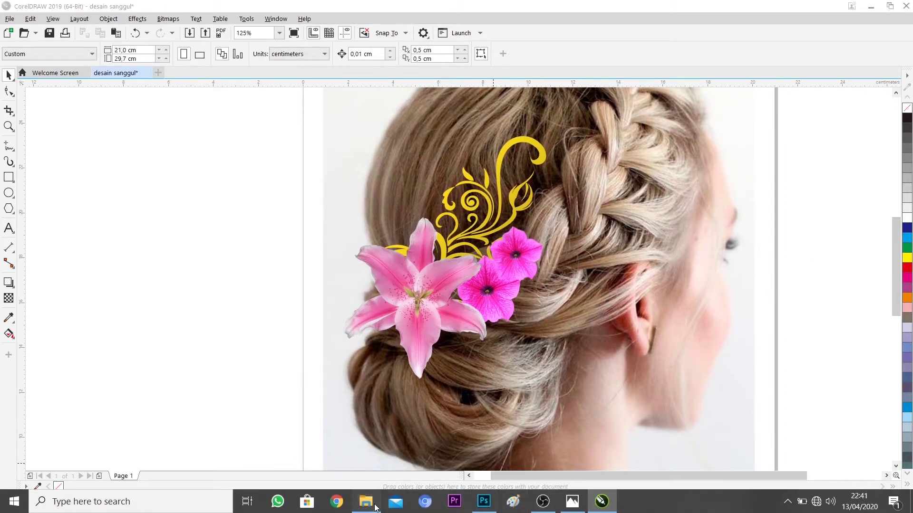
Step: Select the 'unnamed' black leaf sprig PNG and drag it onto CorelDRAW
{"action": "left_click", "coordinate": [286, 407]}
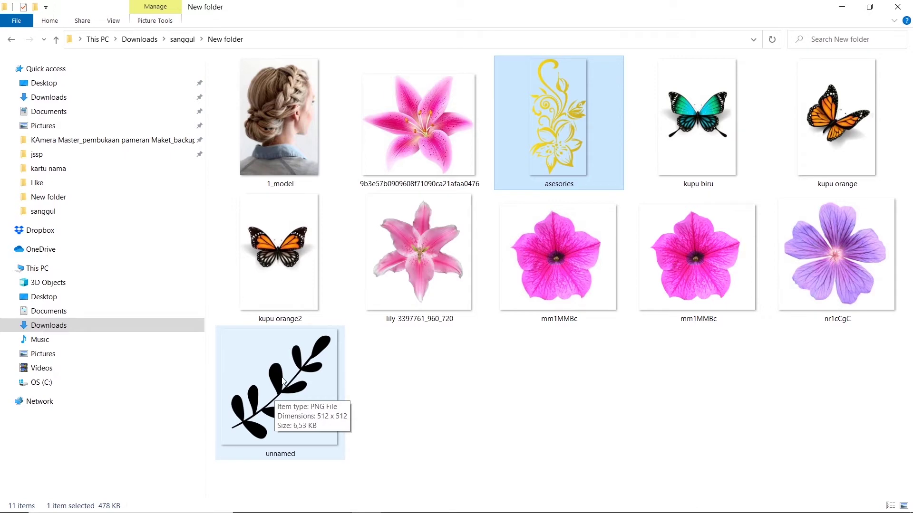
{"action": "left_click_drag", "start_coordinate": [259, 372], "coordinate": [619, 504]}
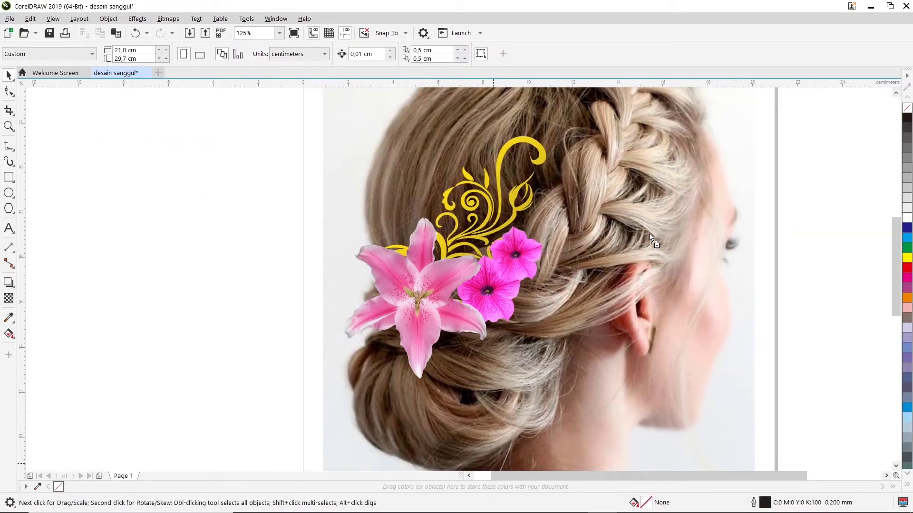
Step: Import the black leaf sprig PNG and place it just right of the hair photo
{"action": "left_click_drag", "start_coordinate": [619, 505], "coordinate": [650, 233]}
{"action": "scroll", "coordinate": [649, 233], "scroll_direction": "down", "scroll_amount": 2}
{"action": "left_click_drag", "start_coordinate": [718, 167], "coordinate": [790, 210]}
{"action": "scroll", "coordinate": [879, 467], "scroll_direction": "right", "scroll_amount": 1}
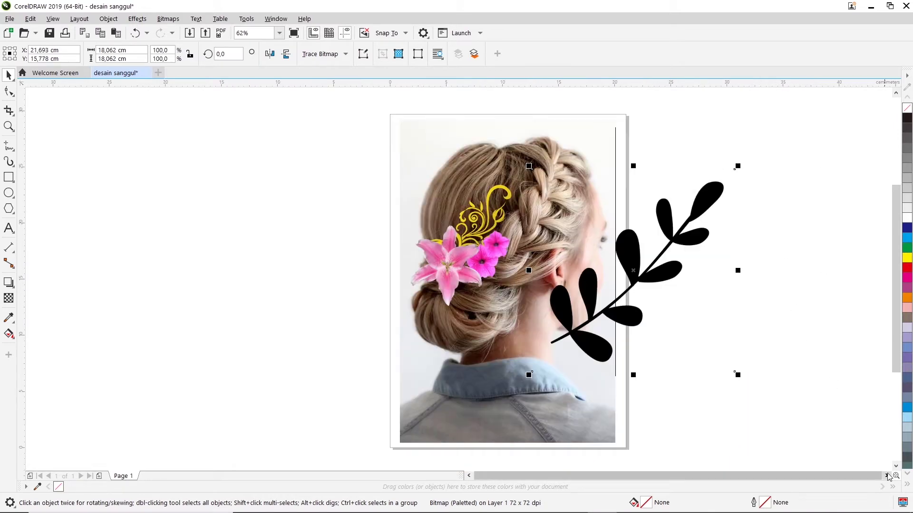
{"action": "scroll", "coordinate": [879, 466], "scroll_direction": "right", "scroll_amount": 2}
{"action": "left_click_drag", "start_coordinate": [456, 255], "coordinate": [538, 254]}
{"action": "left_click", "coordinate": [670, 218]}
{"action": "left_click", "coordinate": [600, 197]}
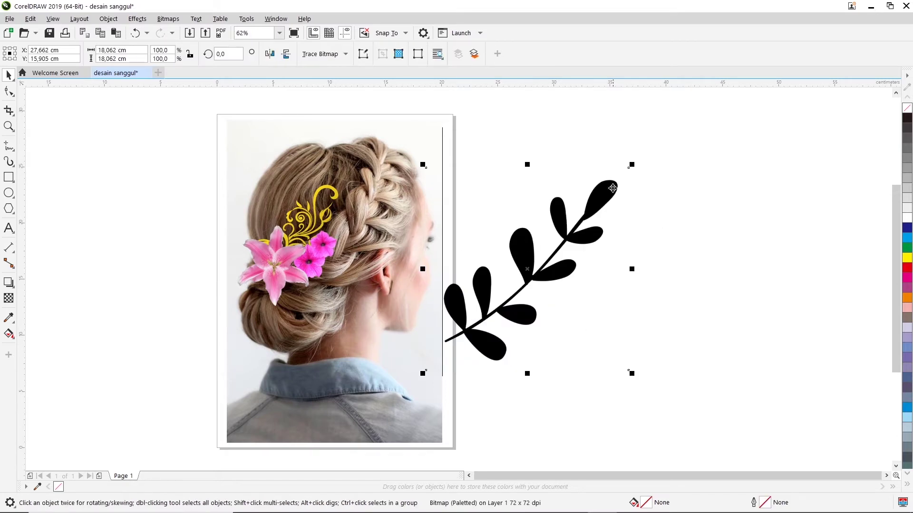
Step: Try a green palette colour on the sprig, zoom in on its edges, and select the bitmap
{"action": "left_click", "coordinate": [908, 248]}
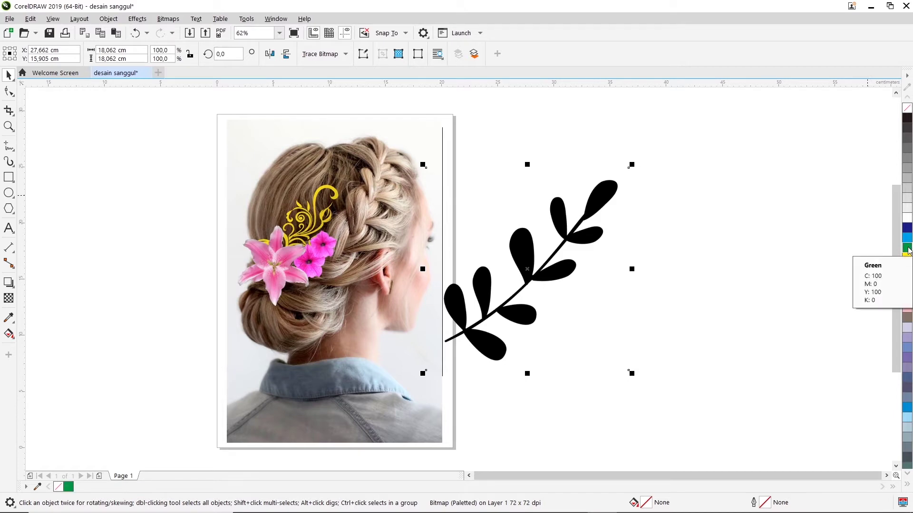
{"action": "scroll", "coordinate": [590, 232], "scroll_direction": "up", "scroll_amount": 2}
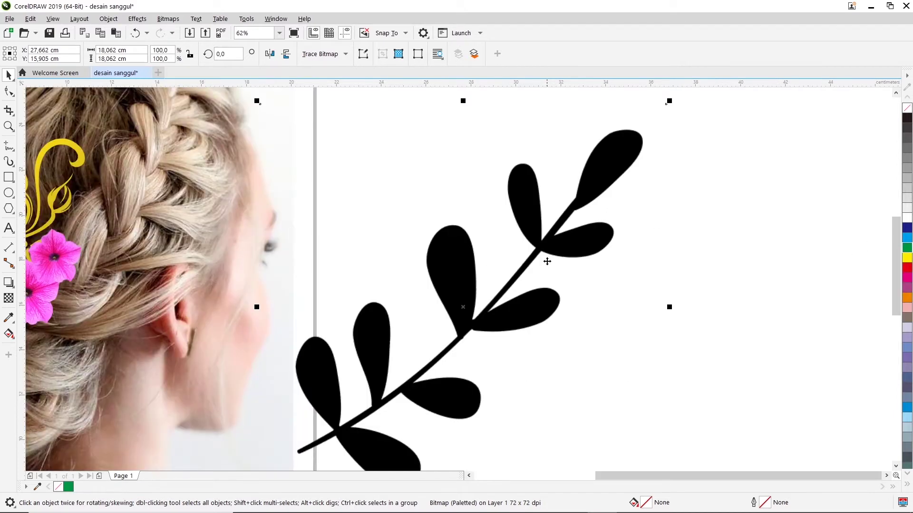
{"action": "left_click", "coordinate": [762, 228]}
{"action": "left_click", "coordinate": [557, 234]}
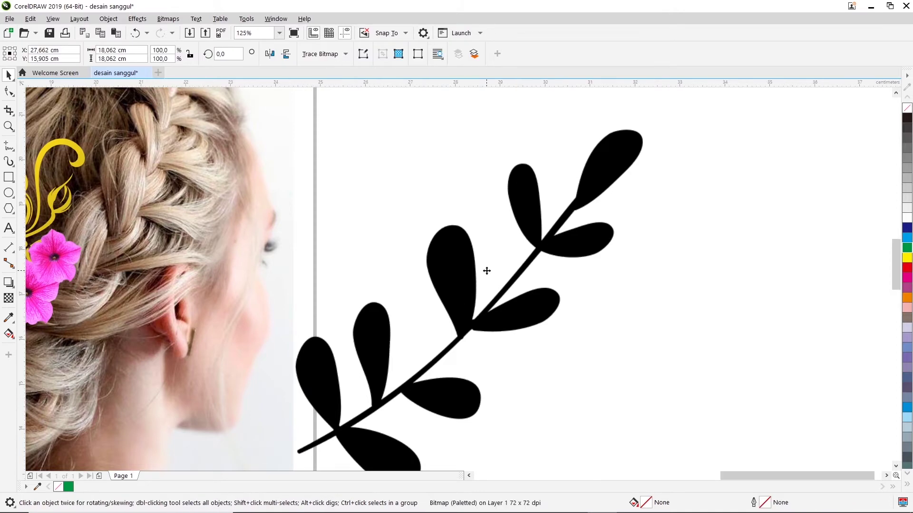
{"action": "scroll", "coordinate": [475, 269], "scroll_direction": "up", "scroll_amount": 2}
{"action": "scroll", "coordinate": [460, 267], "scroll_direction": "up", "scroll_amount": 2}
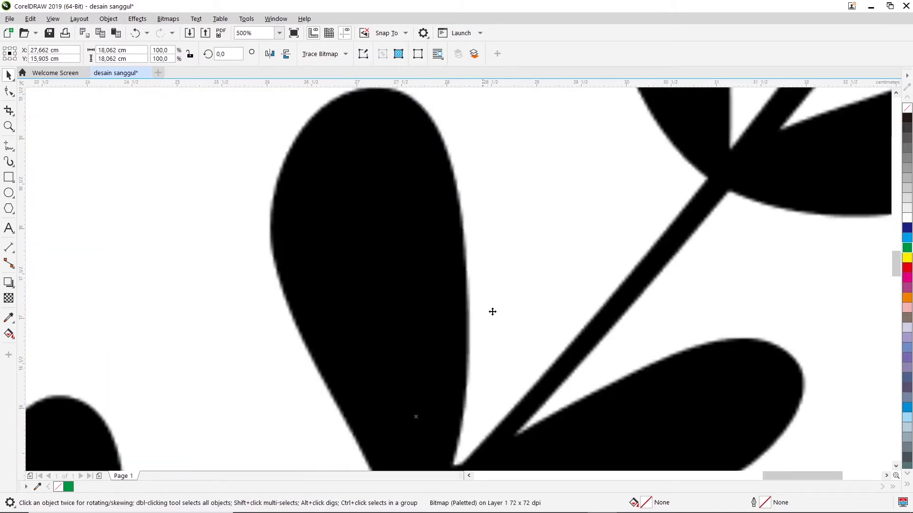
{"action": "scroll", "coordinate": [466, 239], "scroll_direction": "down", "scroll_amount": 1}
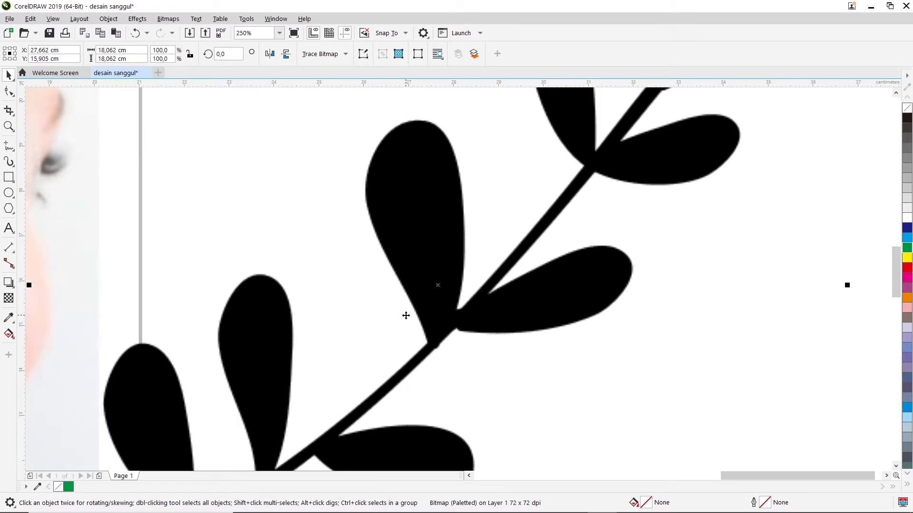
{"action": "scroll", "coordinate": [458, 281], "scroll_direction": "up", "scroll_amount": 2}
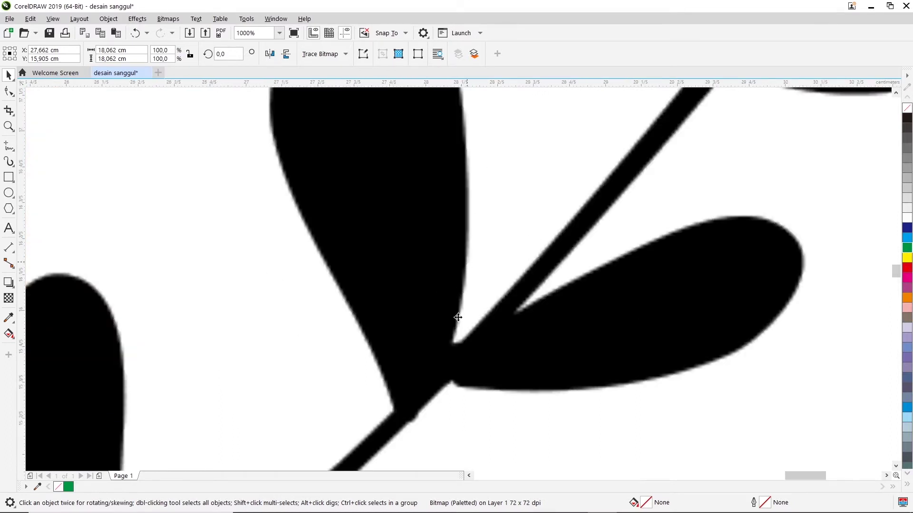
{"action": "scroll", "coordinate": [459, 305], "scroll_direction": "up", "scroll_amount": 1}
{"action": "scroll", "coordinate": [458, 305], "scroll_direction": "down", "scroll_amount": 1}
{"action": "scroll", "coordinate": [361, 338], "scroll_direction": "down", "scroll_amount": 2}
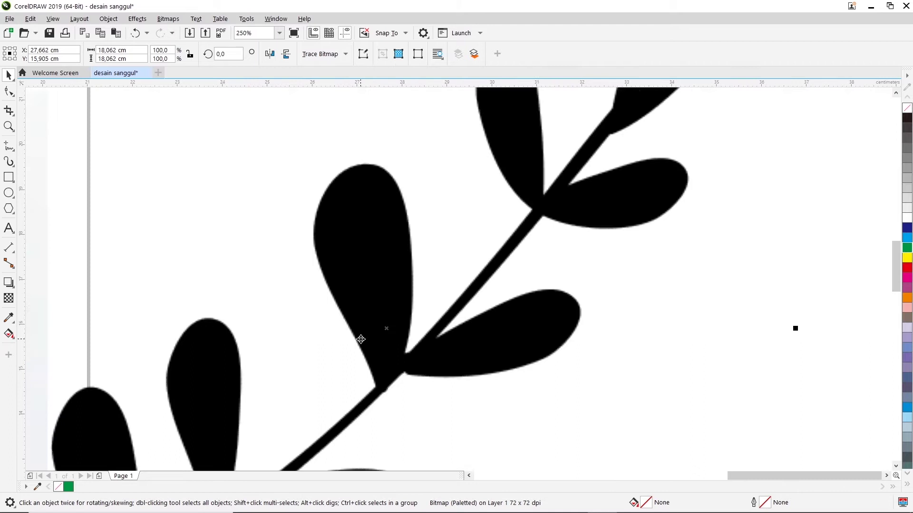
{"action": "scroll", "coordinate": [362, 338], "scroll_direction": "down", "scroll_amount": 1}
{"action": "scroll", "coordinate": [378, 320], "scroll_direction": "down", "scroll_amount": 1}
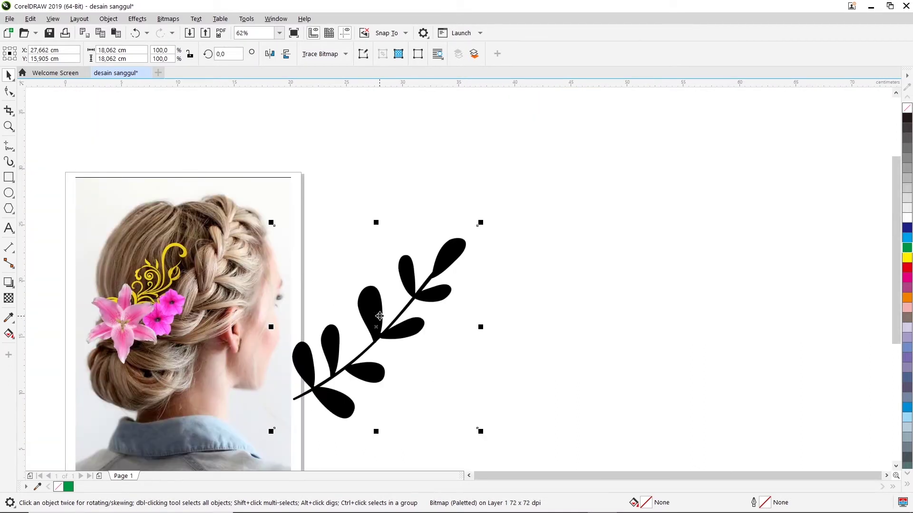
{"action": "left_click", "coordinate": [643, 261]}
Step: Trace the leaf bitmap as line art and move the vector sprig aside
{"action": "right_click", "coordinate": [495, 246]}
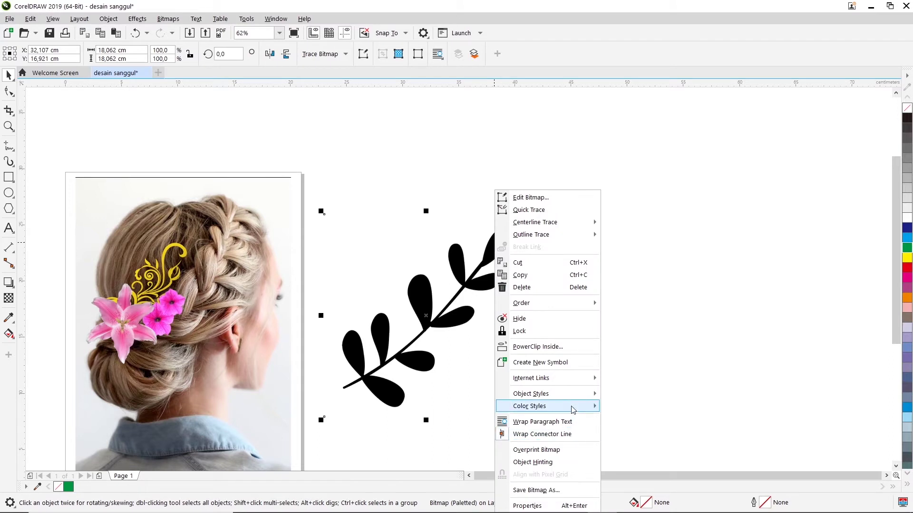
{"action": "mouse_move", "coordinate": [531, 234]}
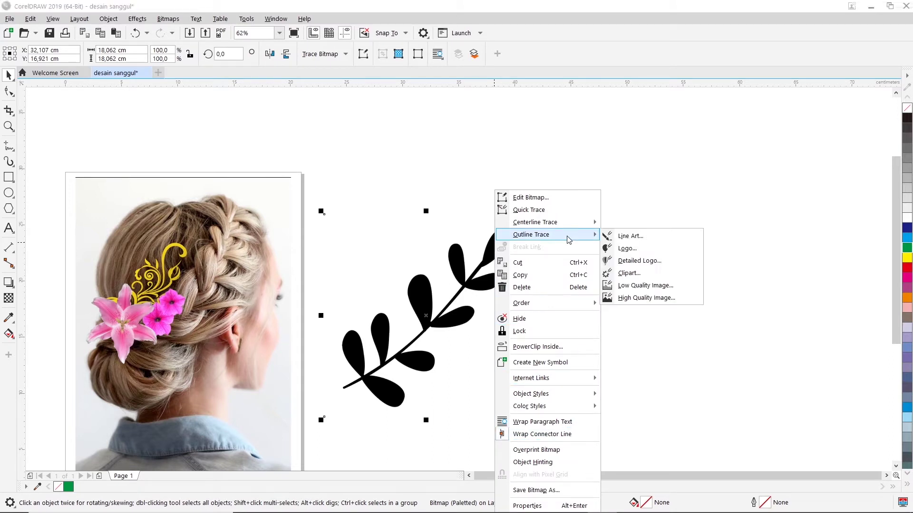
{"action": "left_click", "coordinate": [629, 236]}
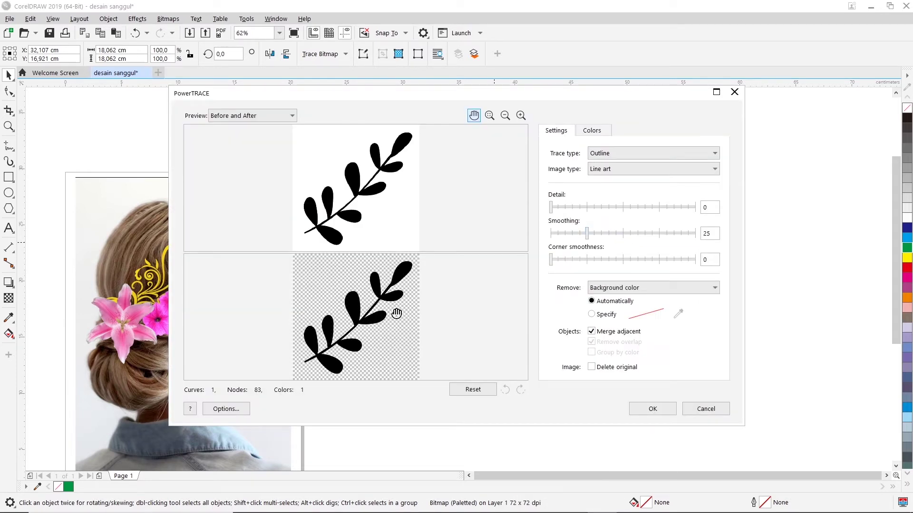
{"action": "left_click", "coordinate": [652, 409]}
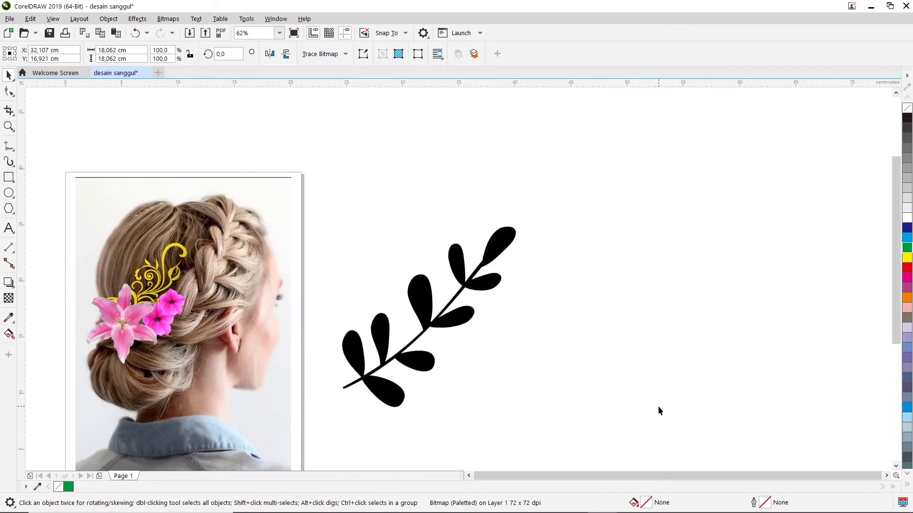
{"action": "left_click_drag", "start_coordinate": [427, 314], "coordinate": [639, 310]}
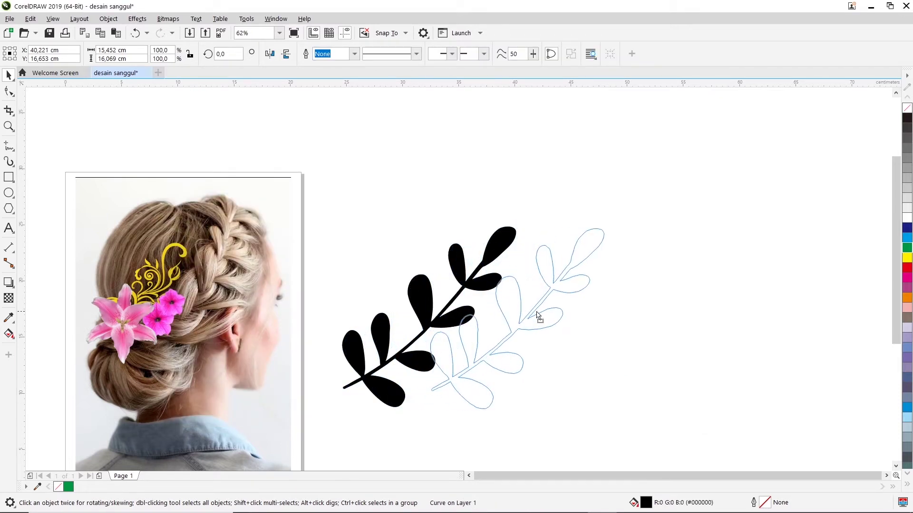
Step: Delete the original leaf bitmap, keeping only the traced vector sprig
{"action": "left_click", "coordinate": [497, 269]}
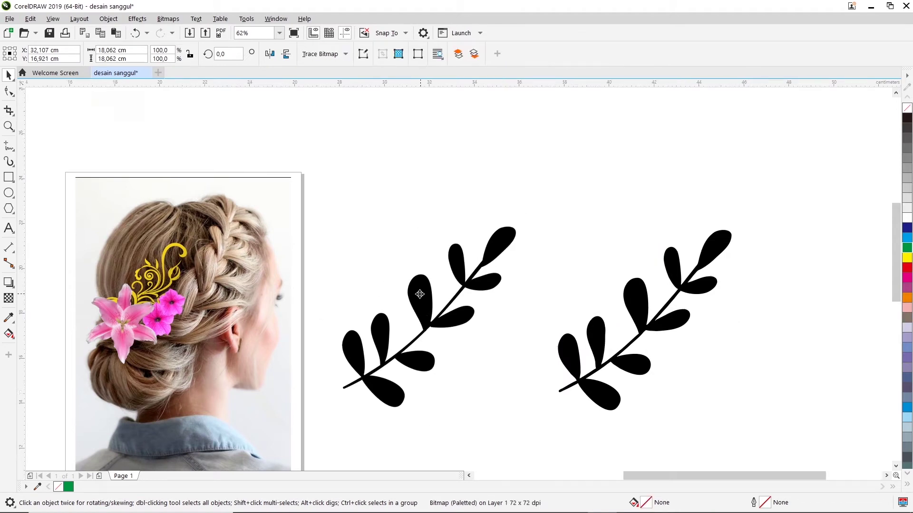
{"action": "scroll", "coordinate": [418, 290], "scroll_direction": "up", "scroll_amount": 3}
{"action": "scroll", "coordinate": [419, 293], "scroll_direction": "down", "scroll_amount": 1}
{"action": "key", "text": "F3"}
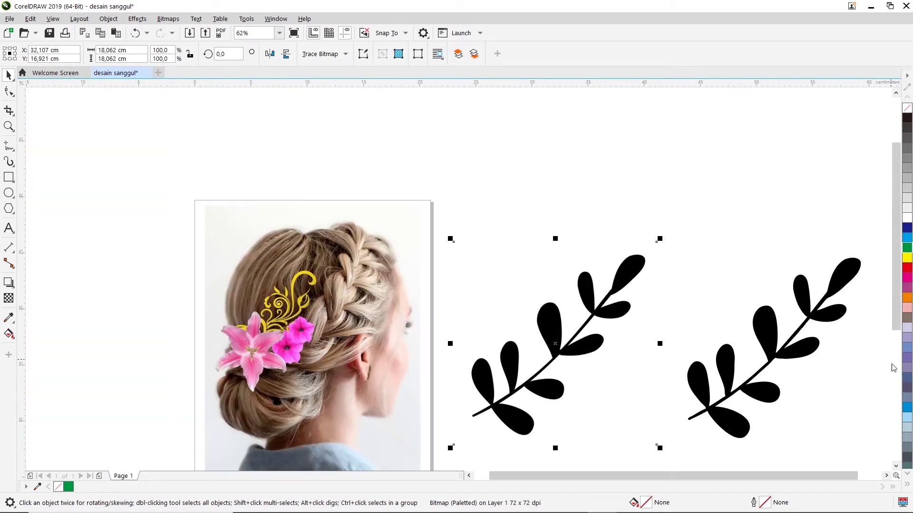
{"action": "scroll", "coordinate": [706, 336], "scroll_direction": "up", "scroll_amount": 1}
{"action": "scroll", "coordinate": [690, 348], "scroll_direction": "up", "scroll_amount": 1}
{"action": "left_click", "coordinate": [673, 306]}
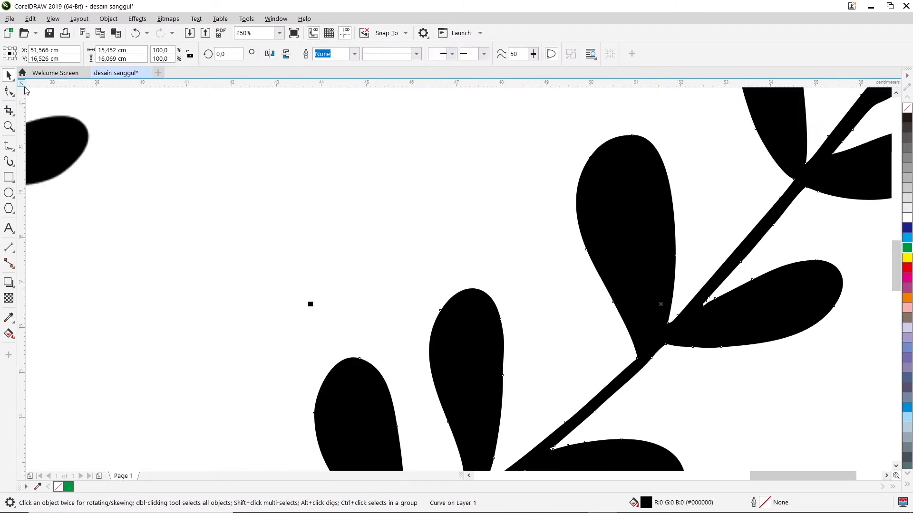
{"action": "scroll", "coordinate": [583, 309], "scroll_direction": "down", "scroll_amount": 2}
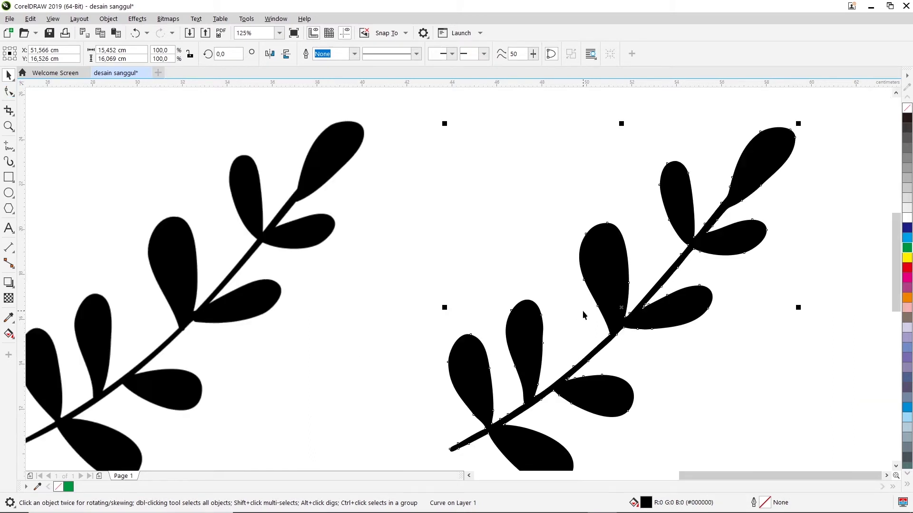
{"action": "scroll", "coordinate": [583, 309], "scroll_direction": "down", "scroll_amount": 3}
{"action": "left_click", "coordinate": [416, 262]}
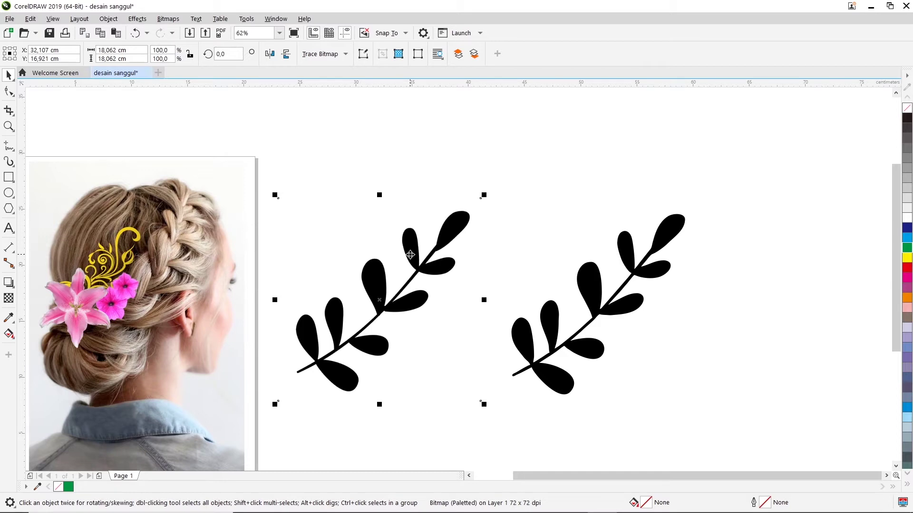
{"action": "key", "text": "Delete"}
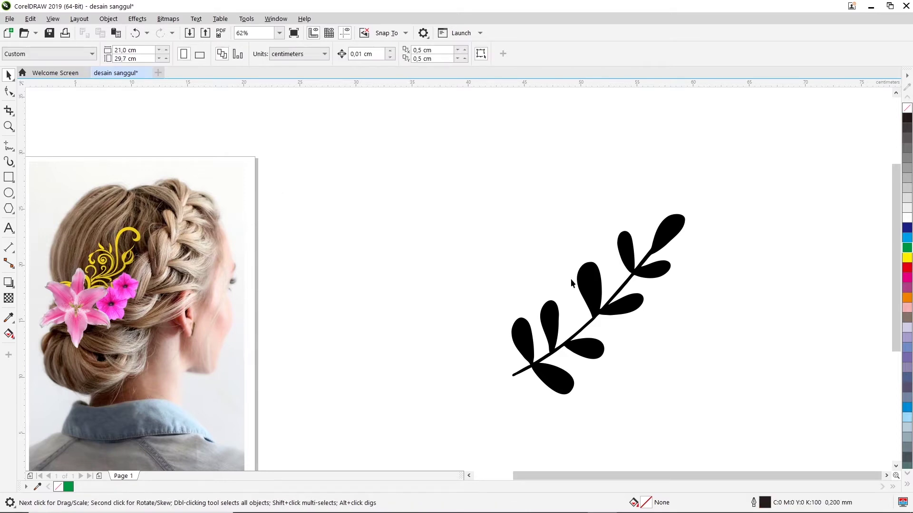
Step: Fill the traced sprig green, then apply an interactive fountain fill to it
{"action": "scroll", "coordinate": [599, 304], "scroll_direction": "up", "scroll_amount": 2}
{"action": "scroll", "coordinate": [600, 303], "scroll_direction": "down", "scroll_amount": 2}
{"action": "left_click", "coordinate": [450, 304]}
{"action": "left_click", "coordinate": [542, 238]}
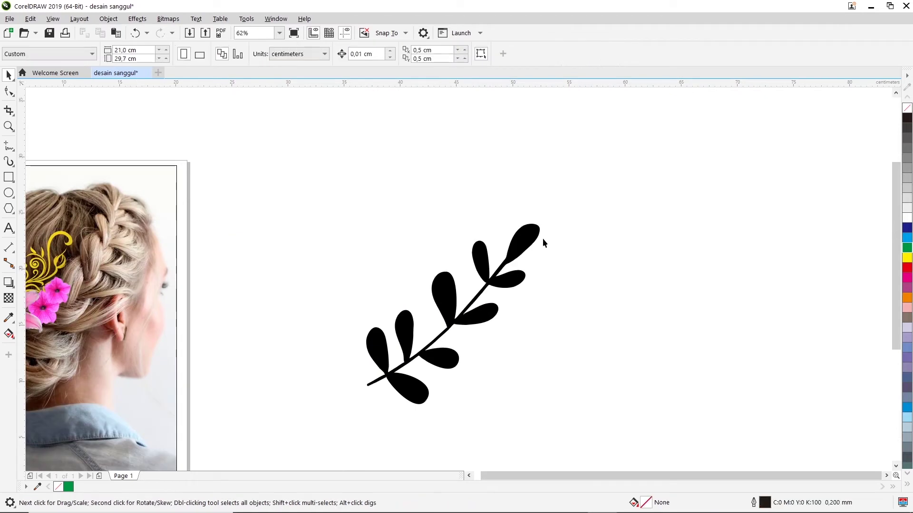
{"action": "left_click", "coordinate": [907, 248]}
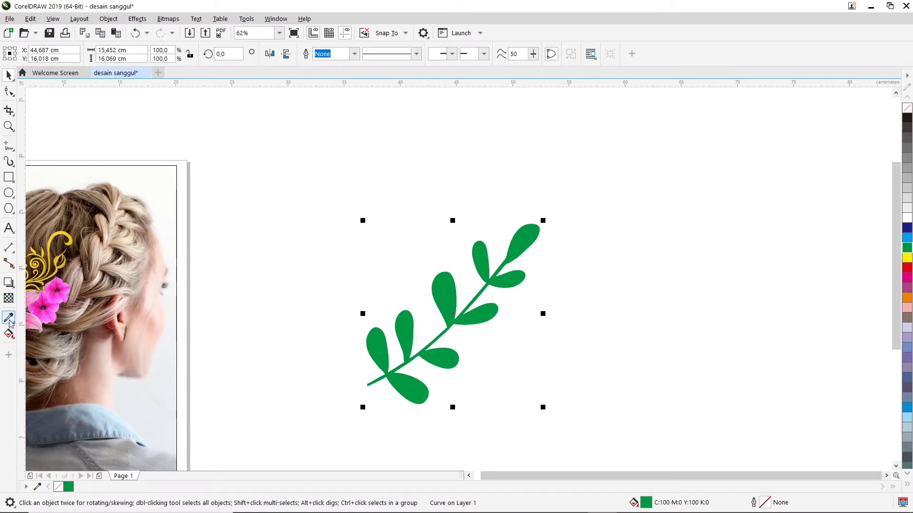
{"action": "left_click", "coordinate": [9, 334]}
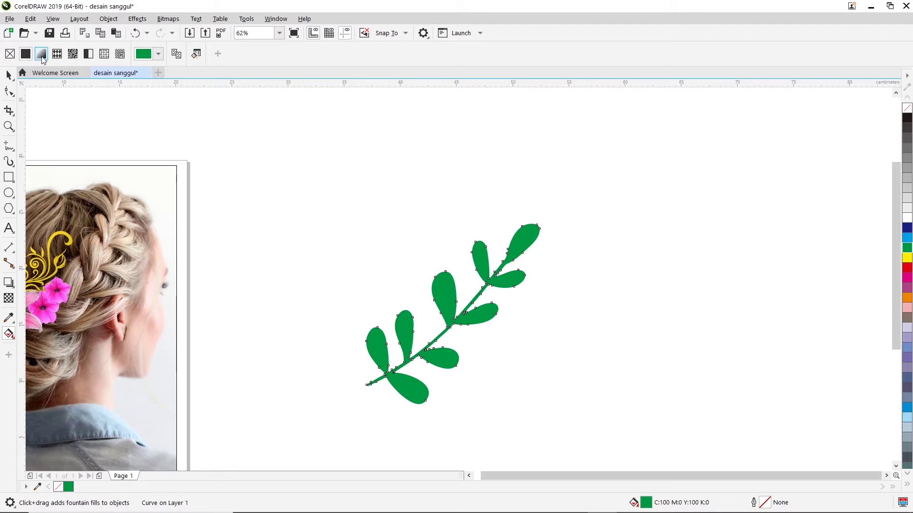
{"action": "left_click", "coordinate": [42, 54]}
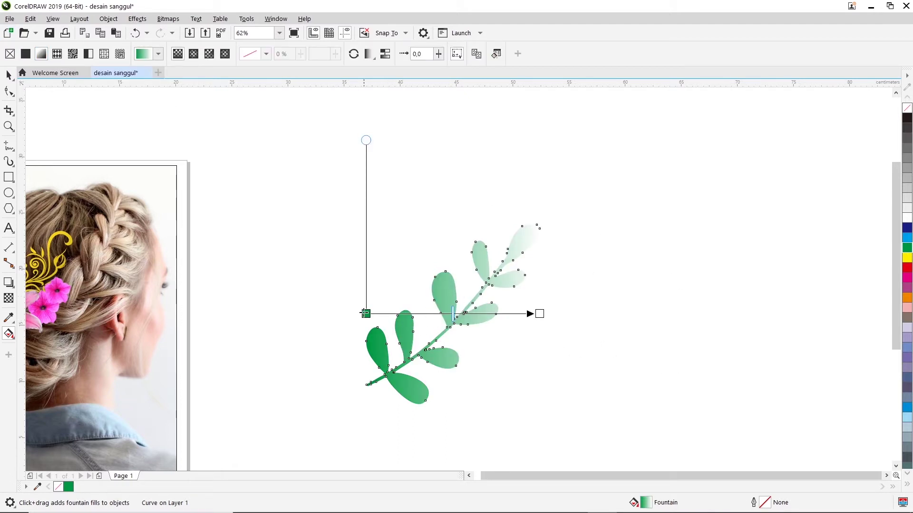
Step: Set the fountain fill's start node to a medium dark green
{"action": "left_click", "coordinate": [366, 314]}
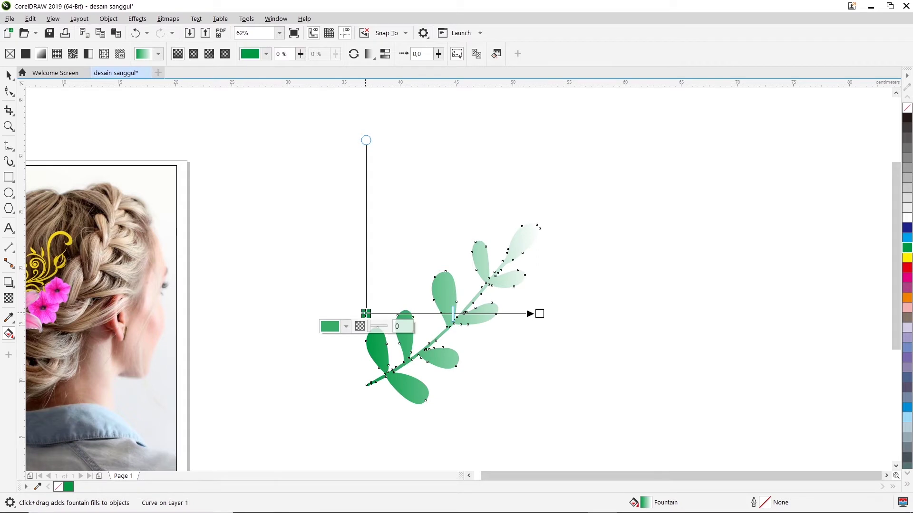
{"action": "left_click", "coordinate": [345, 326]}
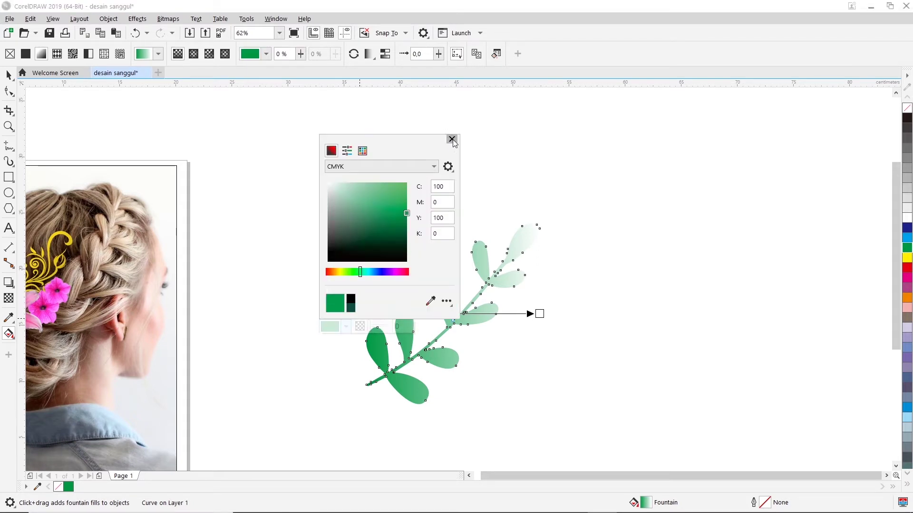
{"action": "left_click", "coordinate": [363, 337]}
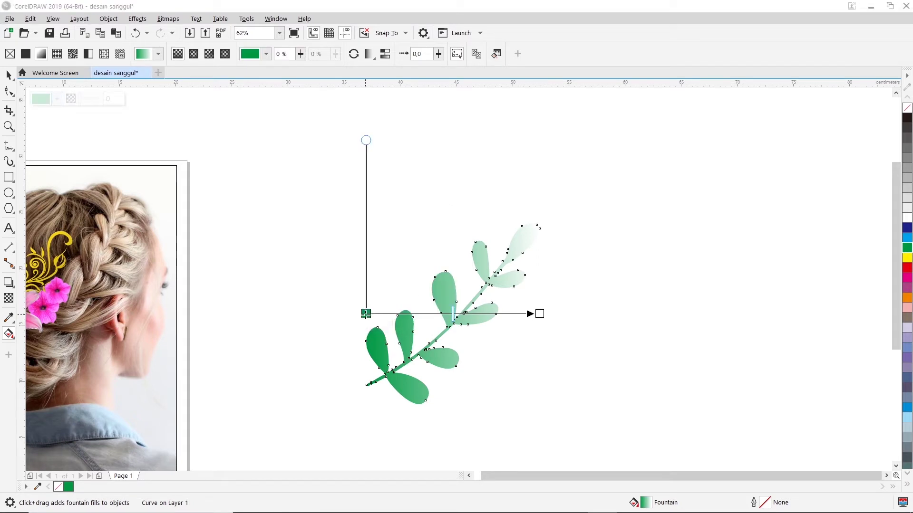
{"action": "left_click", "coordinate": [365, 313]}
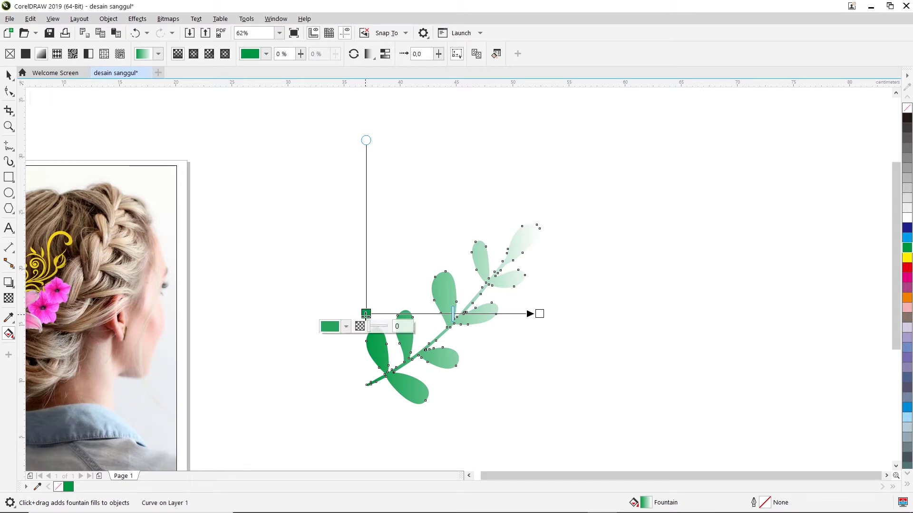
{"action": "left_click", "coordinate": [346, 327]}
{"action": "left_click_drag", "start_coordinate": [408, 217], "coordinate": [406, 235]}
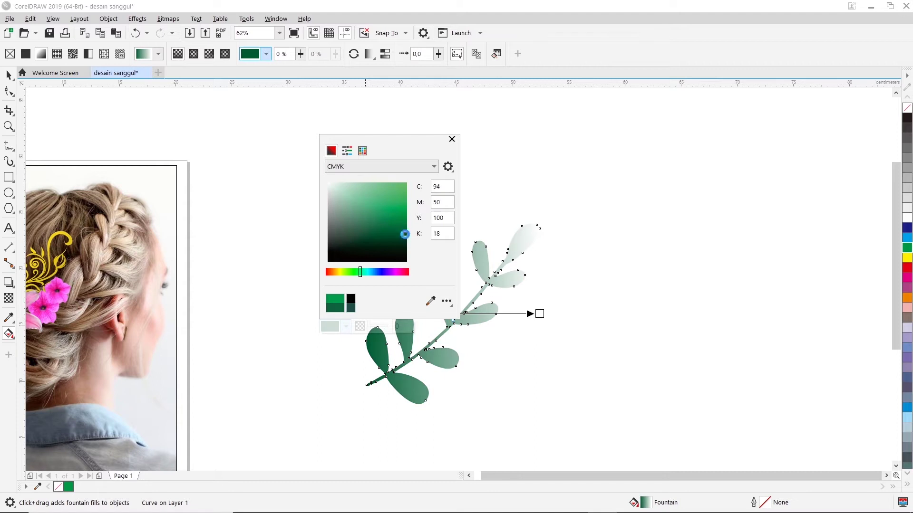
{"action": "left_click_drag", "start_coordinate": [406, 235], "coordinate": [397, 225]}
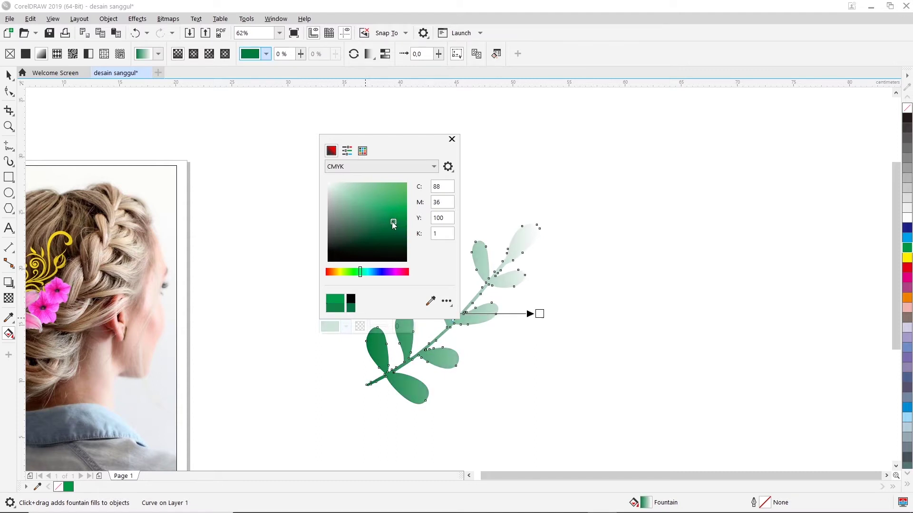
{"action": "left_click", "coordinate": [407, 225]}
{"action": "left_click_drag", "start_coordinate": [408, 225], "coordinate": [406, 223]}
{"action": "left_click", "coordinate": [451, 140]}
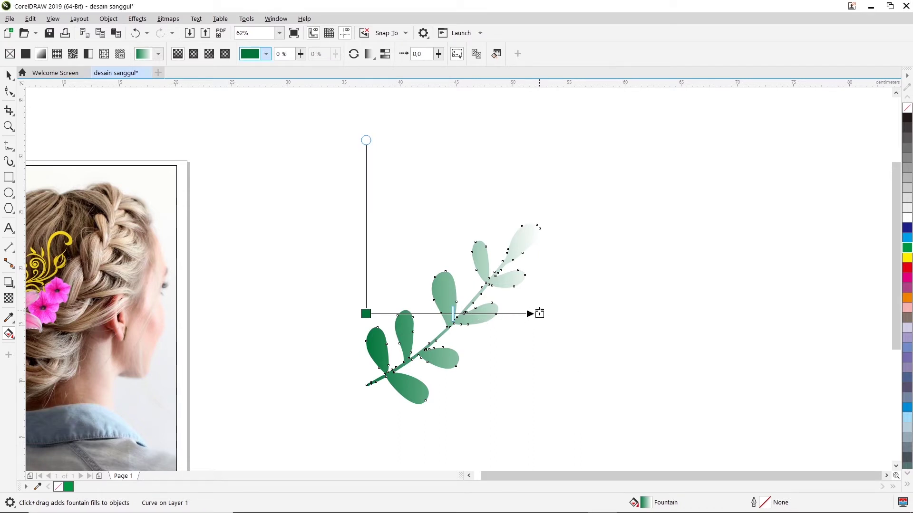
Step: Set the fountain fill's end node to bright lime green #4EE80C
{"action": "left_click", "coordinate": [539, 313]}
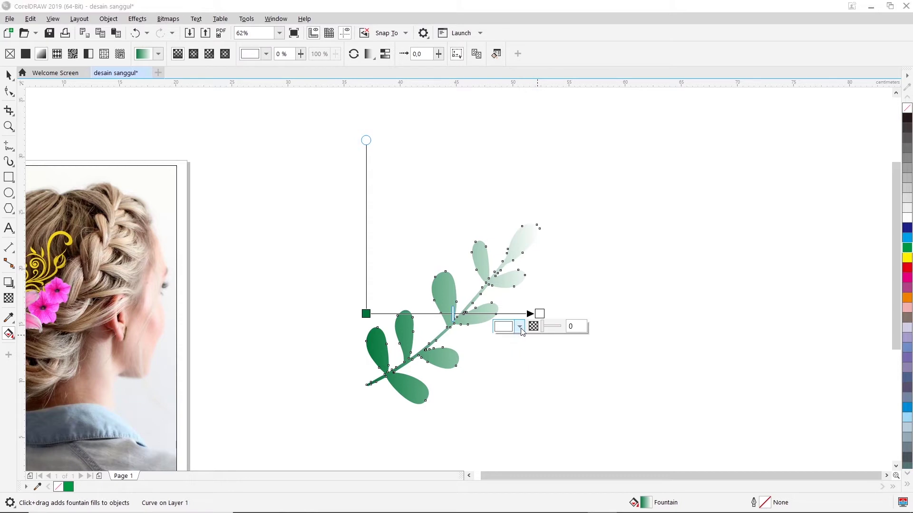
{"action": "left_click", "coordinate": [519, 327]}
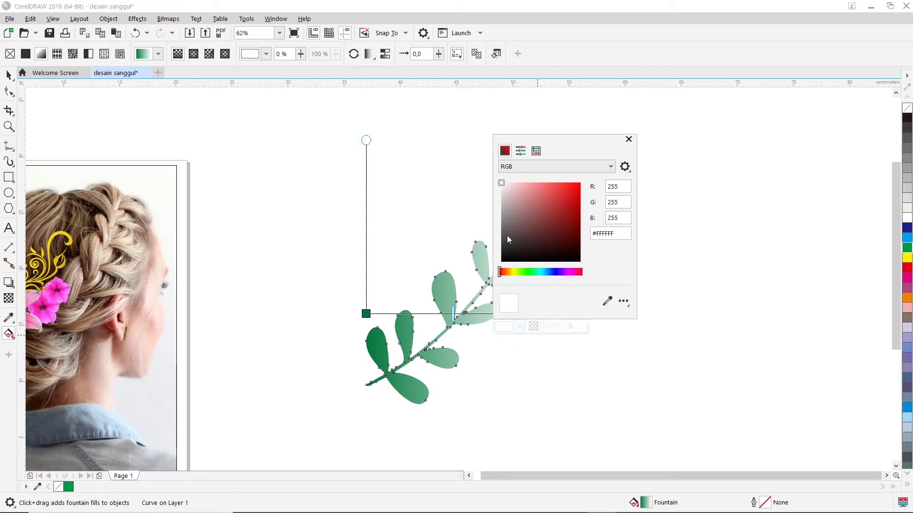
{"action": "left_click_drag", "start_coordinate": [502, 274], "coordinate": [523, 273]}
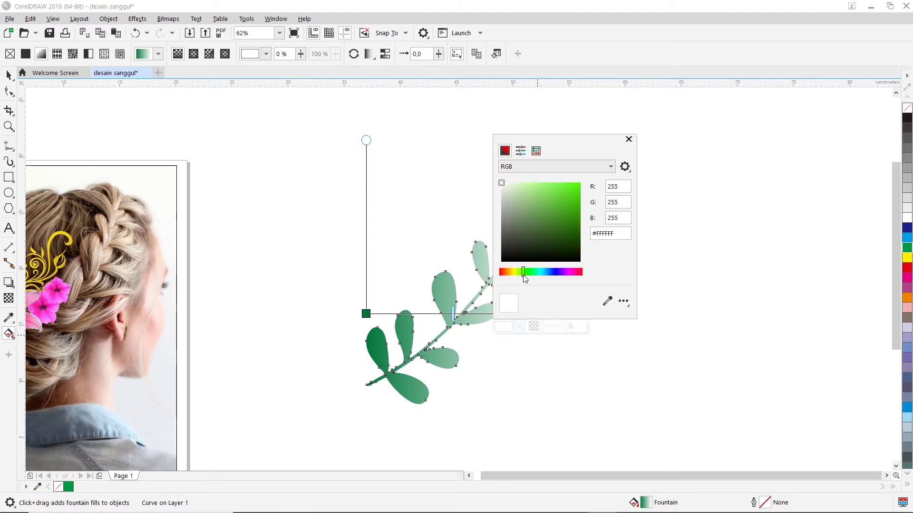
{"action": "left_click", "coordinate": [576, 189]}
{"action": "left_click_drag", "start_coordinate": [590, 145], "coordinate": [732, 102]}
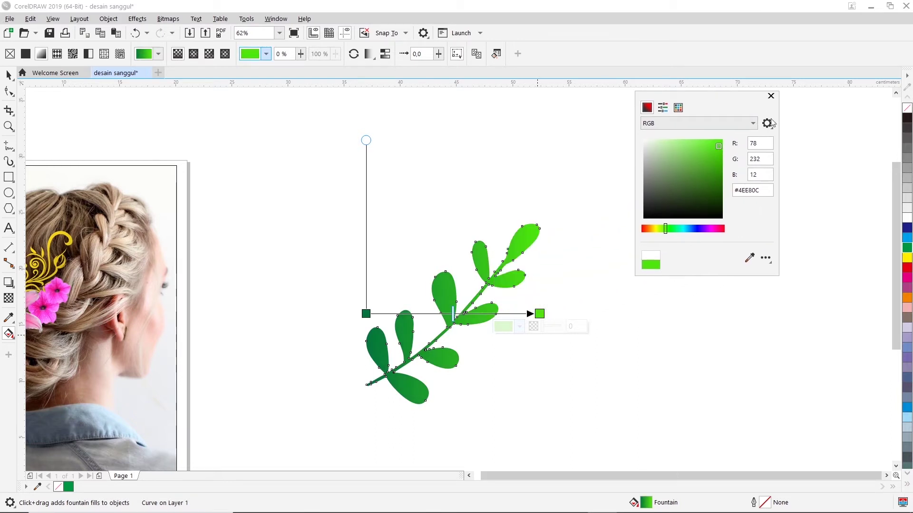
{"action": "left_click", "coordinate": [771, 96]}
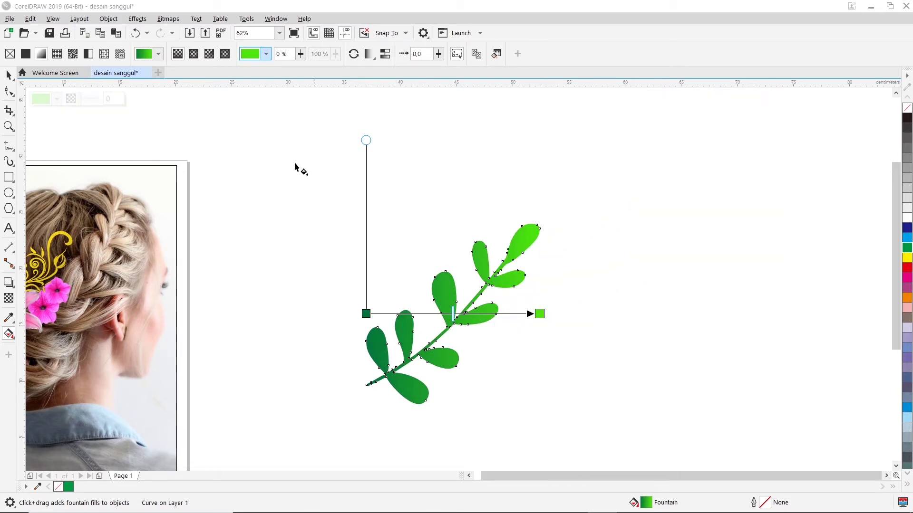
{"action": "left_click", "coordinate": [7, 76]}
Step: Shrink the sprig to about 23% and tilt it slightly on the hair
{"action": "scroll", "coordinate": [509, 289], "scroll_direction": "down", "scroll_amount": 2}
{"action": "mouse_move", "coordinate": [526, 252]}
{"action": "left_mouse_down"}
{"action": "mouse_move", "coordinate": [451, 332]}
{"action": "mouse_move", "coordinate": [138, 239]}
{"action": "left_mouse_up"}
{"action": "scroll", "coordinate": [450, 333], "scroll_direction": "up", "scroll_amount": 2}
{"action": "scroll", "coordinate": [140, 241], "scroll_direction": "up", "scroll_amount": 2}
{"action": "left_click", "coordinate": [149, 245]}
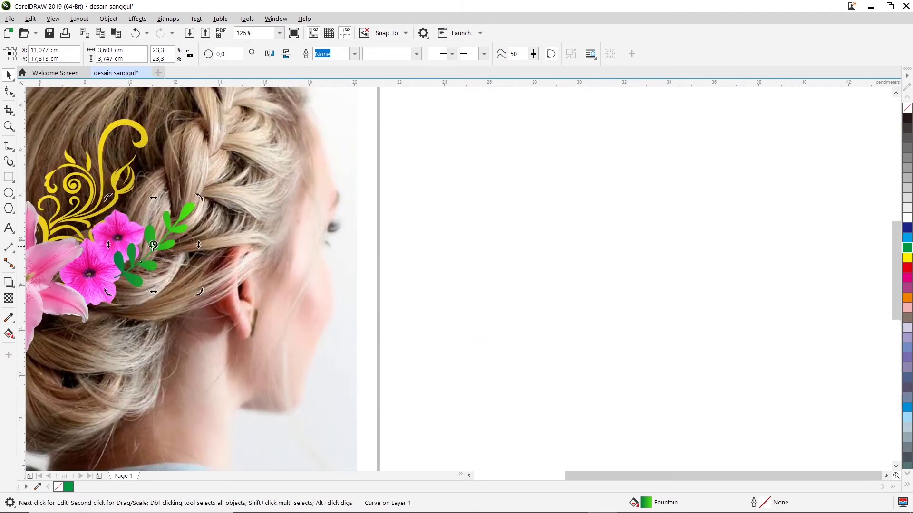
{"action": "left_click_drag", "start_coordinate": [197, 199], "coordinate": [197, 195]}
{"action": "scroll", "coordinate": [159, 248], "scroll_direction": "down", "scroll_amount": 2}
{"action": "scroll", "coordinate": [132, 263], "scroll_direction": "up", "scroll_amount": 2}
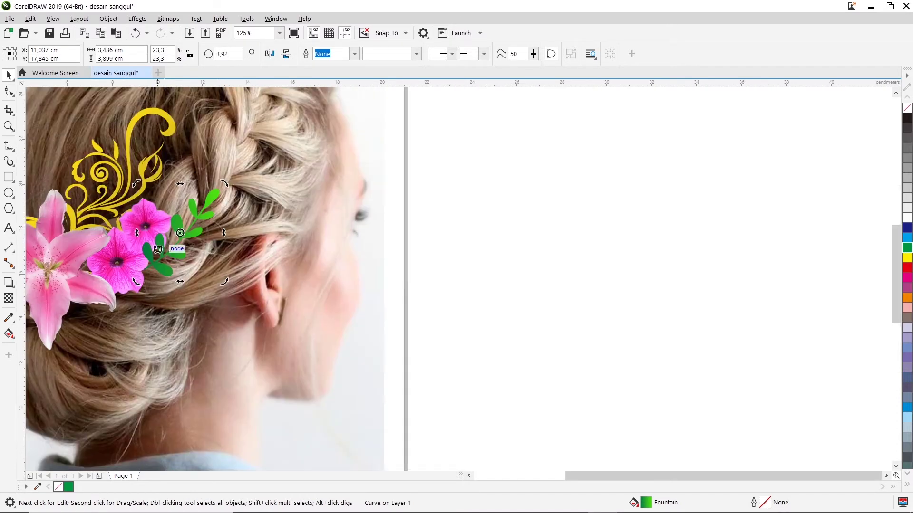
Step: Move the sprig in among the petunias and rotate it to about 349 degrees
{"action": "left_click", "coordinate": [200, 218]}
{"action": "left_click_drag", "start_coordinate": [200, 218], "coordinate": [186, 229]}
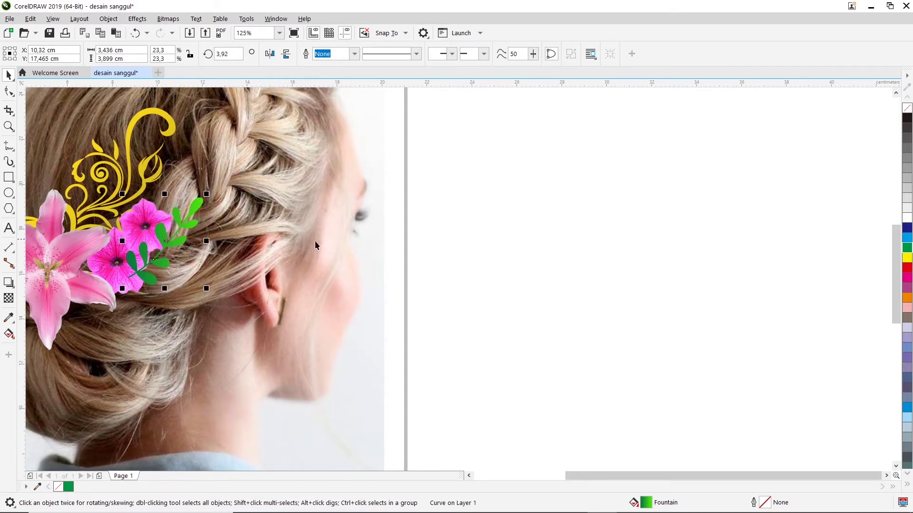
{"action": "left_click_drag", "start_coordinate": [182, 230], "coordinate": [194, 231]}
{"action": "left_click", "coordinate": [193, 231]}
{"action": "mouse_move", "coordinate": [220, 193]}
{"action": "left_mouse_down"}
{"action": "mouse_move", "coordinate": [228, 208]}
{"action": "mouse_move", "coordinate": [215, 213]}
{"action": "left_mouse_up"}
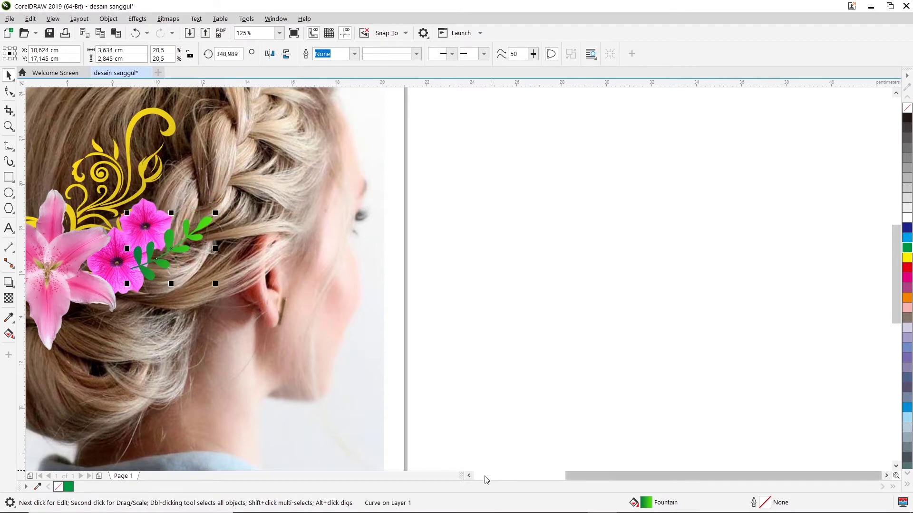
{"action": "left_click", "coordinate": [470, 476]}
{"action": "left_click", "coordinate": [607, 224]}
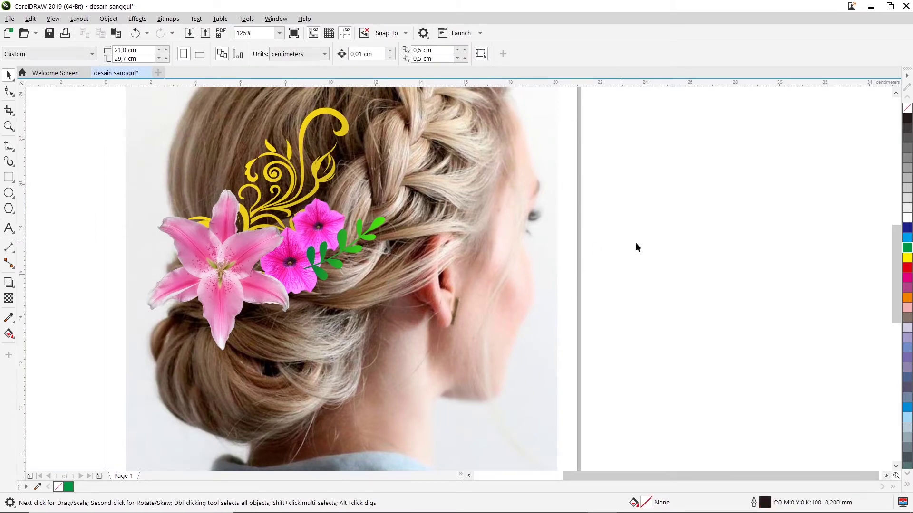
{"action": "left_click", "coordinate": [348, 246]}
{"action": "right_click", "coordinate": [347, 245]}
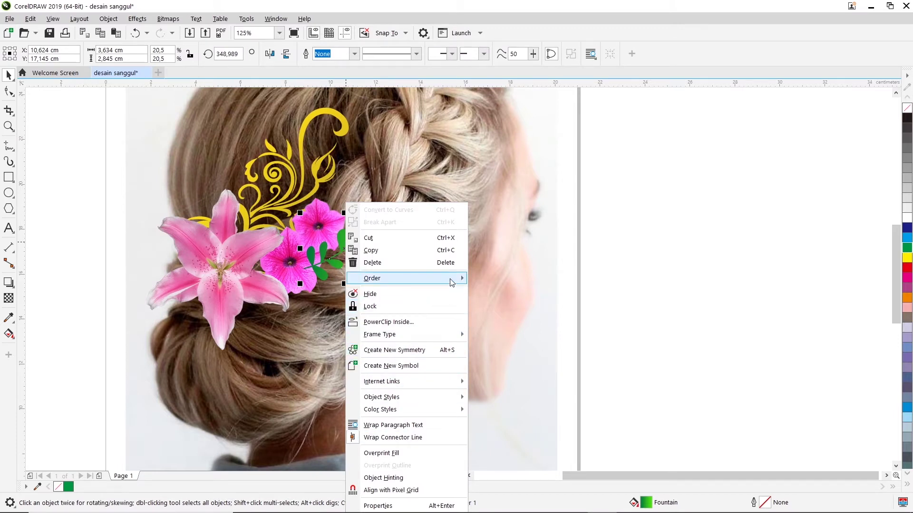
{"action": "mouse_move", "coordinate": [406, 278]}
{"action": "left_click", "coordinate": [495, 376]}
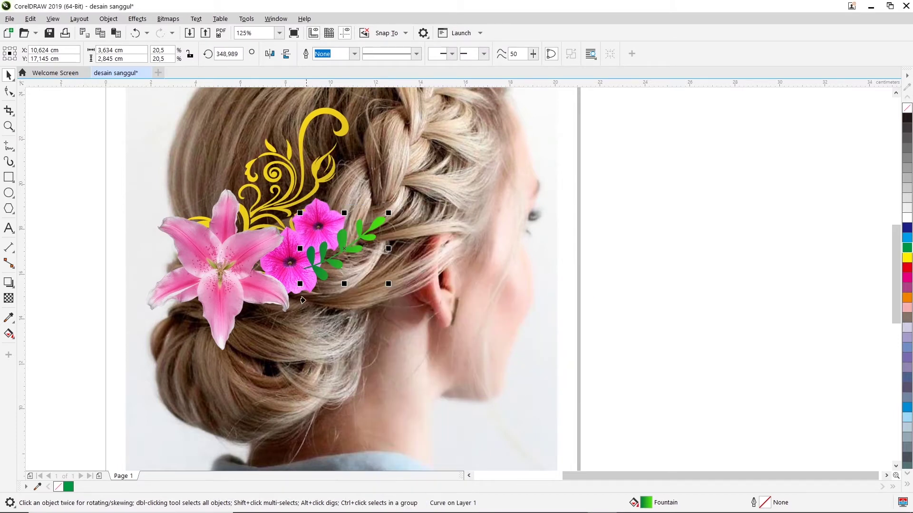
{"action": "left_click", "coordinate": [262, 268]}
{"action": "left_click", "coordinate": [740, 284]}
{"action": "left_click", "coordinate": [326, 279]}
{"action": "right_click", "coordinate": [326, 279]}
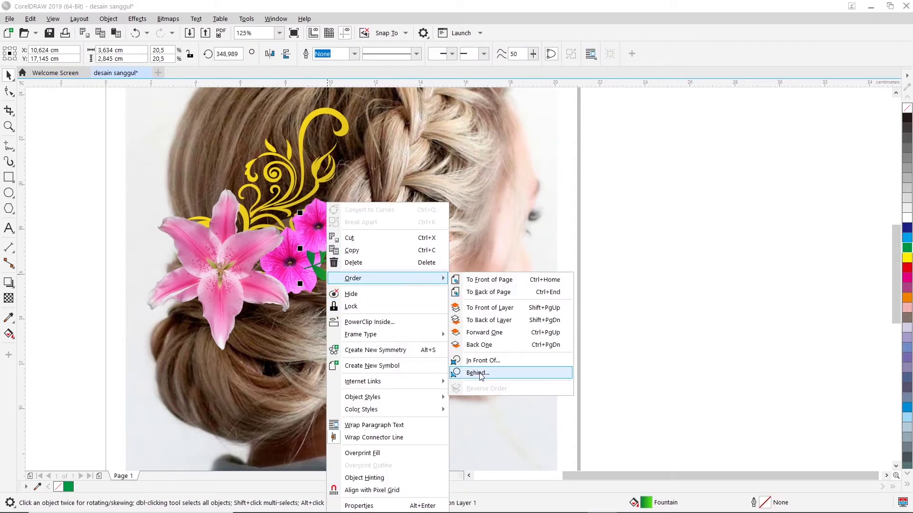
{"action": "left_click", "coordinate": [477, 372]}
{"action": "left_click", "coordinate": [306, 290]}
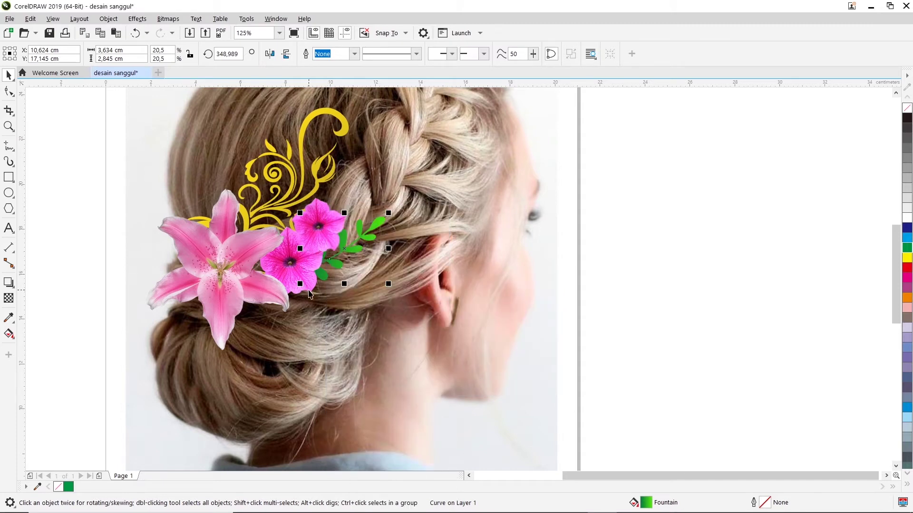
{"action": "left_click", "coordinate": [642, 245]}
{"action": "scroll", "coordinate": [552, 255], "scroll_direction": "down", "scroll_amount": 2}
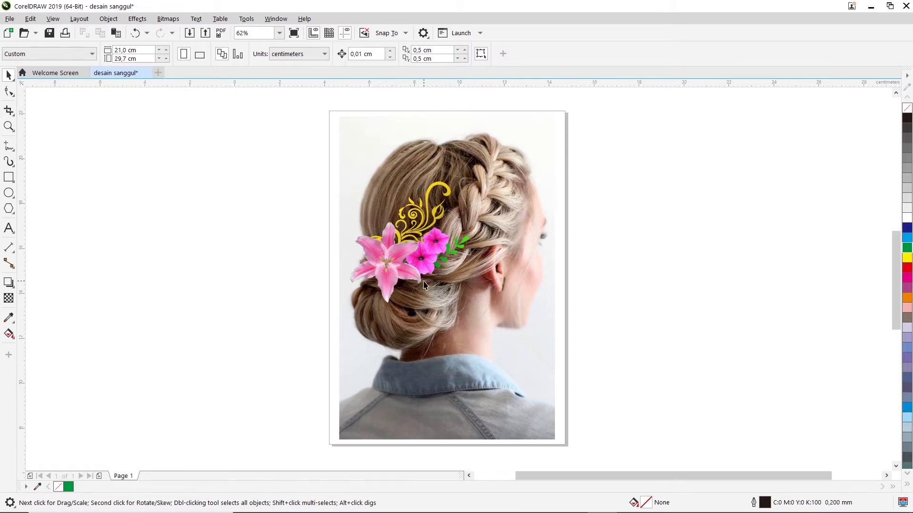
{"action": "scroll", "coordinate": [483, 229], "scroll_direction": "up", "scroll_amount": 2}
Step: Drag a copy of the leaf sprig off the page and rotate it to about 166 degrees
{"action": "right_click", "coordinate": [478, 226]}
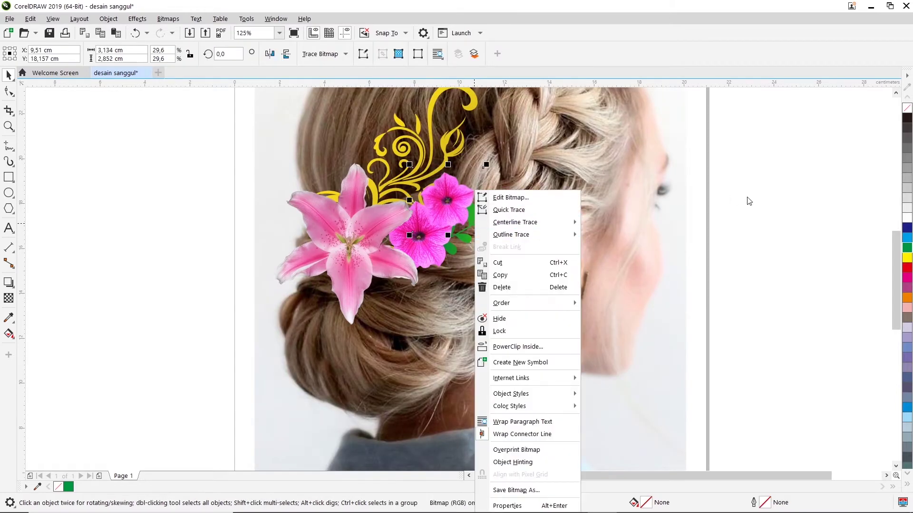
{"action": "left_click", "coordinate": [470, 212]}
{"action": "left_click", "coordinate": [512, 200]}
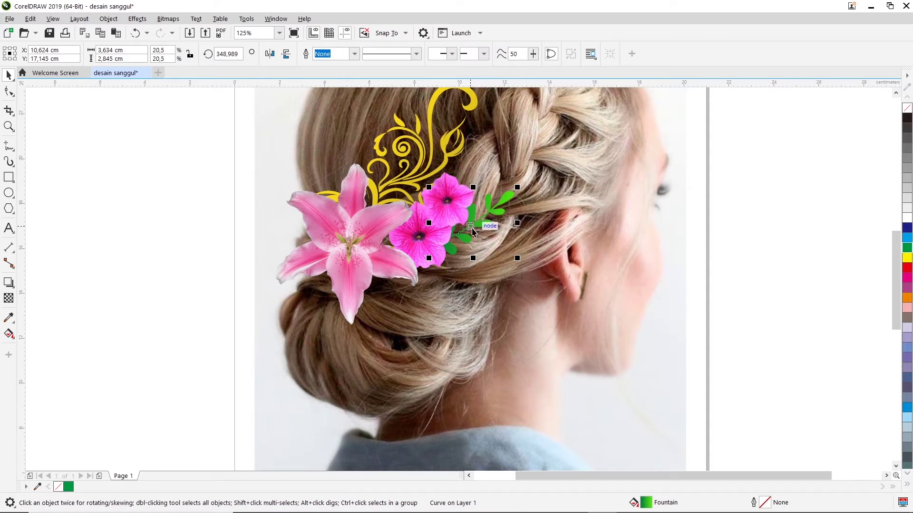
{"action": "left_click_drag", "start_coordinate": [474, 224], "coordinate": [177, 228]}
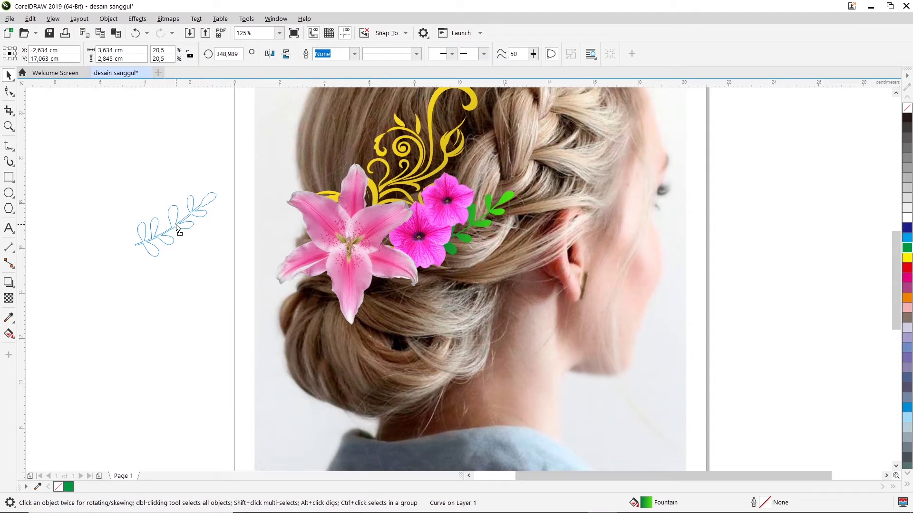
{"action": "left_click_drag", "start_coordinate": [177, 229], "coordinate": [180, 238]}
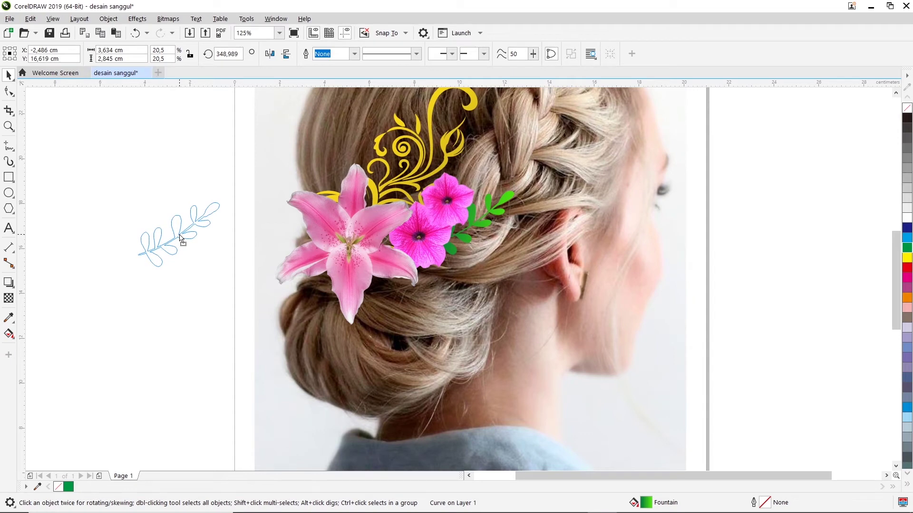
{"action": "left_click_drag", "start_coordinate": [181, 238], "coordinate": [179, 235]}
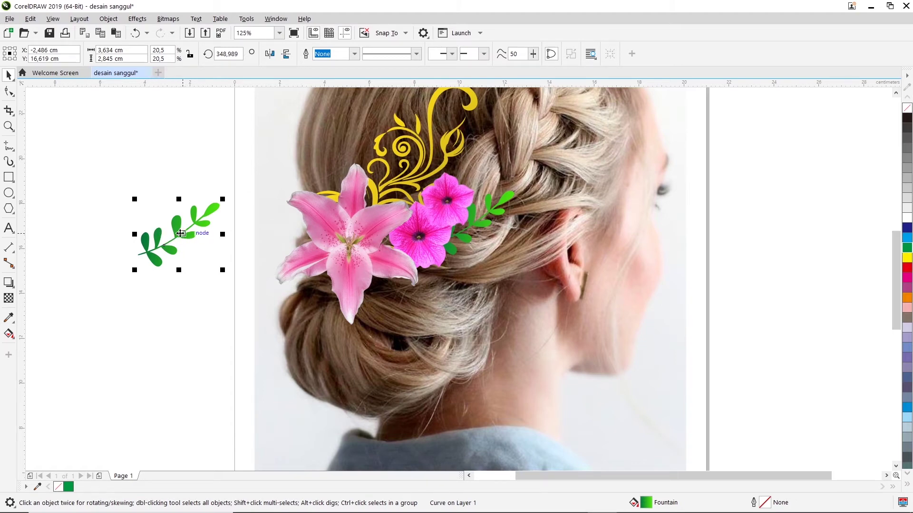
{"action": "left_click", "coordinate": [180, 234]}
{"action": "mouse_move", "coordinate": [223, 199]}
{"action": "left_mouse_down"}
{"action": "mouse_move", "coordinate": [123, 212]}
{"action": "mouse_move", "coordinate": [105, 286]}
{"action": "mouse_move", "coordinate": [184, 232]}
{"action": "left_mouse_up"}
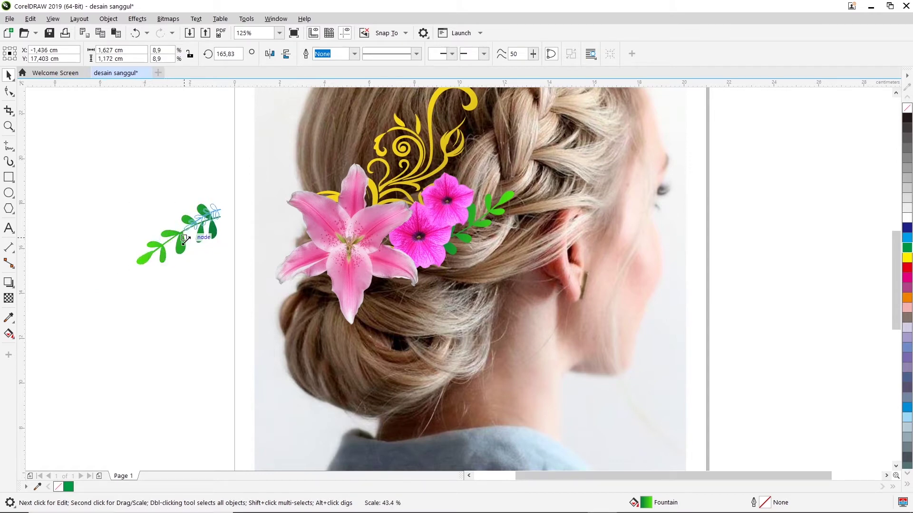
Step: Place the copy under the lily's lower-left petals, scaled to 14% and rotated to 201°
{"action": "mouse_move", "coordinate": [207, 229]}
{"action": "left_mouse_down"}
{"action": "mouse_move", "coordinate": [298, 288]}
{"action": "mouse_move", "coordinate": [306, 272]}
{"action": "left_mouse_up"}
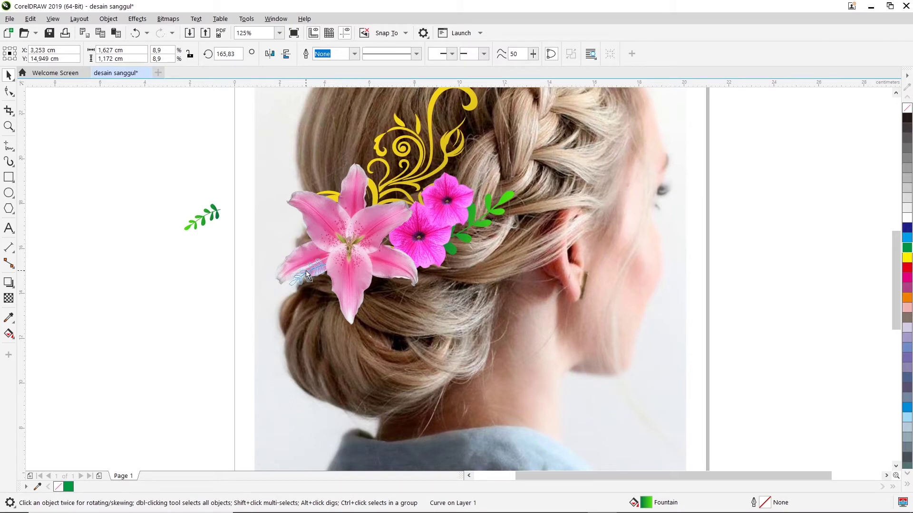
{"action": "left_click_drag", "start_coordinate": [312, 273], "coordinate": [282, 328]}
{"action": "mouse_move", "coordinate": [328, 273]}
{"action": "left_mouse_down"}
{"action": "mouse_move", "coordinate": [336, 259]}
{"action": "mouse_move", "coordinate": [325, 234]}
{"action": "mouse_move", "coordinate": [327, 266]}
{"action": "left_mouse_up"}
{"action": "left_click", "coordinate": [338, 258]}
{"action": "left_click", "coordinate": [316, 245]}
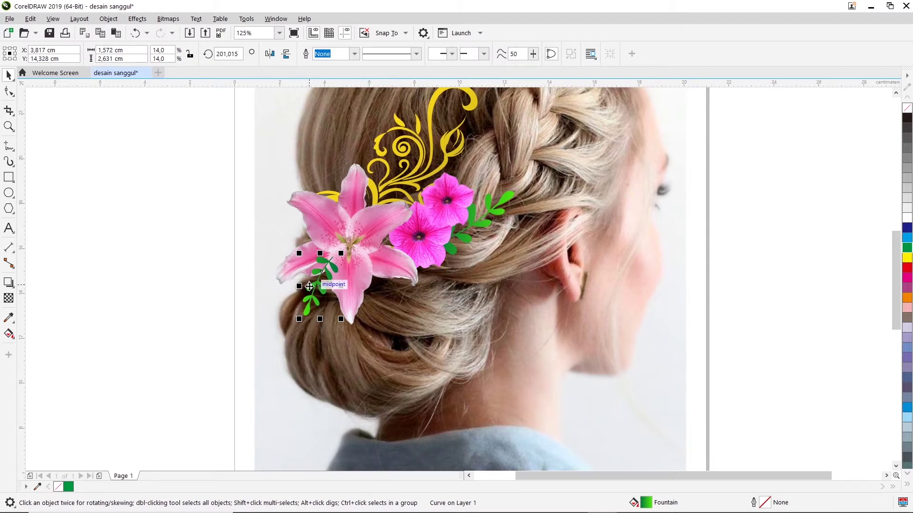
Step: Copy the small sprig rightward, mirror it horizontally, and fit it under the lily's lower-right petals
{"action": "mouse_move", "coordinate": [330, 303]}
{"action": "left_mouse_down"}
{"action": "mouse_move", "coordinate": [336, 290]}
{"action": "mouse_move", "coordinate": [373, 289]}
{"action": "left_mouse_up"}
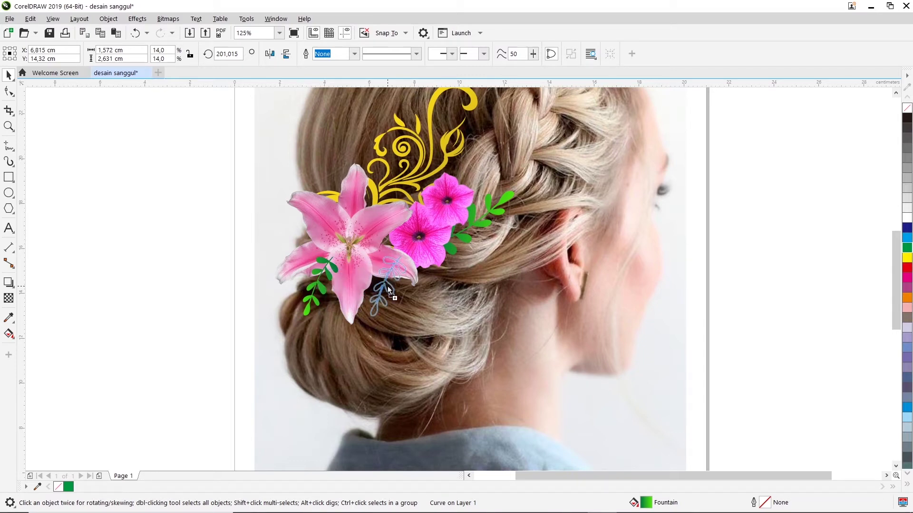
{"action": "left_click_drag", "start_coordinate": [388, 288], "coordinate": [388, 288]}
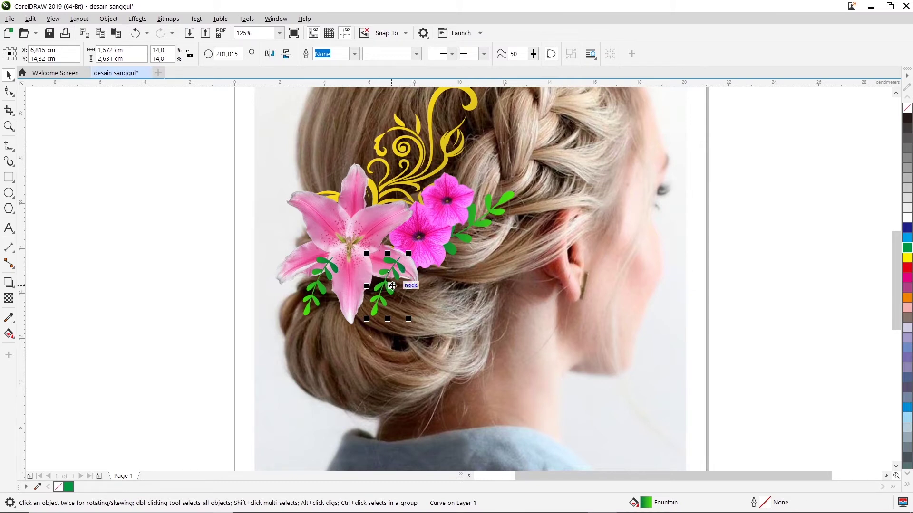
{"action": "left_click", "coordinate": [269, 54]}
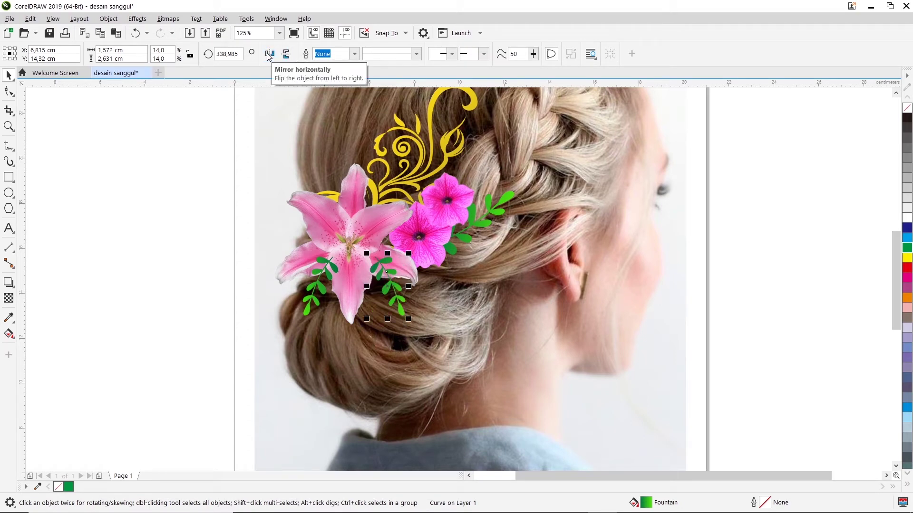
{"action": "left_click_drag", "start_coordinate": [394, 285], "coordinate": [381, 283]}
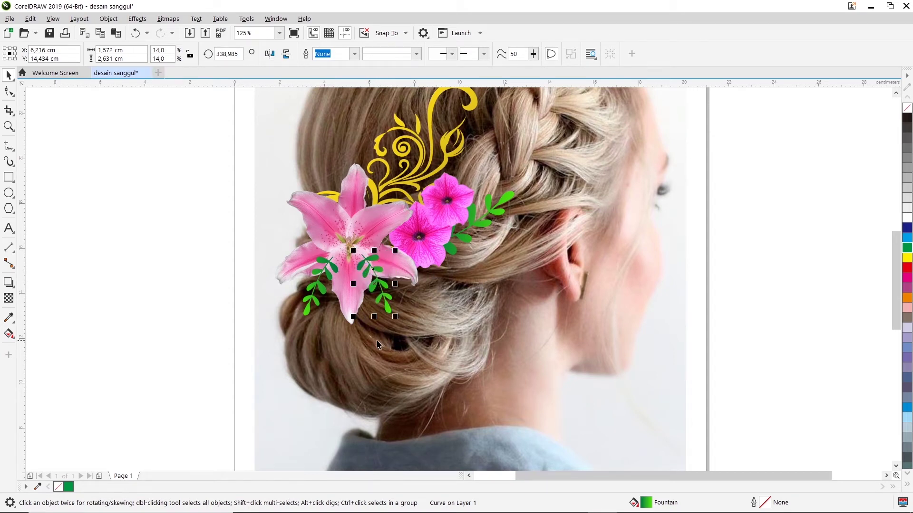
{"action": "left_click", "coordinate": [140, 195]}
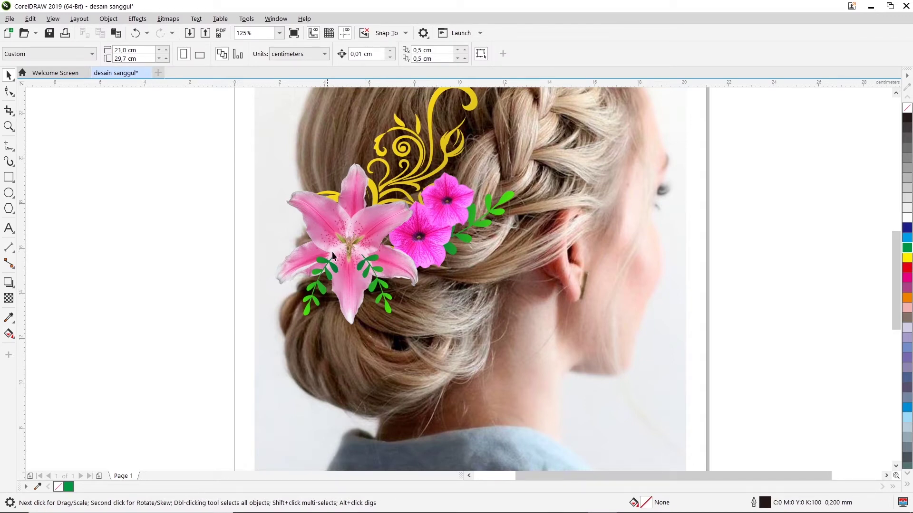
Step: Move the lily bitmap to the front of the page with Order > To Front of Page
{"action": "right_click", "coordinate": [315, 195]}
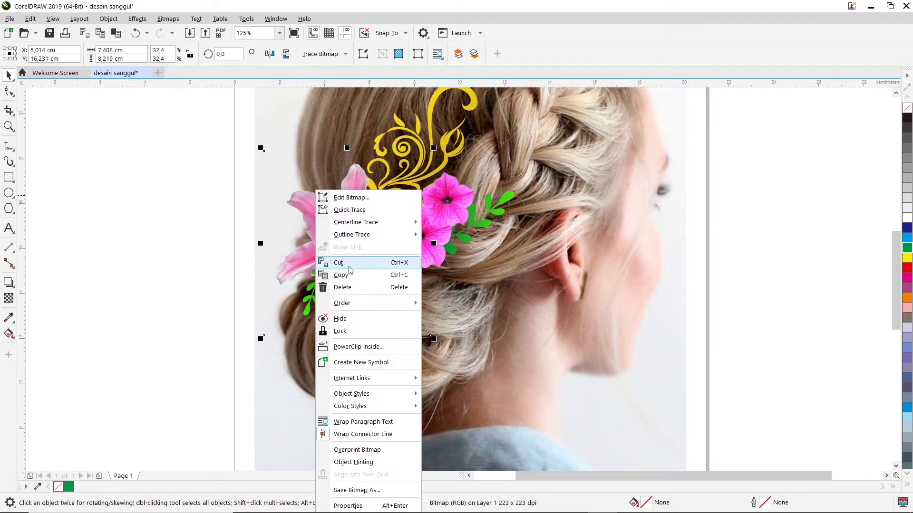
{"action": "mouse_move", "coordinate": [367, 303]}
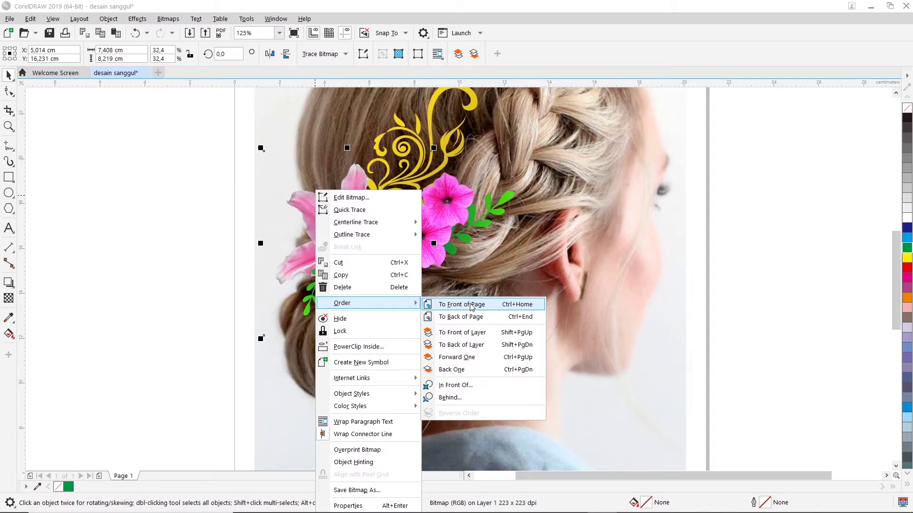
{"action": "left_click", "coordinate": [472, 307]}
{"action": "left_click", "coordinate": [826, 263]}
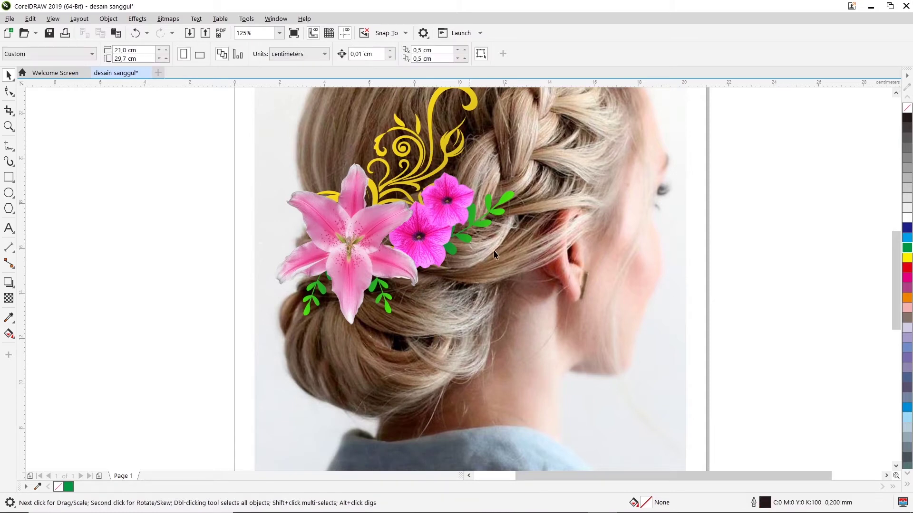
{"action": "scroll", "coordinate": [411, 252], "scroll_direction": "down", "scroll_amount": 3}
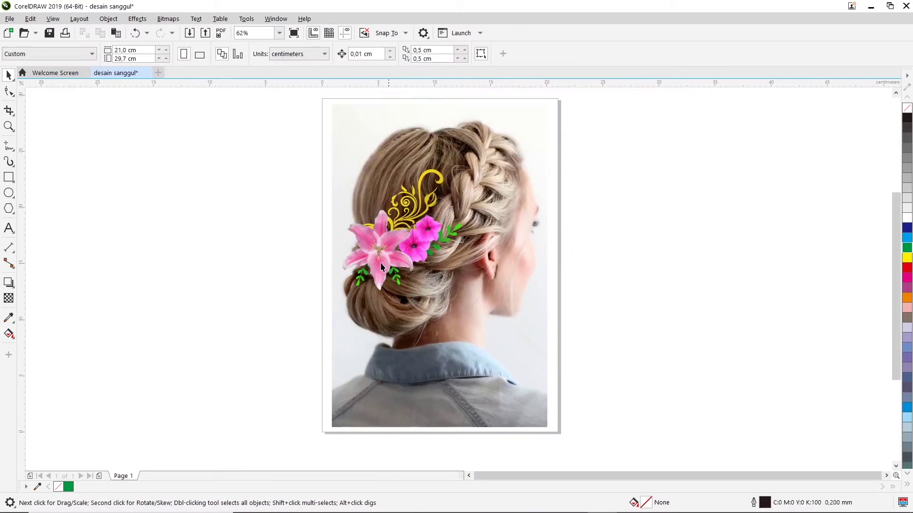
Step: Open the design images folder in File Explorer and select the kupu biru butterfly image
{"action": "left_click", "coordinate": [896, 93]}
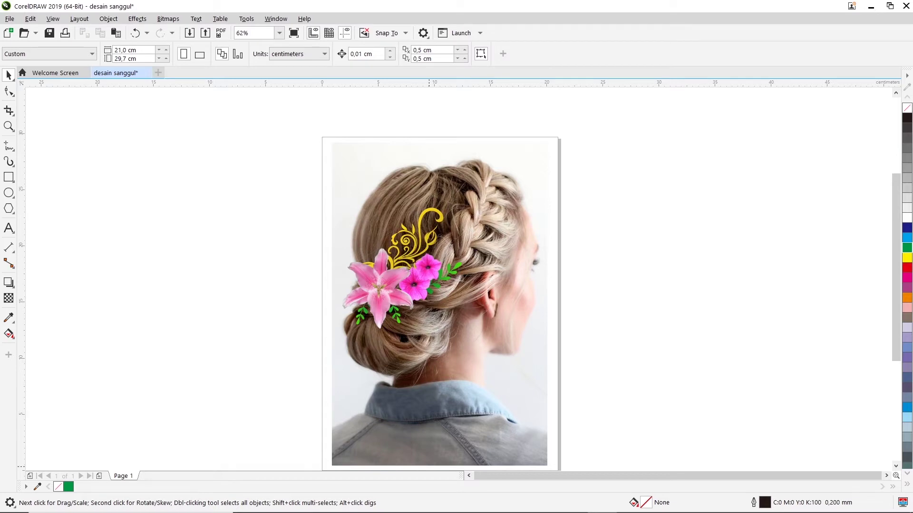
{"action": "left_click", "coordinate": [365, 509]}
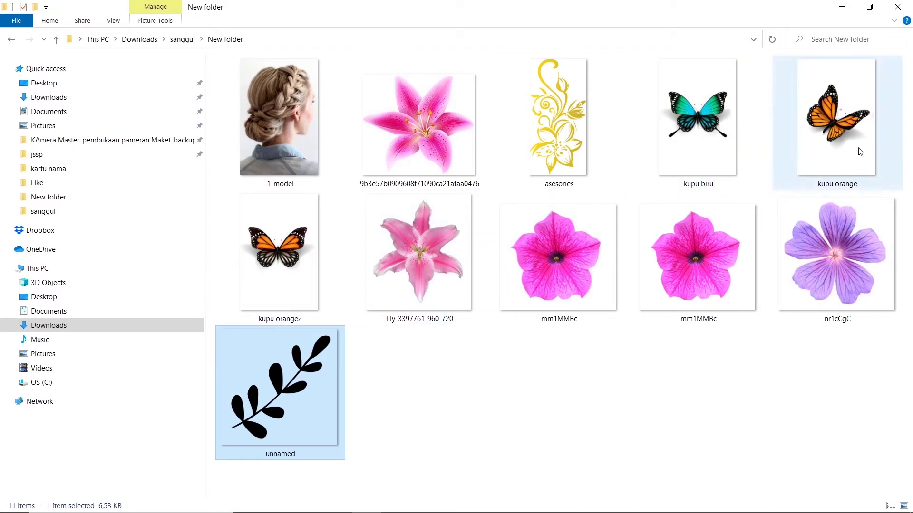
{"action": "mouse_move", "coordinate": [697, 118]}
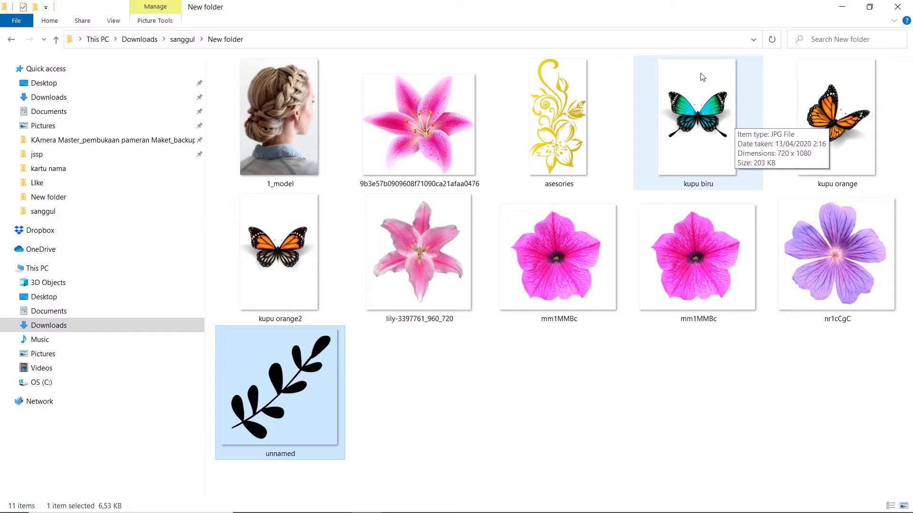
{"action": "left_click", "coordinate": [685, 100]}
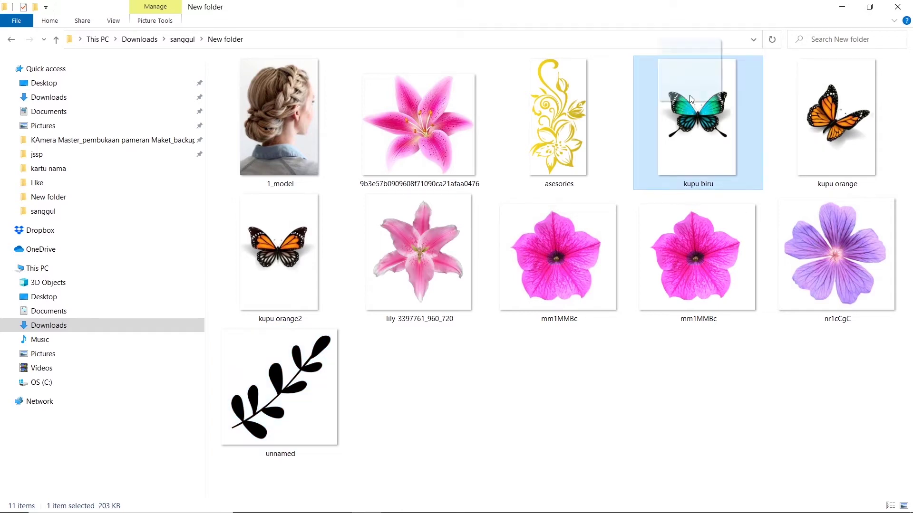
Step: Drop the kupu biru butterfly onto the page beside the head, then delete it
{"action": "left_click_drag", "start_coordinate": [691, 95], "coordinate": [602, 509]}
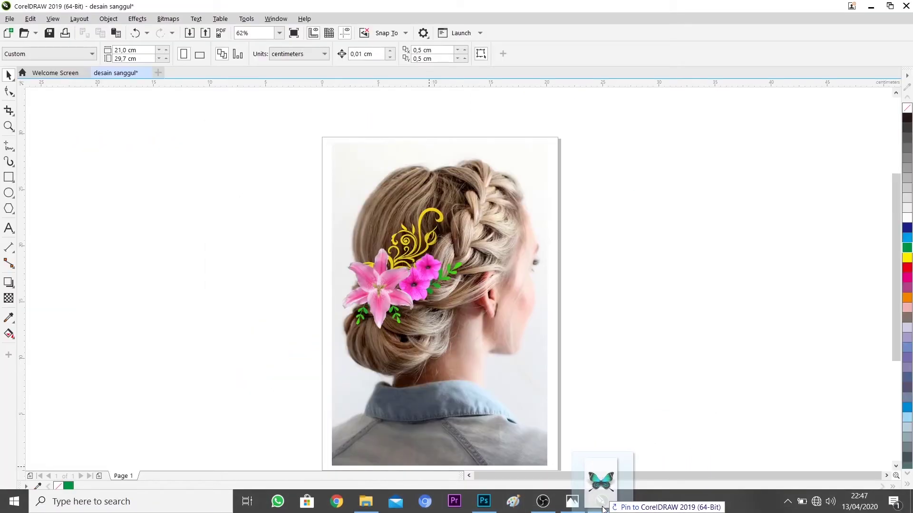
{"action": "left_click_drag", "start_coordinate": [603, 508], "coordinate": [532, 259]}
{"action": "left_click_drag", "start_coordinate": [496, 234], "coordinate": [508, 255]}
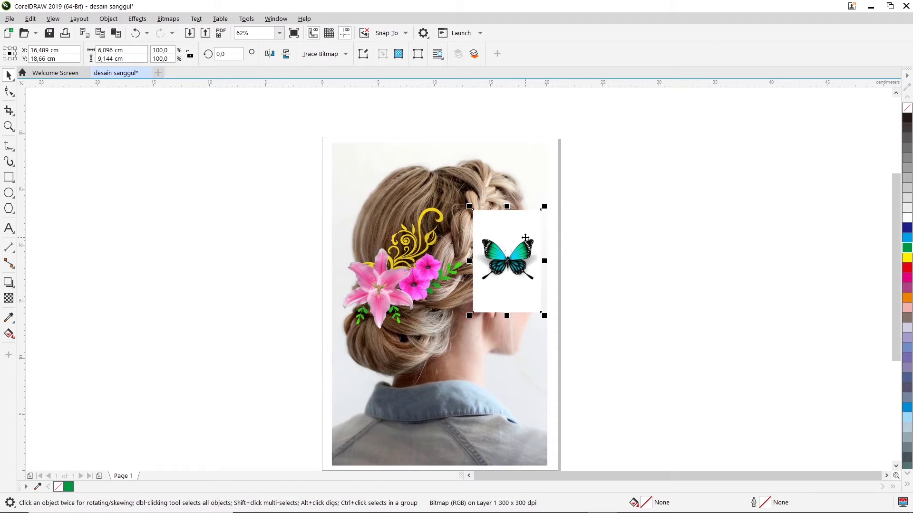
{"action": "key", "text": "Delete"}
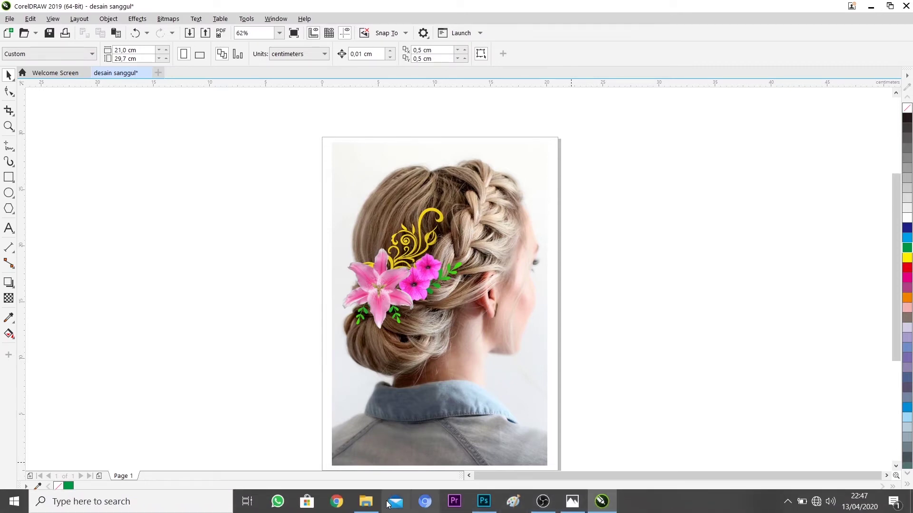
{"action": "left_click", "coordinate": [365, 502]}
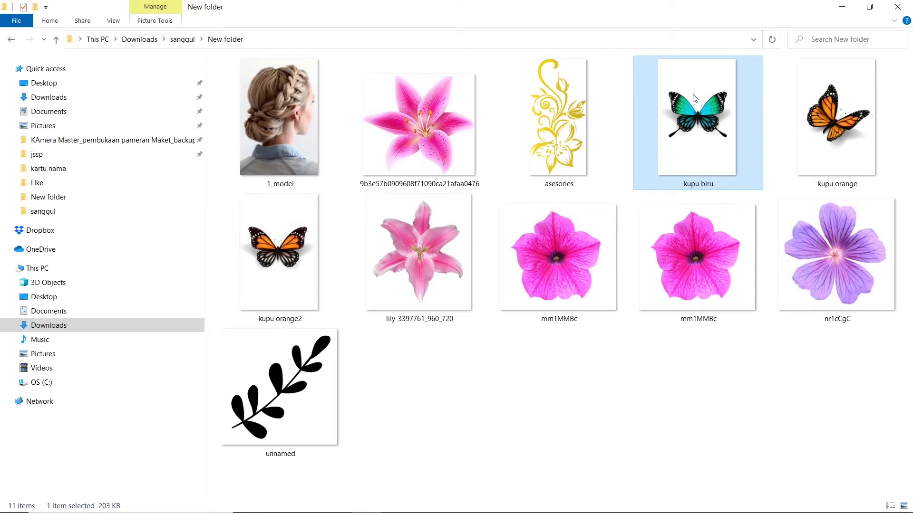
Step: Open kupu biru.jpg as a Photoshop document and unlock its Background into Layer 0
{"action": "left_click_drag", "start_coordinate": [694, 99], "coordinate": [636, 492]}
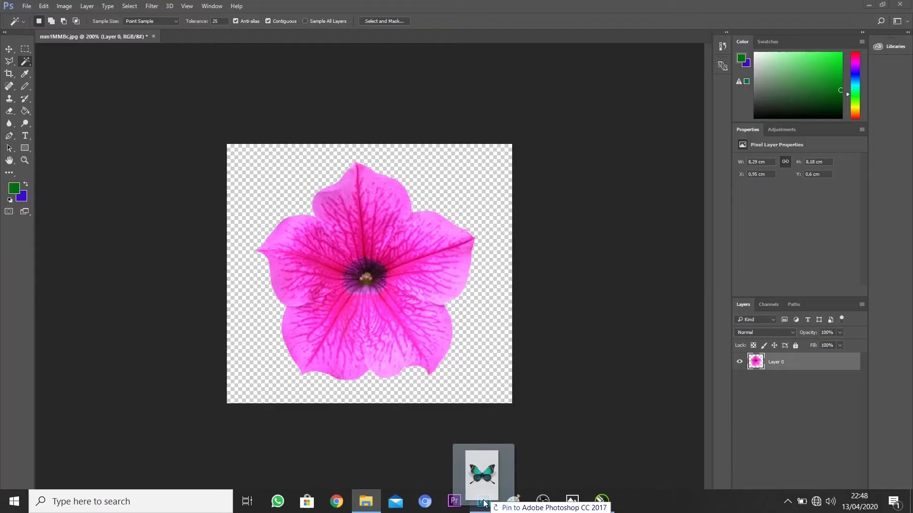
{"action": "mouse_move", "coordinate": [635, 489]}
{"action": "left_mouse_down"}
{"action": "mouse_move", "coordinate": [484, 504]}
{"action": "mouse_move", "coordinate": [392, 36]}
{"action": "left_mouse_up"}
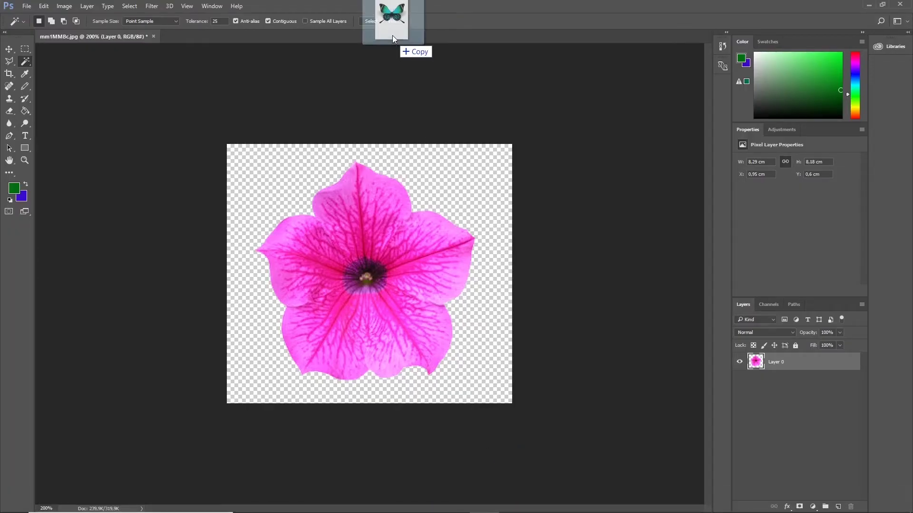
{"action": "left_click_drag", "start_coordinate": [392, 38], "coordinate": [184, 41]}
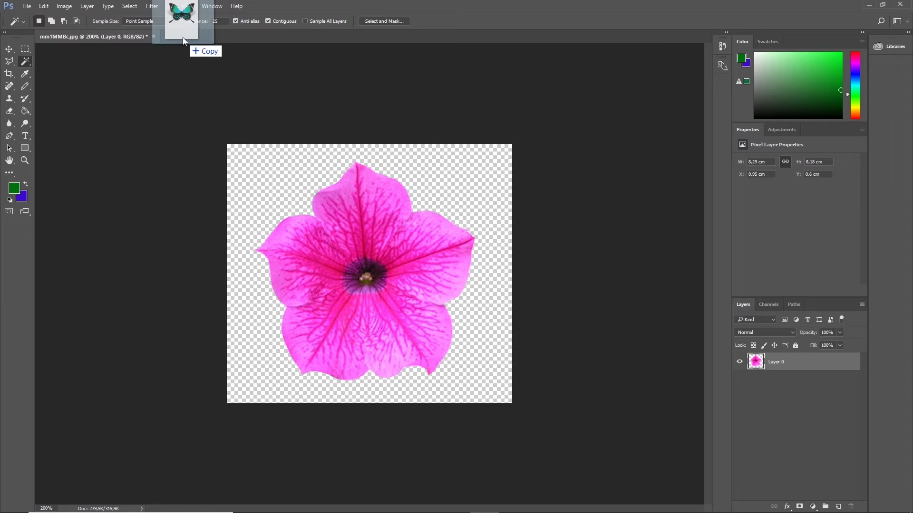
{"action": "left_click_drag", "start_coordinate": [182, 37], "coordinate": [182, 37]}
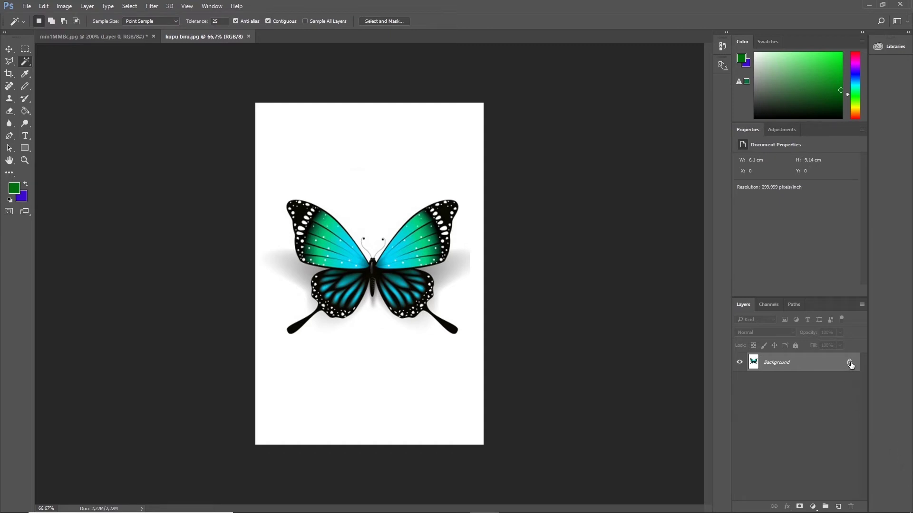
{"action": "left_click", "coordinate": [849, 363]}
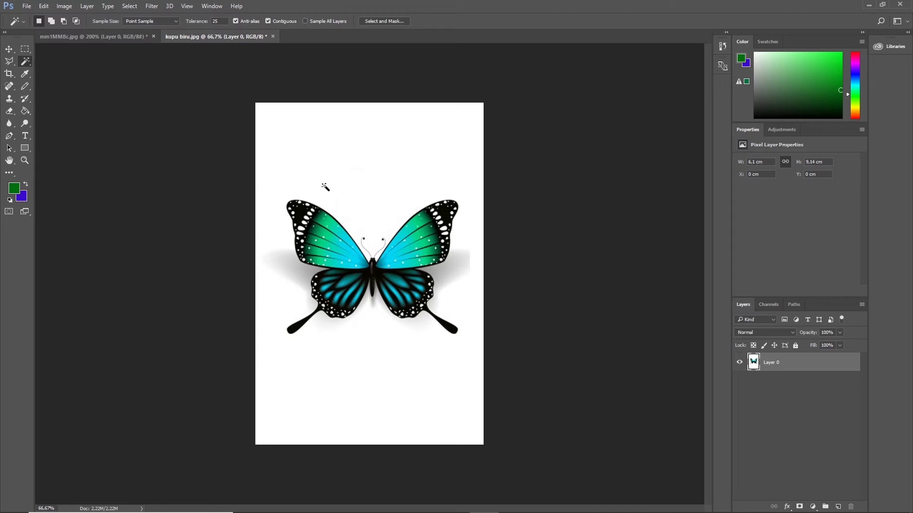
Step: Delete the butterfly's white background and zoom in to 200% on the butterfly
{"action": "left_click", "coordinate": [370, 156]}
{"action": "key", "text": "Delete"}
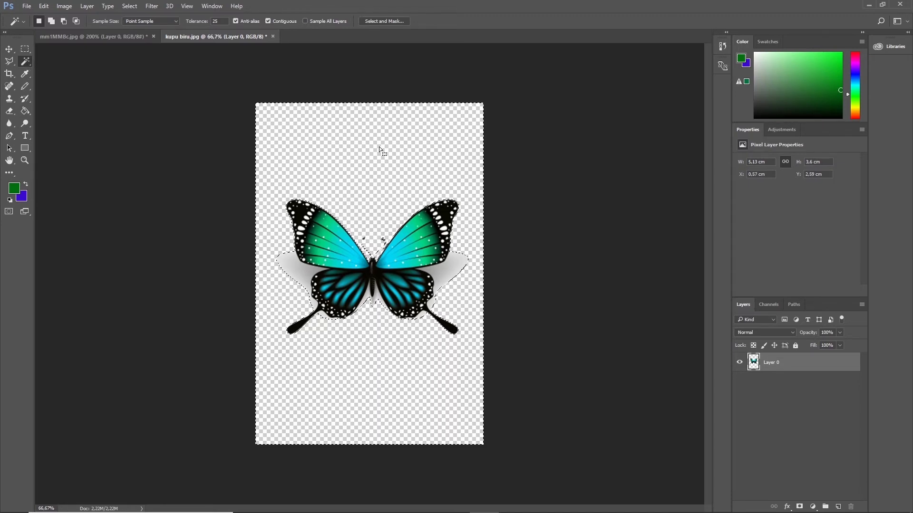
{"action": "key", "text": "z"}
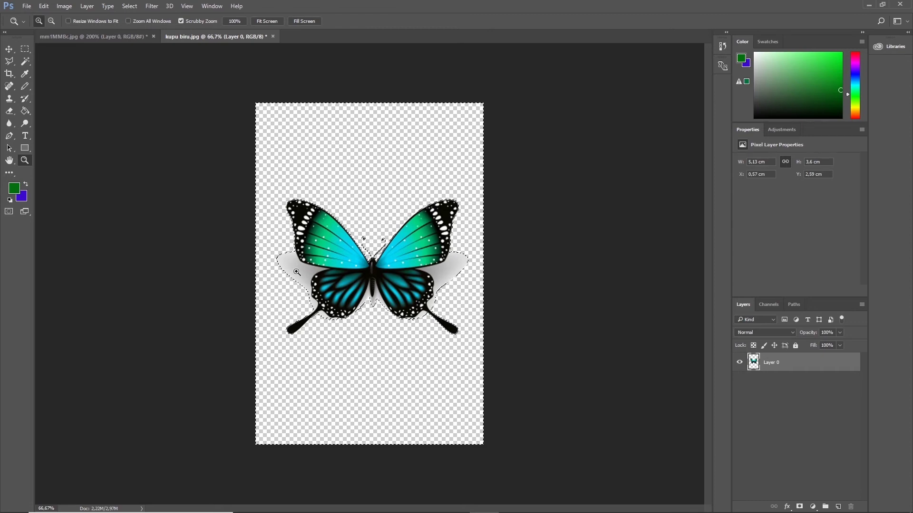
{"action": "left_click", "coordinate": [297, 272]}
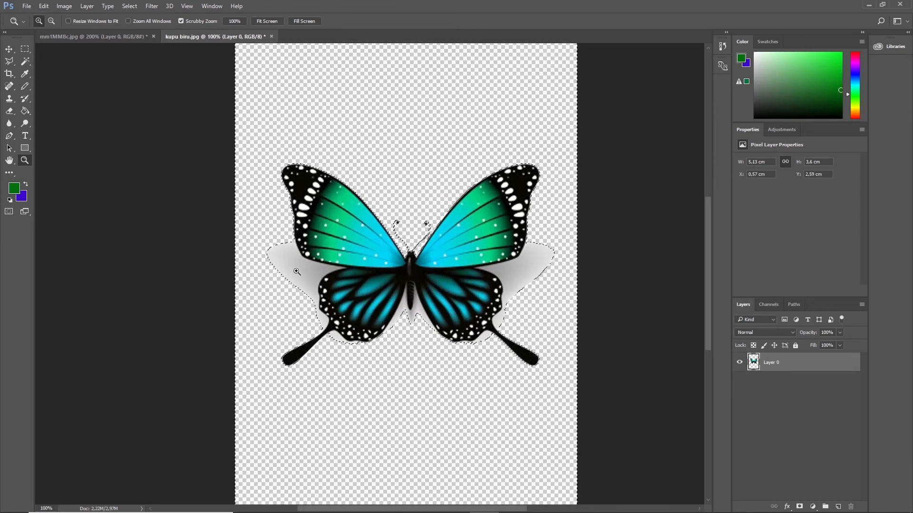
{"action": "left_click", "coordinate": [296, 268]}
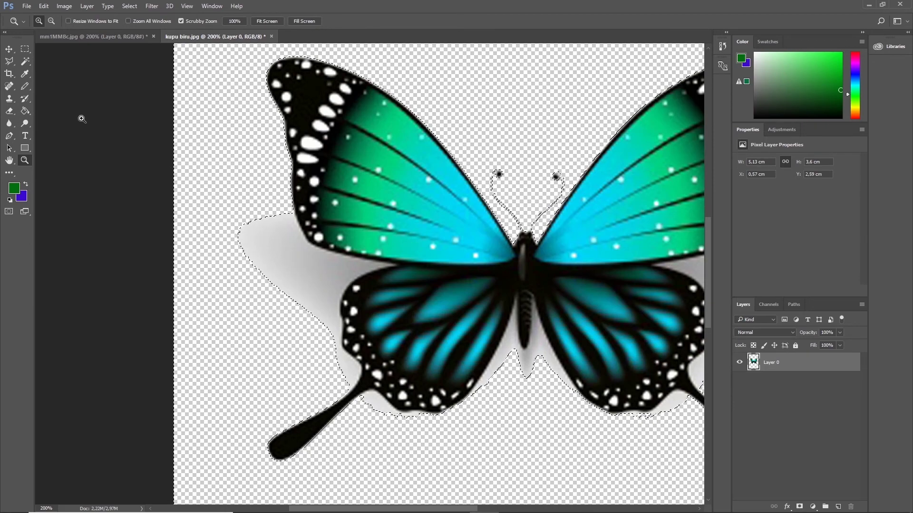
Step: Magic-wand and delete the grey shadow left of the wings and along the left wing
{"action": "key", "text": "w"}
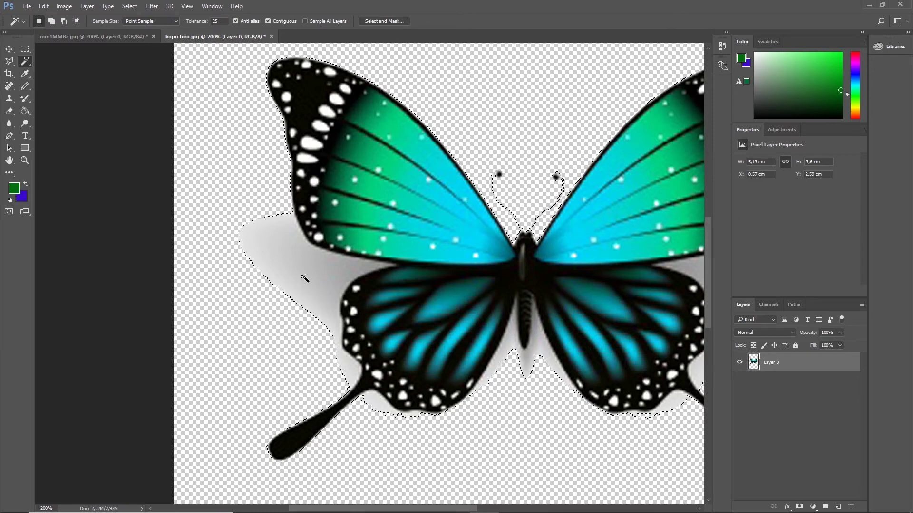
{"action": "left_click", "coordinate": [305, 278]}
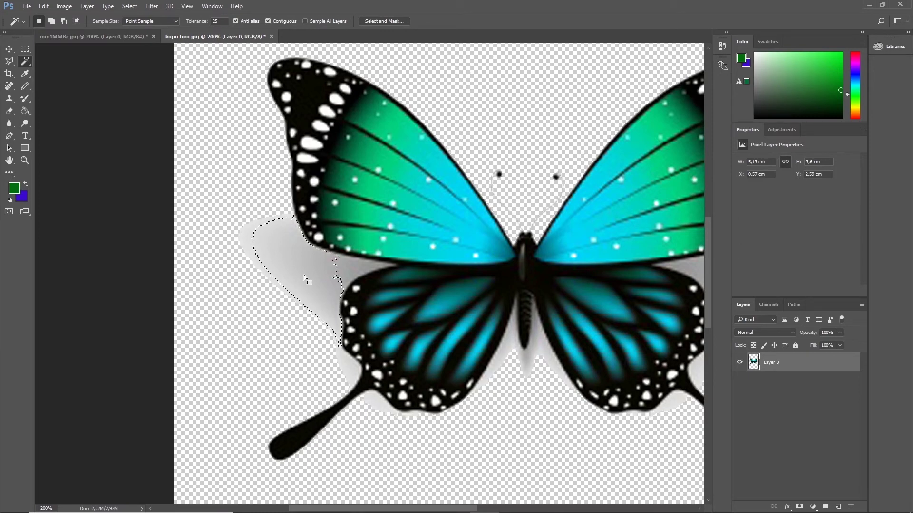
{"action": "key", "text": "Delete"}
{"action": "left_click", "coordinate": [242, 236]}
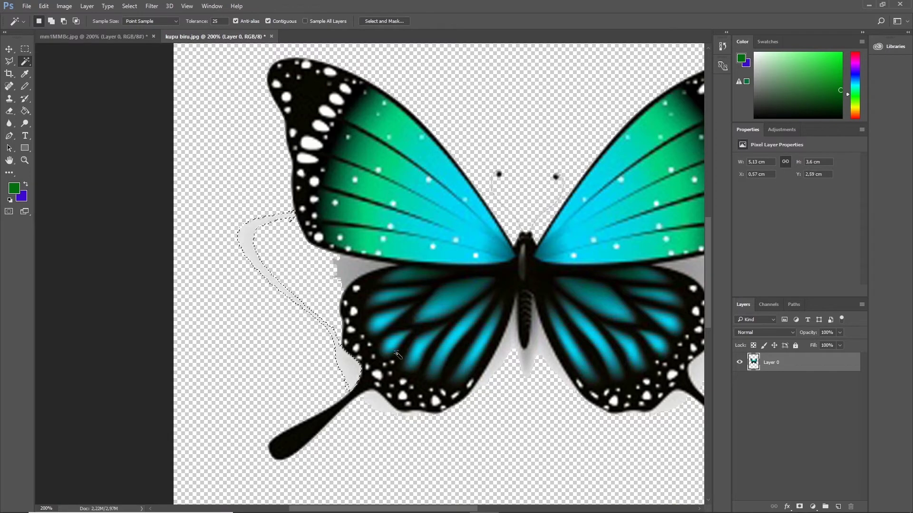
{"action": "key", "text": "Delete"}
{"action": "left_click", "coordinate": [337, 275]}
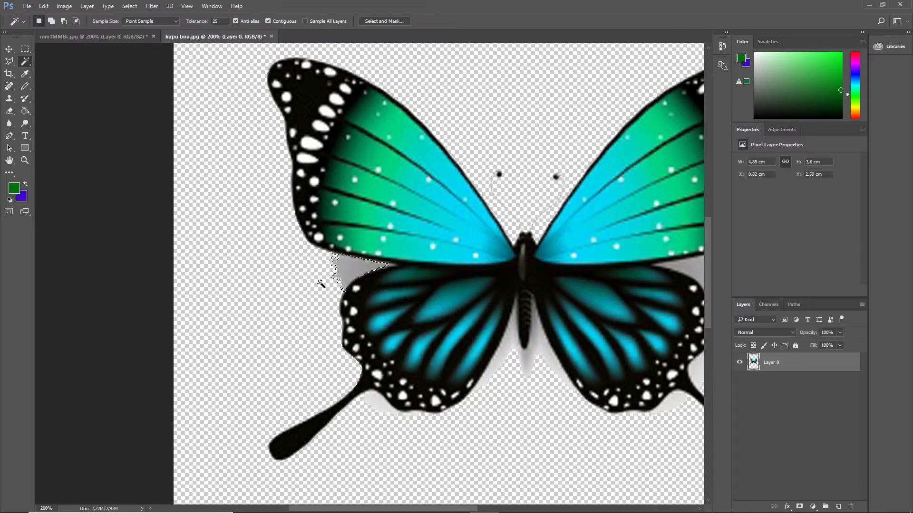
{"action": "key", "text": "Delete"}
Step: Delete the leftover shadow patches below the body and along the lower-right wing
{"action": "left_click", "coordinate": [376, 403]}
{"action": "key", "text": "Delete"}
{"action": "left_click", "coordinate": [527, 371]}
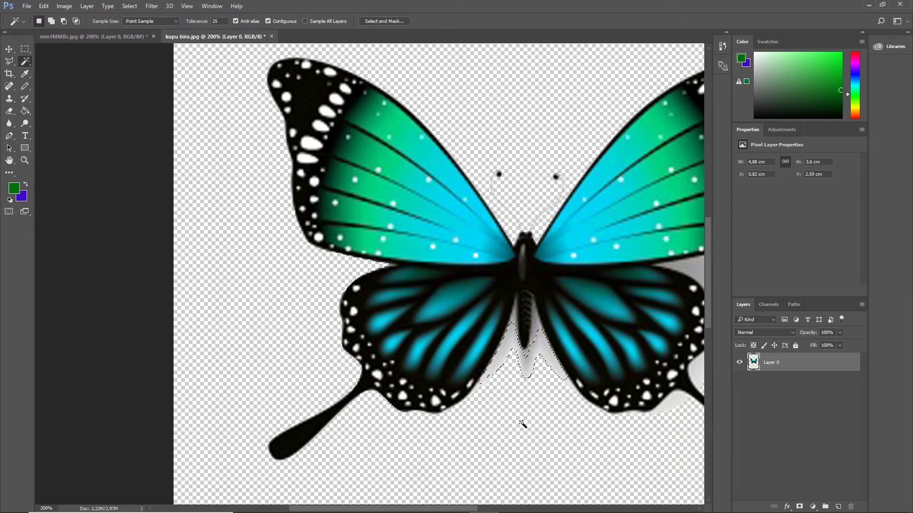
{"action": "key", "text": "Delete"}
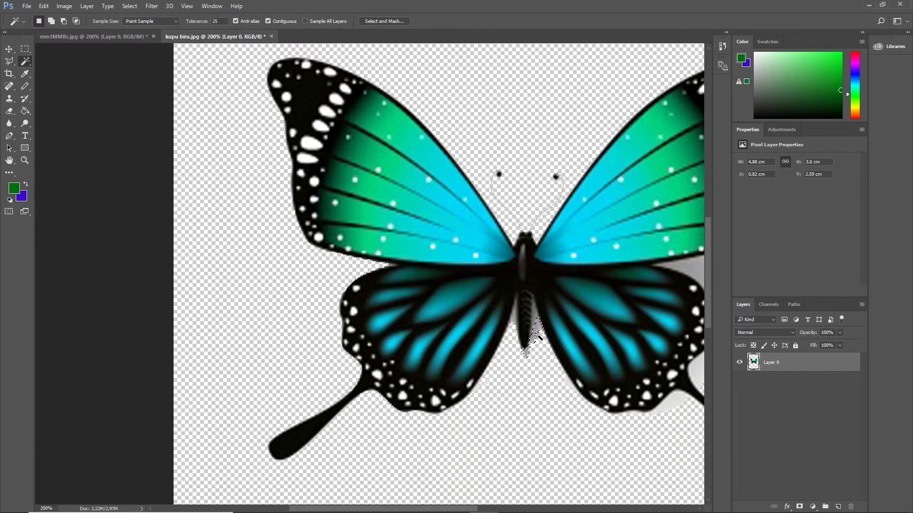
{"action": "left_click", "coordinate": [539, 360]}
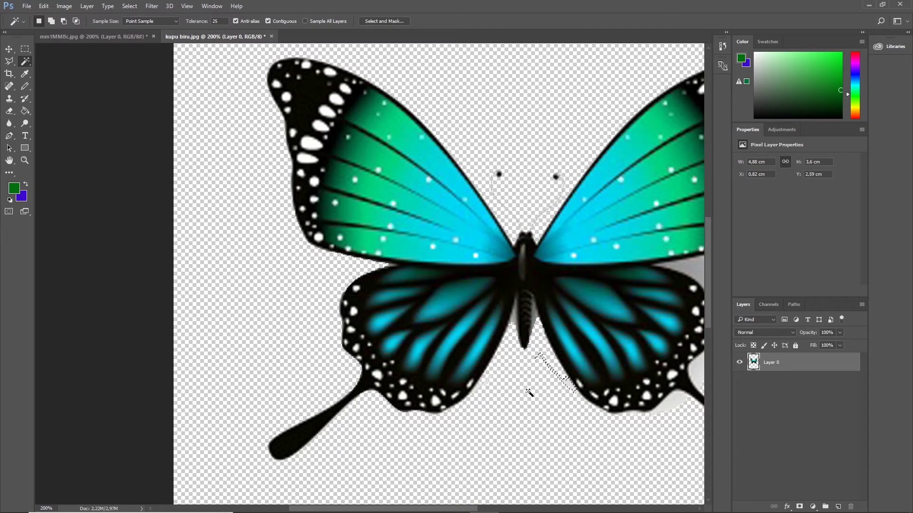
{"action": "key", "text": "Delete"}
{"action": "left_click", "coordinate": [541, 364]}
{"action": "scroll", "coordinate": [542, 365], "scroll_direction": "up", "scroll_amount": 1}
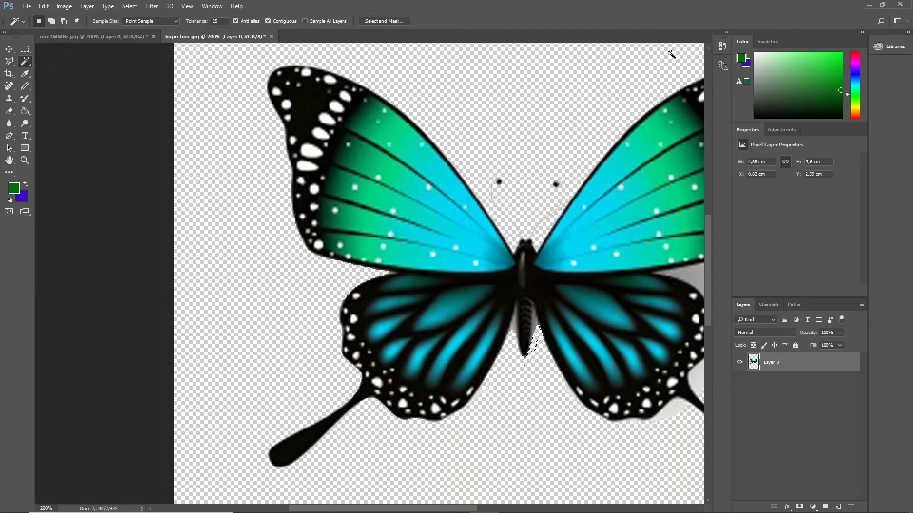
Step: Revert to the earlier Clear step in History and deselect with Ctrl+D
{"action": "left_click", "coordinate": [726, 33]}
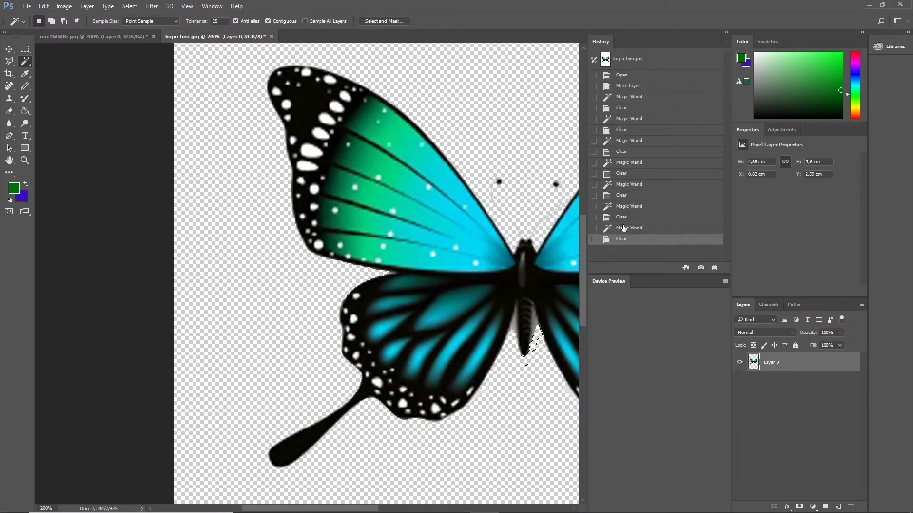
{"action": "left_click", "coordinate": [623, 227]}
{"action": "left_click", "coordinate": [624, 218]}
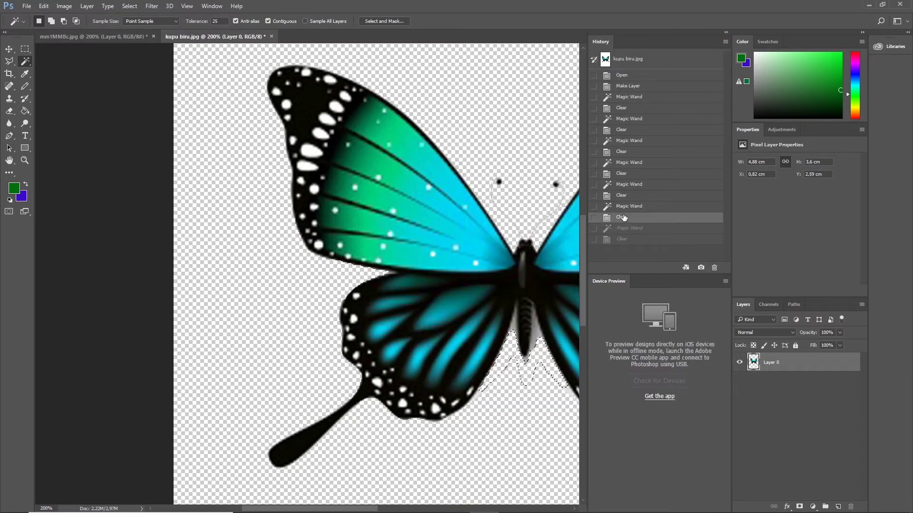
{"action": "key", "text": "ctrl+d"}
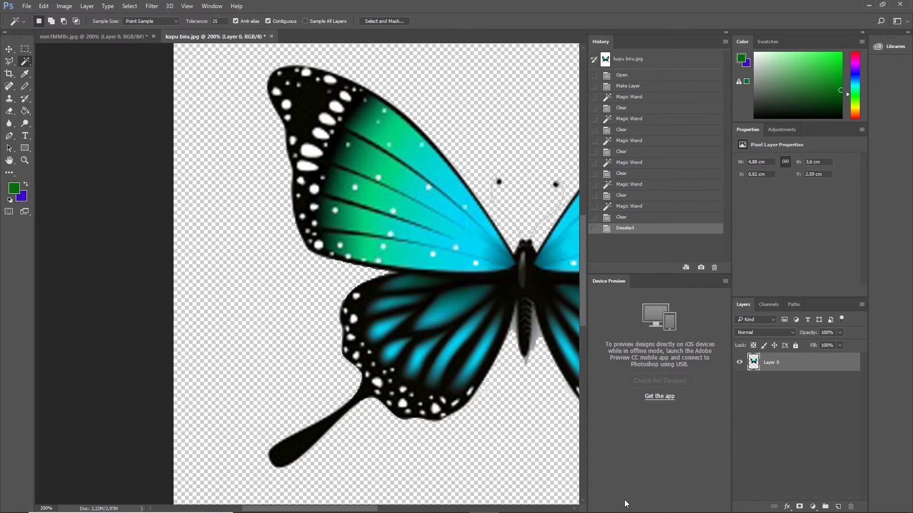
{"action": "left_click", "coordinate": [727, 33]}
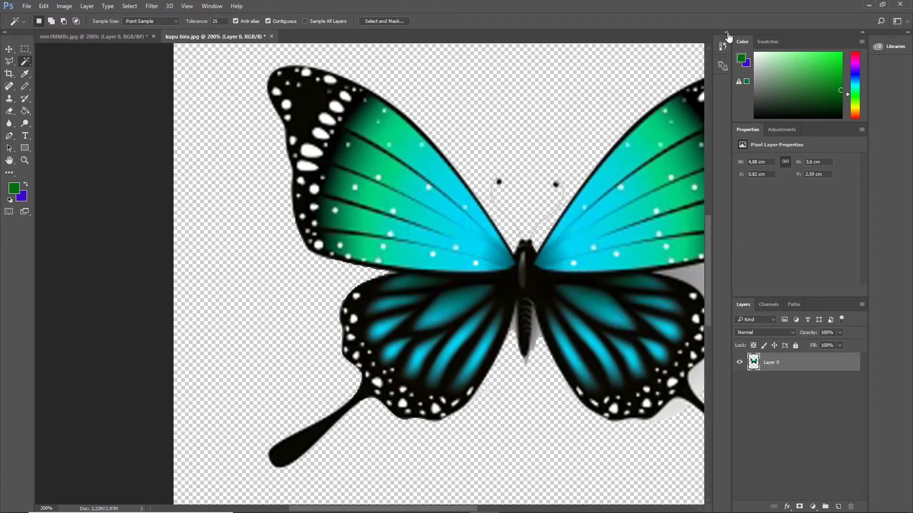
Step: Bring the right side into view and delete the grey shadow beside the right wings
{"action": "left_click", "coordinate": [700, 510]}
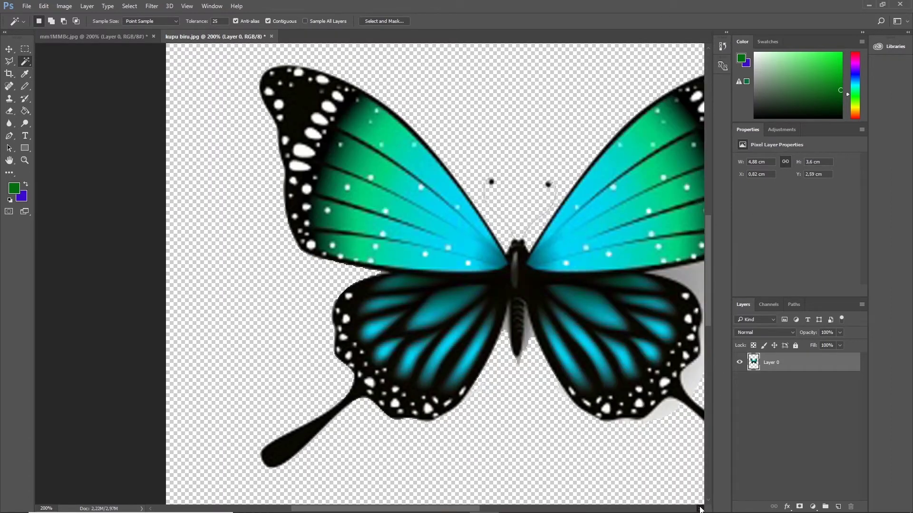
{"action": "left_click", "coordinate": [700, 509]}
{"action": "left_click", "coordinate": [700, 510]}
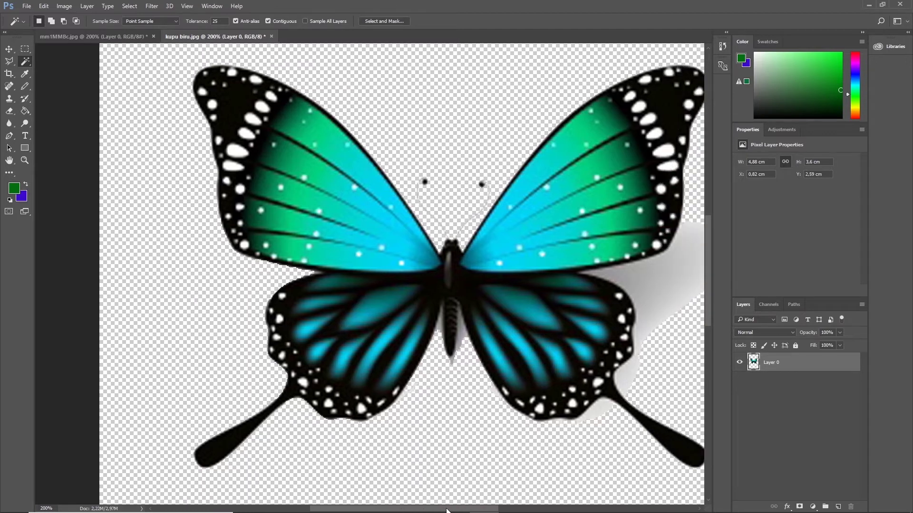
{"action": "left_click_drag", "start_coordinate": [437, 510], "coordinate": [492, 508]}
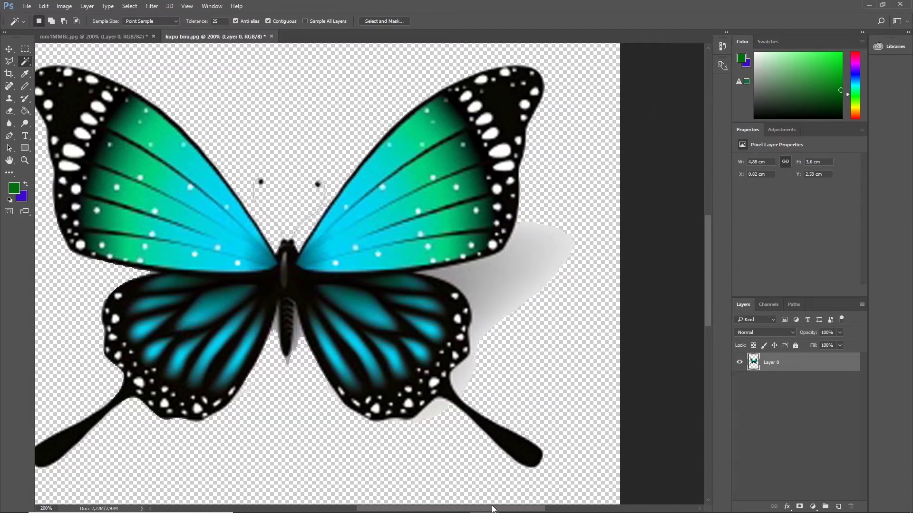
{"action": "left_click", "coordinate": [488, 284]}
{"action": "key", "text": "Delete"}
{"action": "left_click", "coordinate": [536, 244]}
{"action": "key", "text": "Delete"}
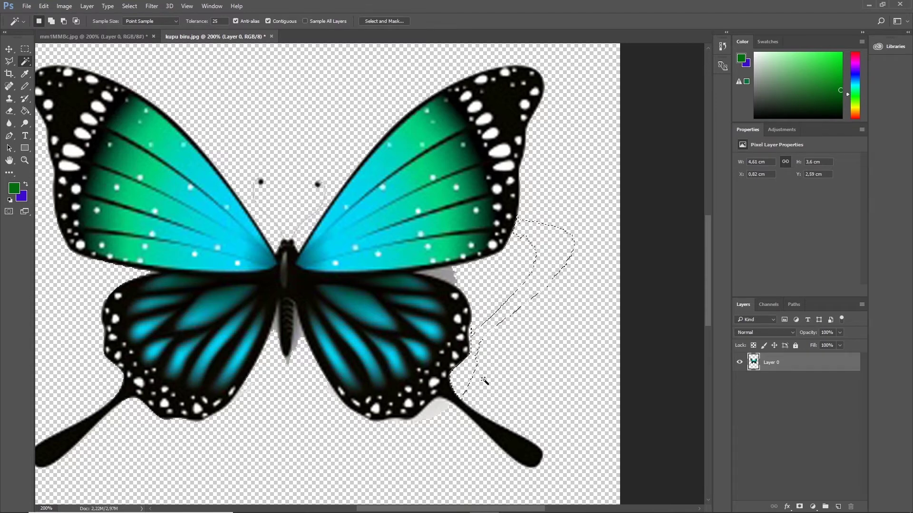
Step: Erase the leftover fringe on the left hindwing and select the grey patch beside the right wing
{"action": "left_click", "coordinate": [383, 441]}
{"action": "left_click", "coordinate": [395, 423]}
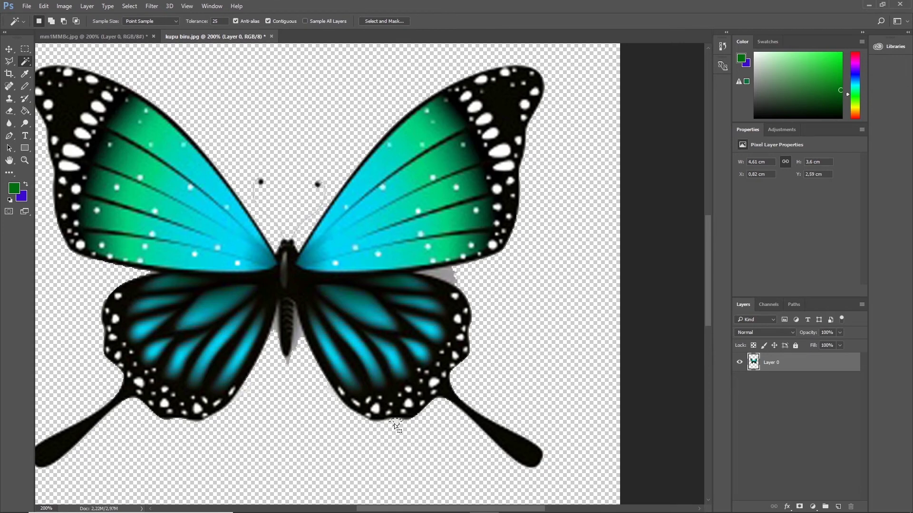
{"action": "left_click", "coordinate": [377, 429]}
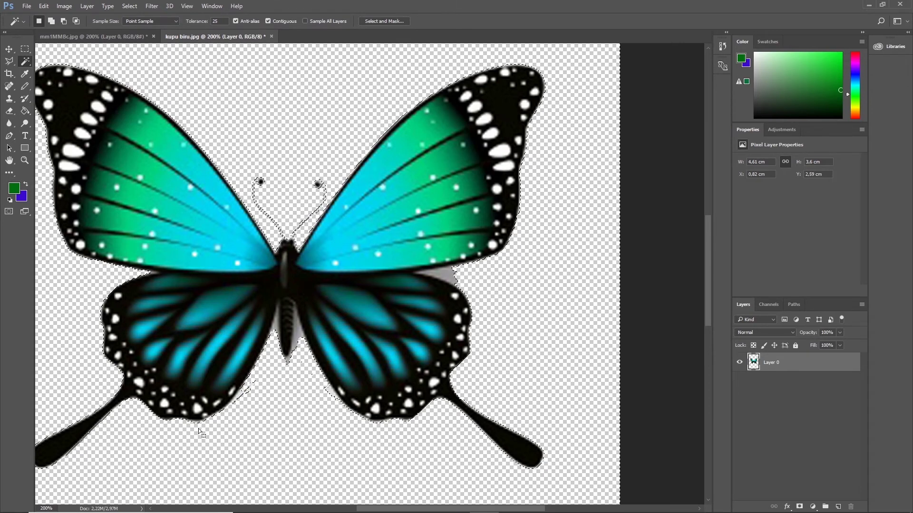
{"action": "left_click", "coordinate": [251, 386]}
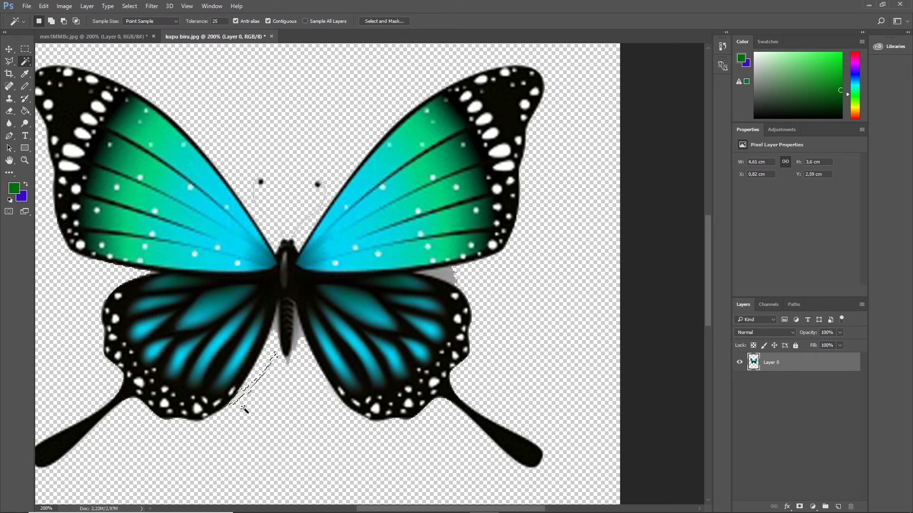
{"action": "key", "text": "Delete"}
{"action": "left_click", "coordinate": [447, 279]}
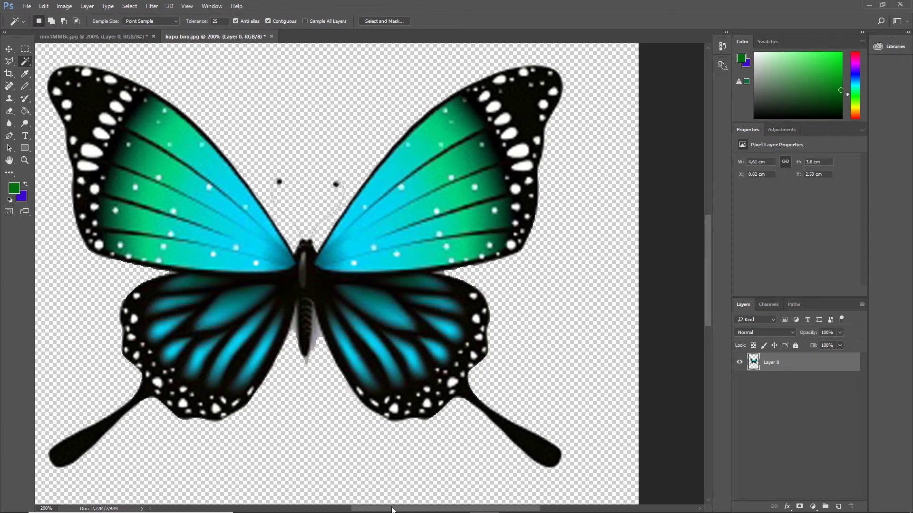
{"action": "left_click_drag", "start_coordinate": [399, 508], "coordinate": [381, 509]}
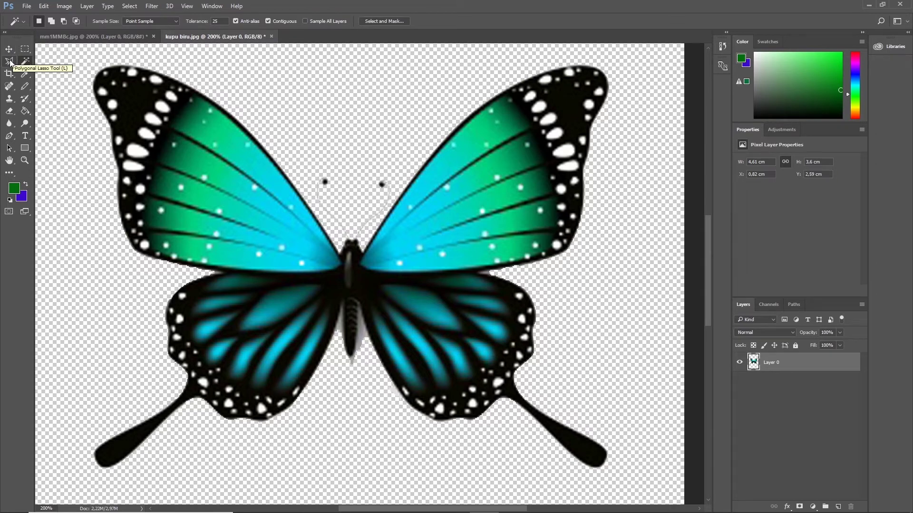
Step: Use the Polygonal Lasso at 300% to outline a small leftover shadow area
{"action": "left_click", "coordinate": [11, 62]}
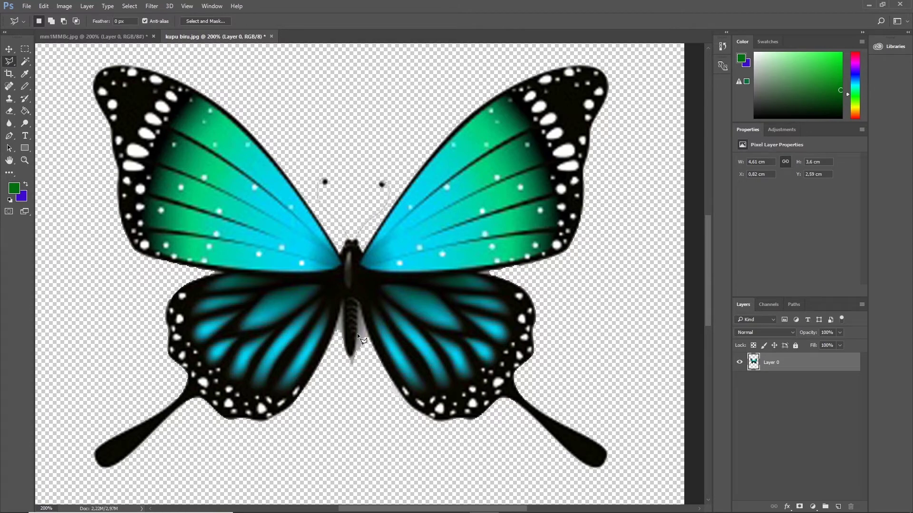
{"action": "key", "text": "ctrl+plus"}
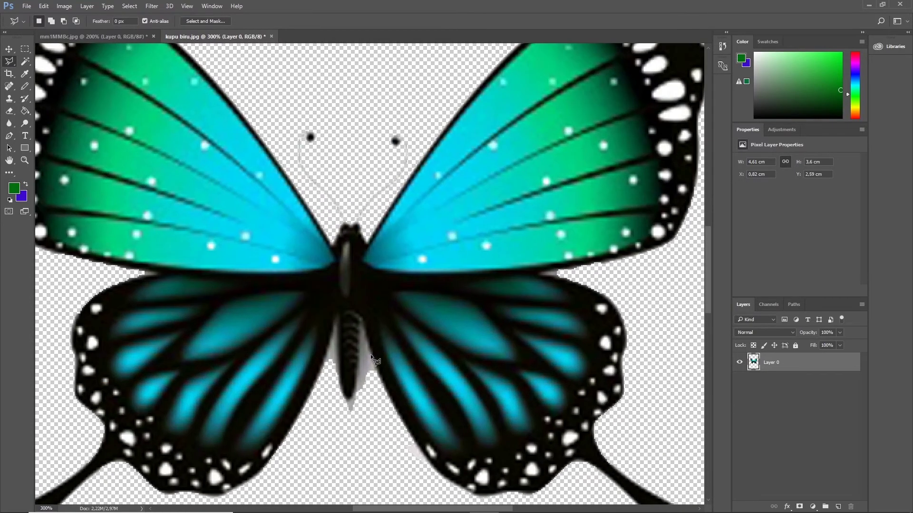
{"action": "scroll", "coordinate": [121, 279], "scroll_direction": "up", "scroll_amount": 1}
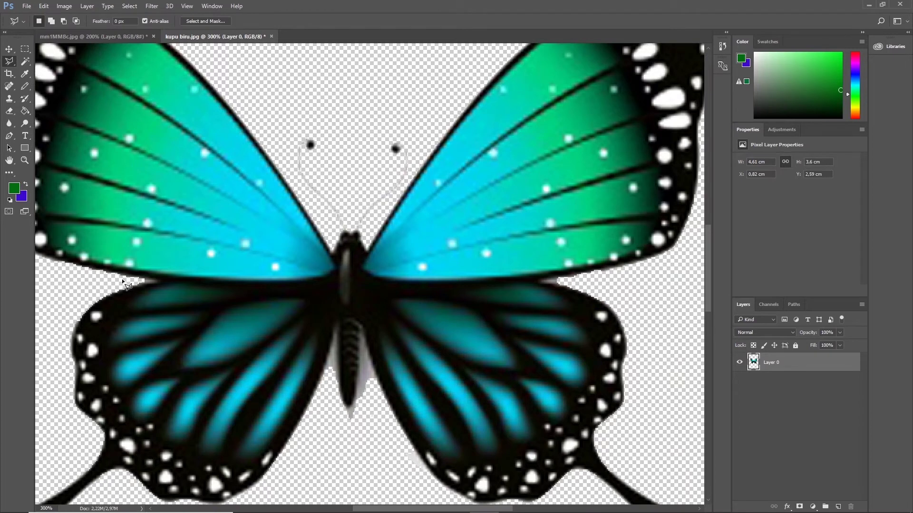
{"action": "left_click", "coordinate": [88, 269]}
{"action": "left_click", "coordinate": [163, 280]}
{"action": "left_click", "coordinate": [101, 297]}
{"action": "left_click", "coordinate": [95, 269]}
Step: Trace lasso points down the body edge to its tip around the shadow beside the body
{"action": "left_click", "coordinate": [379, 386]}
{"action": "left_click", "coordinate": [362, 329]}
{"action": "left_click", "coordinate": [358, 378]}
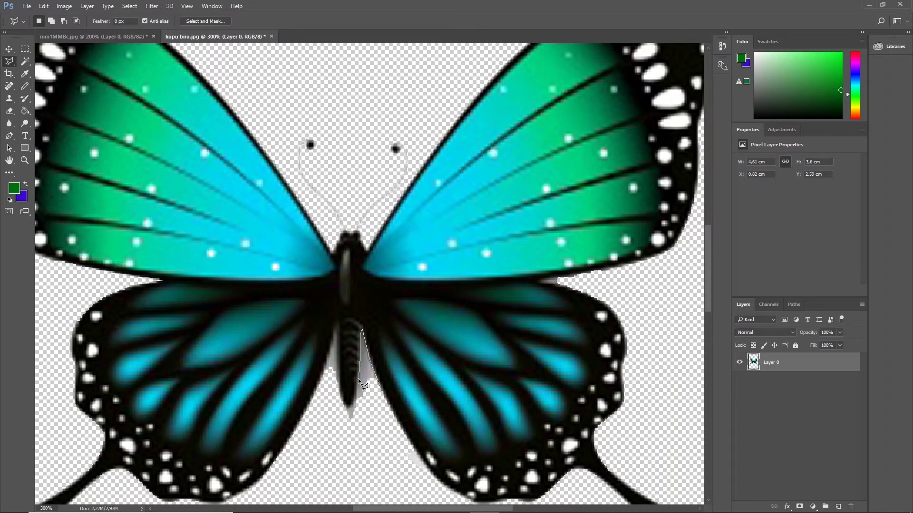
{"action": "left_click", "coordinate": [348, 407]}
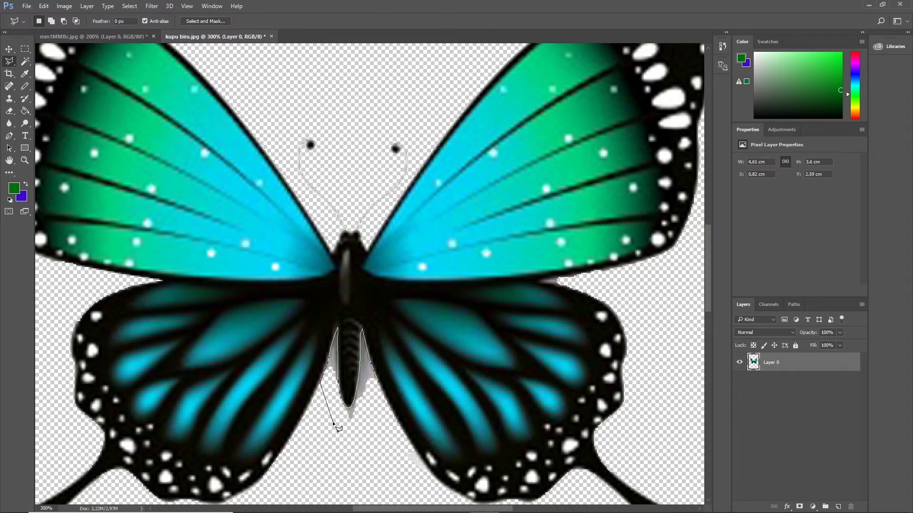
Step: Outline the grey smudge below the butterfly's body and delete it
{"action": "left_click", "coordinate": [331, 442]}
{"action": "left_click", "coordinate": [375, 465]}
{"action": "left_click", "coordinate": [379, 385]}
{"action": "key", "text": "Delete"}
{"action": "scroll", "coordinate": [634, 458], "scroll_direction": "down", "scroll_amount": 1}
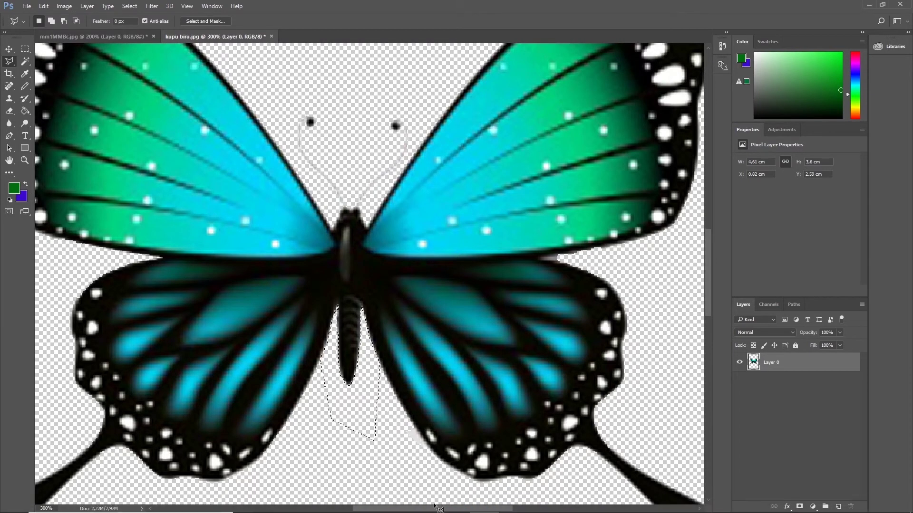
{"action": "left_click_drag", "start_coordinate": [437, 507], "coordinate": [493, 508]}
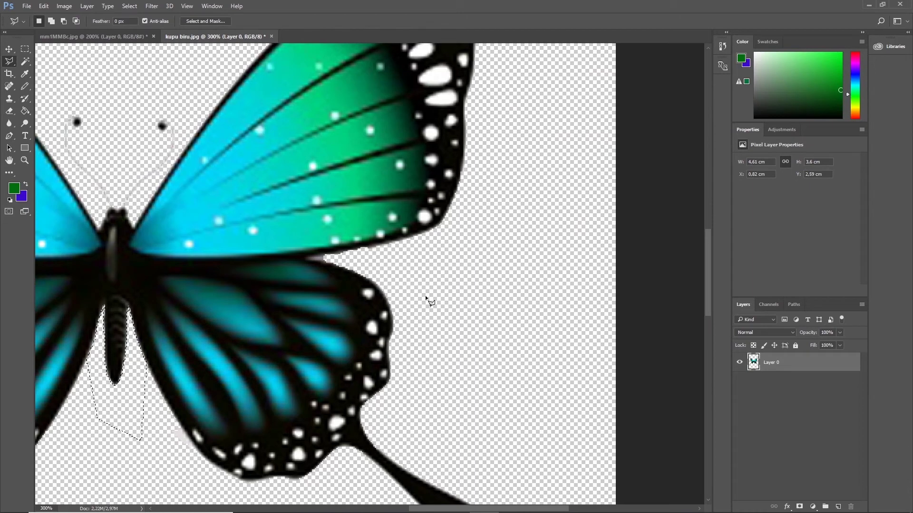
Step: Outline the leftover grey fringe beside the right wing with the Polygonal Lasso
{"action": "left_click", "coordinate": [453, 207]}
{"action": "left_click", "coordinate": [435, 228]}
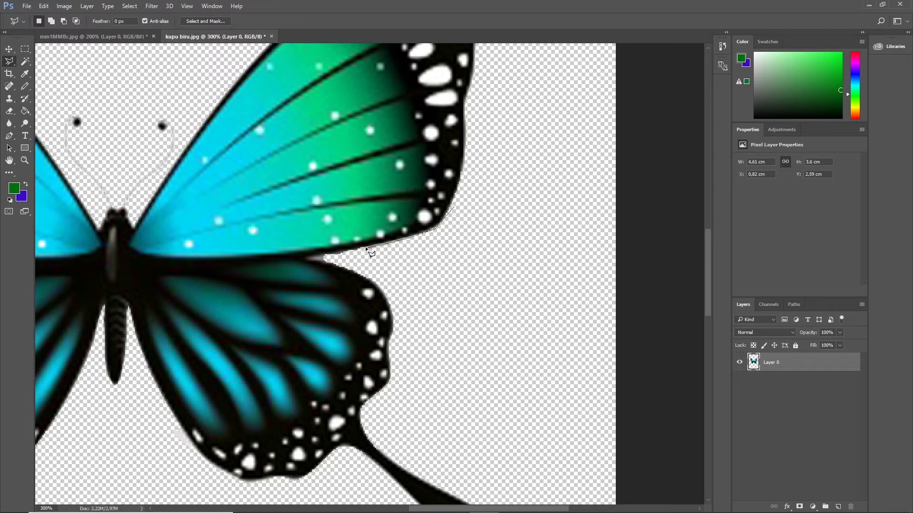
{"action": "left_click", "coordinate": [304, 257]}
{"action": "key", "text": "Escape"}
{"action": "left_click", "coordinate": [457, 211]}
{"action": "double_click", "coordinate": [423, 250]}
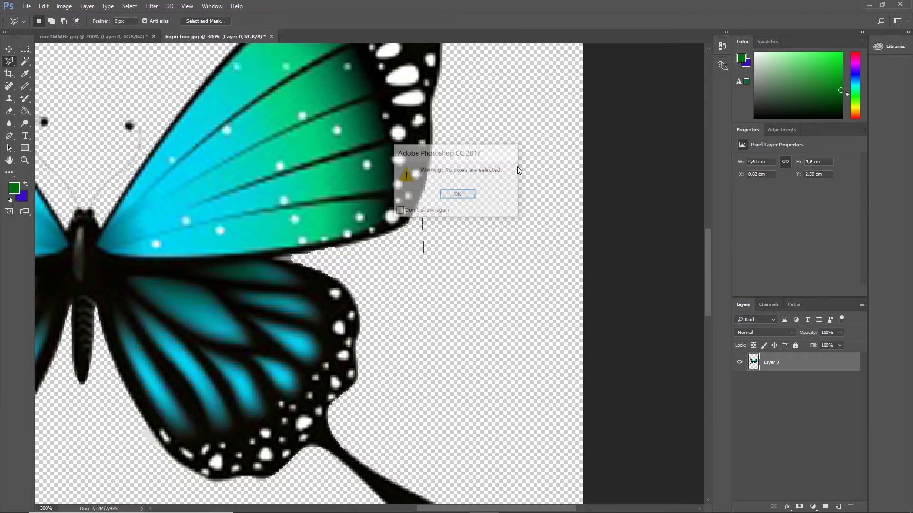
{"action": "left_click", "coordinate": [457, 195]}
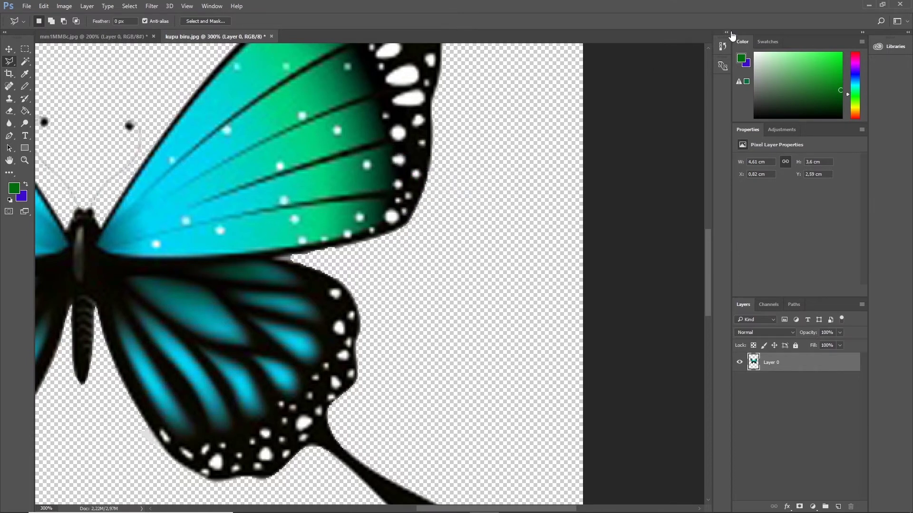
Step: Restore the earlier lasso selection by the wing from History and zoom to fit
{"action": "left_click", "coordinate": [723, 46]}
{"action": "left_click", "coordinate": [619, 245]}
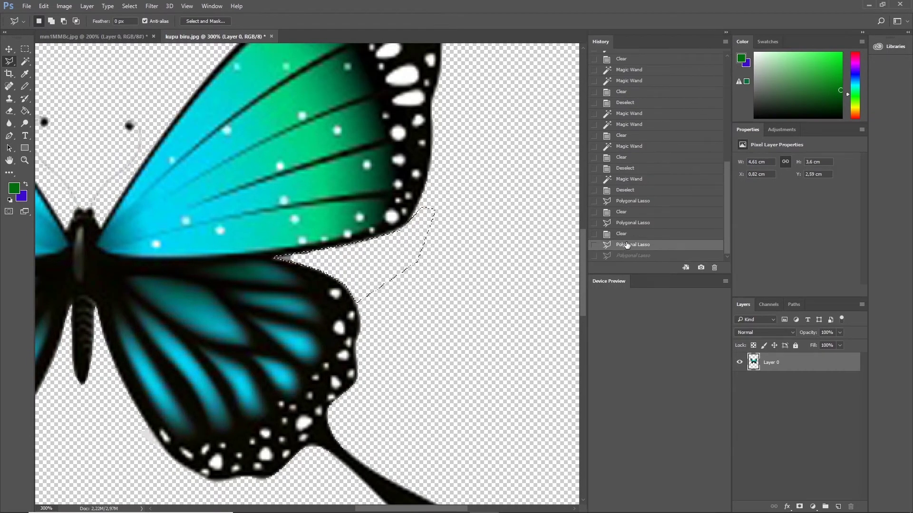
{"action": "left_click", "coordinate": [725, 32]}
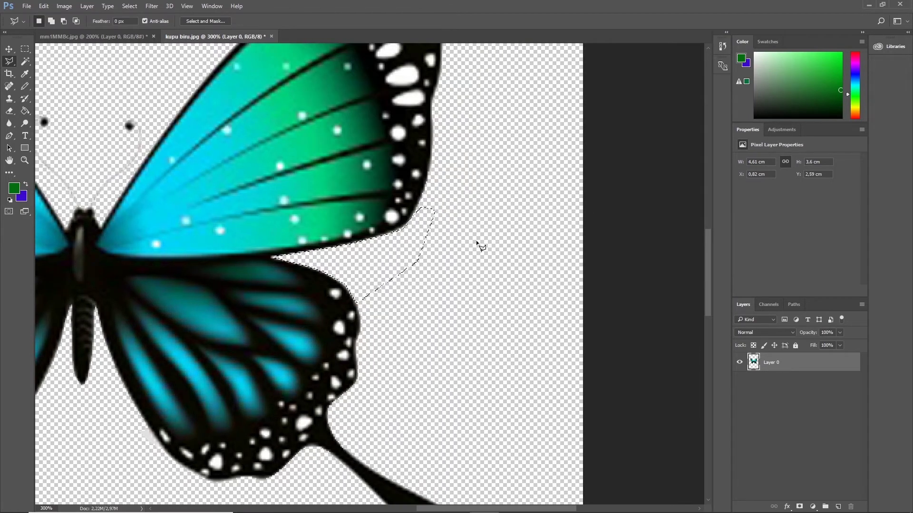
{"action": "key", "text": "ctrl+1"}
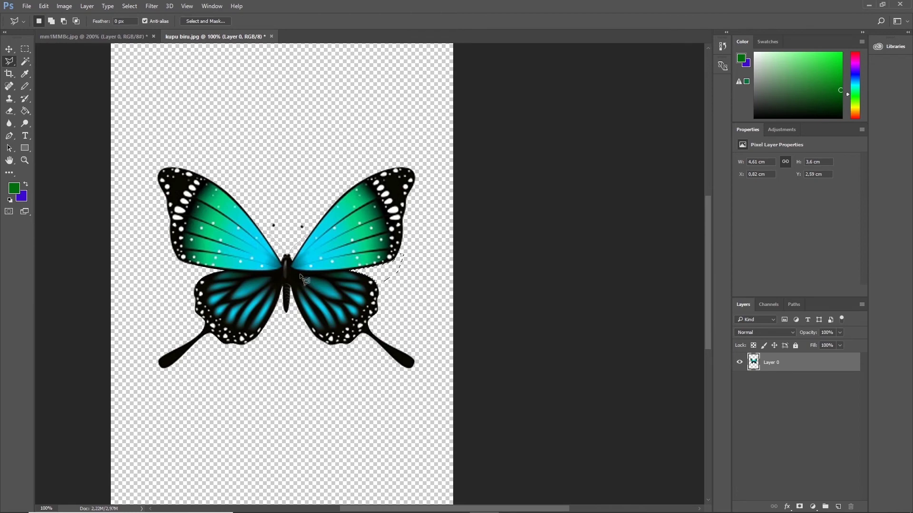
Step: Drop the leftover selection near the wing
{"action": "left_click", "coordinate": [9, 49]}
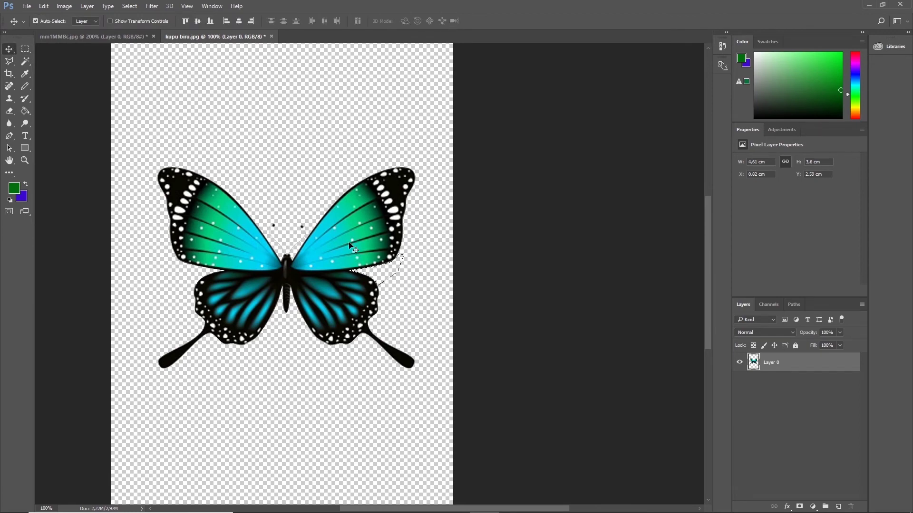
{"action": "left_click", "coordinate": [288, 130]}
{"action": "key", "text": "m"}
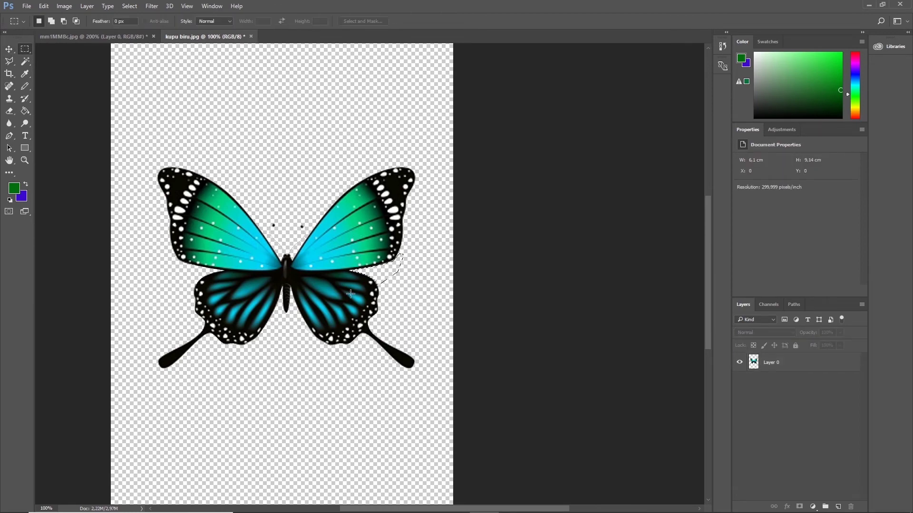
{"action": "left_click", "coordinate": [395, 272]}
{"action": "key", "text": "v"}
Step: Pick Layer 0, drag the butterfly lower on the canvas, and zoom out
{"action": "right_click", "coordinate": [347, 235]}
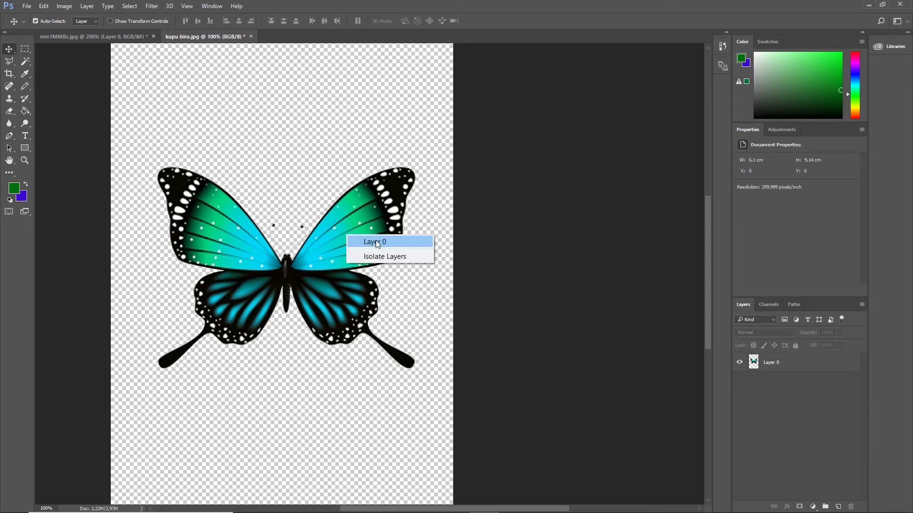
{"action": "left_click", "coordinate": [379, 241]}
{"action": "mouse_move", "coordinate": [360, 243]}
{"action": "left_mouse_down"}
{"action": "mouse_move", "coordinate": [340, 300]}
{"action": "mouse_move", "coordinate": [346, 276]}
{"action": "left_mouse_up"}
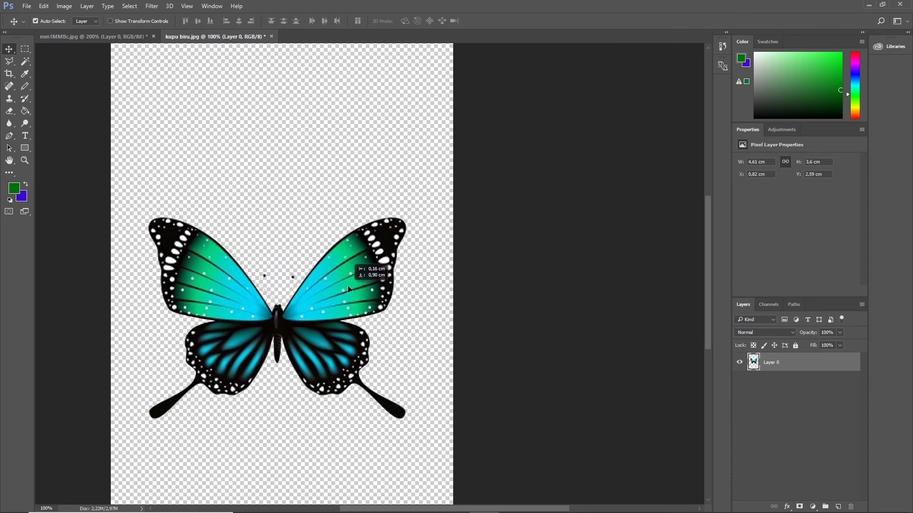
{"action": "left_click_drag", "start_coordinate": [346, 275], "coordinate": [345, 269]}
{"action": "key", "text": "ctrl+minus"}
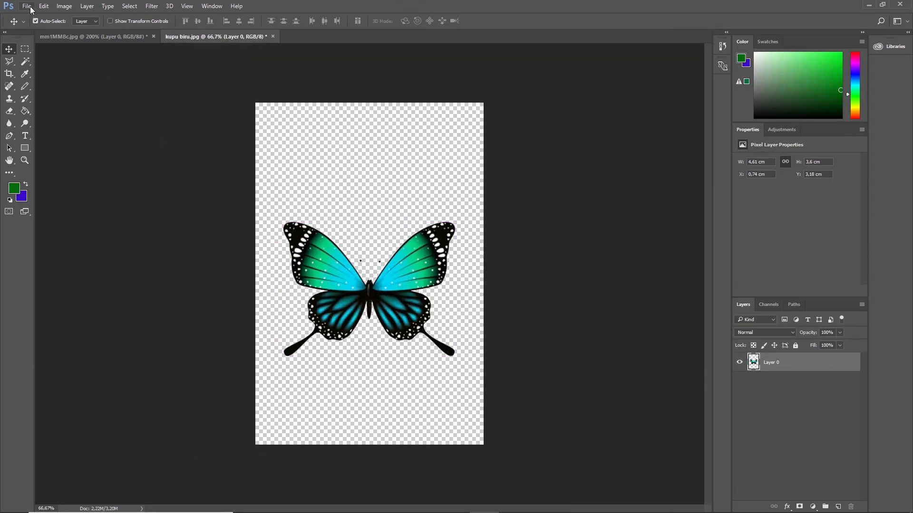
Step: Export the butterfly with Export As as a transparent PNG named kupu biru into New folder
{"action": "left_click", "coordinate": [27, 7]}
{"action": "mouse_move", "coordinate": [70, 178]}
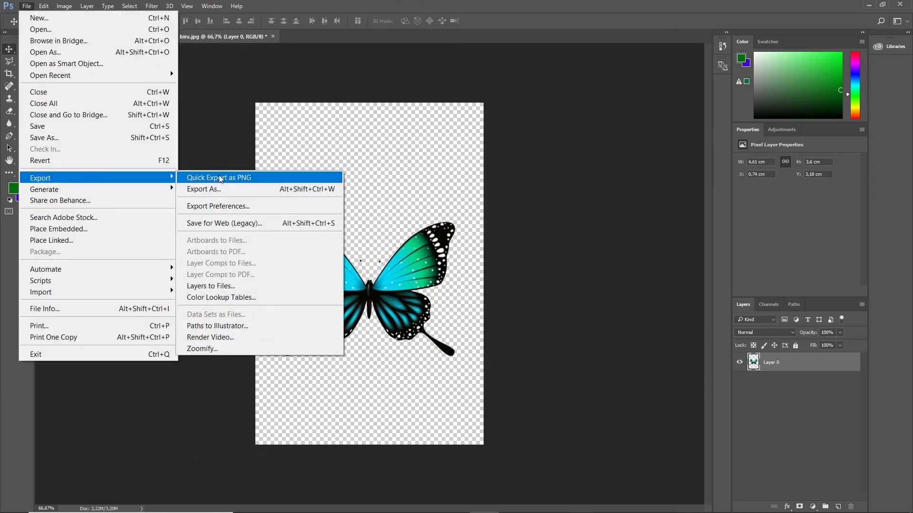
{"action": "left_click", "coordinate": [201, 189]}
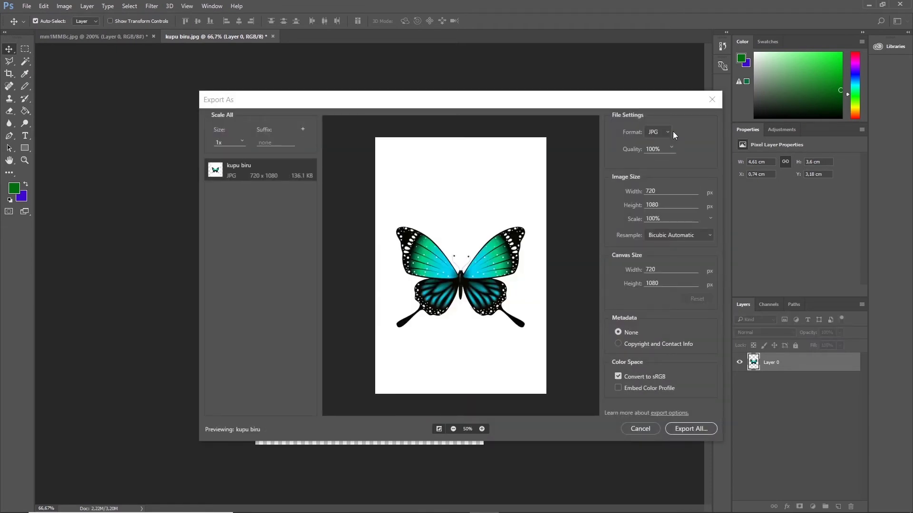
{"action": "left_click", "coordinate": [669, 133]}
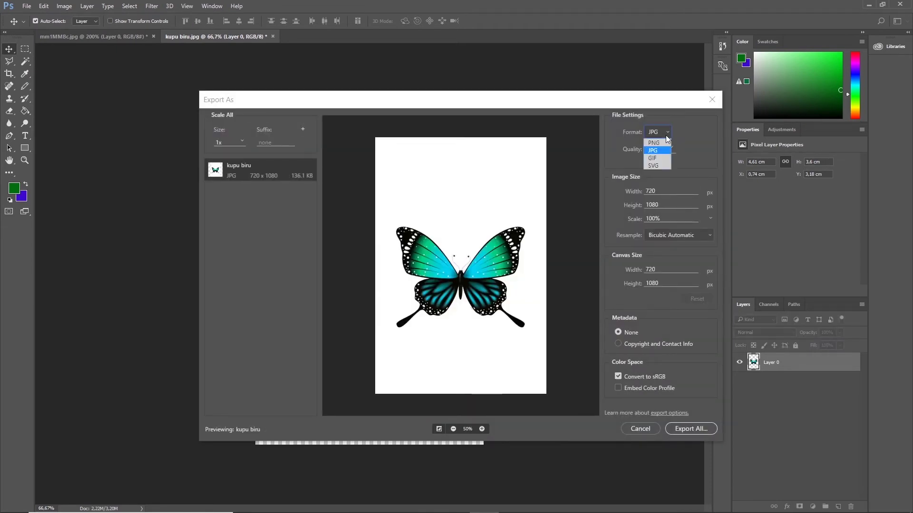
{"action": "left_click", "coordinate": [658, 142]}
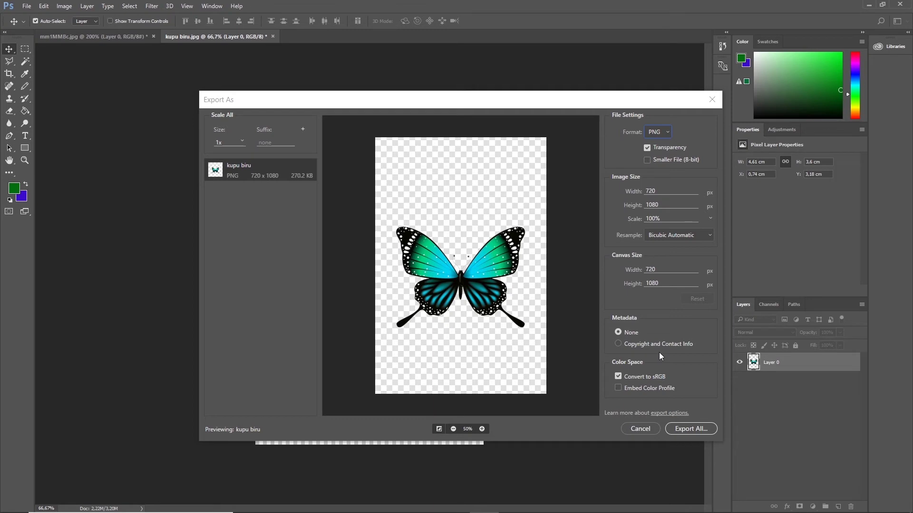
{"action": "left_click", "coordinate": [692, 429]}
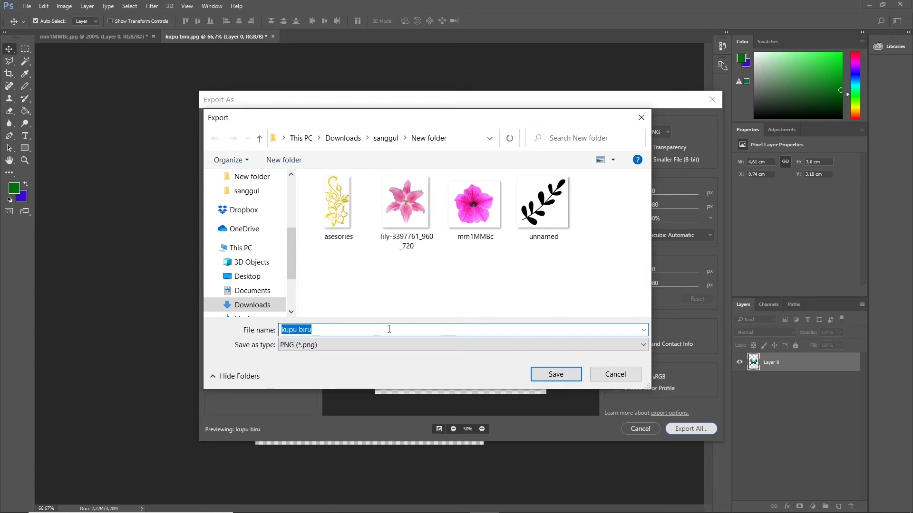
{"action": "left_click", "coordinate": [564, 375]}
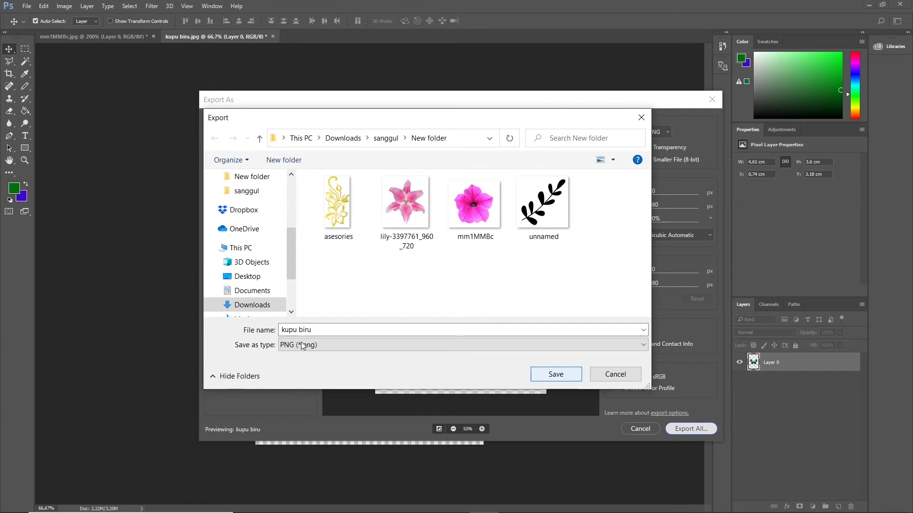
{"action": "left_click", "coordinate": [534, 375]}
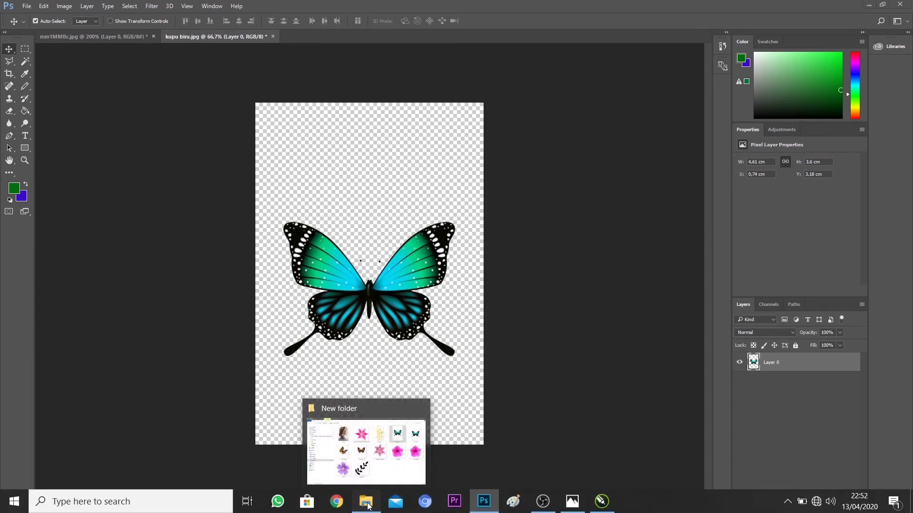
Step: Drag the exported kupu biru PNG from the New folder into the CorelDRAW design
{"action": "left_click", "coordinate": [366, 501]}
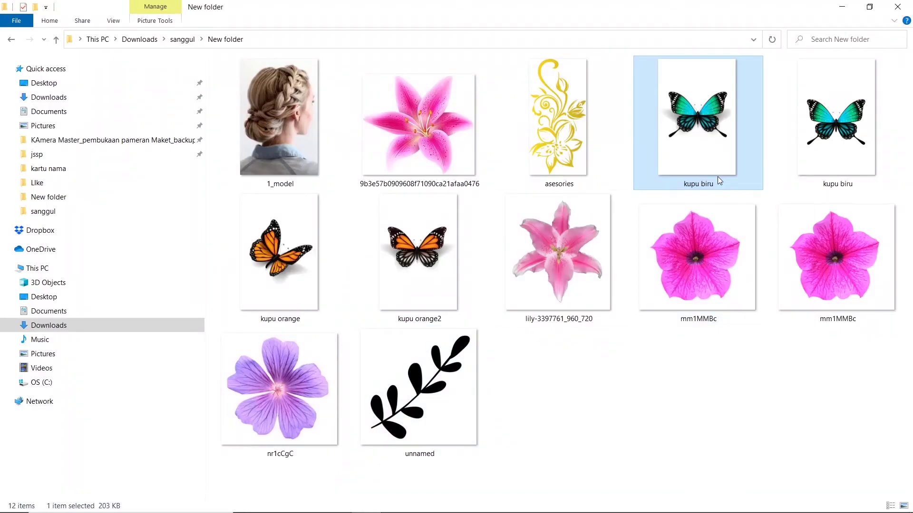
{"action": "mouse_move", "coordinate": [837, 122]}
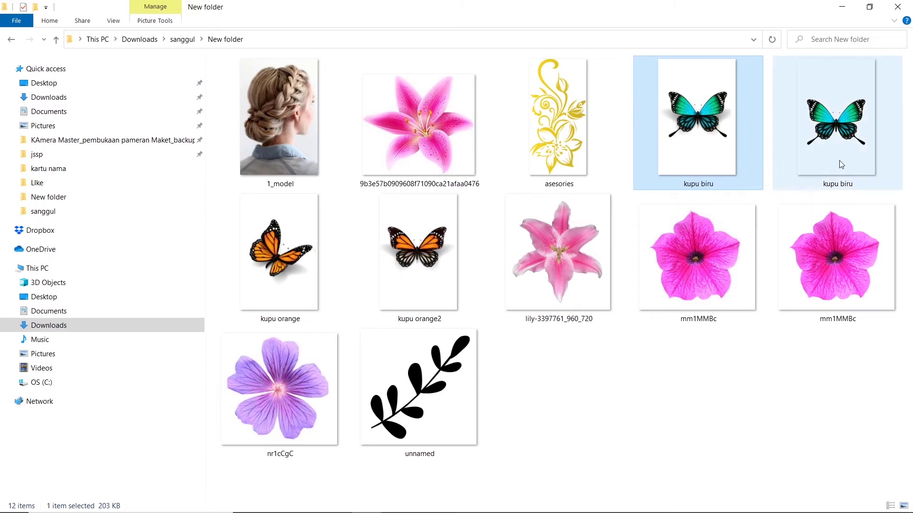
{"action": "mouse_move", "coordinate": [848, 107]}
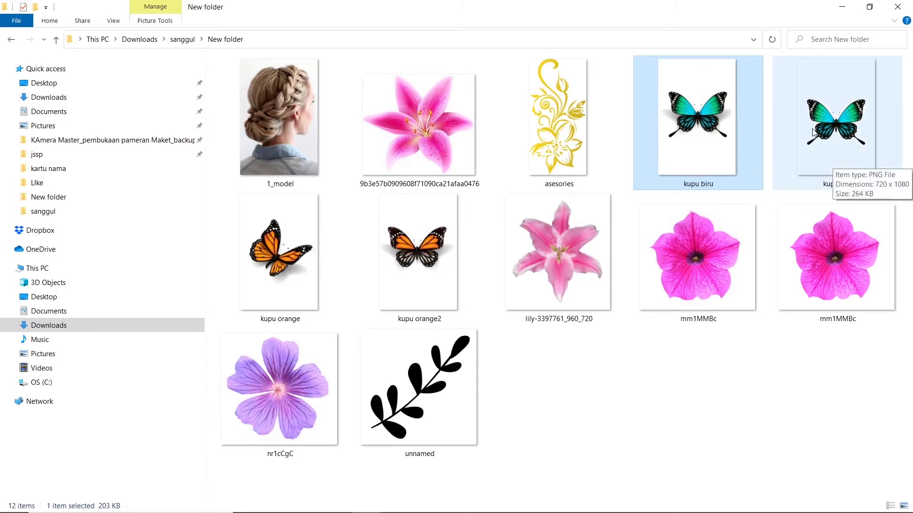
{"action": "left_click", "coordinate": [851, 114]}
{"action": "left_click_drag", "start_coordinate": [834, 119], "coordinate": [605, 506]}
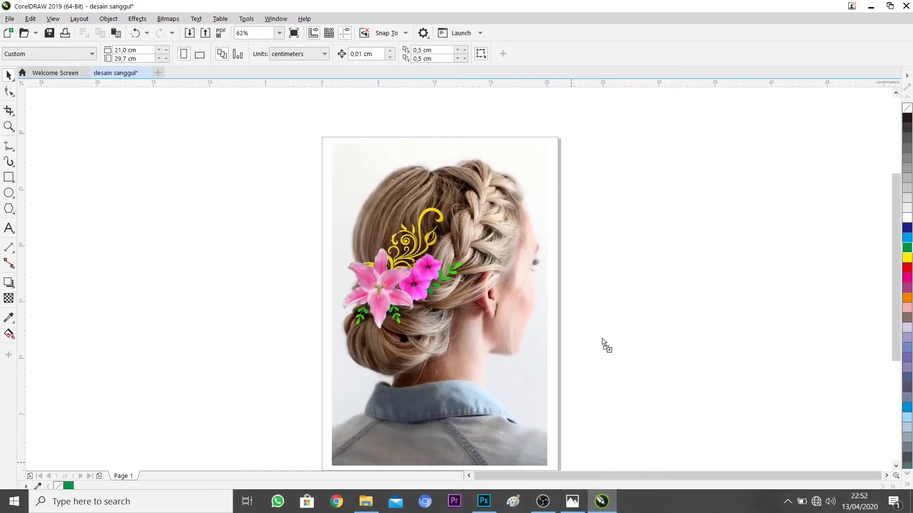
{"action": "left_click_drag", "start_coordinate": [605, 506], "coordinate": [618, 268]}
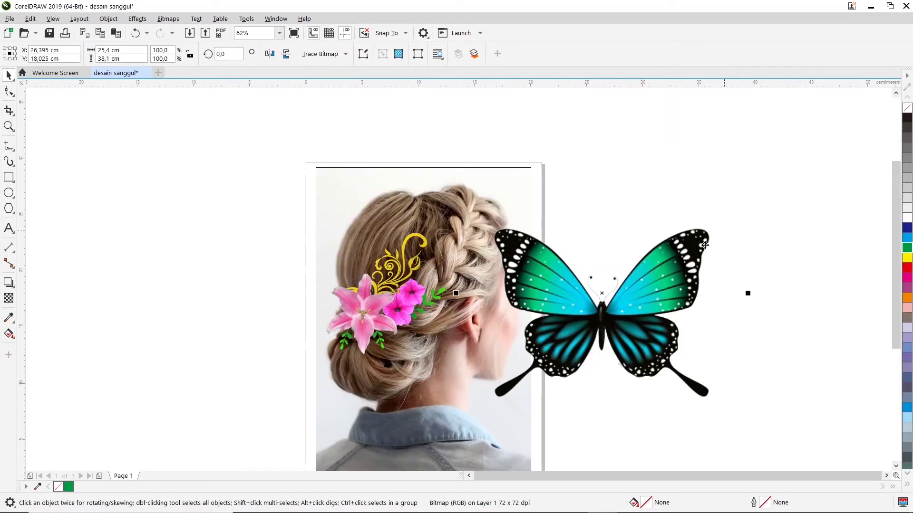
Step: Shrink the butterfly bitmap in stages from about 38% down to about 10%
{"action": "left_click_drag", "start_coordinate": [684, 248], "coordinate": [757, 214]}
{"action": "scroll", "coordinate": [765, 221], "scroll_direction": "down", "scroll_amount": 2}
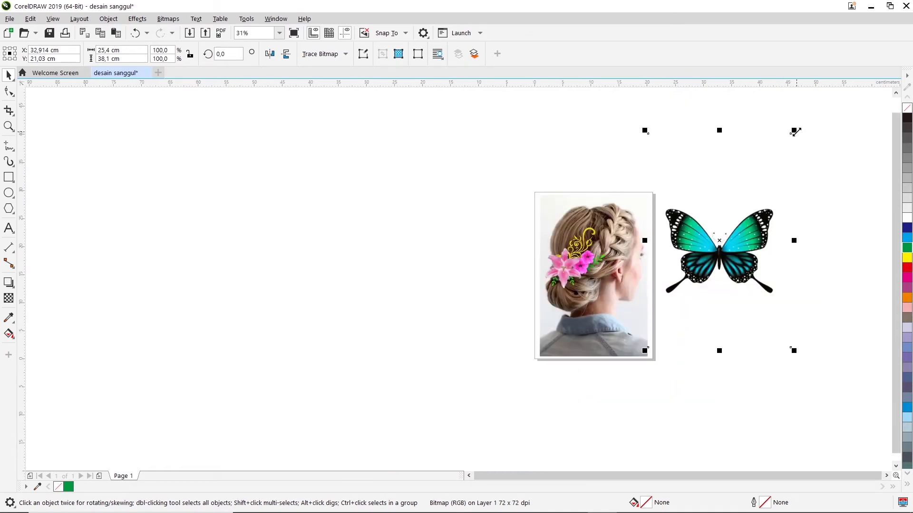
{"action": "left_click_drag", "start_coordinate": [794, 131], "coordinate": [774, 199]}
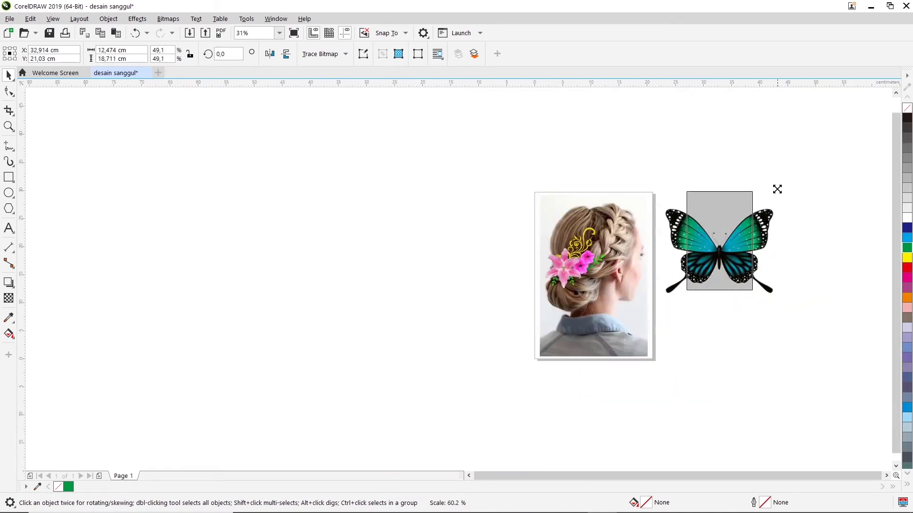
{"action": "left_click_drag", "start_coordinate": [751, 195], "coordinate": [739, 222]}
{"action": "scroll", "coordinate": [727, 228], "scroll_direction": "up", "scroll_amount": 1}
{"action": "scroll", "coordinate": [726, 231], "scroll_direction": "up", "scroll_amount": 1}
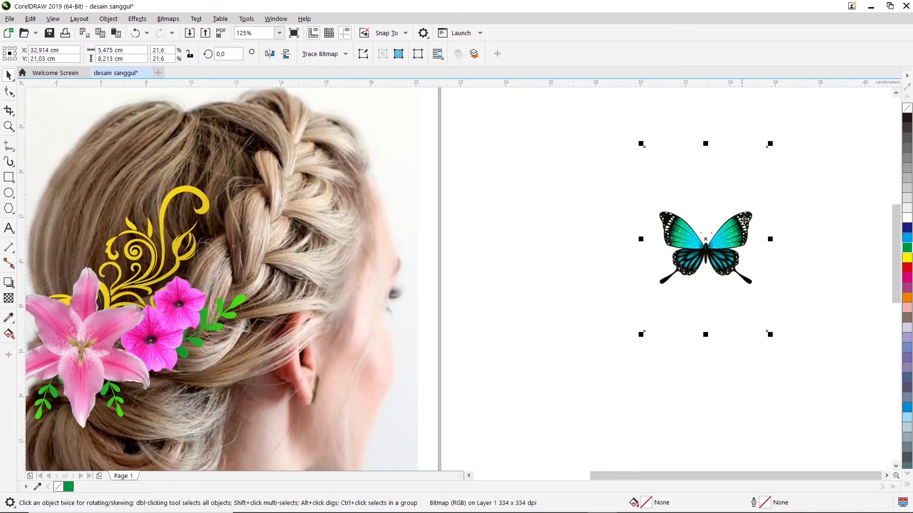
{"action": "left_click_drag", "start_coordinate": [770, 144], "coordinate": [756, 189]}
{"action": "left_click_drag", "start_coordinate": [703, 238], "coordinate": [510, 202]}
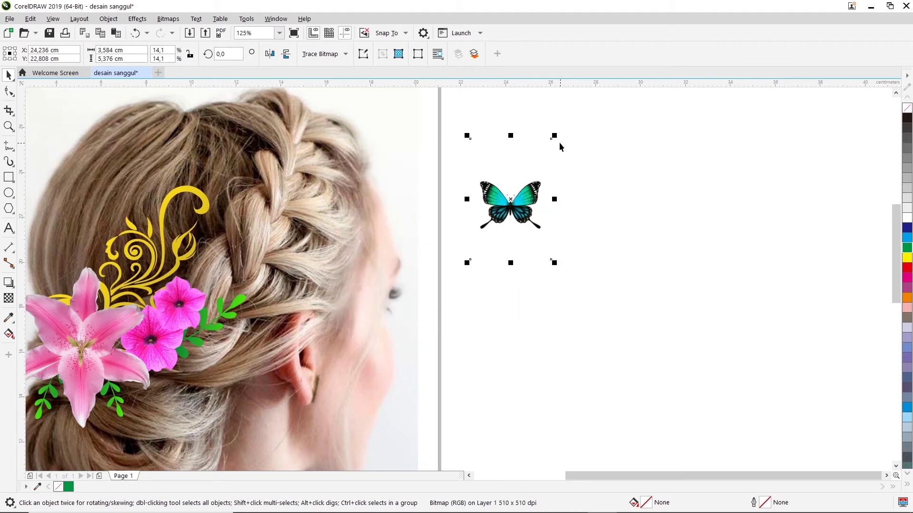
{"action": "left_click_drag", "start_coordinate": [551, 135], "coordinate": [547, 159]}
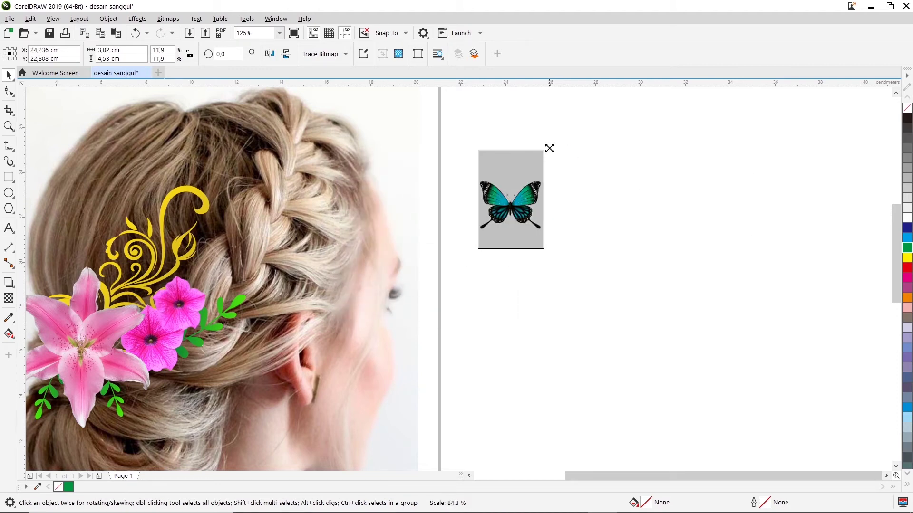
Step: Move the butterfly onto the braided hair and enlarge it slightly
{"action": "left_click", "coordinate": [513, 199]}
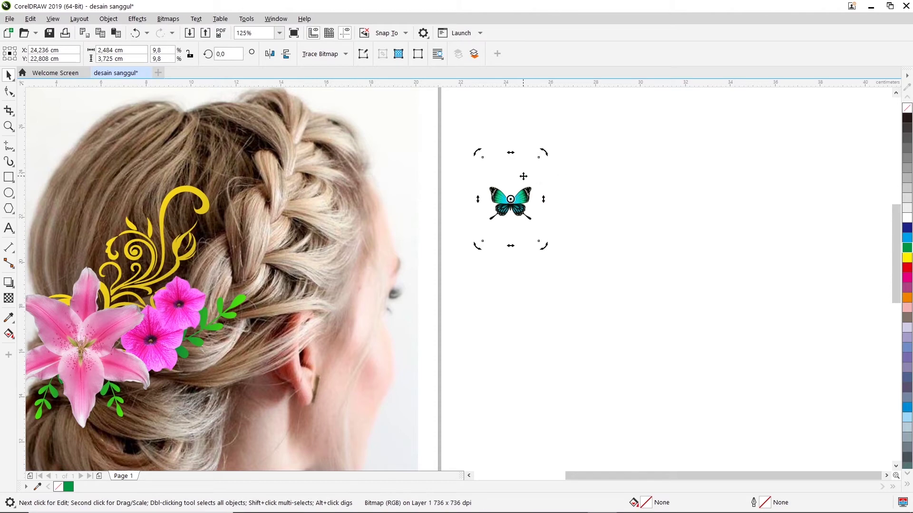
{"action": "left_click", "coordinate": [513, 202]}
{"action": "left_click_drag", "start_coordinate": [513, 202], "coordinate": [275, 190]}
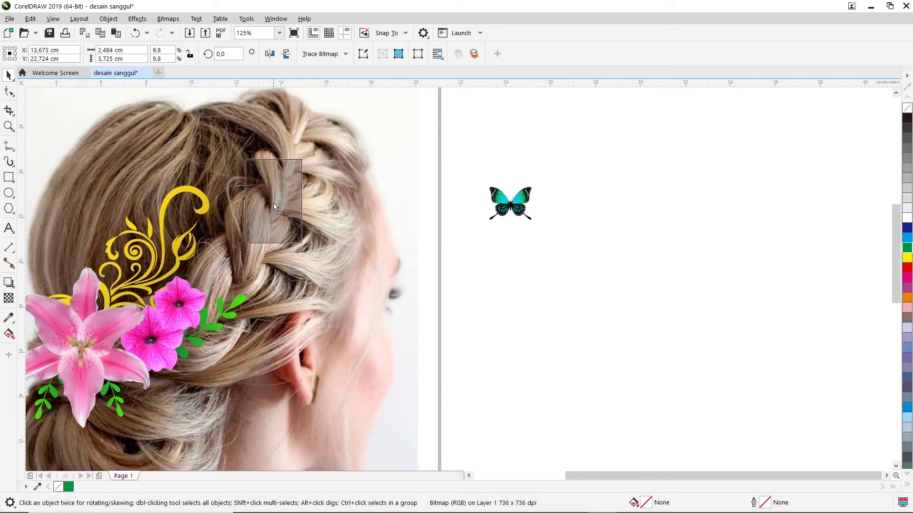
{"action": "left_click_drag", "start_coordinate": [275, 190], "coordinate": [277, 211]}
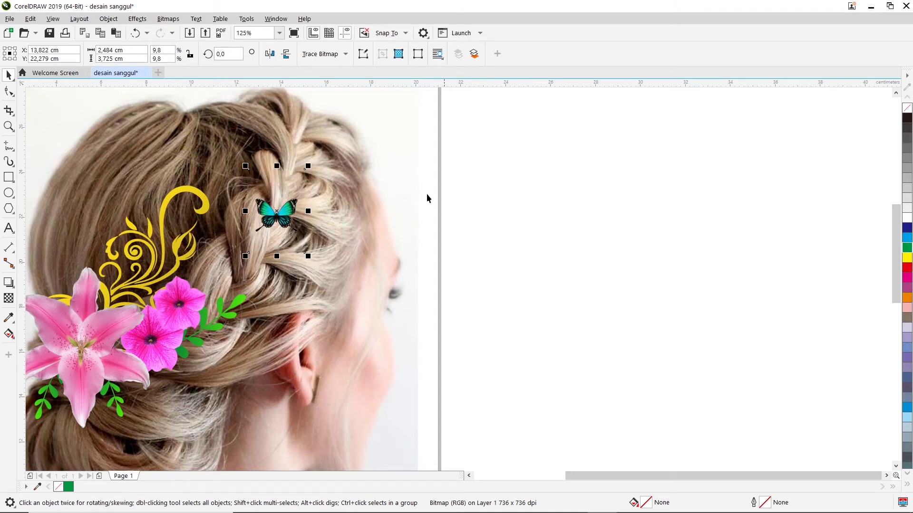
{"action": "left_click_drag", "start_coordinate": [308, 166], "coordinate": [319, 150]}
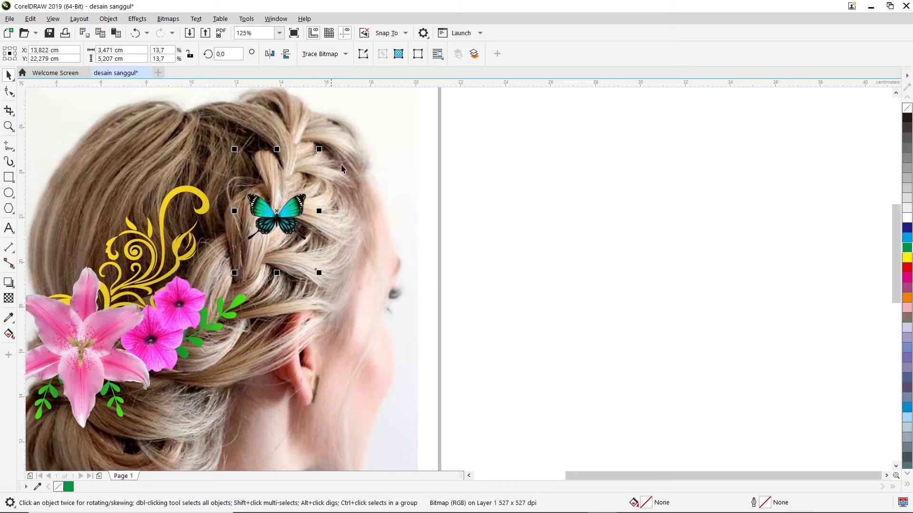
{"action": "left_click_drag", "start_coordinate": [599, 476], "coordinate": [584, 476]}
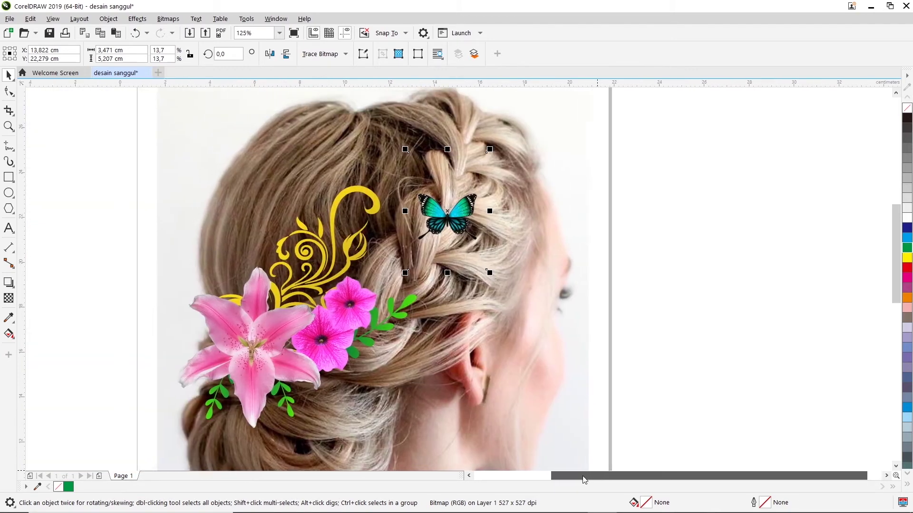
{"action": "left_click", "coordinate": [467, 202]}
Step: Tilt the butterfly, enlarge it, and move it down-left on the braid
{"action": "mouse_move", "coordinate": [491, 149]}
{"action": "left_mouse_down"}
{"action": "mouse_move", "coordinate": [514, 157]}
{"action": "mouse_move", "coordinate": [513, 131]}
{"action": "left_mouse_up"}
{"action": "left_click", "coordinate": [464, 221]}
{"action": "left_click_drag", "start_coordinate": [473, 207], "coordinate": [478, 194]}
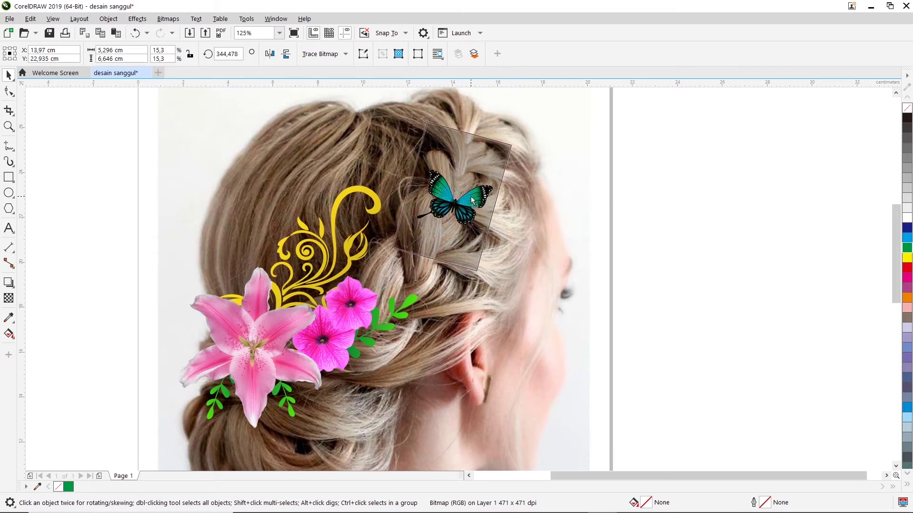
{"action": "mouse_move", "coordinate": [475, 196]}
{"action": "left_mouse_down"}
{"action": "mouse_move", "coordinate": [465, 243]}
{"action": "mouse_move", "coordinate": [470, 229]}
{"action": "left_mouse_up"}
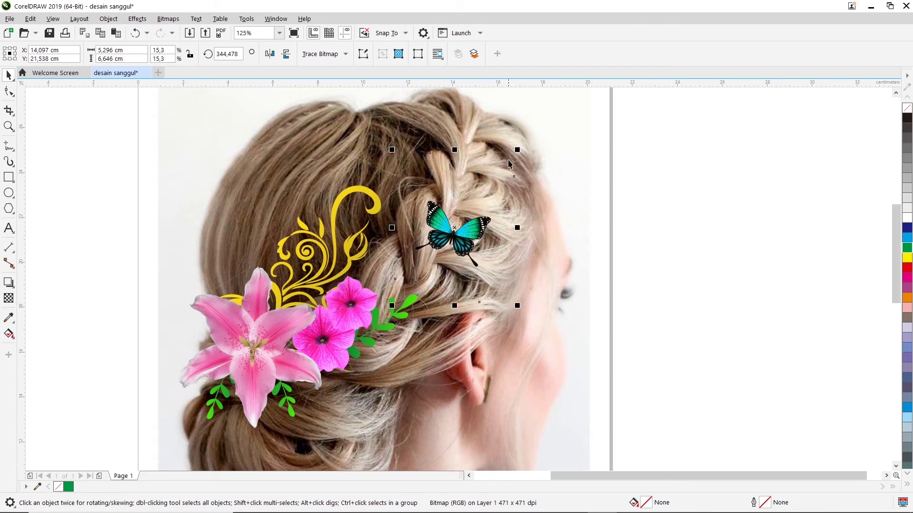
{"action": "left_click_drag", "start_coordinate": [517, 150], "coordinate": [525, 145]}
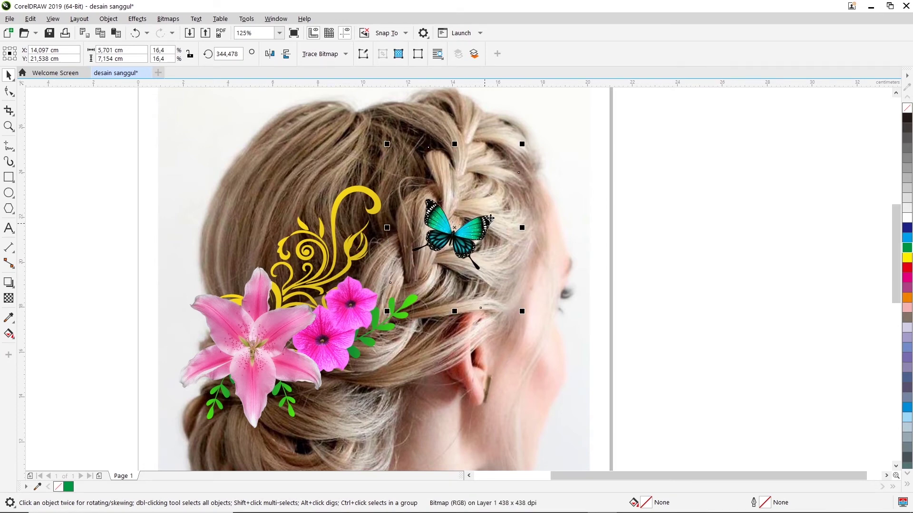
Step: Nudge the butterfly's position on the braid and enlarge it slightly
{"action": "left_click", "coordinate": [631, 201]}
{"action": "left_click", "coordinate": [489, 231]}
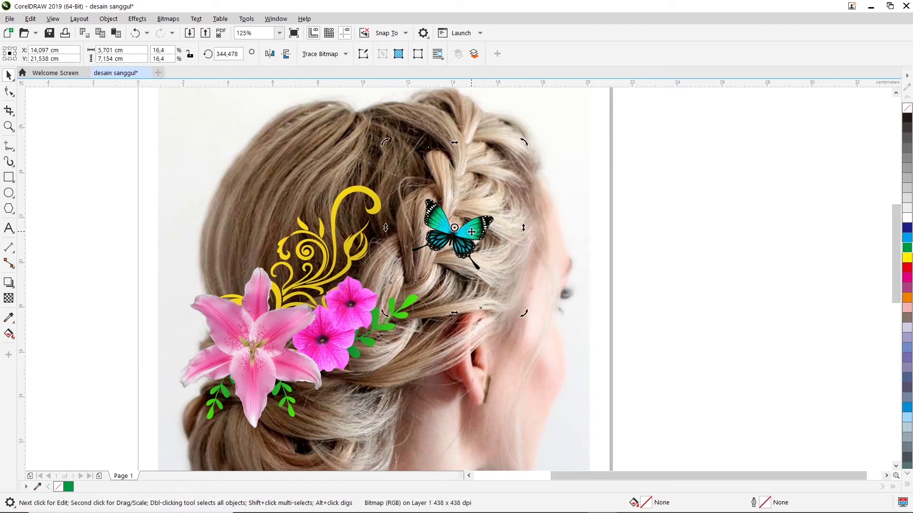
{"action": "left_click", "coordinate": [471, 231]}
{"action": "left_click_drag", "start_coordinate": [471, 231], "coordinate": [472, 231]}
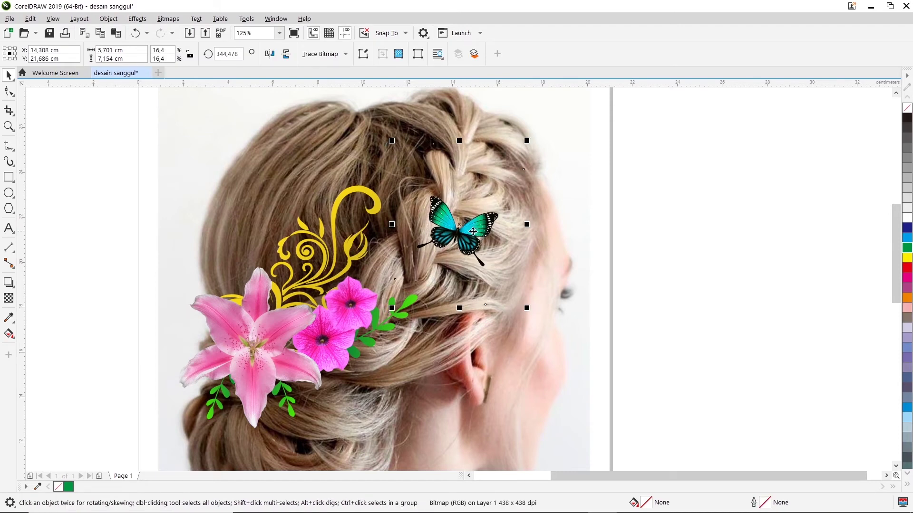
{"action": "left_click", "coordinate": [472, 231]}
{"action": "left_click_drag", "start_coordinate": [478, 231], "coordinate": [474, 234]}
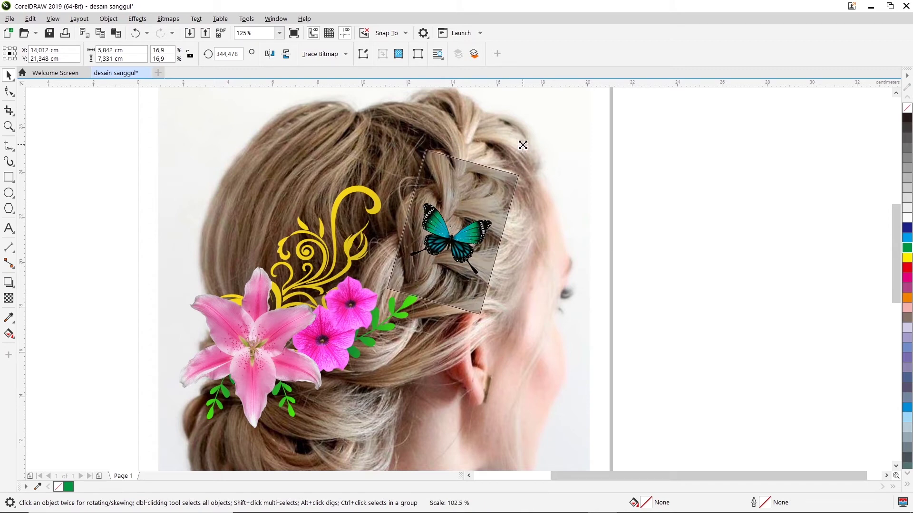
{"action": "left_click_drag", "start_coordinate": [521, 149], "coordinate": [524, 143]}
{"action": "left_click", "coordinate": [637, 181]}
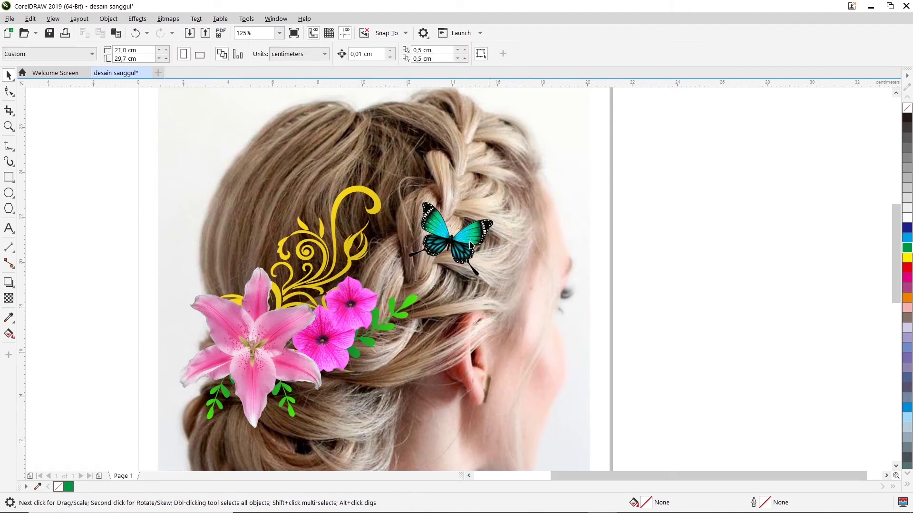
{"action": "left_click", "coordinate": [477, 240]}
Step: Move the butterfly up, shrink it a little, and shift it back over the braid
{"action": "right_click", "coordinate": [479, 236]}
{"action": "left_click", "coordinate": [624, 218]}
{"action": "left_click_drag", "start_coordinate": [473, 239], "coordinate": [480, 192]}
{"action": "left_click", "coordinate": [505, 165]}
{"action": "left_click", "coordinate": [465, 215]}
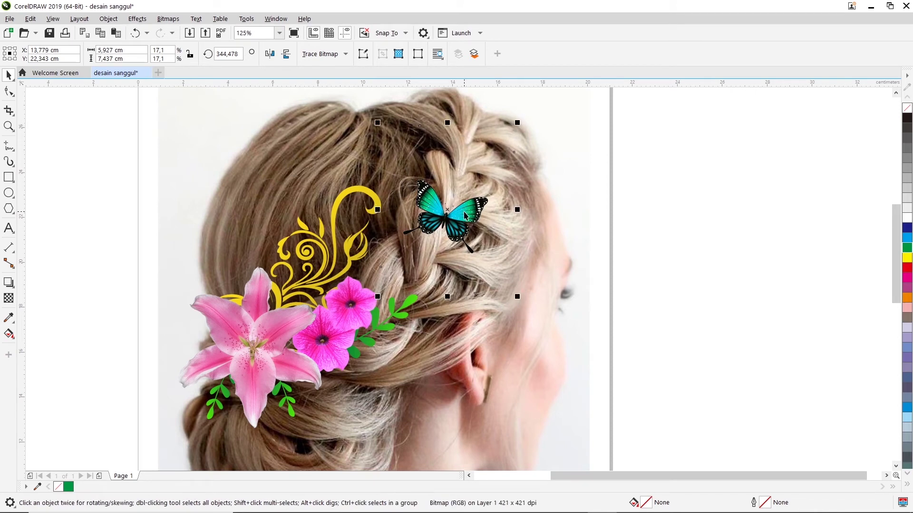
{"action": "left_click_drag", "start_coordinate": [517, 122], "coordinate": [509, 134]}
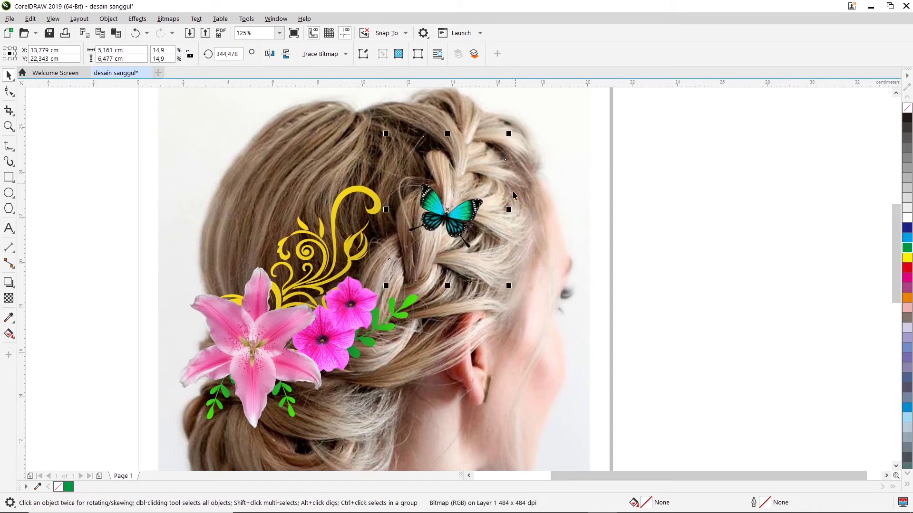
{"action": "left_click_drag", "start_coordinate": [469, 209], "coordinate": [648, 232]}
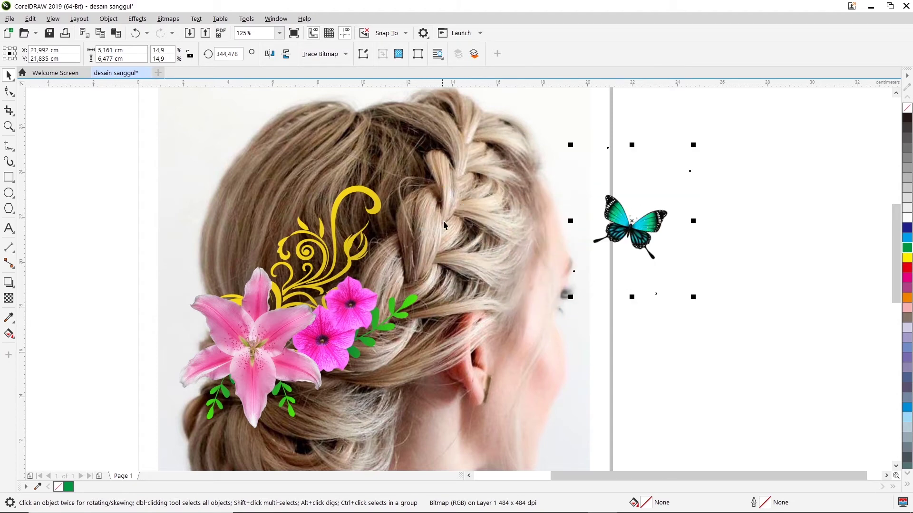
{"action": "mouse_move", "coordinate": [625, 223]}
{"action": "left_mouse_down"}
{"action": "mouse_move", "coordinate": [441, 200]}
{"action": "mouse_move", "coordinate": [473, 246]}
{"action": "mouse_move", "coordinate": [438, 200]}
{"action": "mouse_move", "coordinate": [441, 248]}
{"action": "left_mouse_up"}
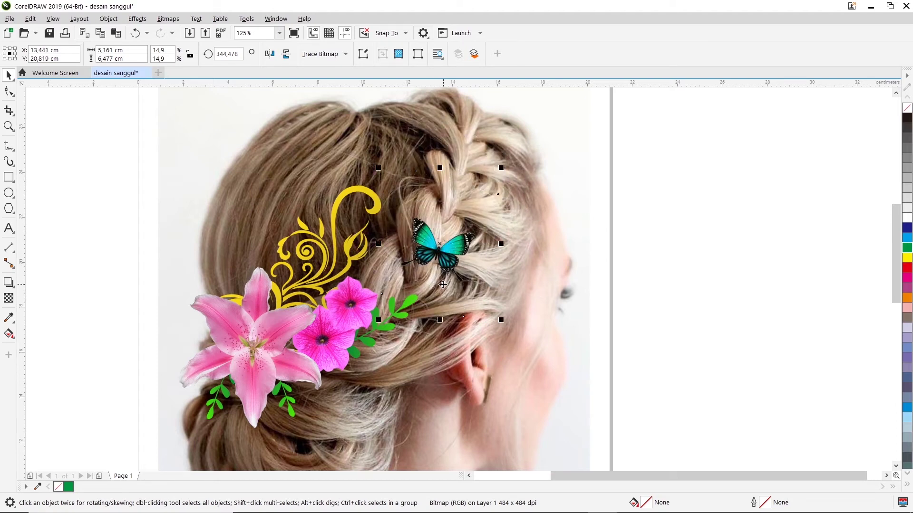
Step: Enlarge the butterfly a bit more, rotate it further clockwise, and deselect it
{"action": "left_click_drag", "start_coordinate": [502, 168], "coordinate": [508, 162]}
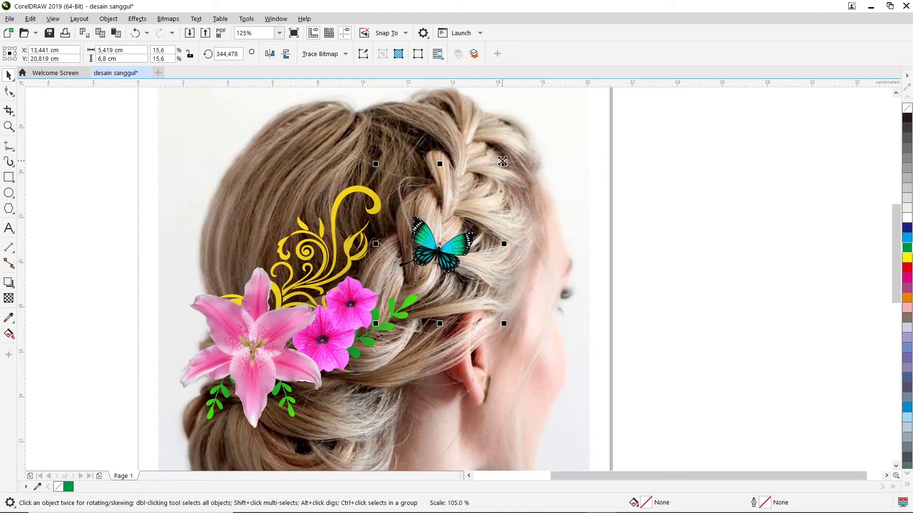
{"action": "left_click_drag", "start_coordinate": [441, 255], "coordinate": [446, 250]}
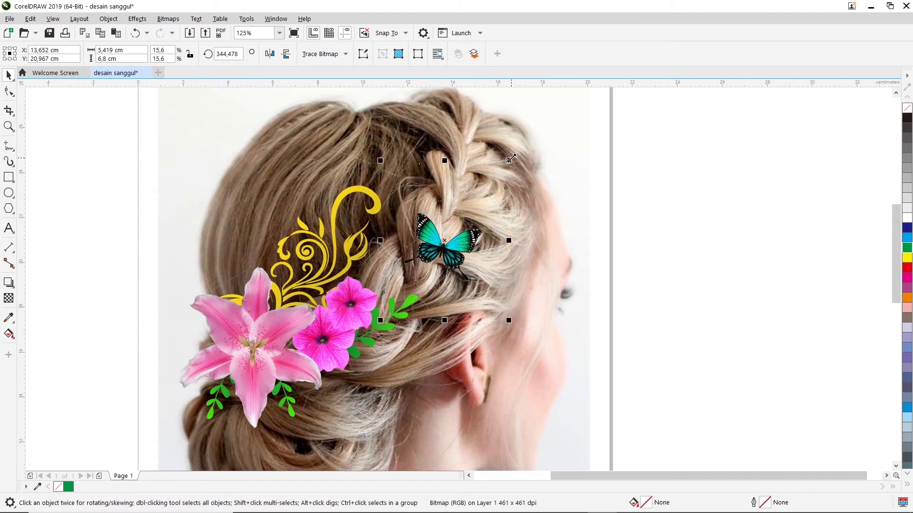
{"action": "left_click_drag", "start_coordinate": [510, 159], "coordinate": [517, 153]}
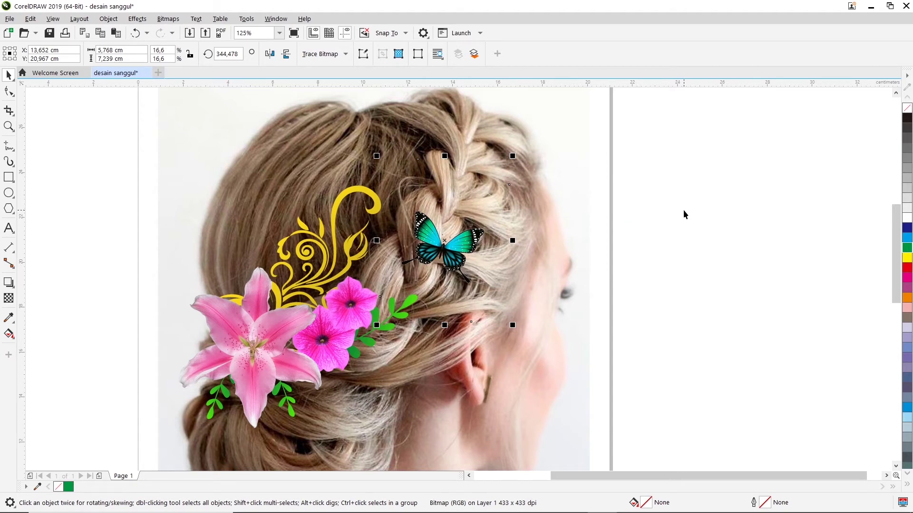
{"action": "left_click", "coordinate": [463, 243]}
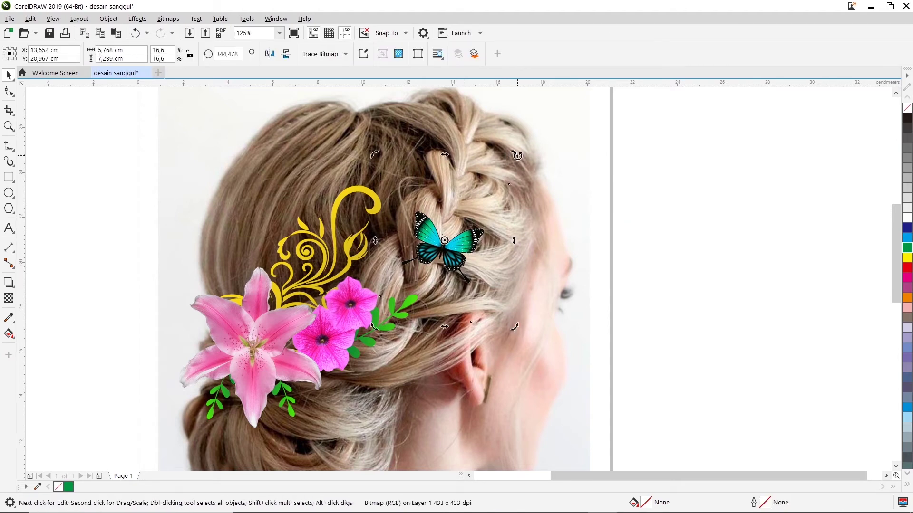
{"action": "left_click_drag", "start_coordinate": [517, 155], "coordinate": [528, 169]}
{"action": "left_click", "coordinate": [657, 183]}
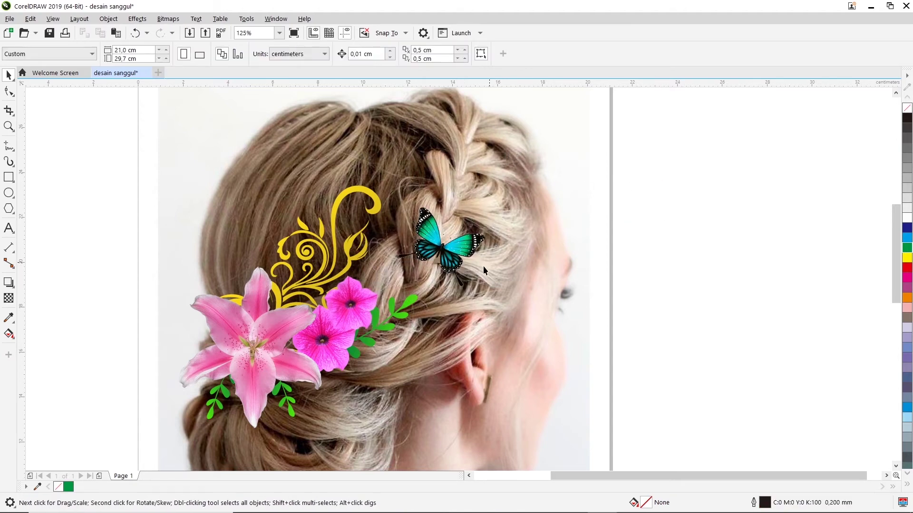
{"action": "scroll", "coordinate": [480, 265], "scroll_direction": "down", "scroll_amount": 2}
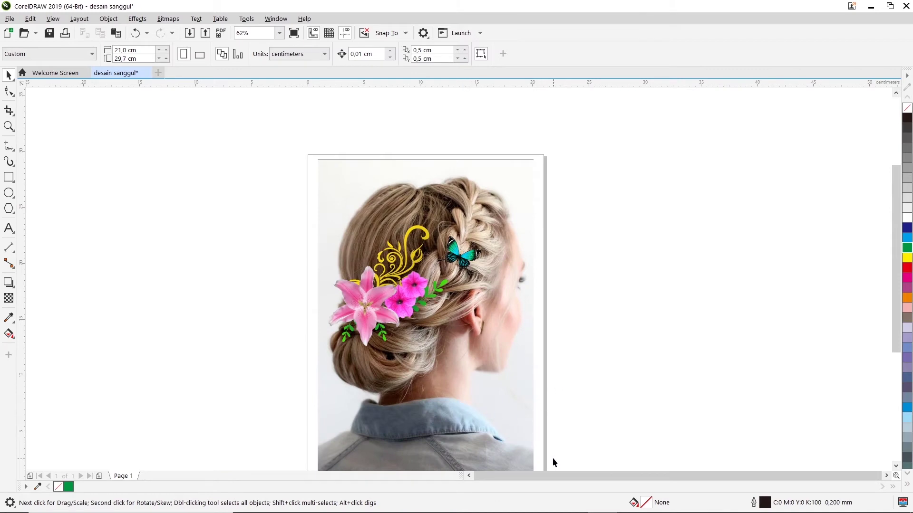
{"action": "left_click", "coordinate": [366, 501]}
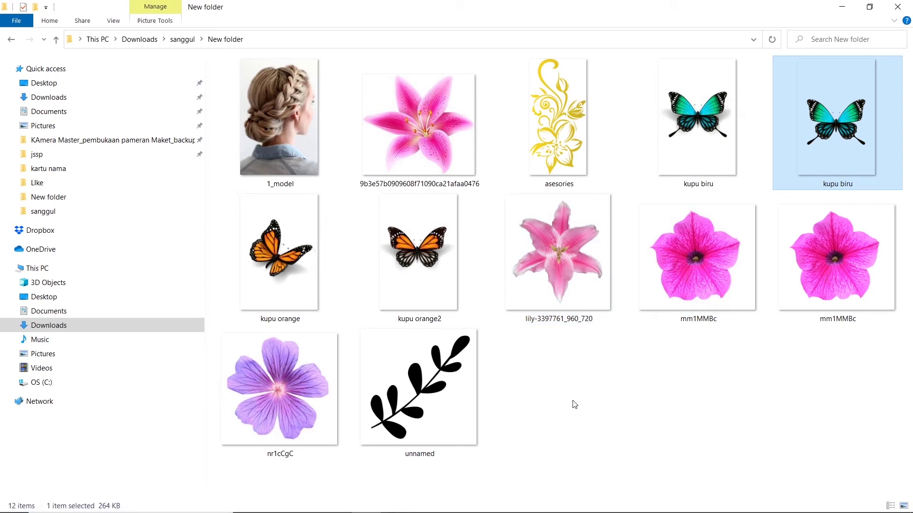
{"action": "mouse_move", "coordinate": [280, 253]}
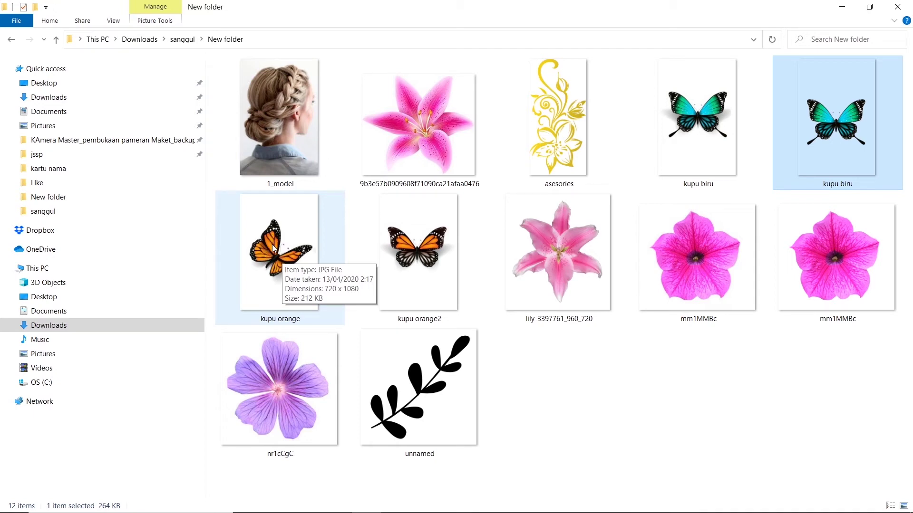
Step: Open kupu orange.jpg in Photoshop from File Explorer and unlock its background as Layer 0
{"action": "left_click_drag", "start_coordinate": [272, 244], "coordinate": [491, 507]}
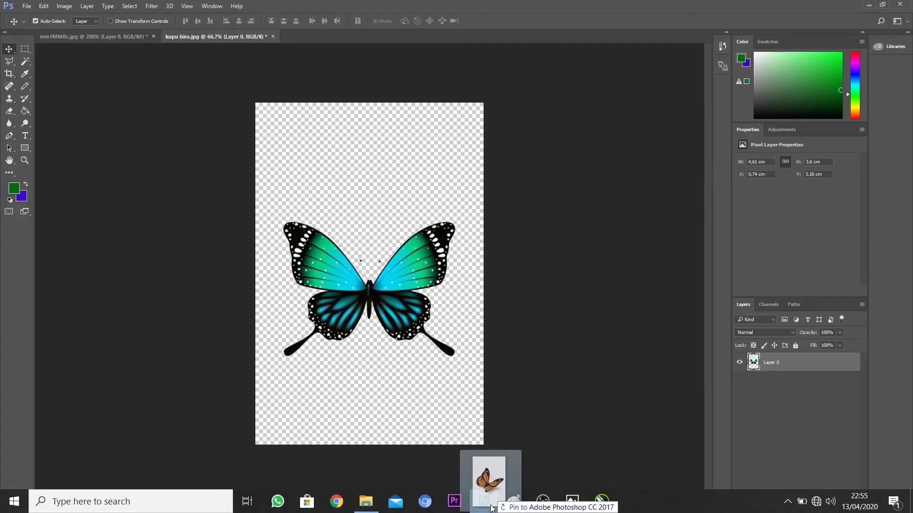
{"action": "left_click_drag", "start_coordinate": [491, 507], "coordinate": [369, 38]}
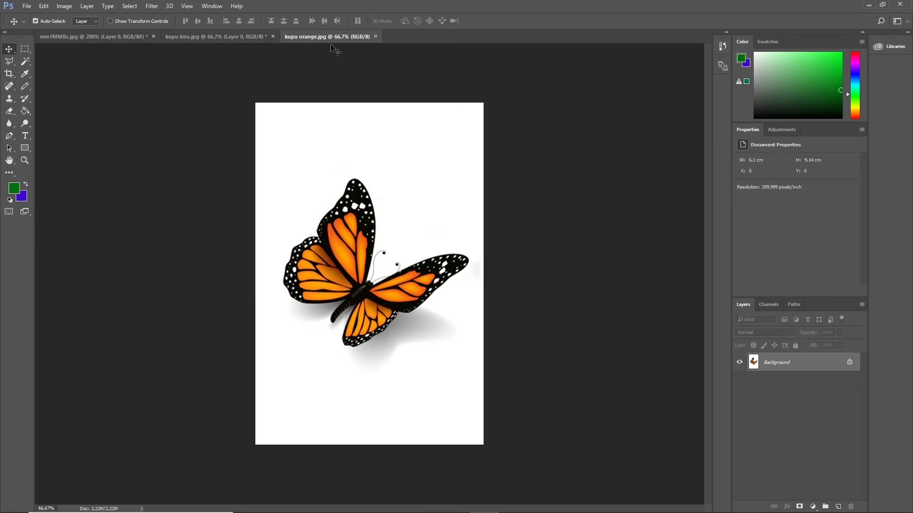
{"action": "left_click", "coordinate": [850, 363]}
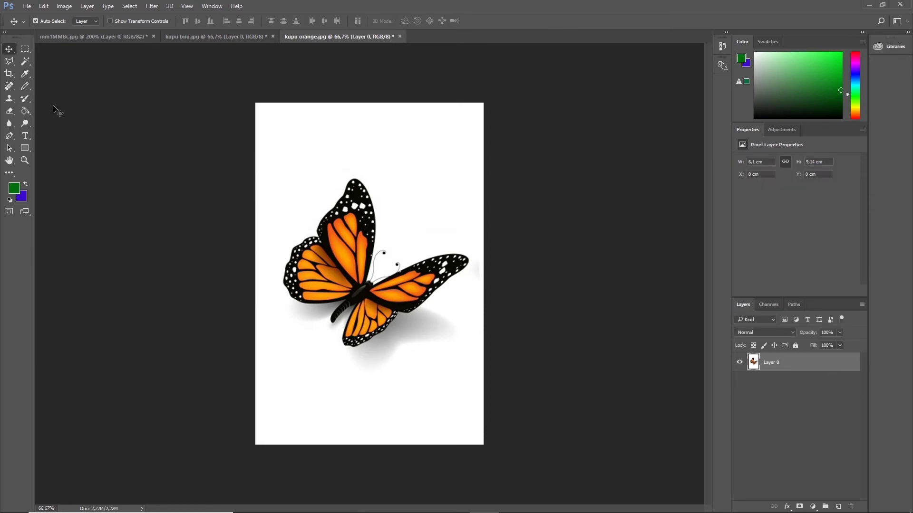
Step: Delete the white background around the orange butterfly with the Magic Wand
{"action": "left_click", "coordinate": [24, 62]}
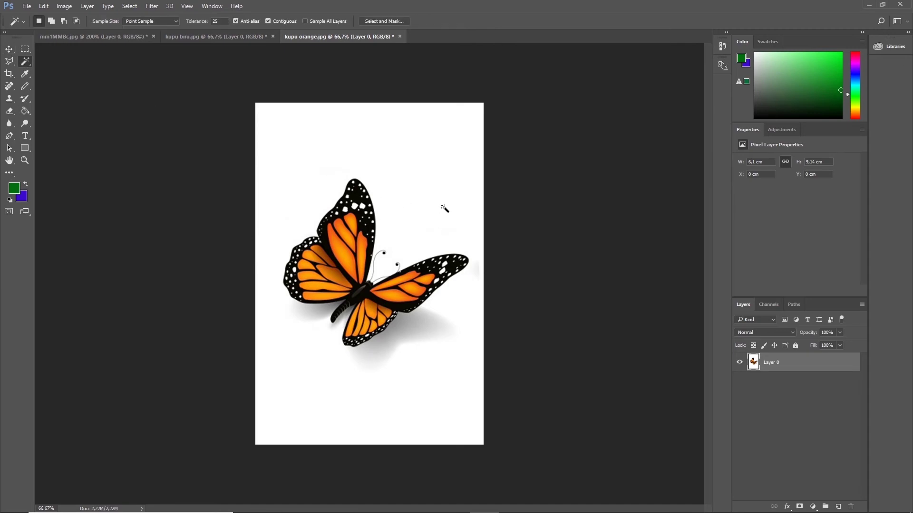
{"action": "left_click", "coordinate": [444, 206]}
{"action": "key", "text": "Delete"}
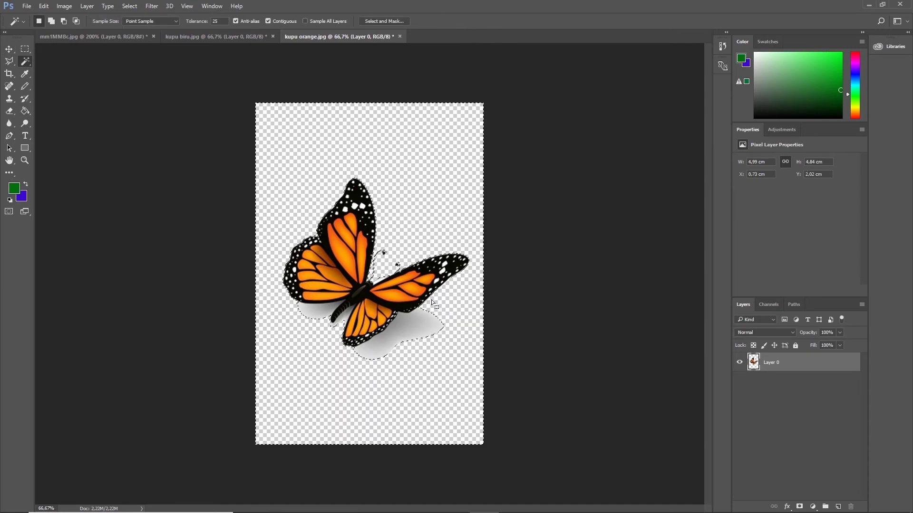
{"action": "key", "text": "ctrl+plus"}
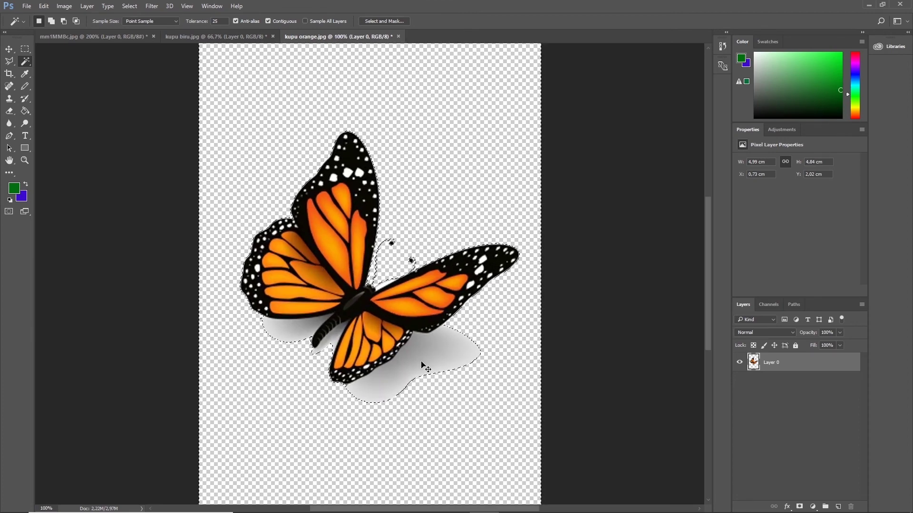
{"action": "key", "text": "ctrl+plus"}
{"action": "scroll", "coordinate": [456, 372], "scroll_direction": "down", "scroll_amount": 1}
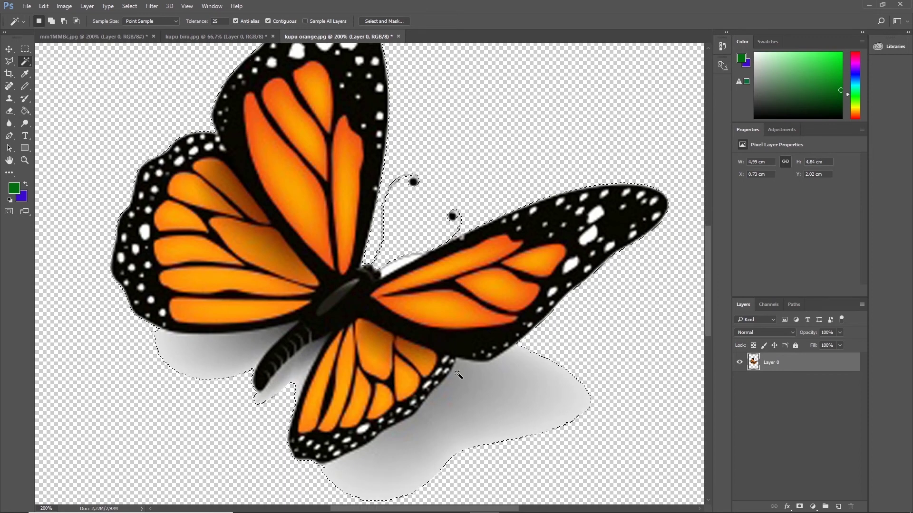
{"action": "key", "text": "ctrl+d"}
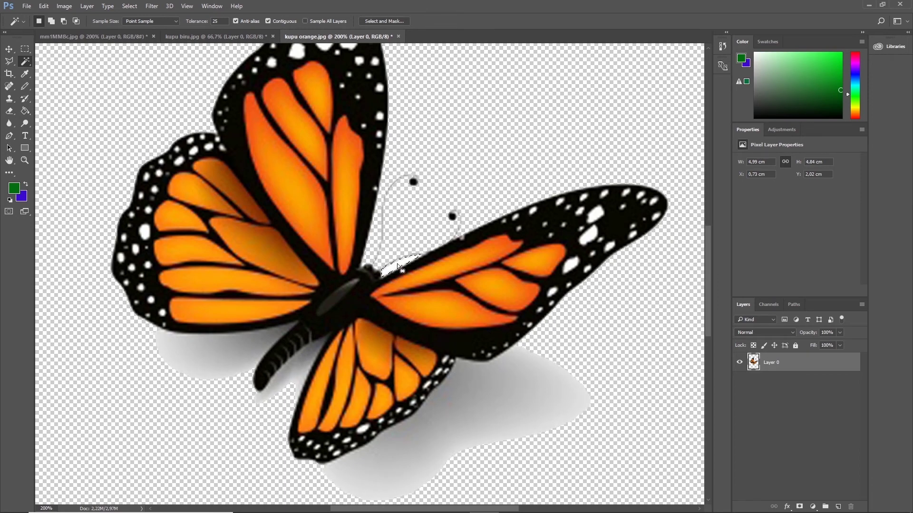
Step: Erase the grey shadows under the right wing, beside the body and below the left wing
{"action": "left_click", "coordinate": [477, 415]}
{"action": "key", "text": "Delete"}
{"action": "left_click", "coordinate": [372, 490]}
{"action": "key", "text": "Delete"}
{"action": "left_click", "coordinate": [455, 414]}
{"action": "key", "text": "Delete"}
{"action": "left_click", "coordinate": [269, 436]}
{"action": "left_click", "coordinate": [265, 398]}
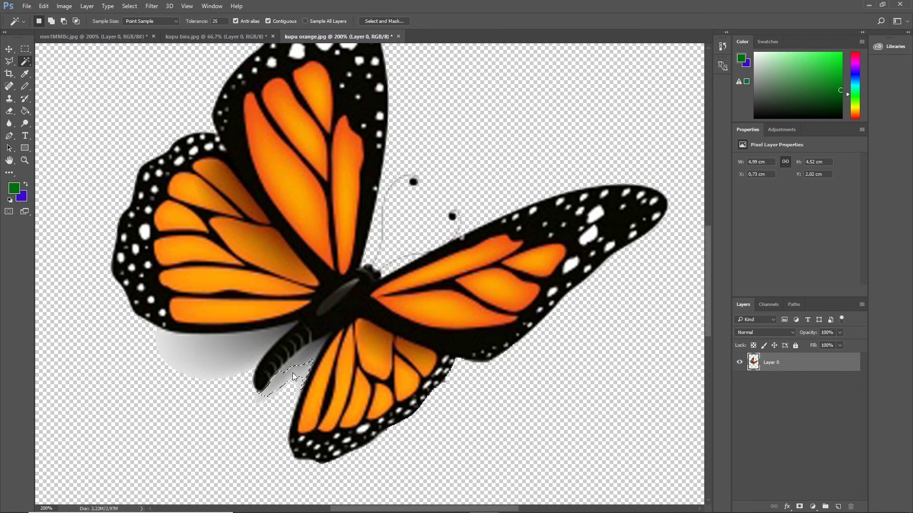
{"action": "key", "text": "Delete"}
{"action": "left_click", "coordinate": [200, 367]}
{"action": "key", "text": "Delete"}
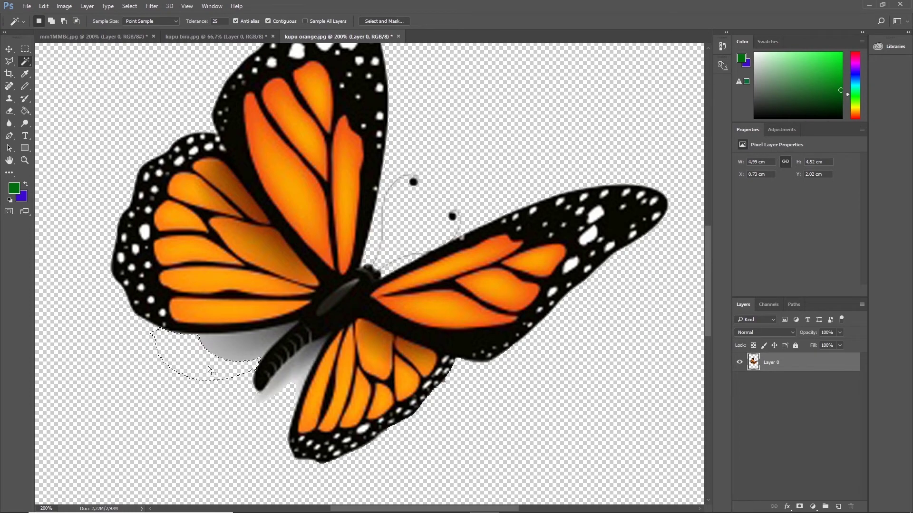
{"action": "key", "text": "Delete"}
Step: Erase the faint grey patches around the body and abdomen tip, then deselect
{"action": "left_click", "coordinate": [287, 332]}
{"action": "key", "text": "Delete"}
{"action": "left_click", "coordinate": [304, 358]}
{"action": "key", "text": "Delete"}
{"action": "key", "text": "Delete"}
{"action": "left_click", "coordinate": [273, 397]}
{"action": "key", "text": "Delete"}
{"action": "key", "text": "Delete"}
{"action": "left_click", "coordinate": [273, 387]}
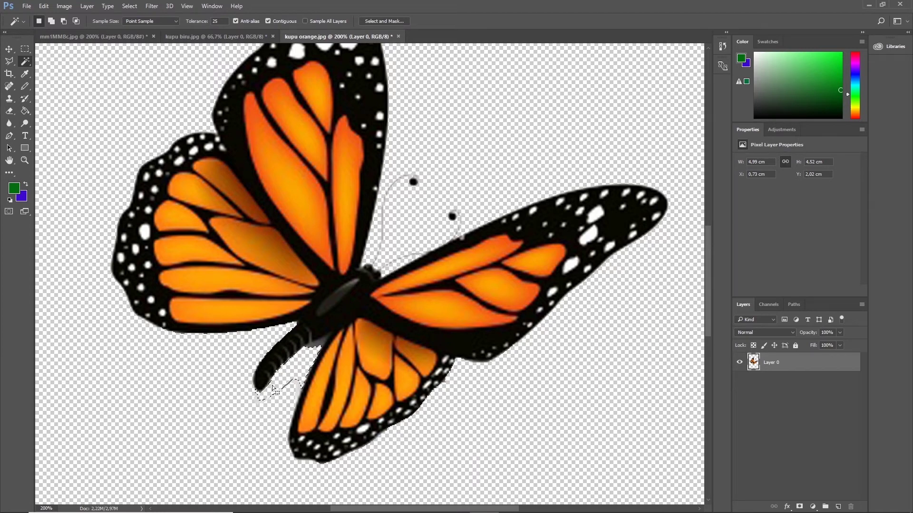
{"action": "key", "text": "Delete"}
{"action": "left_click", "coordinate": [296, 399]}
{"action": "key", "text": "Delete"}
{"action": "key", "text": "ctrl+d"}
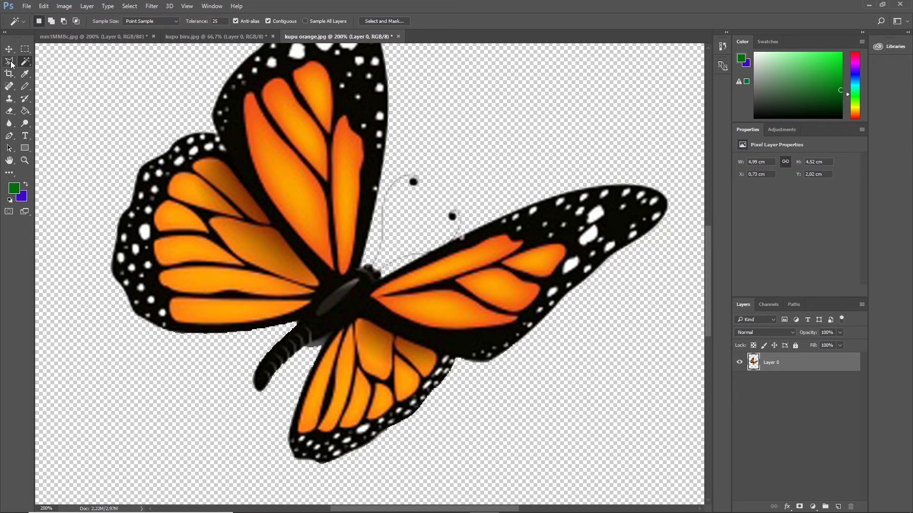
Step: Outline the shadow along the tail edge with the Polygonal Lasso Tool
{"action": "left_click", "coordinate": [12, 64]}
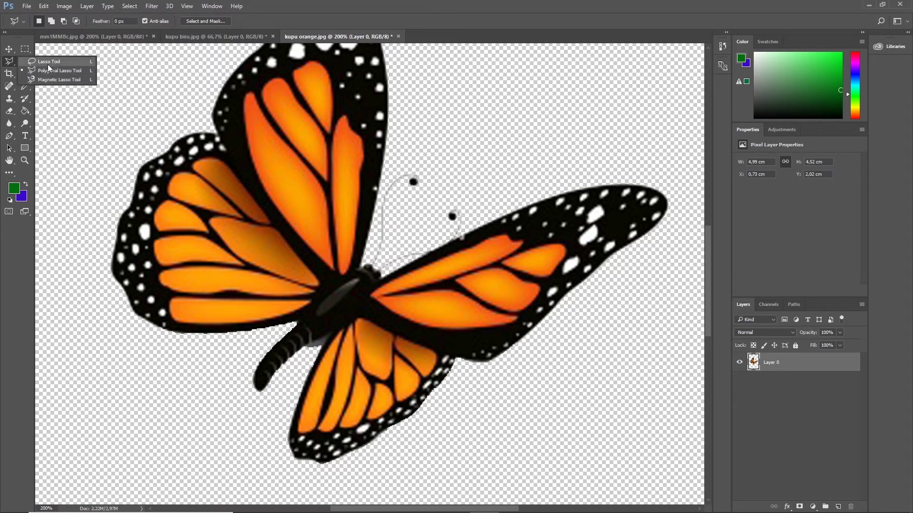
{"action": "left_click", "coordinate": [46, 70]}
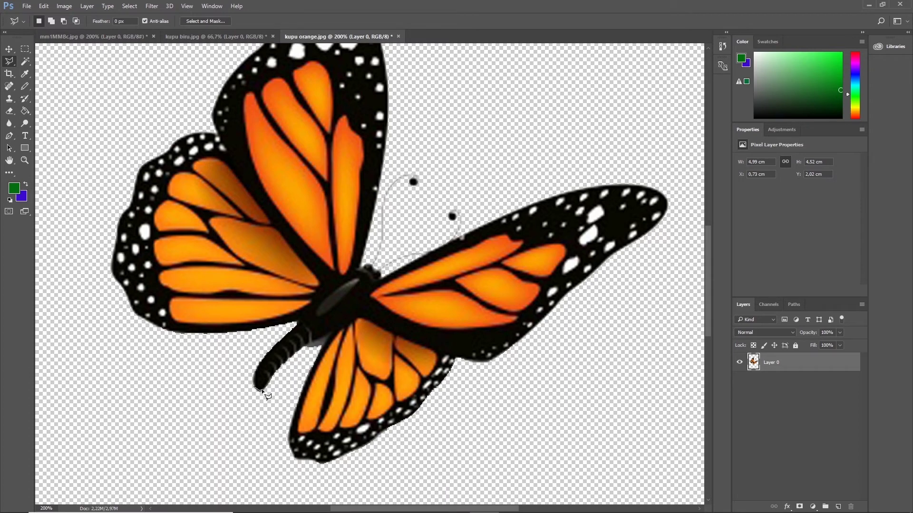
{"action": "left_click", "coordinate": [278, 371]}
{"action": "left_click", "coordinate": [291, 355]}
{"action": "left_click", "coordinate": [332, 334]}
{"action": "left_click", "coordinate": [305, 382]}
{"action": "left_click", "coordinate": [296, 460]}
{"action": "left_click", "coordinate": [268, 471]}
{"action": "left_click", "coordinate": [177, 409]}
{"action": "double_click", "coordinate": [257, 387]}
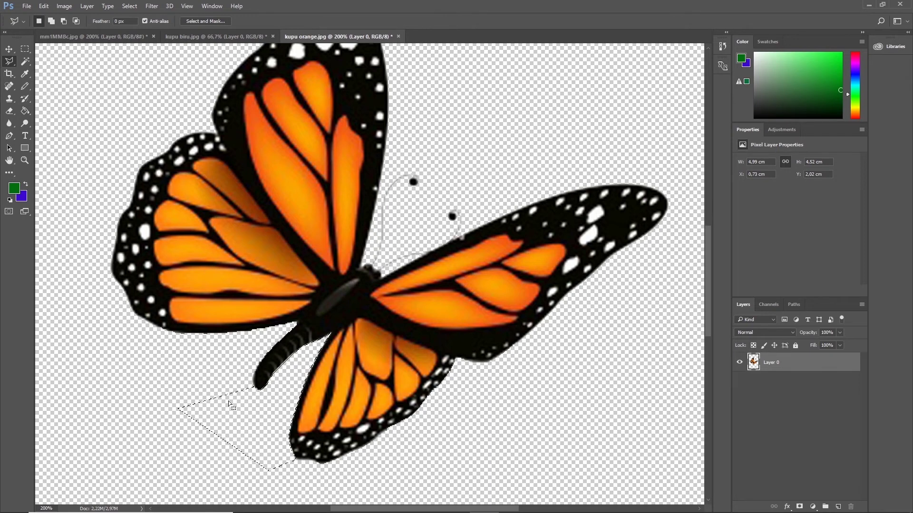
Step: Outline the shadow along the lower wing edge and around the abdomen tip
{"action": "left_click", "coordinate": [160, 328]}
{"action": "left_click", "coordinate": [198, 332]}
{"action": "left_click", "coordinate": [237, 331]}
{"action": "left_click", "coordinate": [300, 322]}
{"action": "left_click", "coordinate": [255, 386]}
{"action": "left_click", "coordinate": [208, 392]}
{"action": "left_click", "coordinate": [135, 340]}
{"action": "double_click", "coordinate": [160, 329]}
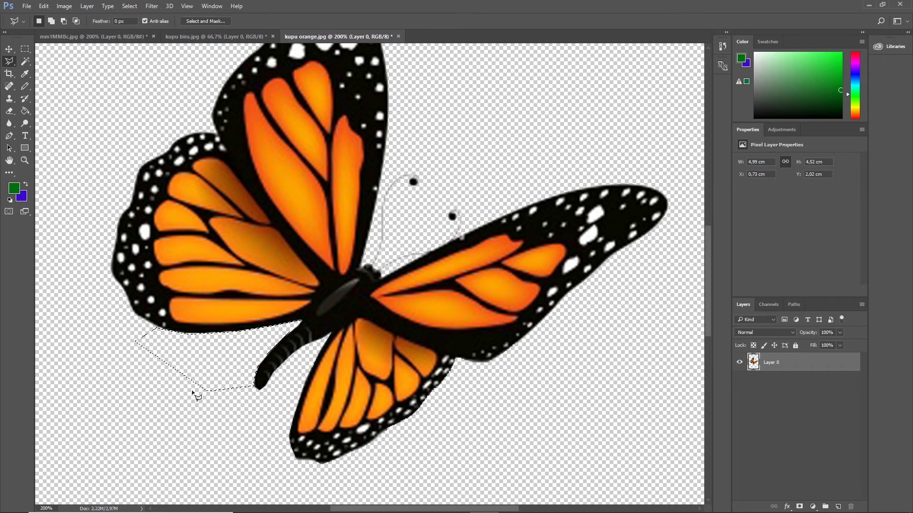
Step: Clear the selection below the lower wing and dismiss the no-pixels-selected warning
{"action": "left_click", "coordinate": [211, 420]}
{"action": "scroll", "coordinate": [212, 420], "scroll_direction": "down", "scroll_amount": 1}
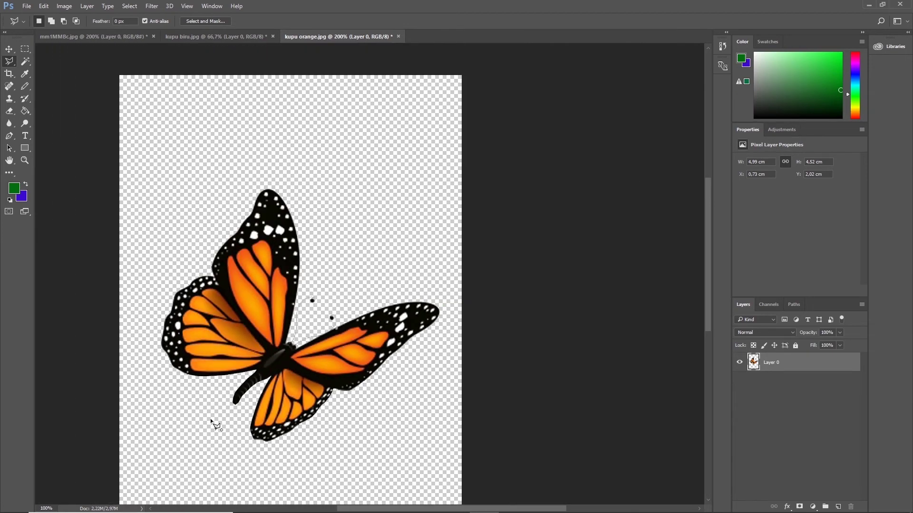
{"action": "scroll", "coordinate": [211, 421], "scroll_direction": "down", "scroll_amount": 1}
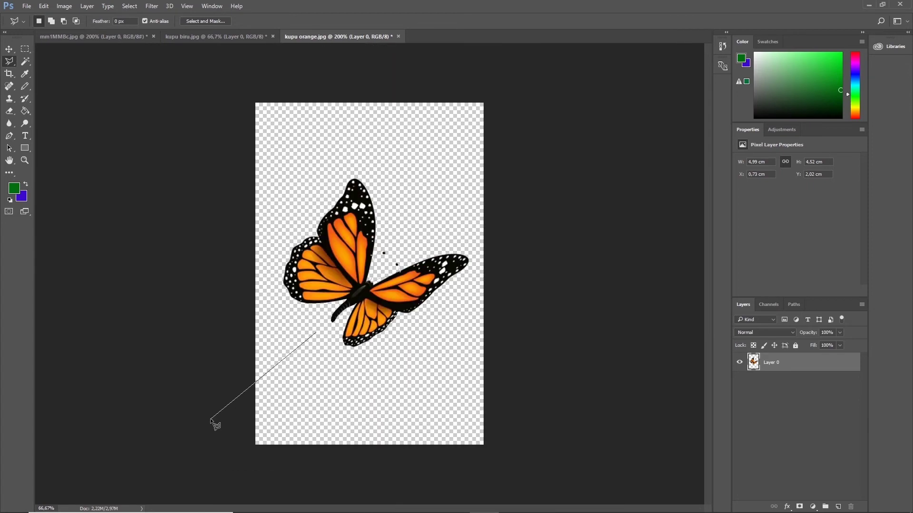
{"action": "double_click", "coordinate": [275, 385]}
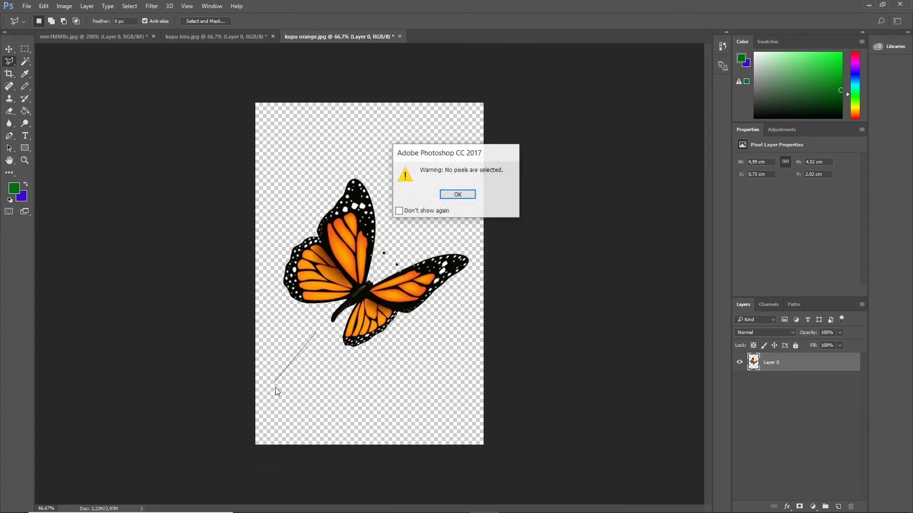
{"action": "left_click", "coordinate": [463, 194]}
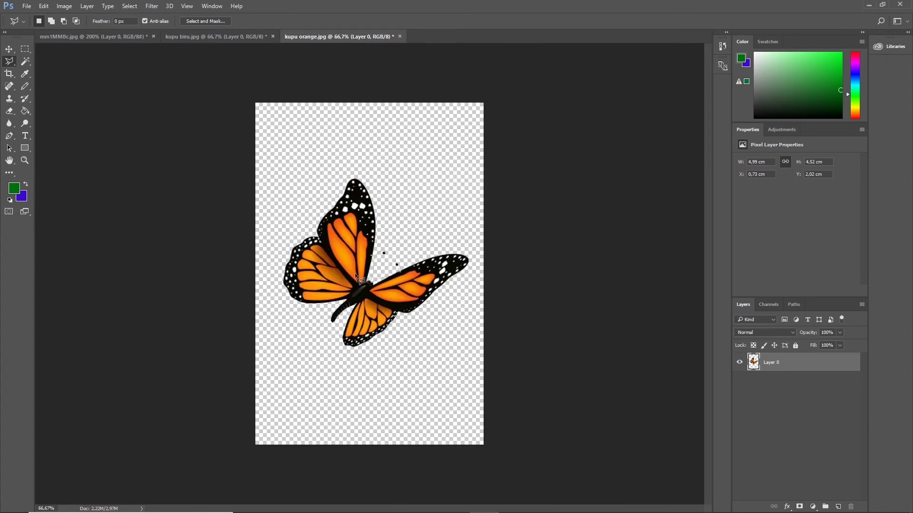
Step: Nudge the orange butterfly layer slightly to the right with the Move tool
{"action": "key", "text": "v"}
{"action": "right_click", "coordinate": [338, 275]}
{"action": "left_click_drag", "start_coordinate": [348, 258], "coordinate": [354, 265]}
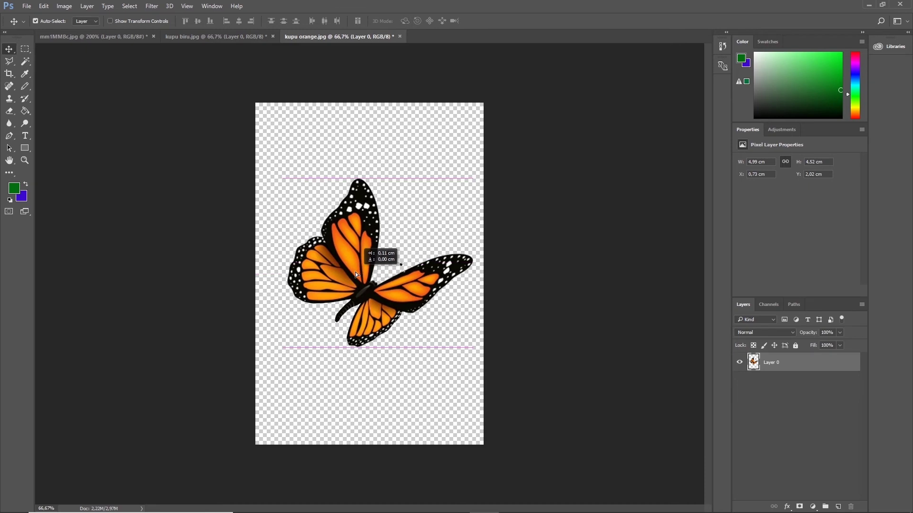
{"action": "left_click_drag", "start_coordinate": [355, 266], "coordinate": [357, 272]}
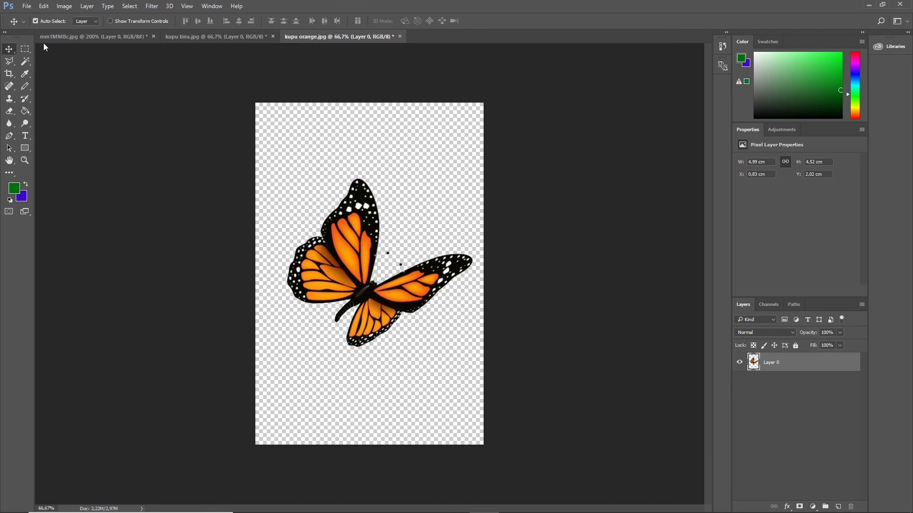
Step: Export the butterfly as a transparent PNG named 'kupu orange' into New folder
{"action": "left_click", "coordinate": [27, 6]}
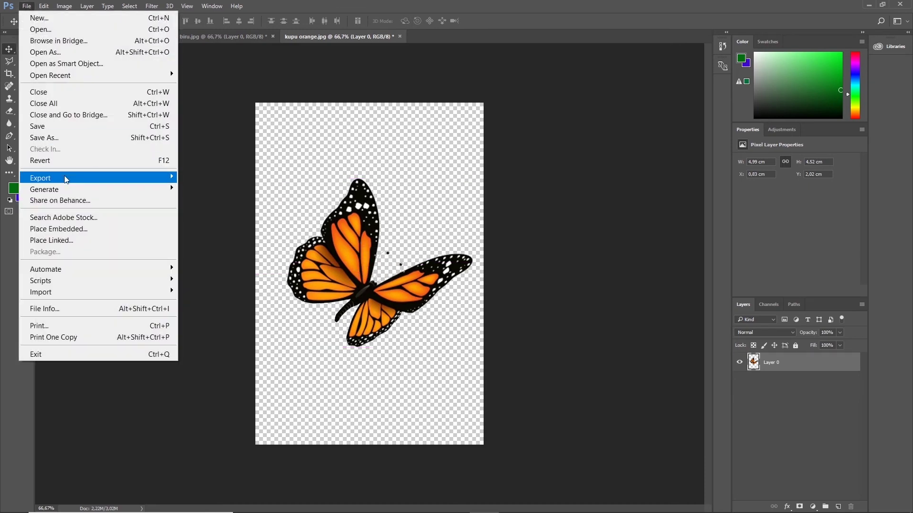
{"action": "mouse_move", "coordinate": [41, 178]}
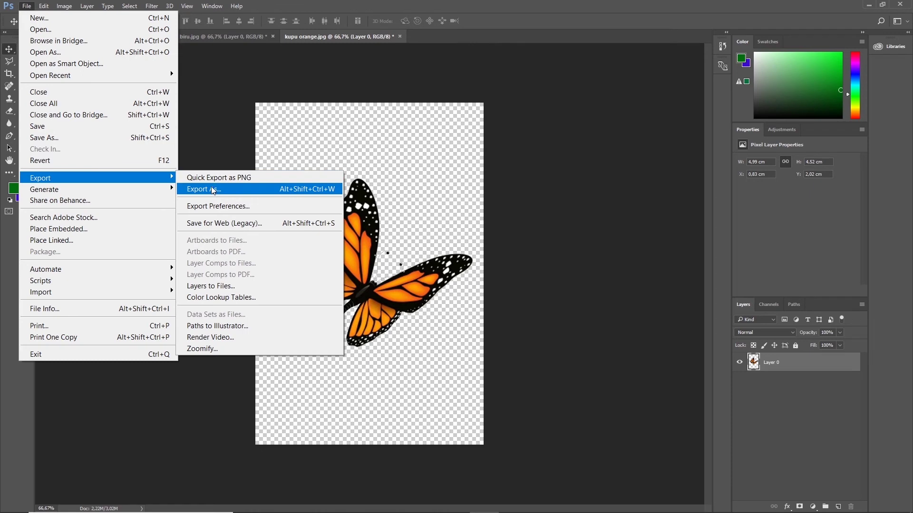
{"action": "left_click", "coordinate": [212, 189]}
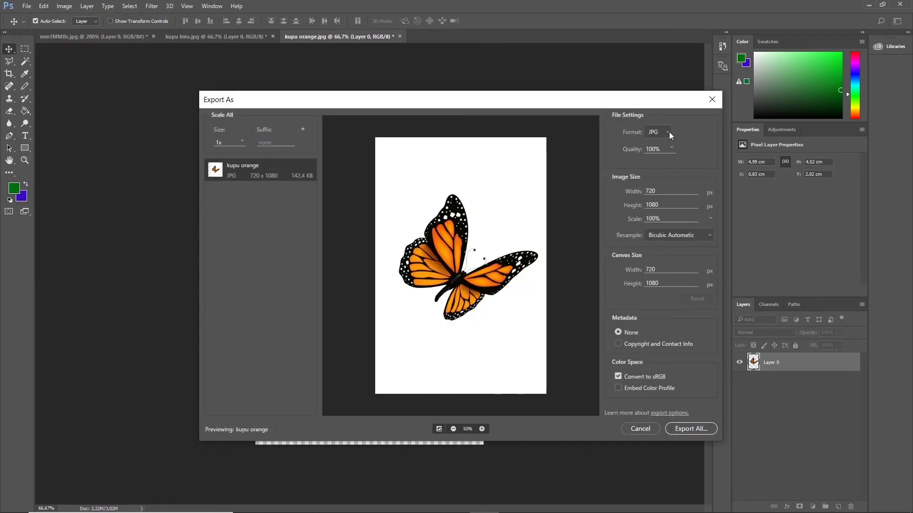
{"action": "left_click", "coordinate": [669, 132]}
{"action": "left_click", "coordinate": [653, 142]}
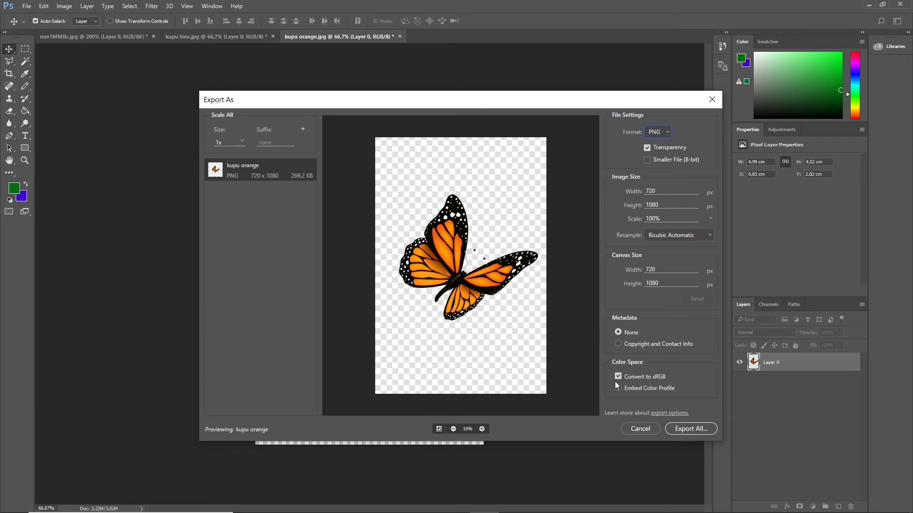
{"action": "left_click", "coordinate": [685, 429]}
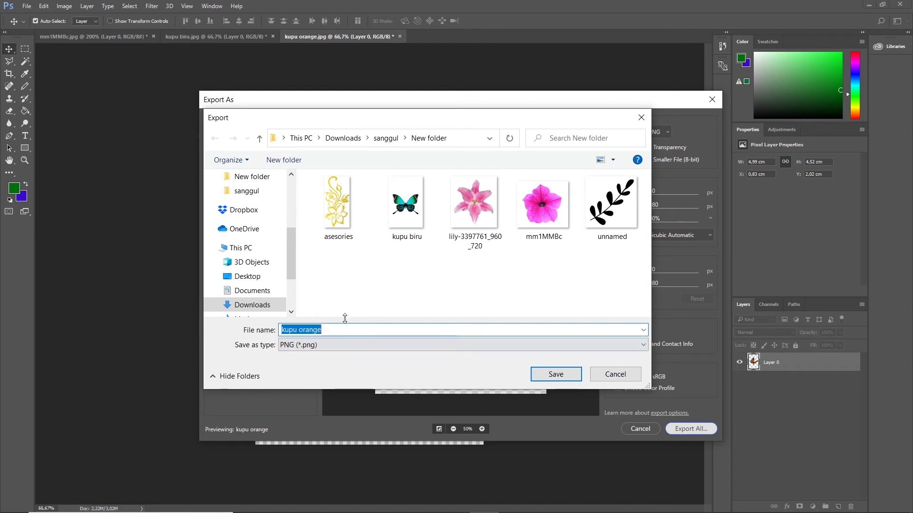
{"action": "left_click", "coordinate": [557, 374]}
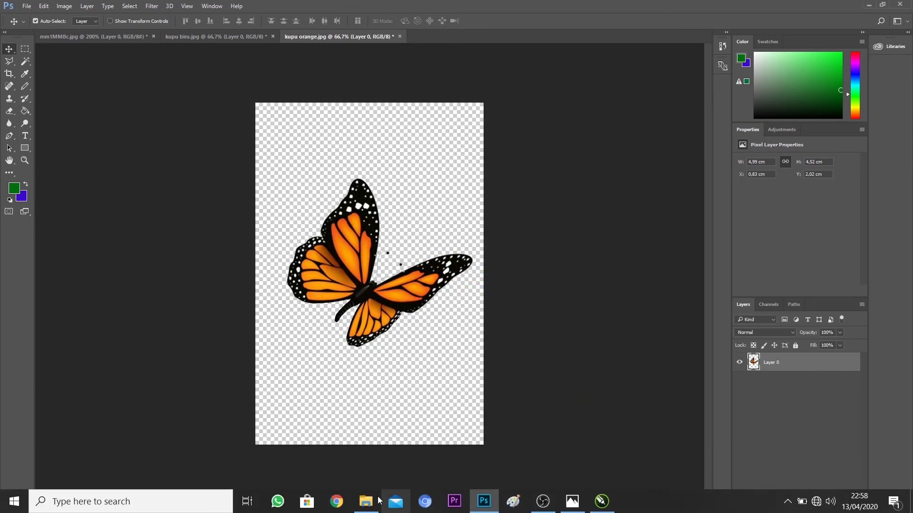
{"action": "left_click", "coordinate": [361, 437]}
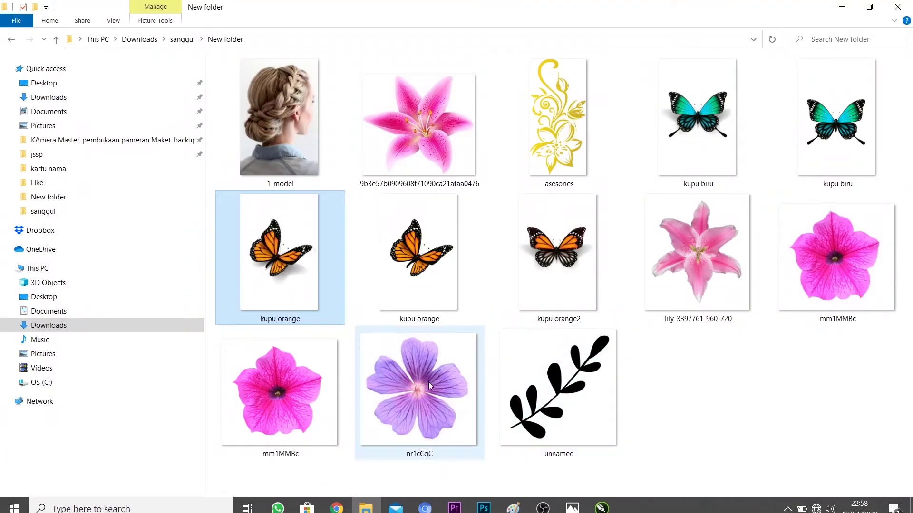
{"action": "mouse_move", "coordinate": [420, 246]}
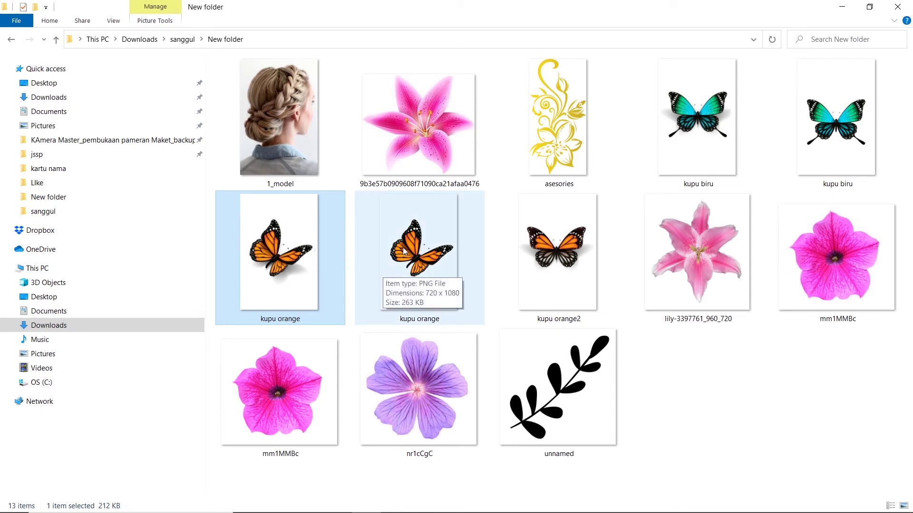
Step: Drag the 'kupu orange' PNG from New folder over to CorelDRAW's desain sanggul design
{"action": "mouse_move", "coordinate": [406, 239]}
{"action": "left_mouse_down"}
{"action": "mouse_move", "coordinate": [540, 506]}
{"action": "mouse_move", "coordinate": [603, 509]}
{"action": "left_mouse_up"}
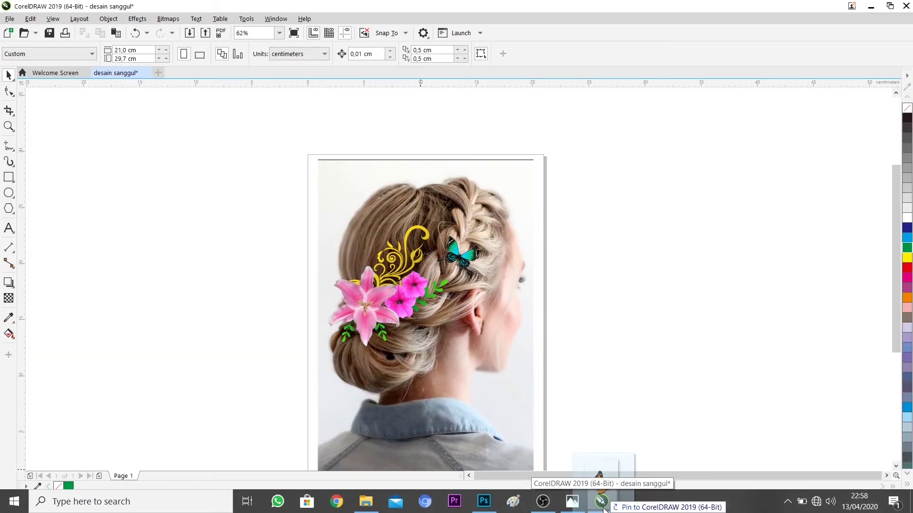
Step: Drop the orange butterfly onto the page, shrink it to about 37.5% and move it onto the head
{"action": "mouse_move", "coordinate": [602, 508]}
{"action": "left_mouse_down"}
{"action": "mouse_move", "coordinate": [533, 225]}
{"action": "mouse_move", "coordinate": [672, 239]}
{"action": "left_mouse_up"}
{"action": "scroll", "coordinate": [671, 239], "scroll_direction": "down", "scroll_amount": 2}
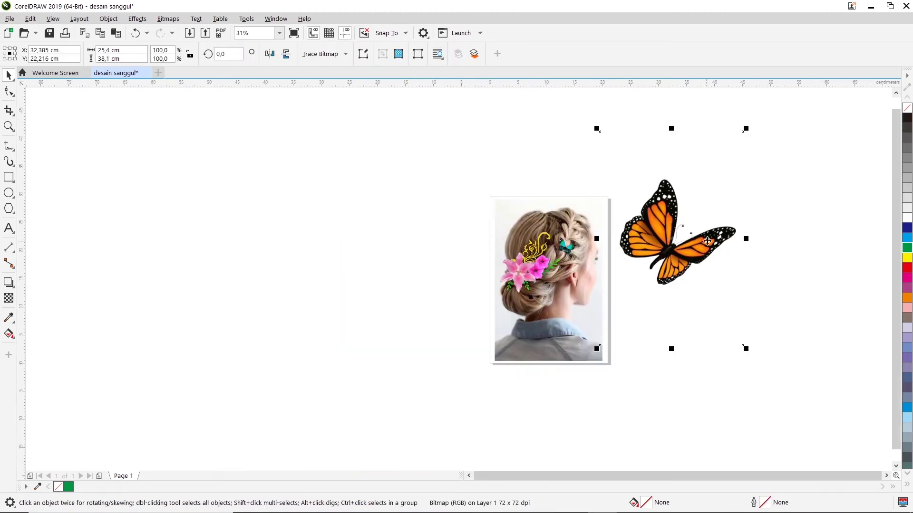
{"action": "left_click_drag", "start_coordinate": [744, 129], "coordinate": [683, 221]}
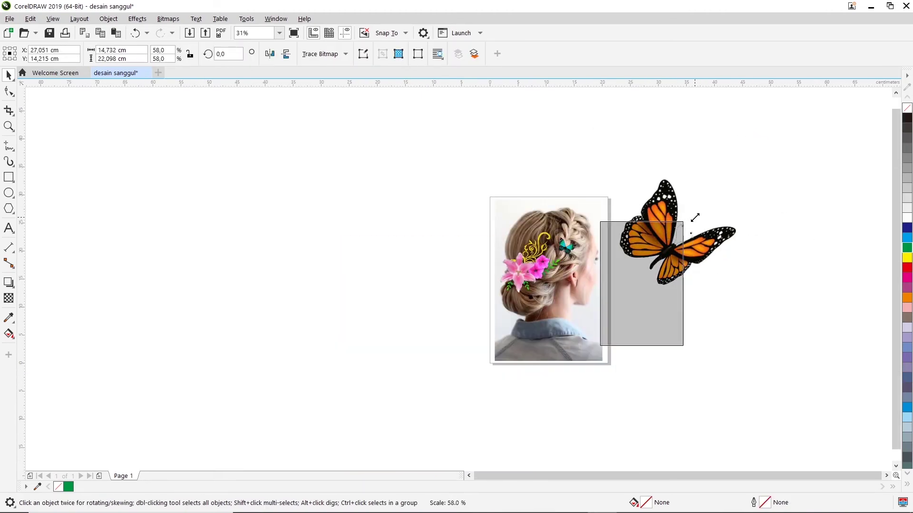
{"action": "scroll", "coordinate": [662, 261], "scroll_direction": "up", "scroll_amount": 2}
{"action": "left_click_drag", "start_coordinate": [703, 180], "coordinate": [609, 318]}
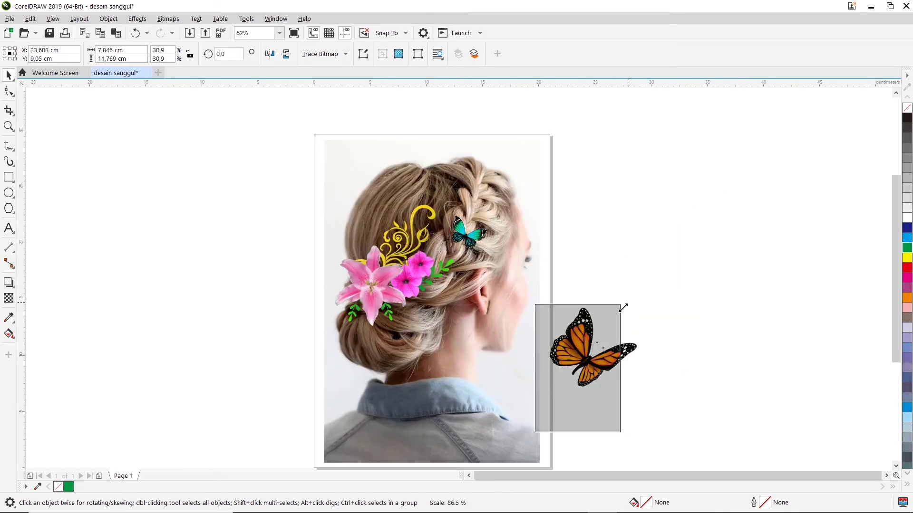
{"action": "scroll", "coordinate": [592, 344], "scroll_direction": "up", "scroll_amount": 2}
{"action": "mouse_move", "coordinate": [588, 360]}
{"action": "left_mouse_down"}
{"action": "mouse_move", "coordinate": [535, 172]}
{"action": "mouse_move", "coordinate": [514, 192]}
{"action": "left_mouse_up"}
Step: Shrink the orange butterfly to 13.7% and reposition it on the braid
{"action": "scroll", "coordinate": [536, 175], "scroll_direction": "down", "scroll_amount": 2}
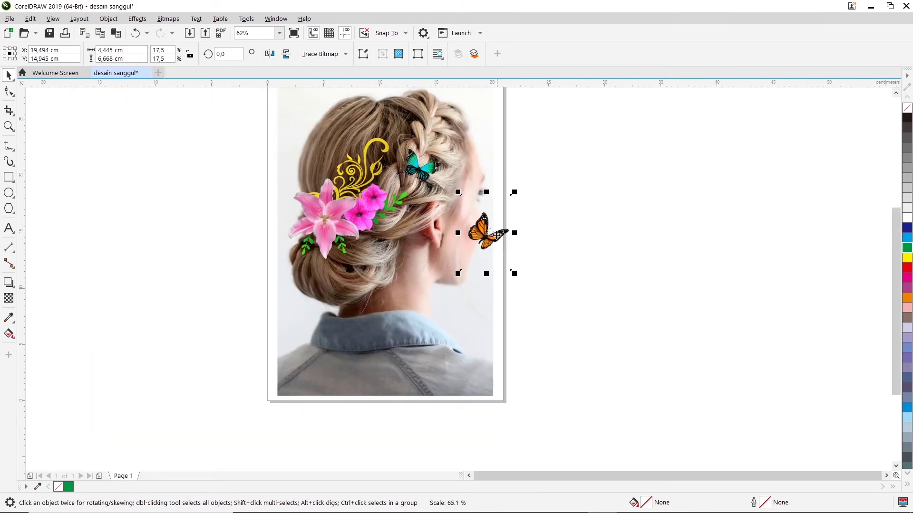
{"action": "left_click_drag", "start_coordinate": [515, 192], "coordinate": [501, 209]}
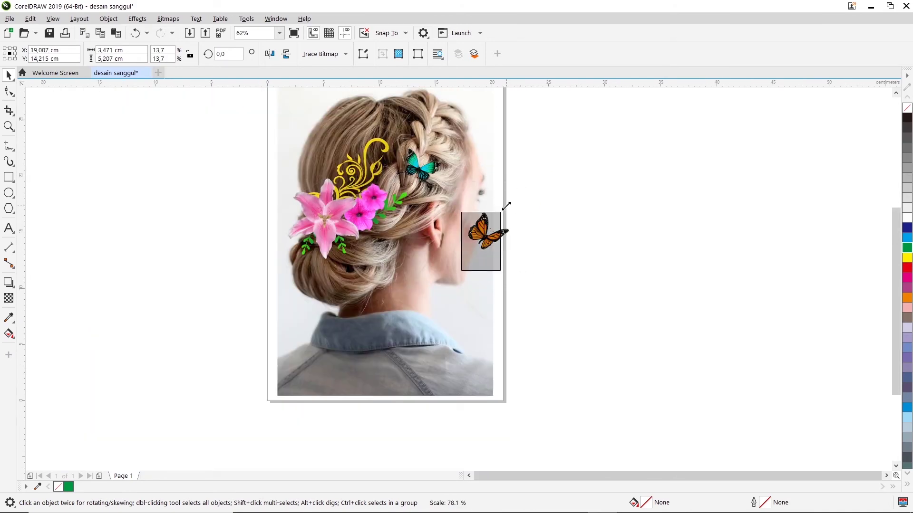
{"action": "scroll", "coordinate": [486, 252], "scroll_direction": "up", "scroll_amount": 2}
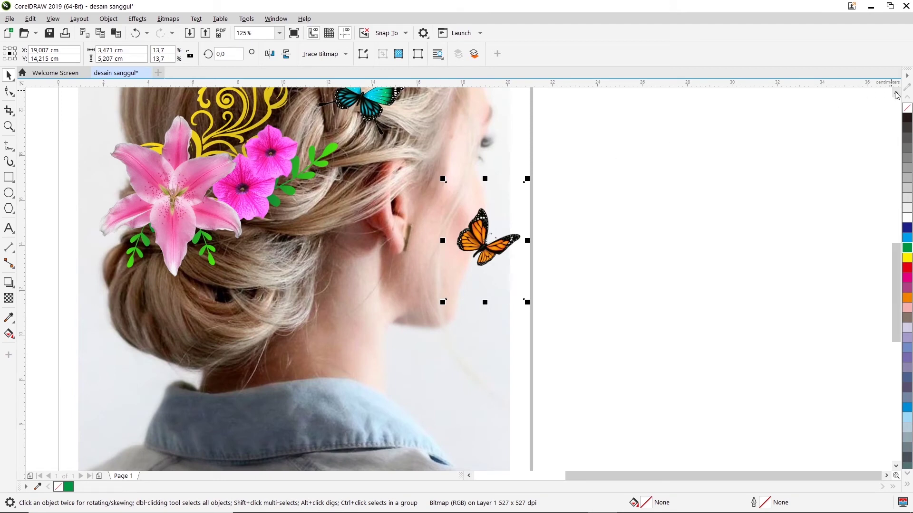
{"action": "scroll", "coordinate": [895, 93], "scroll_direction": "up", "scroll_amount": 3}
{"action": "mouse_move", "coordinate": [473, 336]}
{"action": "left_mouse_down"}
{"action": "mouse_move", "coordinate": [466, 261]}
{"action": "mouse_move", "coordinate": [381, 136]}
{"action": "left_mouse_up"}
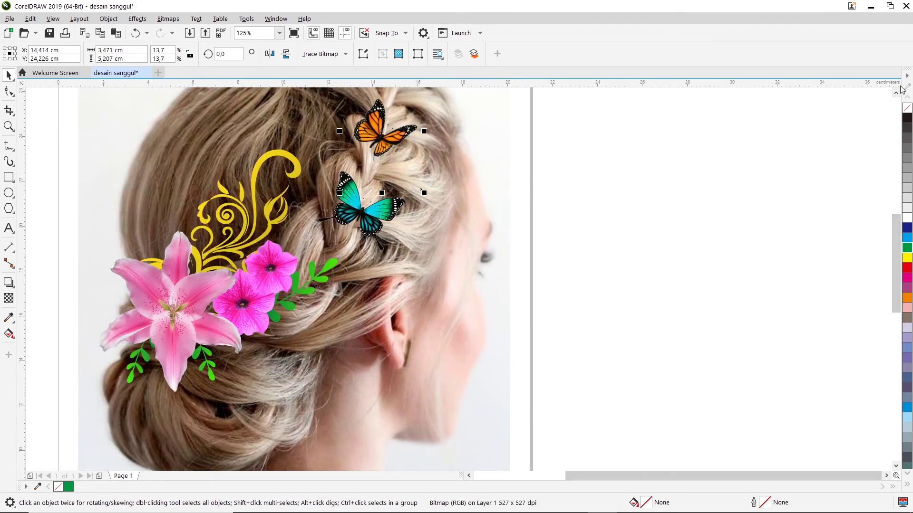
{"action": "scroll", "coordinate": [639, 252], "scroll_direction": "down", "scroll_amount": 2}
{"action": "scroll", "coordinate": [611, 322], "scroll_direction": "up", "scroll_amount": 2}
{"action": "scroll", "coordinate": [612, 321], "scroll_direction": "up", "scroll_amount": 3}
Step: Tilt the orange butterfly about 15.8 degrees, then deselect it
{"action": "left_click", "coordinate": [599, 281]}
{"action": "left_click", "coordinate": [599, 281]}
{"action": "left_click", "coordinate": [642, 227]}
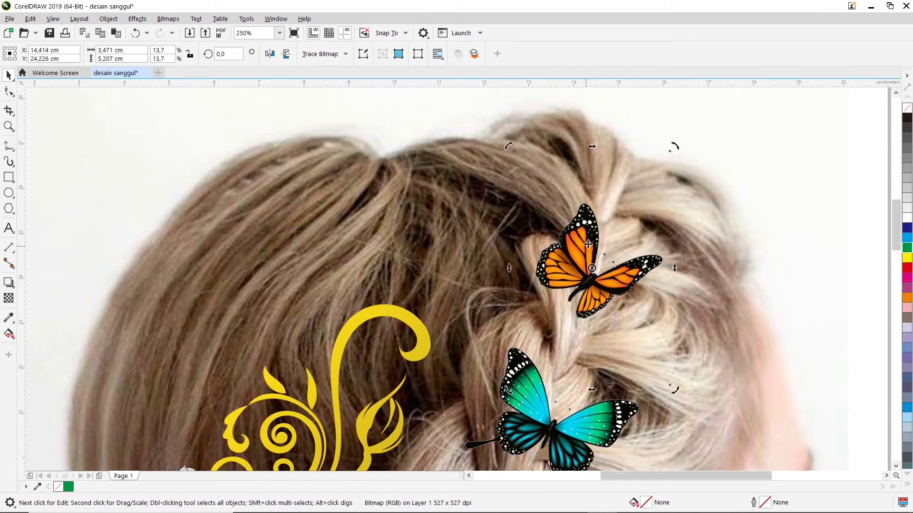
{"action": "mouse_move", "coordinate": [672, 148]}
{"action": "left_mouse_down"}
{"action": "mouse_move", "coordinate": [646, 137]}
{"action": "mouse_move", "coordinate": [686, 133]}
{"action": "left_mouse_up"}
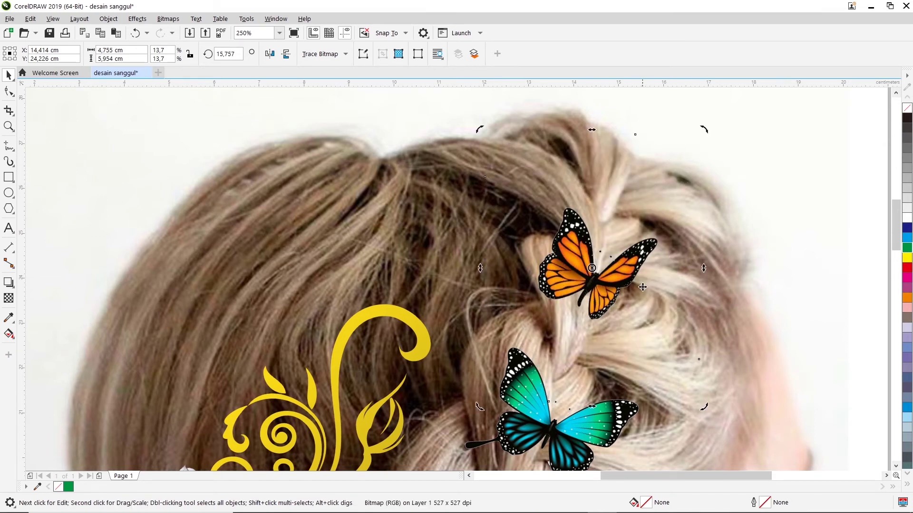
{"action": "left_click", "coordinate": [628, 277]}
{"action": "scroll", "coordinate": [599, 255], "scroll_direction": "down", "scroll_amount": 1}
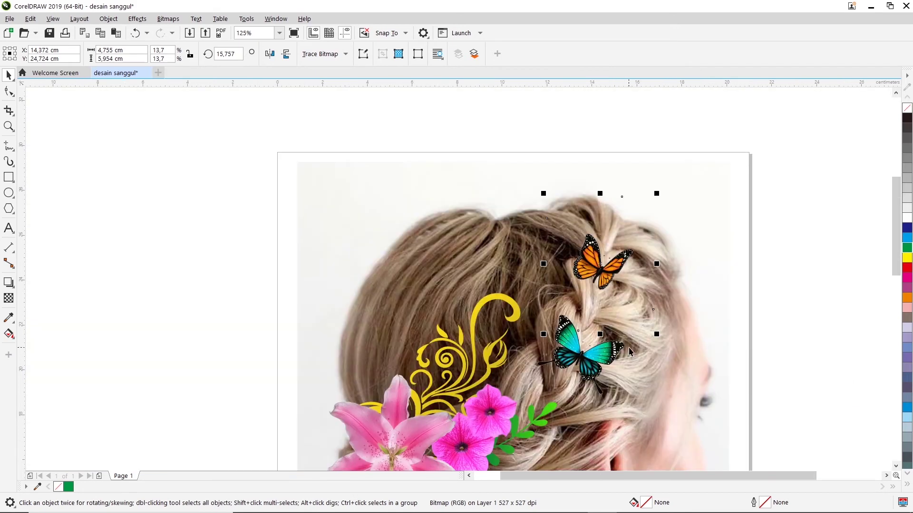
{"action": "scroll", "coordinate": [624, 323], "scroll_direction": "down", "scroll_amount": 1}
{"action": "scroll", "coordinate": [621, 310], "scroll_direction": "up", "scroll_amount": 1}
{"action": "left_click", "coordinate": [614, 271]}
{"action": "left_click", "coordinate": [783, 218]}
{"action": "scroll", "coordinate": [788, 252], "scroll_direction": "down", "scroll_amount": 1}
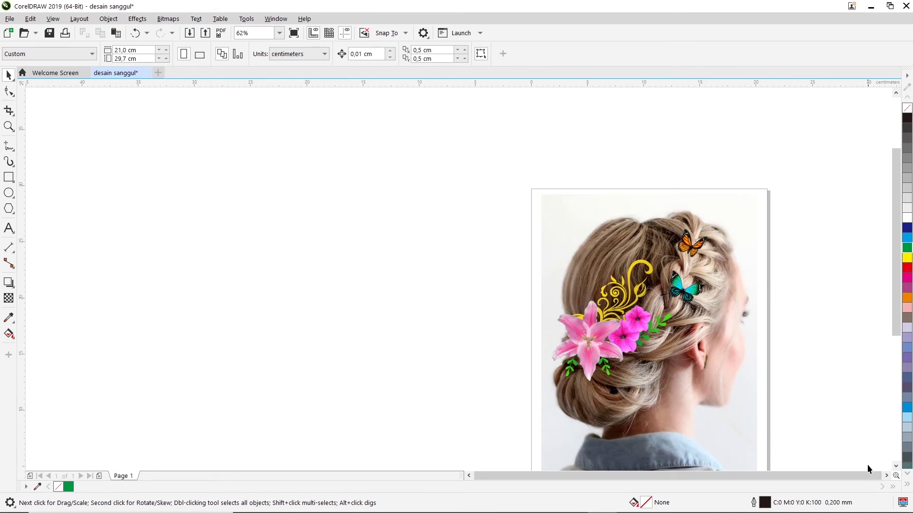
{"action": "left_click", "coordinate": [885, 476]}
{"action": "left_click", "coordinate": [896, 466]}
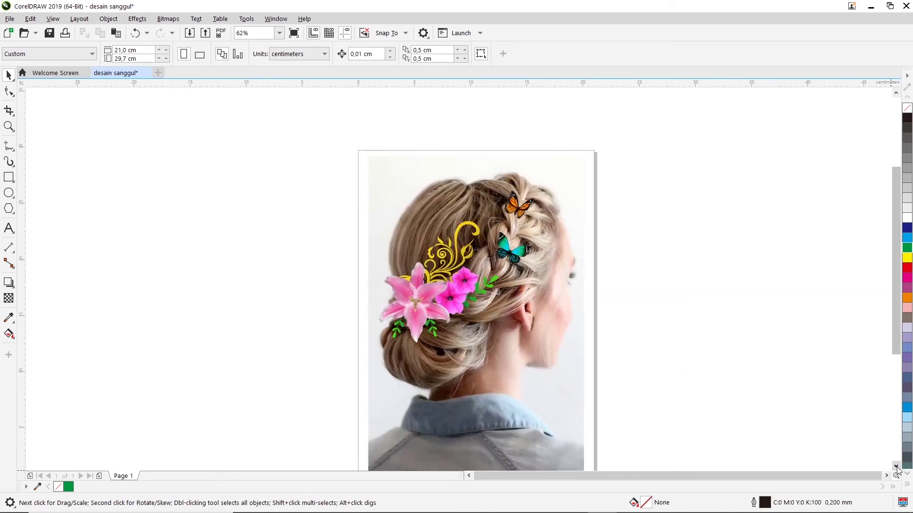
{"action": "left_click", "coordinate": [895, 93]}
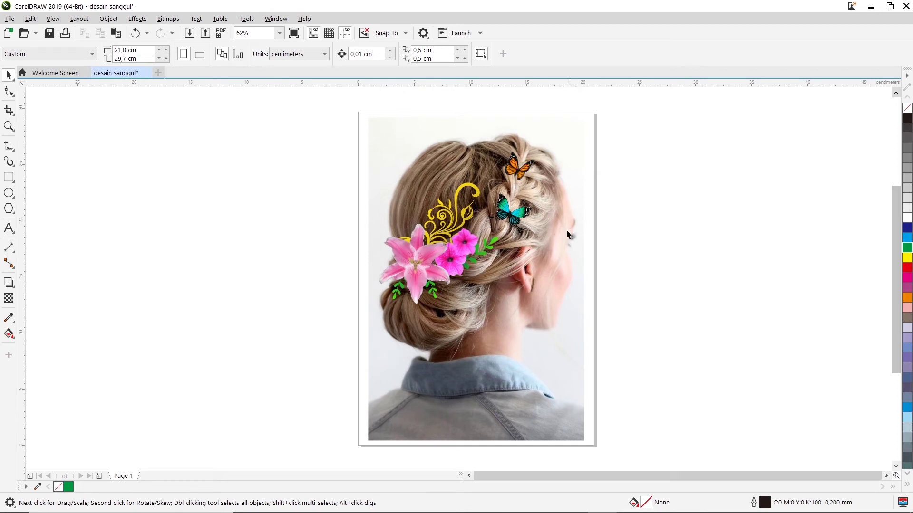
{"action": "key", "text": "z"}
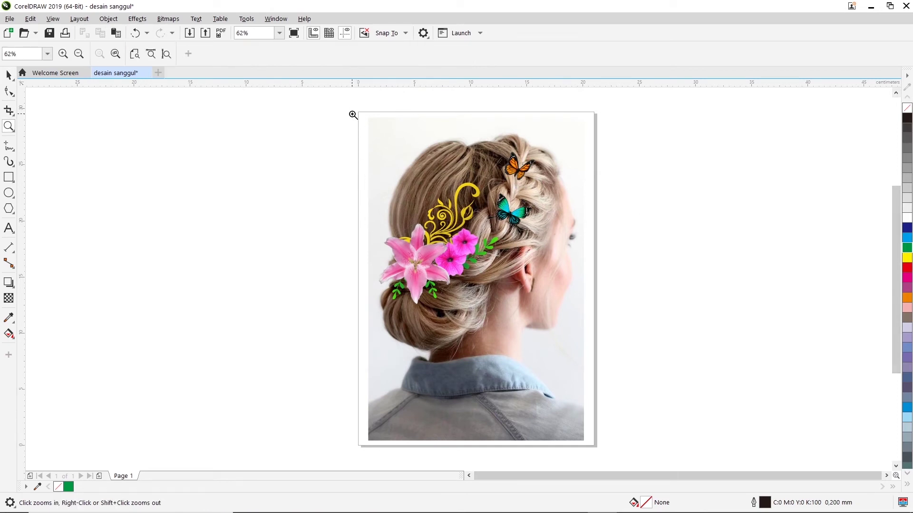
{"action": "left_click_drag", "start_coordinate": [359, 108], "coordinate": [603, 452]}
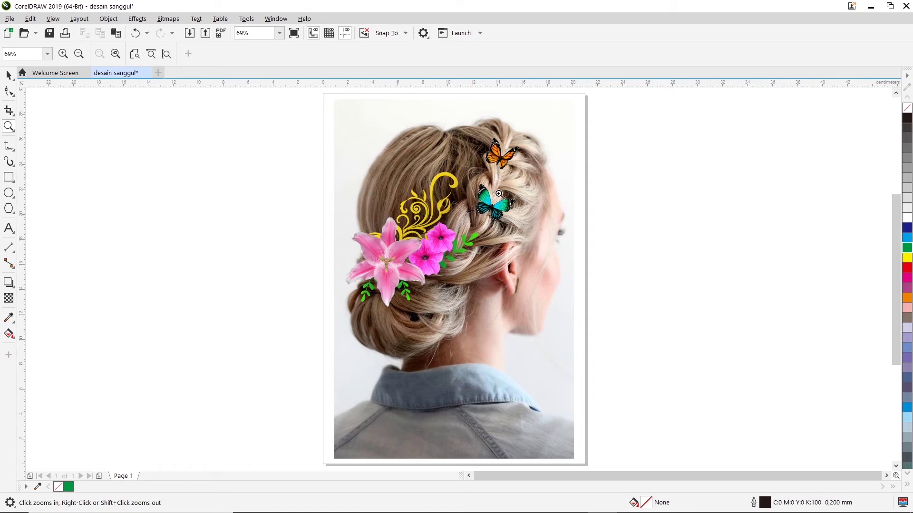
{"action": "left_click", "coordinate": [490, 234]}
{"action": "left_click_drag", "start_coordinate": [897, 257], "coordinate": [901, 229]}
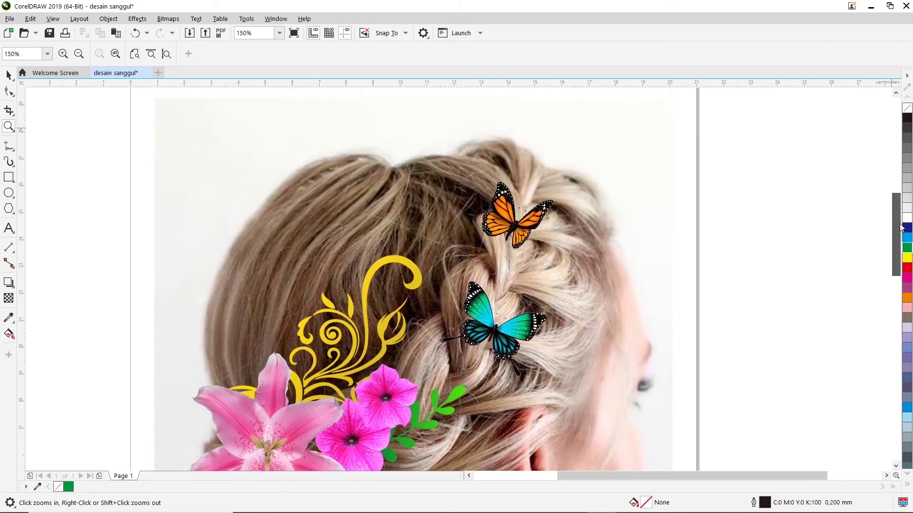
{"action": "left_click_drag", "start_coordinate": [901, 229], "coordinate": [902, 232]}
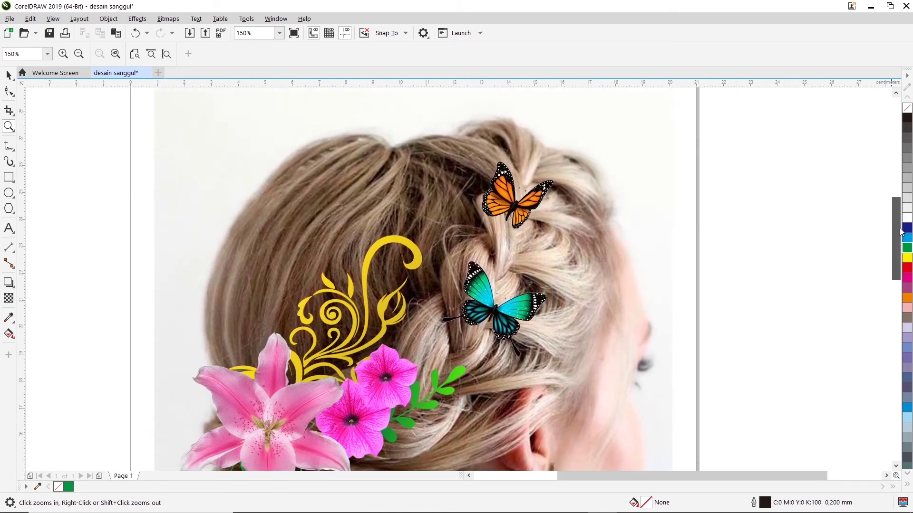
{"action": "scroll", "coordinate": [895, 242], "scroll_direction": "down", "scroll_amount": 1}
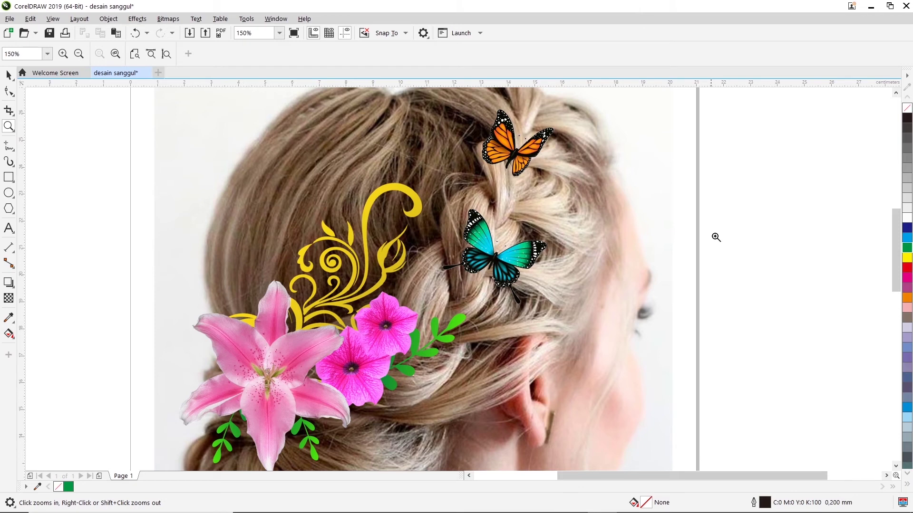
{"action": "mouse_move", "coordinate": [900, 229]}
{"action": "left_mouse_down"}
{"action": "mouse_move", "coordinate": [900, 247]}
{"action": "mouse_move", "coordinate": [904, 214]}
{"action": "left_mouse_up"}
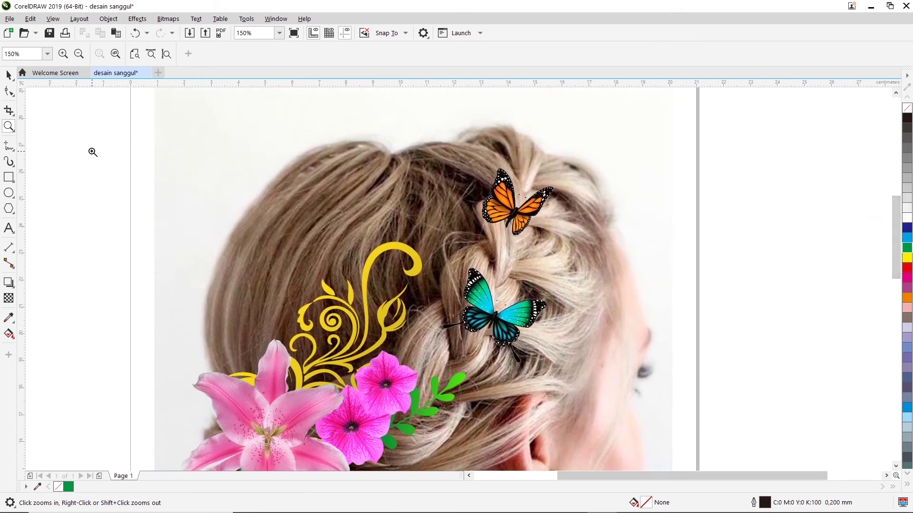
{"action": "left_click", "coordinate": [9, 75]}
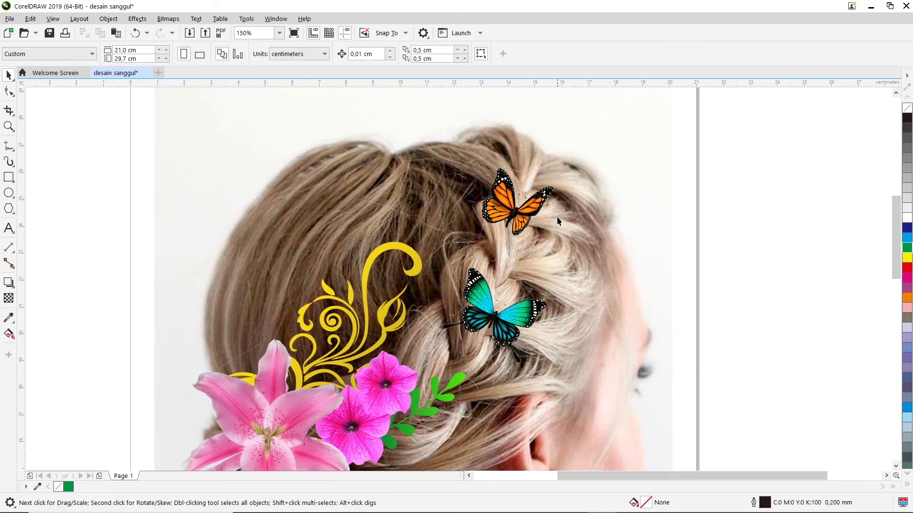
{"action": "left_click", "coordinate": [526, 216]}
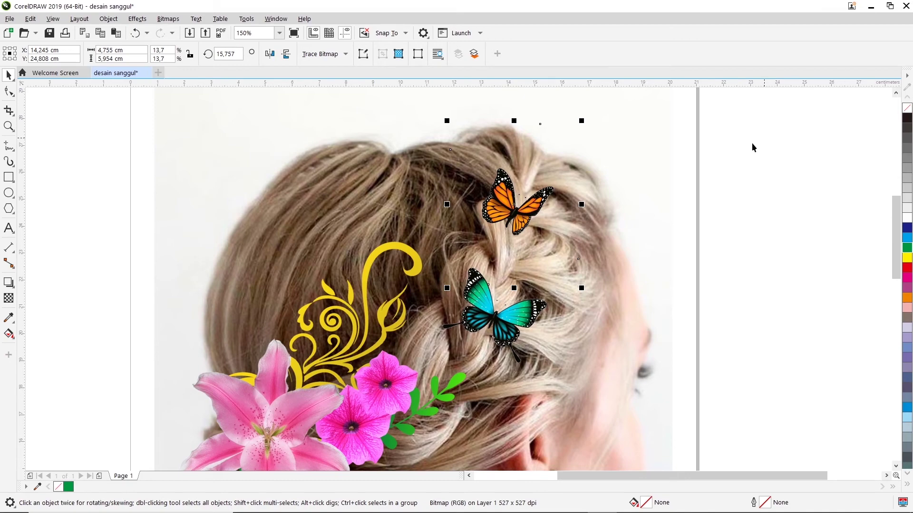
{"action": "scroll", "coordinate": [751, 142], "scroll_direction": "down", "scroll_amount": 2}
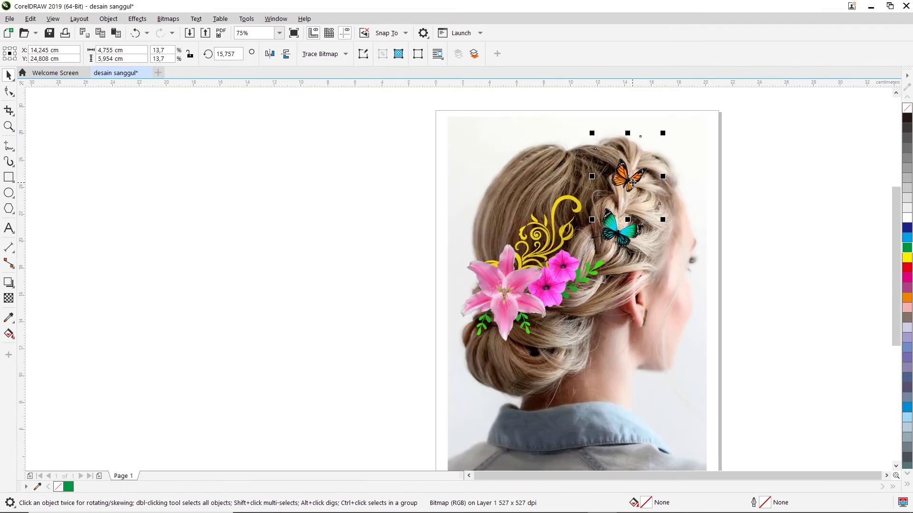
{"action": "scroll", "coordinate": [633, 183], "scroll_direction": "up", "scroll_amount": 2}
{"action": "scroll", "coordinate": [633, 183], "scroll_direction": "up", "scroll_amount": 1}
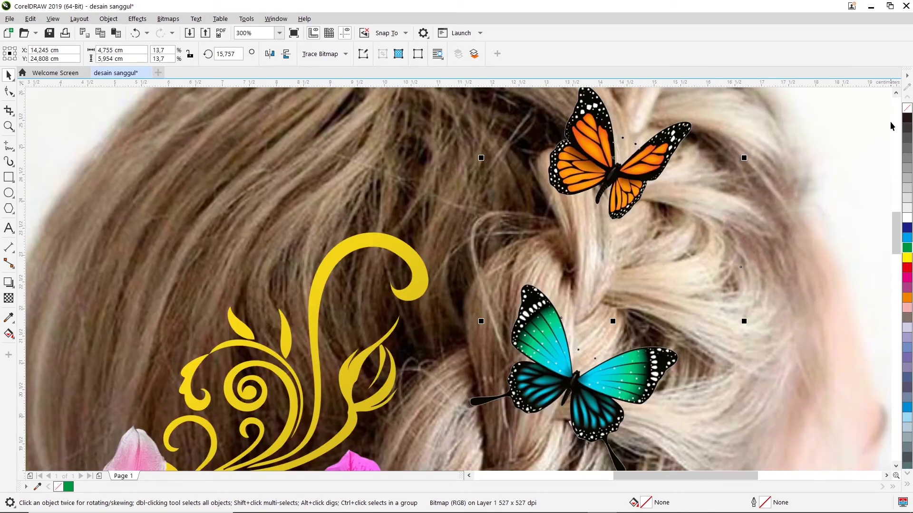
{"action": "left_click", "coordinate": [895, 94]}
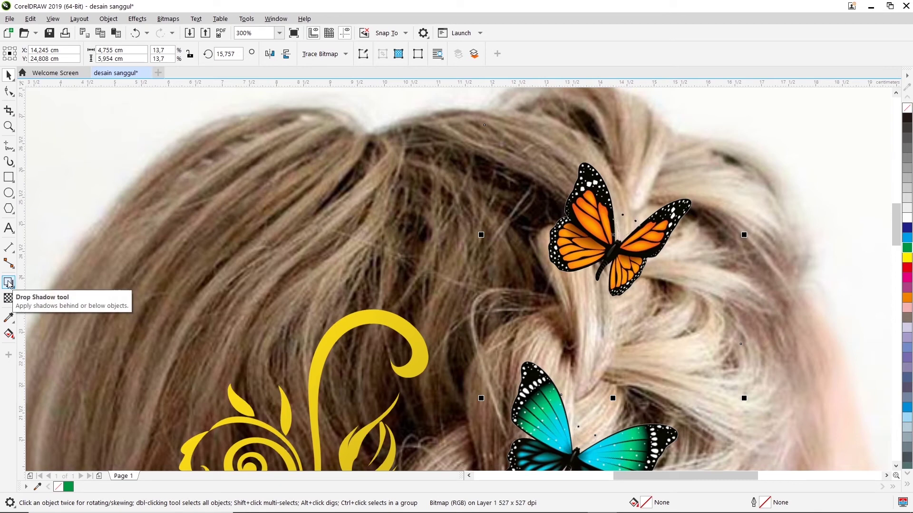
{"action": "left_click", "coordinate": [9, 282]}
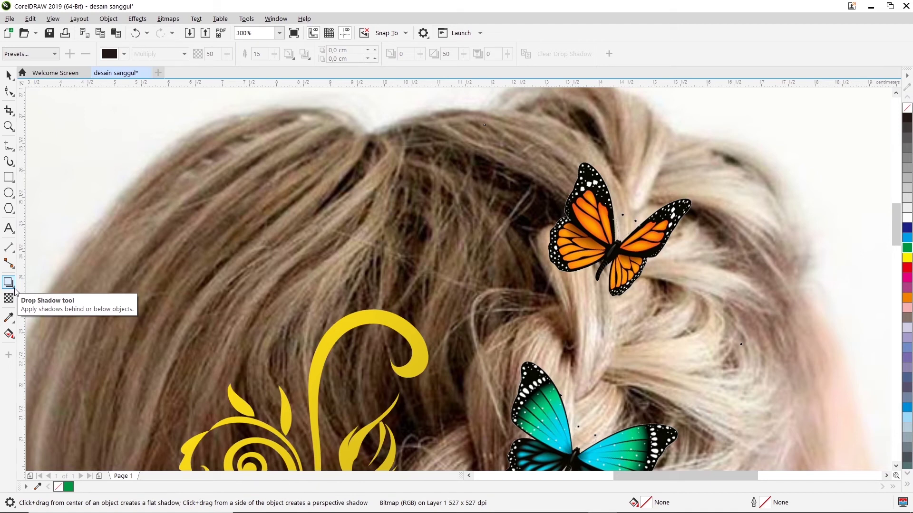
Step: Add a drop shadow to the orange butterfly, settled just below it
{"action": "left_click", "coordinate": [14, 288]}
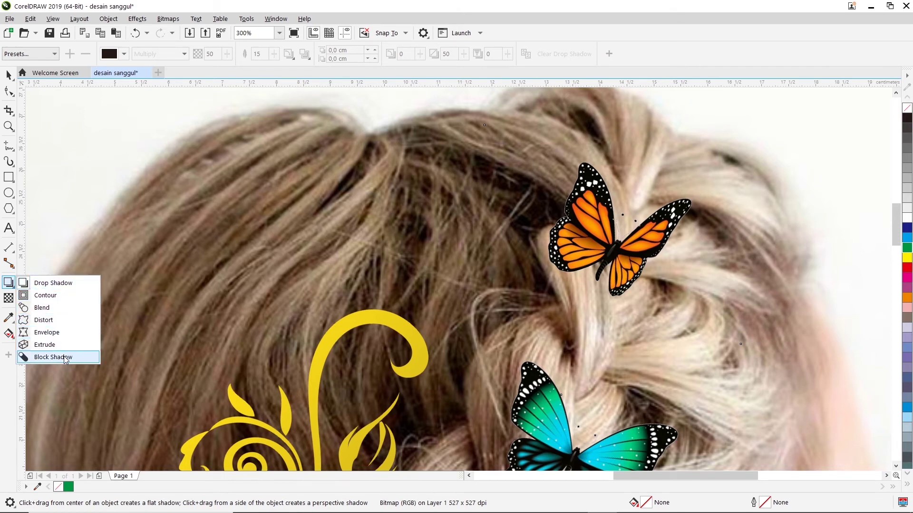
{"action": "left_click", "coordinate": [53, 284]}
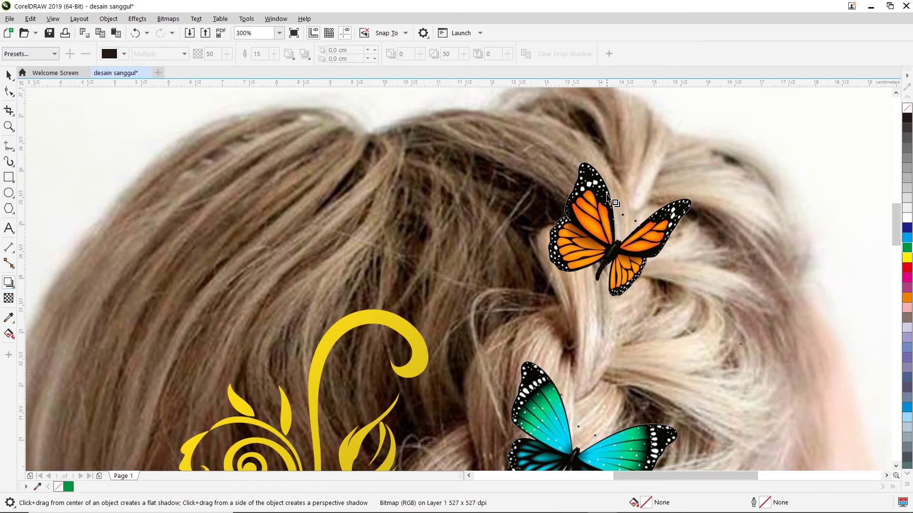
{"action": "mouse_move", "coordinate": [612, 235]}
{"action": "left_mouse_down"}
{"action": "mouse_move", "coordinate": [590, 195]}
{"action": "mouse_move", "coordinate": [624, 304]}
{"action": "left_mouse_up"}
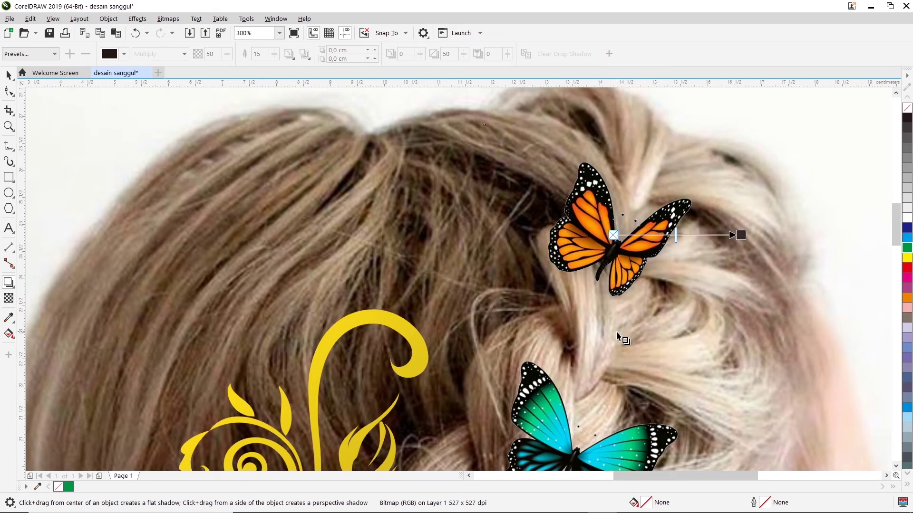
{"action": "mouse_move", "coordinate": [613, 235]}
{"action": "left_mouse_down"}
{"action": "mouse_move", "coordinate": [619, 331]}
{"action": "mouse_move", "coordinate": [604, 342]}
{"action": "mouse_move", "coordinate": [605, 445]}
{"action": "left_mouse_up"}
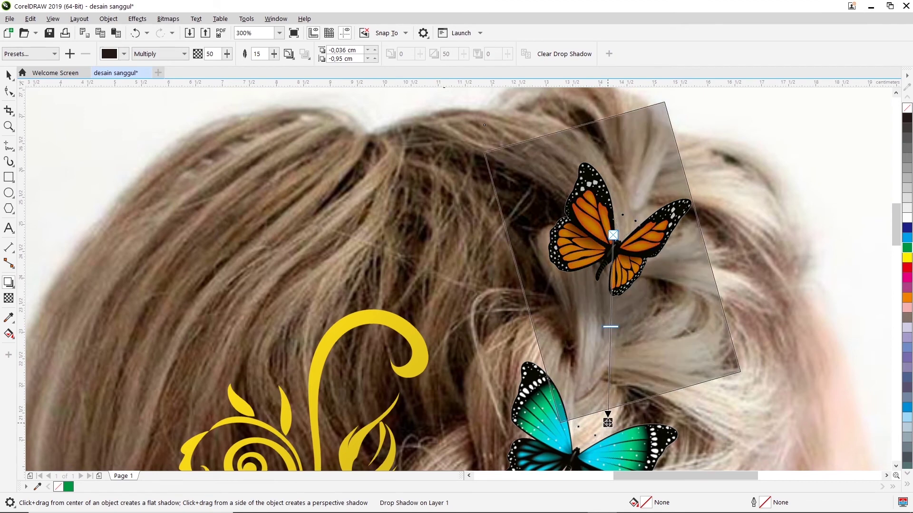
{"action": "left_click_drag", "start_coordinate": [604, 446], "coordinate": [604, 462]}
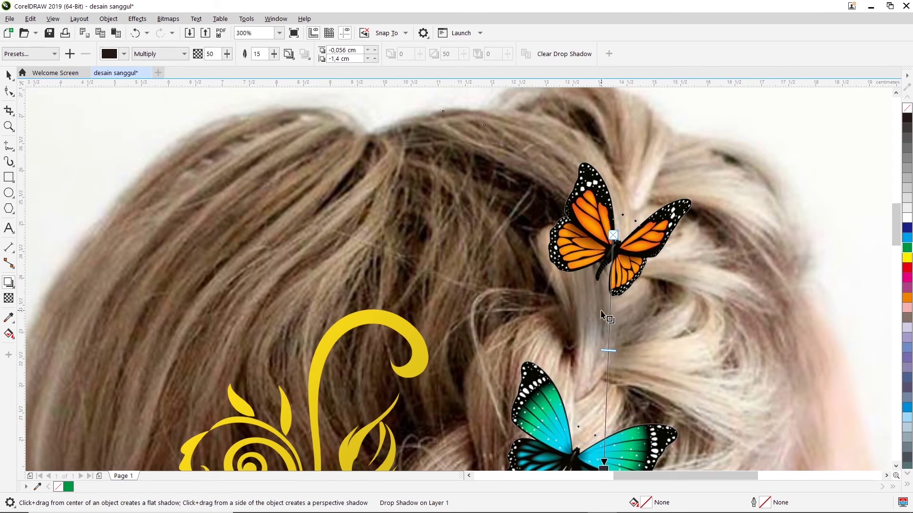
{"action": "mouse_move", "coordinate": [605, 468]}
{"action": "left_mouse_down"}
{"action": "mouse_move", "coordinate": [608, 413]}
{"action": "mouse_move", "coordinate": [598, 428]}
{"action": "mouse_move", "coordinate": [531, 414]}
{"action": "mouse_move", "coordinate": [530, 424]}
{"action": "mouse_move", "coordinate": [542, 411]}
{"action": "left_mouse_up"}
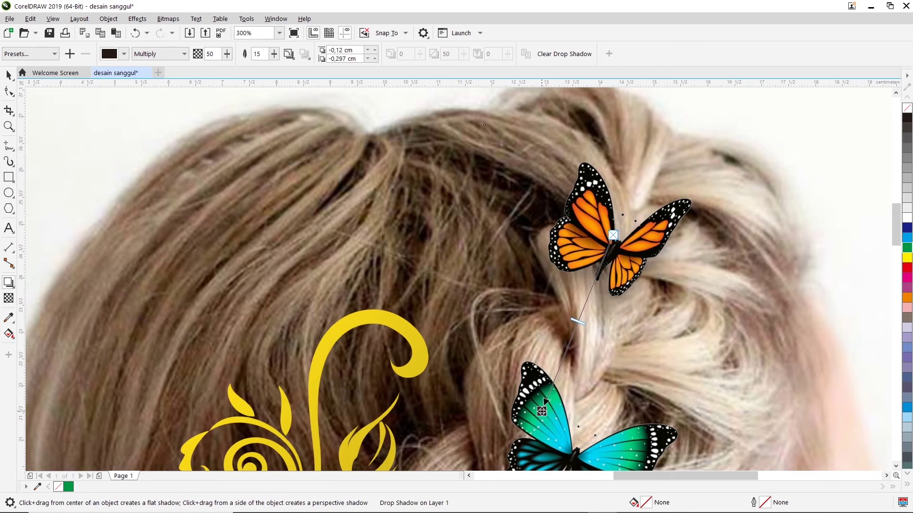
{"action": "mouse_move", "coordinate": [541, 412]}
{"action": "left_mouse_down"}
{"action": "mouse_move", "coordinate": [547, 406]}
{"action": "mouse_move", "coordinate": [528, 419]}
{"action": "left_mouse_up"}
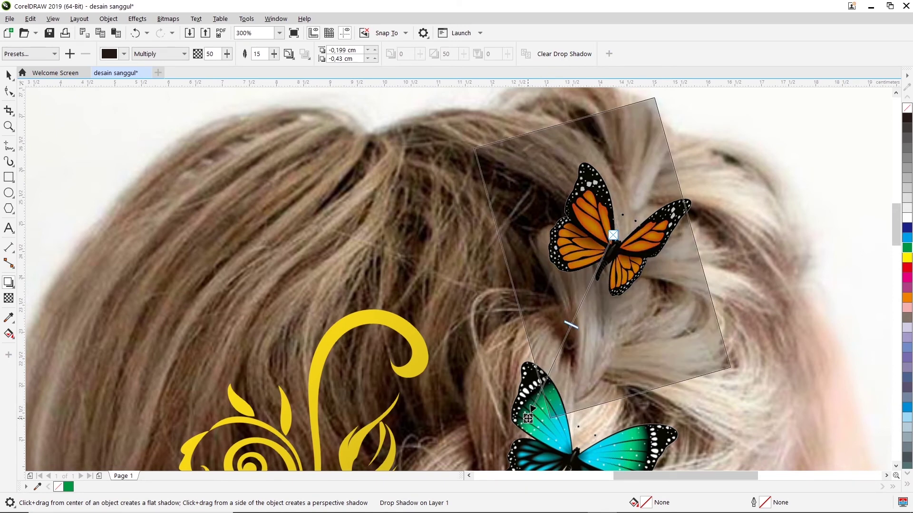
{"action": "left_click_drag", "start_coordinate": [528, 419], "coordinate": [528, 418]}
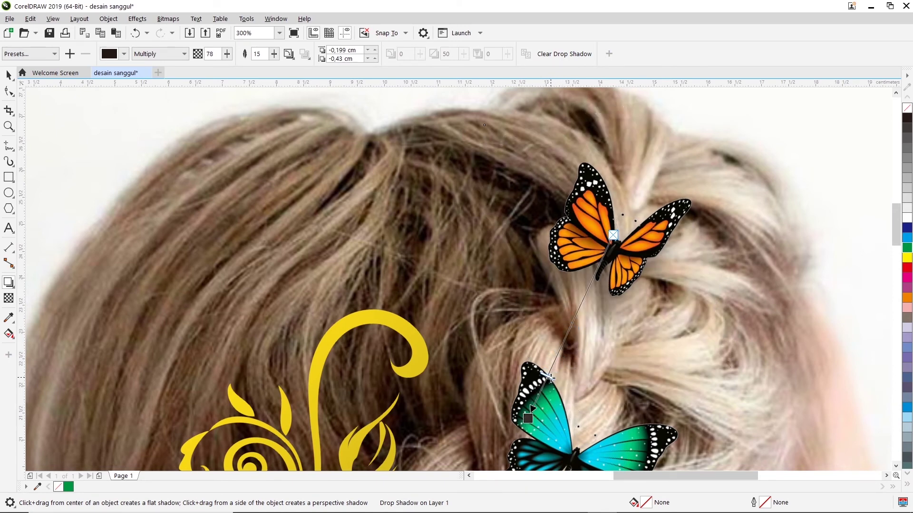
Step: Raise the orange butterfly shadow's opacity to 87
{"action": "left_click_drag", "start_coordinate": [550, 378], "coordinate": [550, 380]}
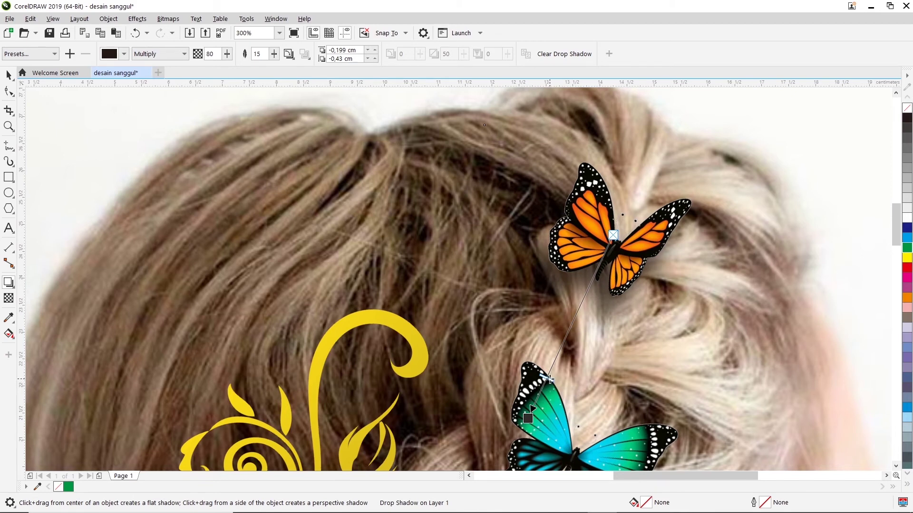
{"action": "left_click_drag", "start_coordinate": [576, 327], "coordinate": [595, 303]}
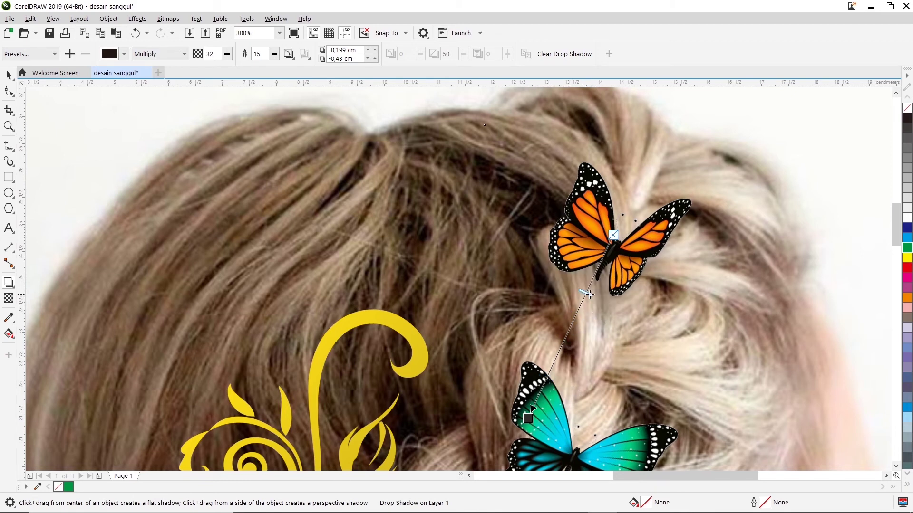
{"action": "left_click_drag", "start_coordinate": [548, 379], "coordinate": [546, 382]}
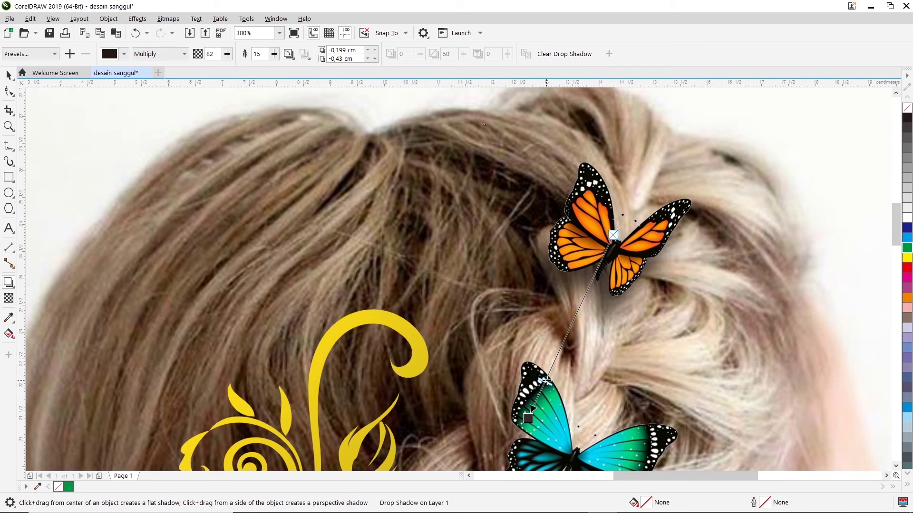
{"action": "left_click_drag", "start_coordinate": [545, 390], "coordinate": [544, 391]}
{"action": "left_click", "coordinate": [779, 188]}
Step: Select the teal butterfly and cast a drop shadow down-left from it
{"action": "scroll", "coordinate": [837, 249], "scroll_direction": "down", "scroll_amount": 2}
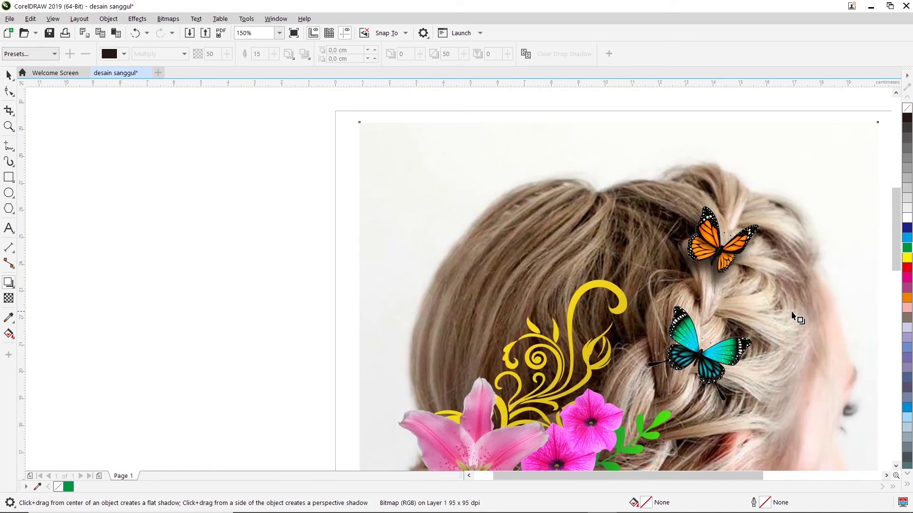
{"action": "left_click_drag", "start_coordinate": [896, 252], "coordinate": [897, 278]}
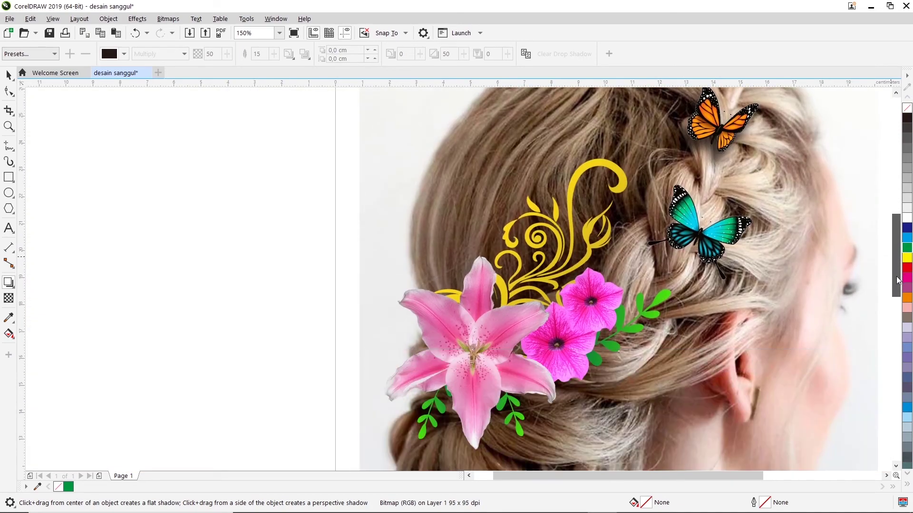
{"action": "scroll", "coordinate": [742, 241], "scroll_direction": "up", "scroll_amount": 1}
{"action": "scroll", "coordinate": [703, 223], "scroll_direction": "up", "scroll_amount": 2}
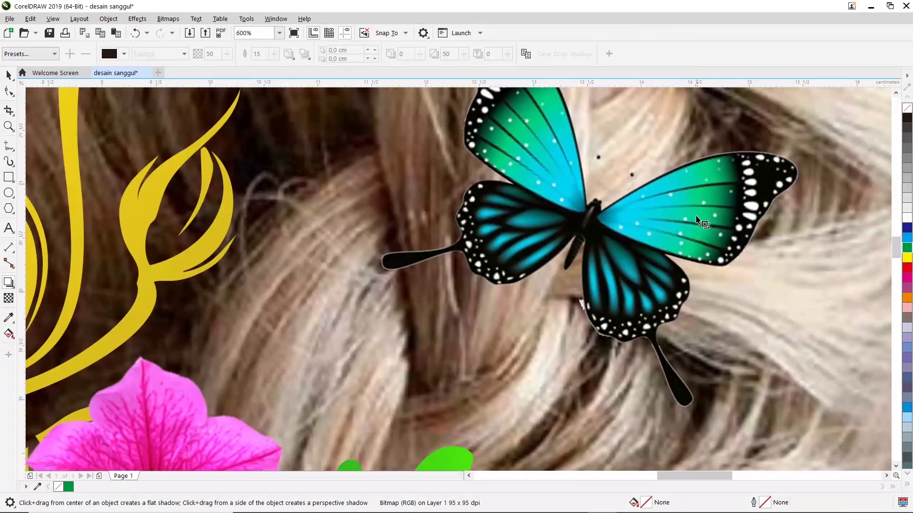
{"action": "scroll", "coordinate": [689, 214], "scroll_direction": "down", "scroll_amount": 1}
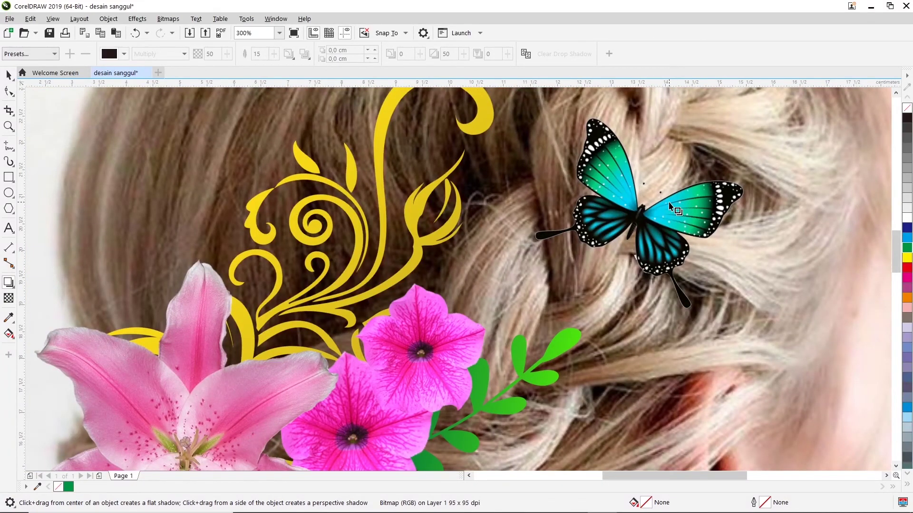
{"action": "left_click_drag", "start_coordinate": [673, 209], "coordinate": [664, 232]}
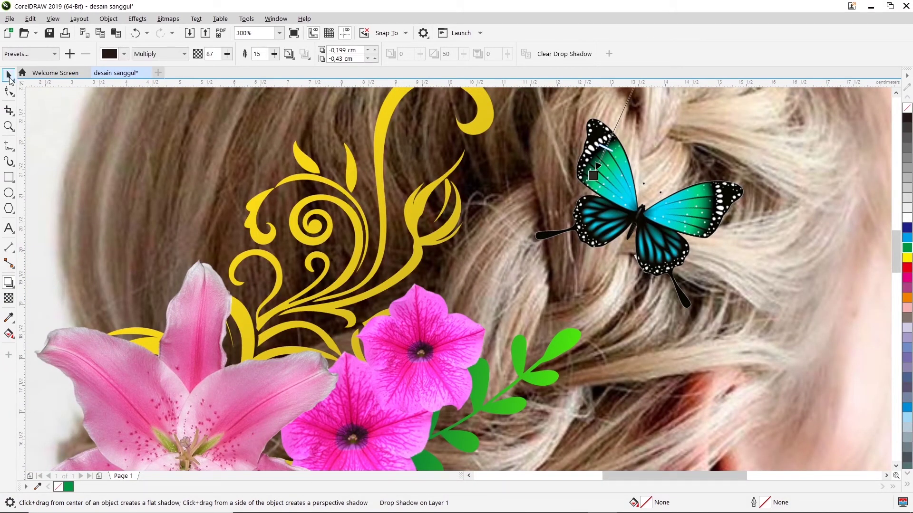
{"action": "left_click", "coordinate": [9, 75]}
{"action": "left_click", "coordinate": [687, 307]}
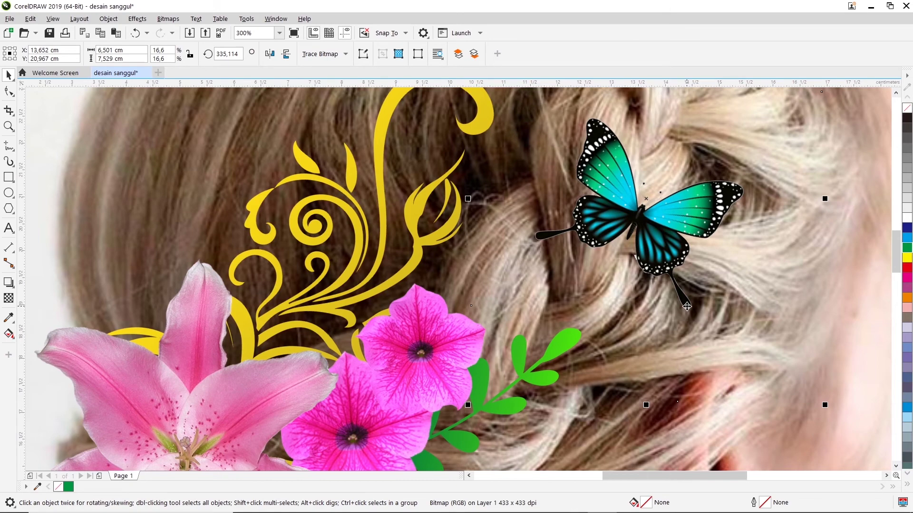
{"action": "left_click", "coordinate": [9, 283]}
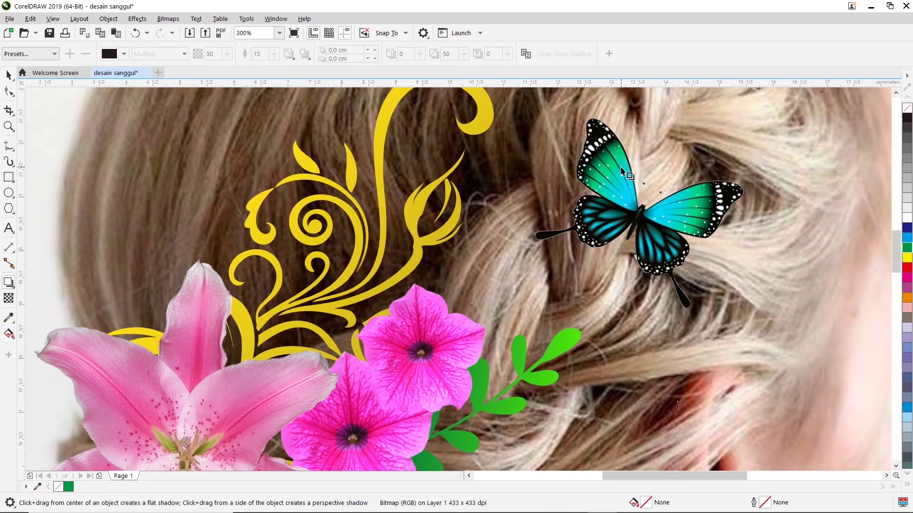
{"action": "left_click_drag", "start_coordinate": [646, 198], "coordinate": [601, 335]}
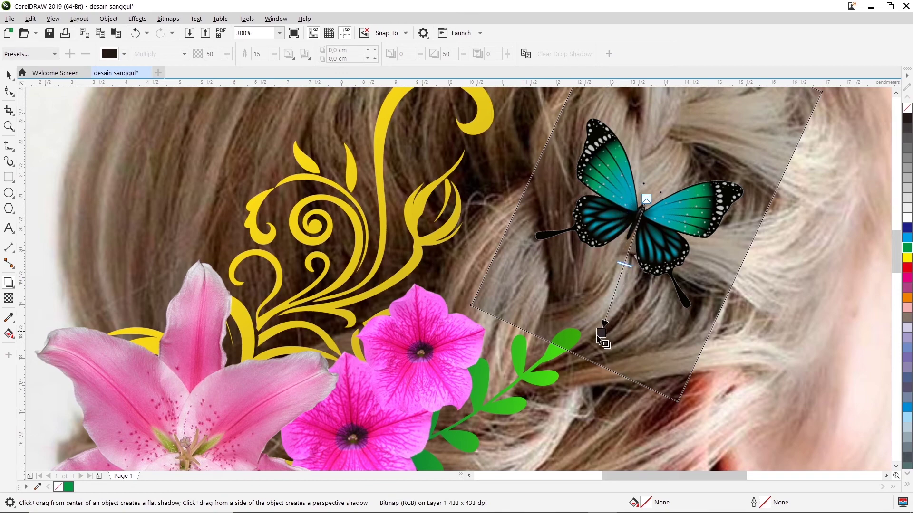
{"action": "left_click_drag", "start_coordinate": [600, 338], "coordinate": [526, 369]}
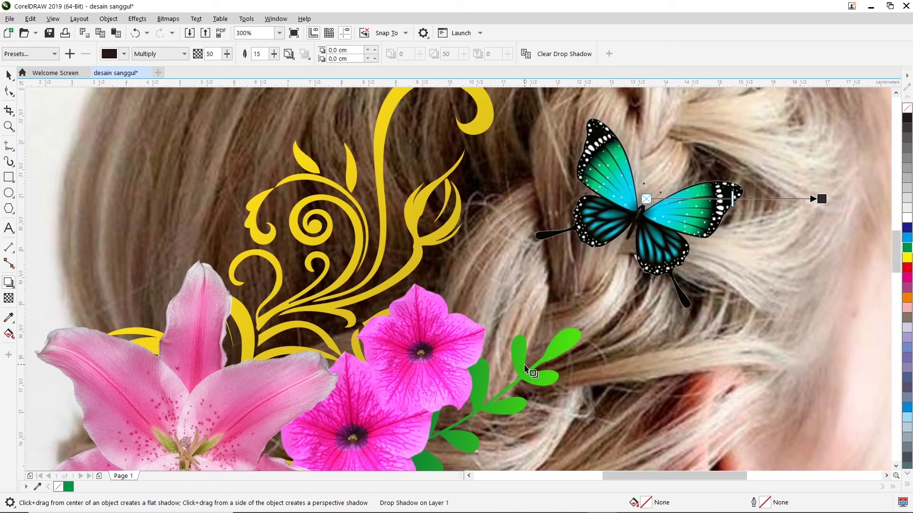
Step: Angle the teal butterfly's shadow toward the lower left and raise its opacity to 94
{"action": "left_click_drag", "start_coordinate": [823, 198], "coordinate": [499, 360]}
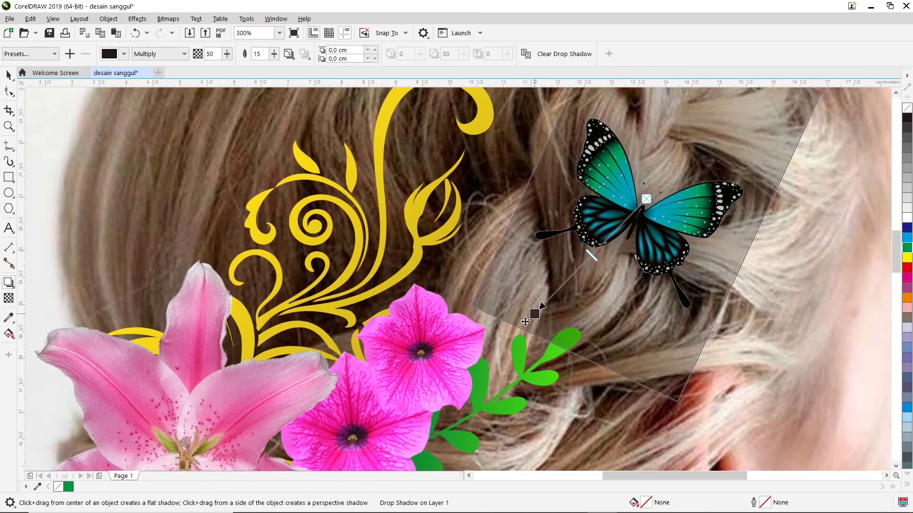
{"action": "mouse_move", "coordinate": [821, 199]}
{"action": "left_mouse_down"}
{"action": "mouse_move", "coordinate": [497, 291]}
{"action": "mouse_move", "coordinate": [418, 216]}
{"action": "left_mouse_up"}
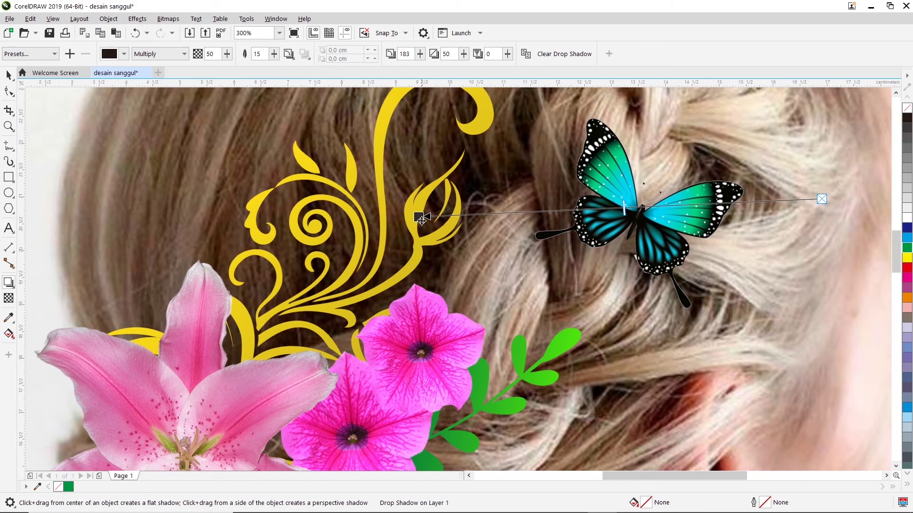
{"action": "left_click_drag", "start_coordinate": [420, 217], "coordinate": [454, 293]}
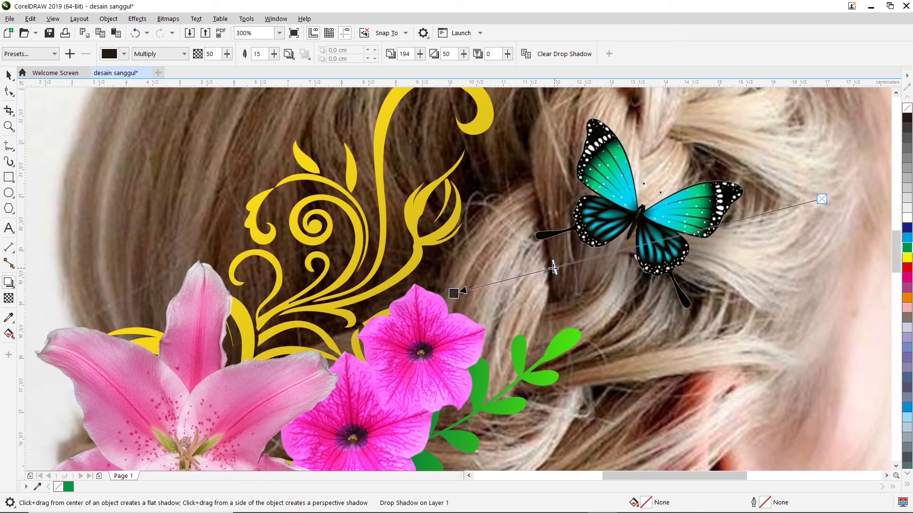
{"action": "left_click_drag", "start_coordinate": [557, 268], "coordinate": [553, 268]}
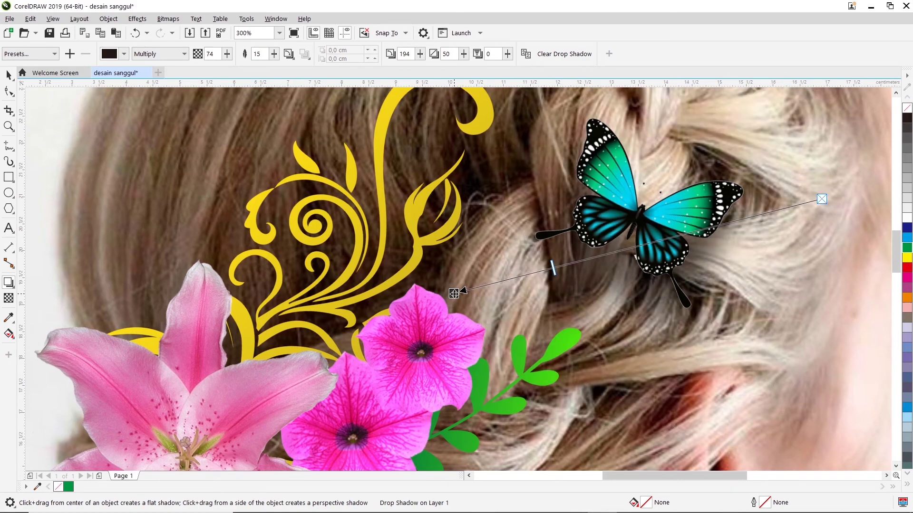
{"action": "left_click_drag", "start_coordinate": [453, 293], "coordinate": [456, 346]}
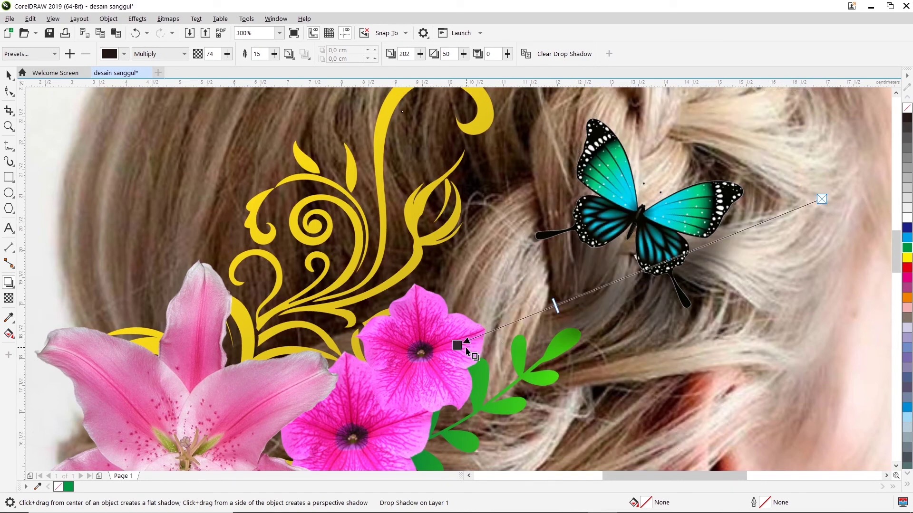
{"action": "left_click_drag", "start_coordinate": [468, 351], "coordinate": [424, 217]}
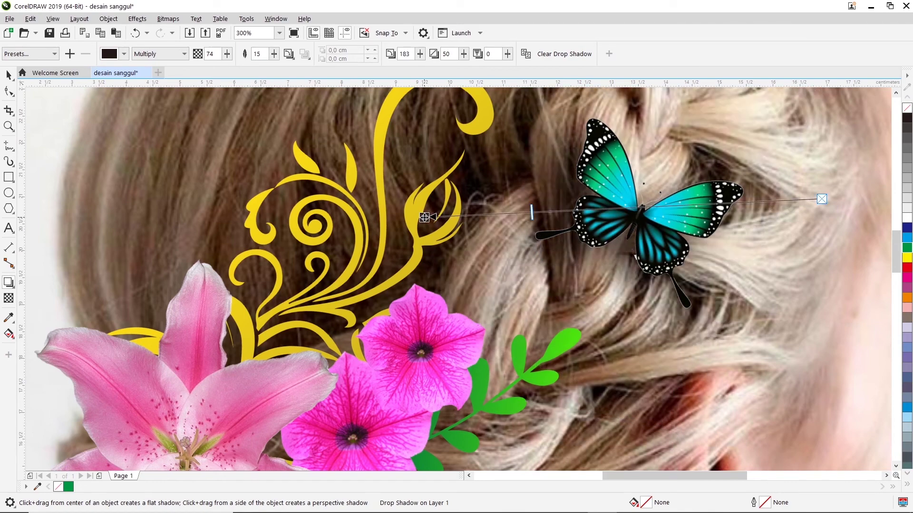
{"action": "left_click_drag", "start_coordinate": [490, 221], "coordinate": [485, 222]}
{"action": "left_click_drag", "start_coordinate": [424, 217], "coordinate": [427, 257]}
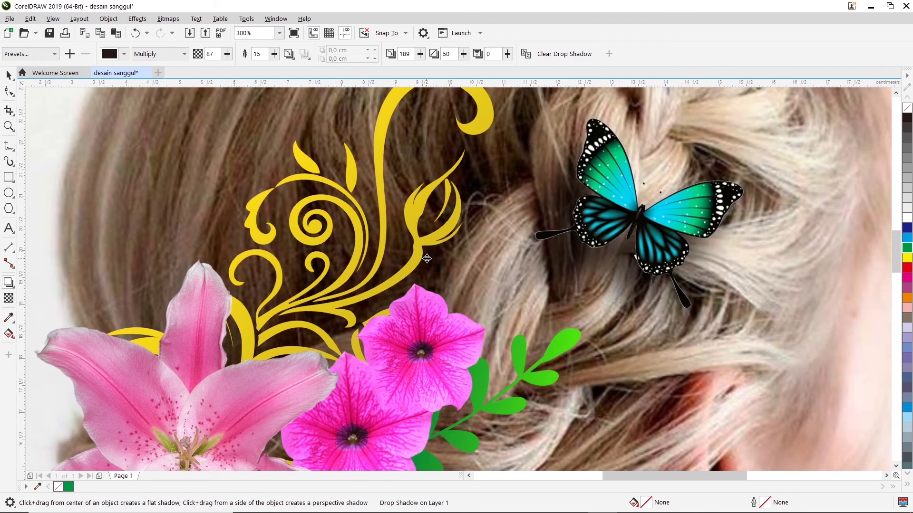
{"action": "left_click_drag", "start_coordinate": [430, 258], "coordinate": [484, 246]}
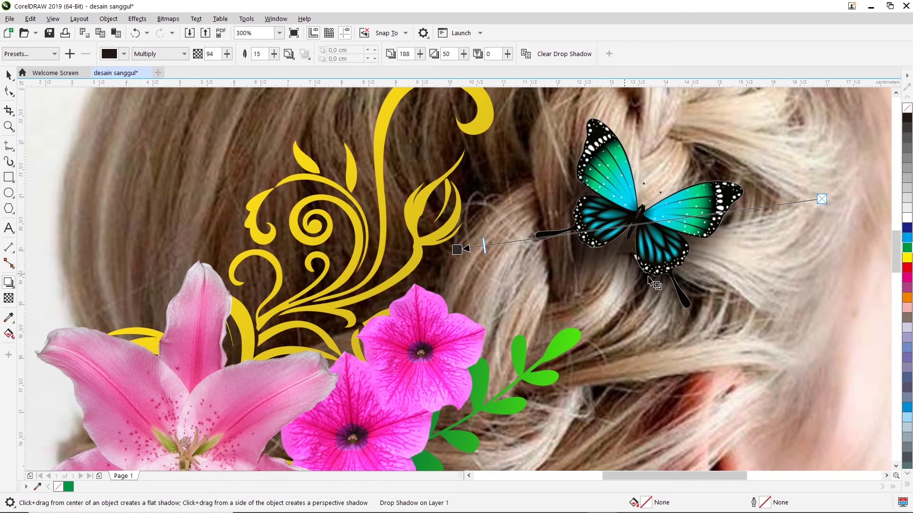
{"action": "scroll", "coordinate": [844, 316], "scroll_direction": "down", "scroll_amount": 2}
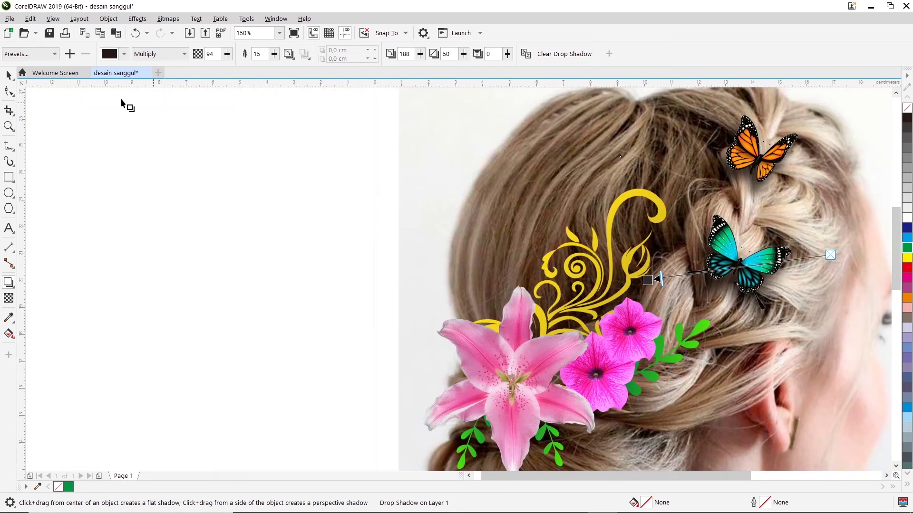
Step: Select the pink lily and cast a drop shadow straight down from it
{"action": "left_click", "coordinate": [9, 75]}
{"action": "left_click_drag", "start_coordinate": [897, 281], "coordinate": [899, 316]}
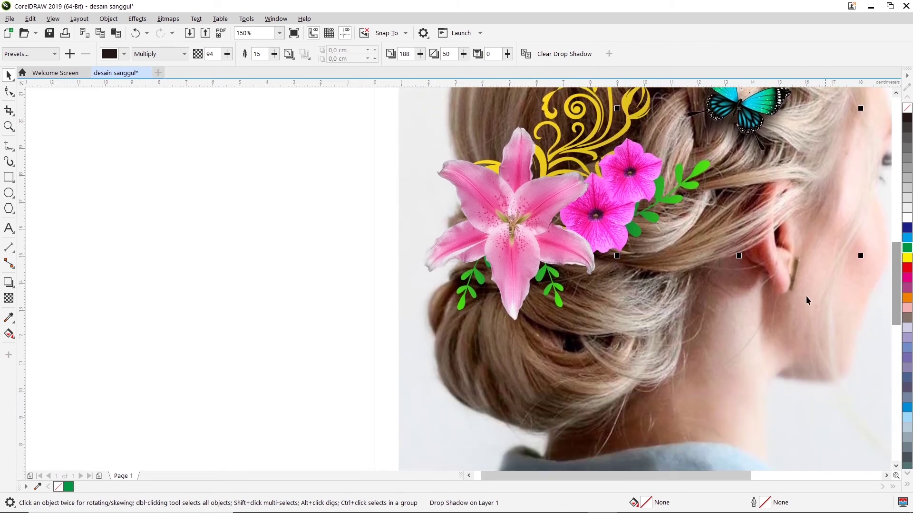
{"action": "left_click", "coordinate": [531, 293]}
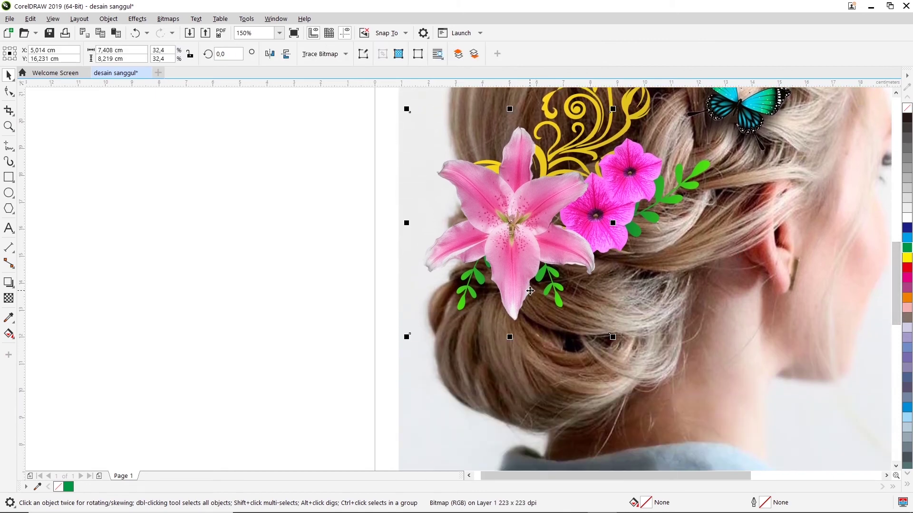
{"action": "left_click", "coordinate": [7, 284]}
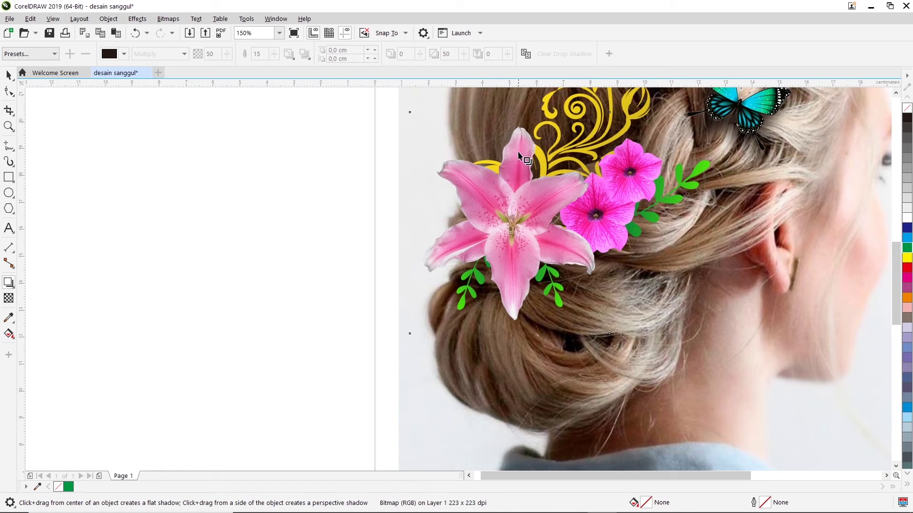
{"action": "mouse_move", "coordinate": [509, 109]}
{"action": "left_mouse_down"}
{"action": "mouse_move", "coordinate": [517, 264]}
{"action": "mouse_move", "coordinate": [508, 321]}
{"action": "left_mouse_up"}
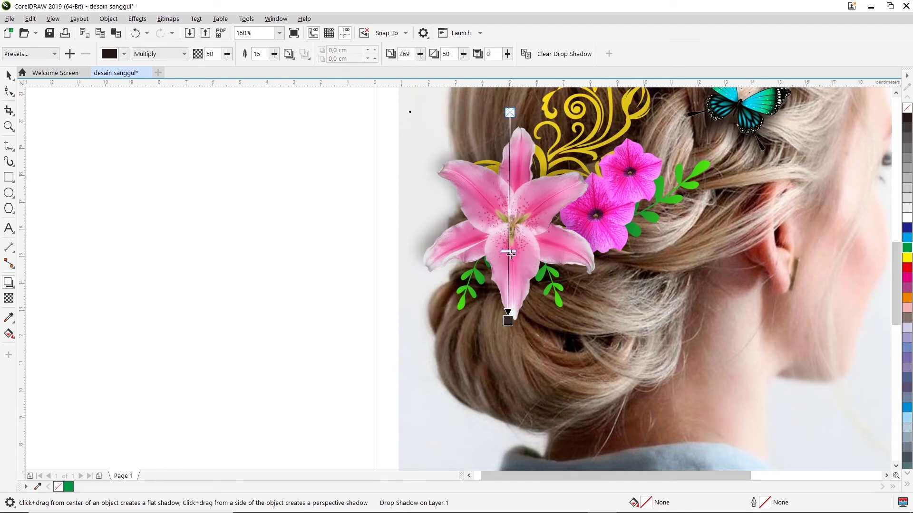
Step: Darken the lily's shadow to opacity 90 and fine-tune its length
{"action": "left_click_drag", "start_coordinate": [510, 243], "coordinate": [508, 274]}
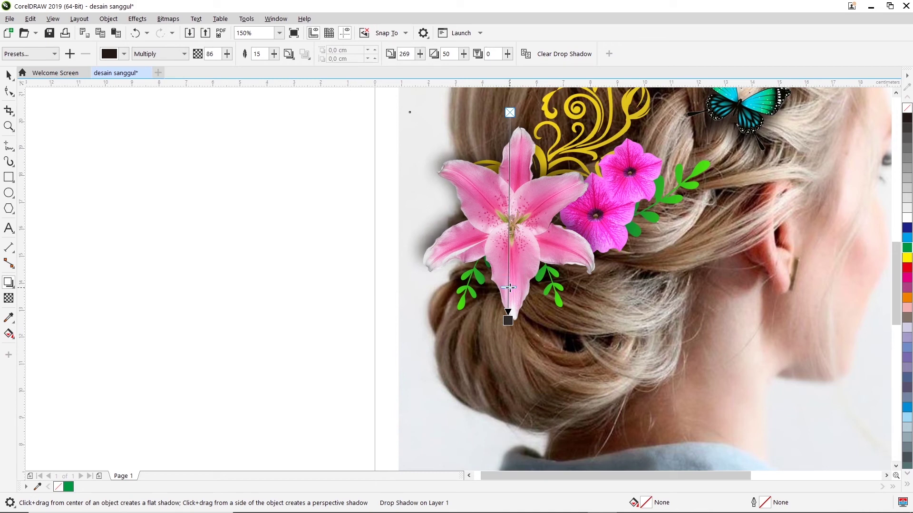
{"action": "left_click_drag", "start_coordinate": [508, 320], "coordinate": [508, 344]}
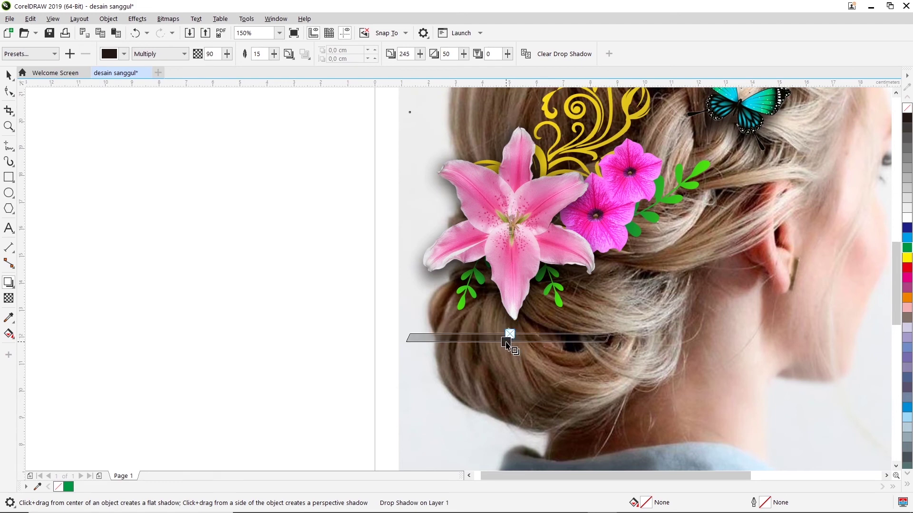
{"action": "key", "text": "ctrl+z"}
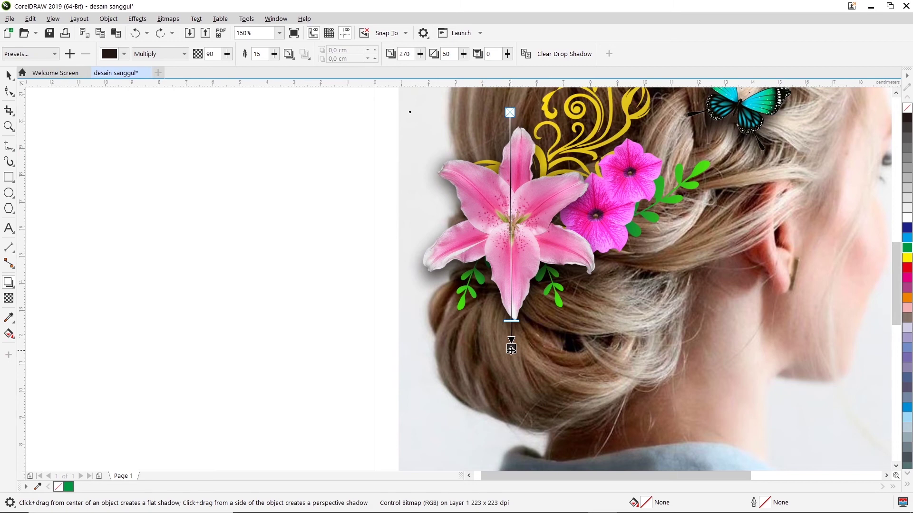
{"action": "left_click_drag", "start_coordinate": [511, 349], "coordinate": [505, 363]}
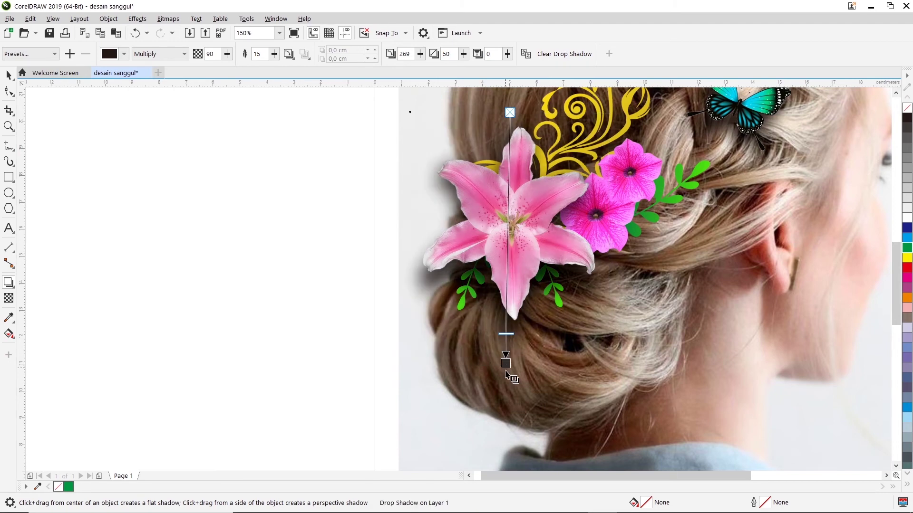
{"action": "mouse_move", "coordinate": [505, 363]}
{"action": "left_mouse_down"}
{"action": "mouse_move", "coordinate": [508, 348]}
{"action": "mouse_move", "coordinate": [508, 369]}
{"action": "left_mouse_up"}
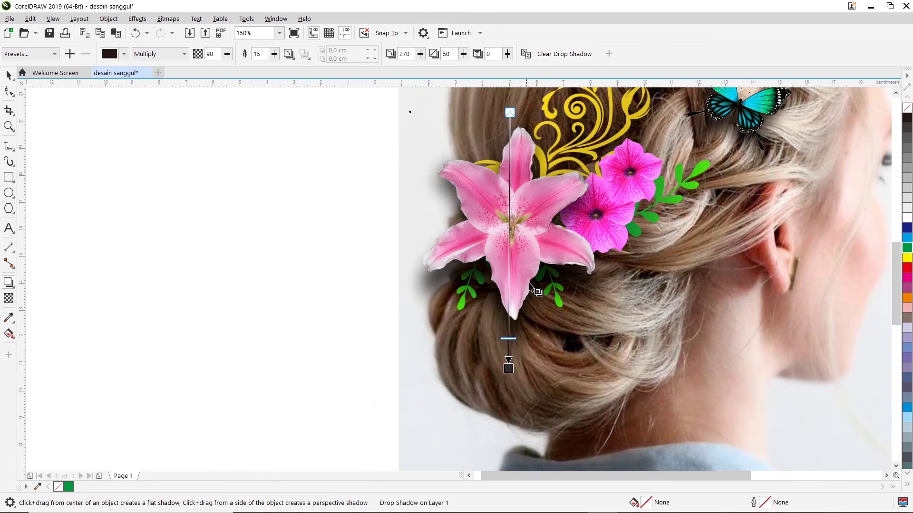
{"action": "left_click_drag", "start_coordinate": [508, 369], "coordinate": [509, 363]}
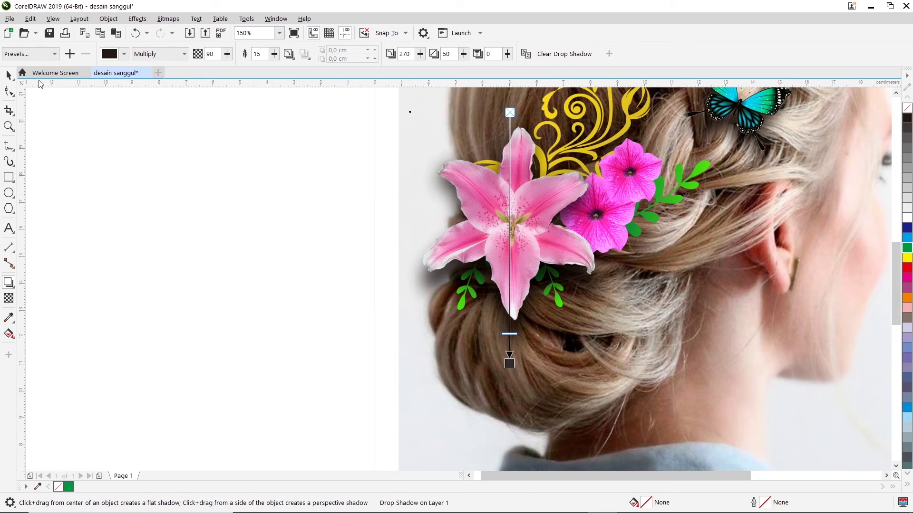
Step: Inspect the butterfly and lily shadow settings, zooming out to the full page width
{"action": "left_click", "coordinate": [9, 75]}
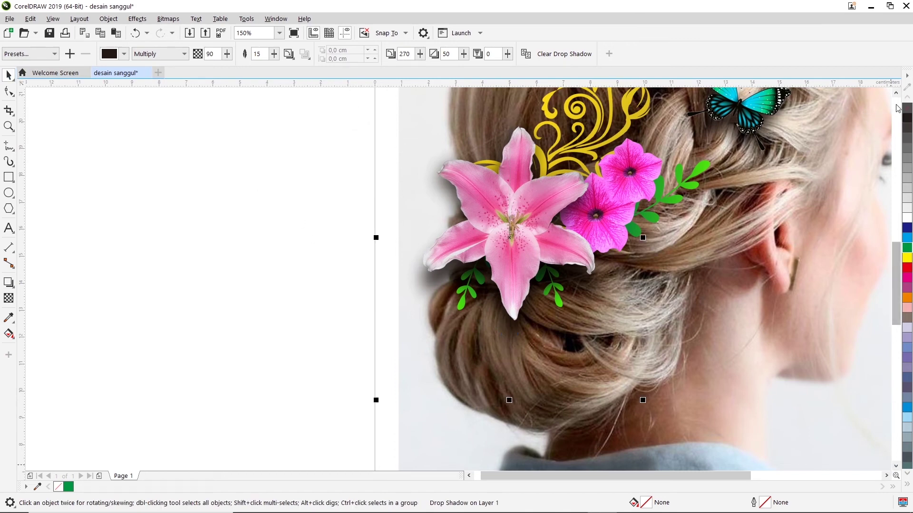
{"action": "left_click", "coordinate": [895, 94]}
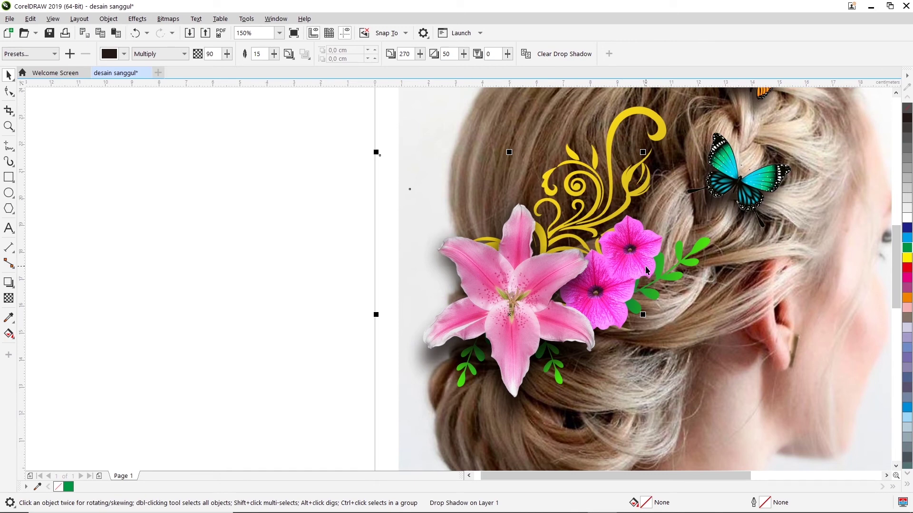
{"action": "left_click", "coordinate": [627, 297]}
{"action": "left_click", "coordinate": [612, 325]}
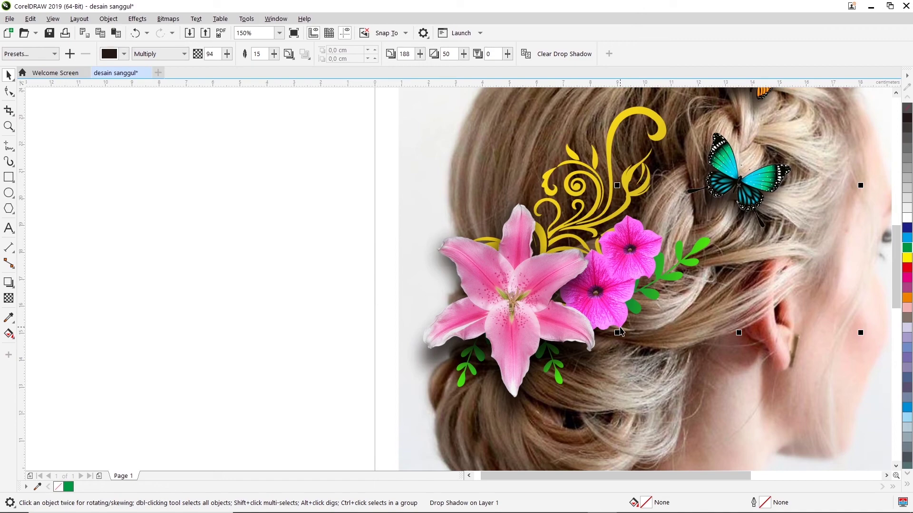
{"action": "left_click", "coordinate": [600, 333]}
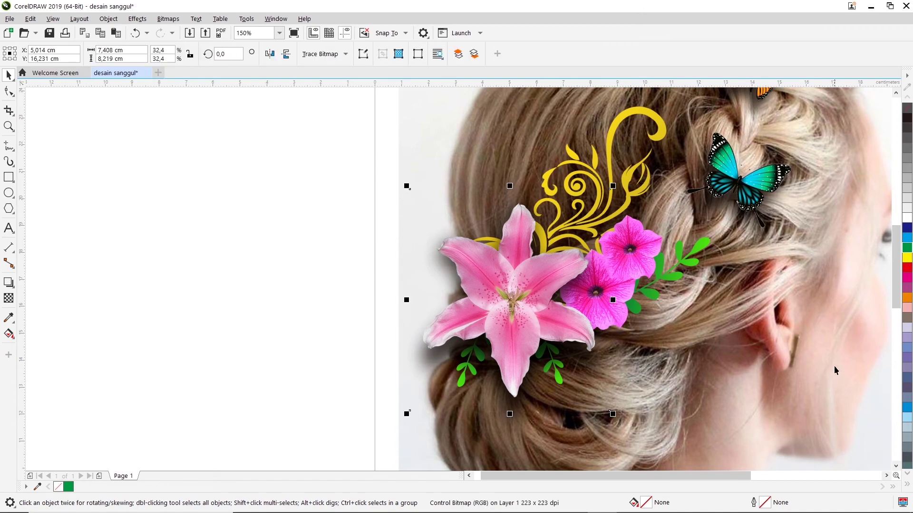
{"action": "left_click", "coordinate": [886, 475]}
{"action": "left_click", "coordinate": [690, 316]}
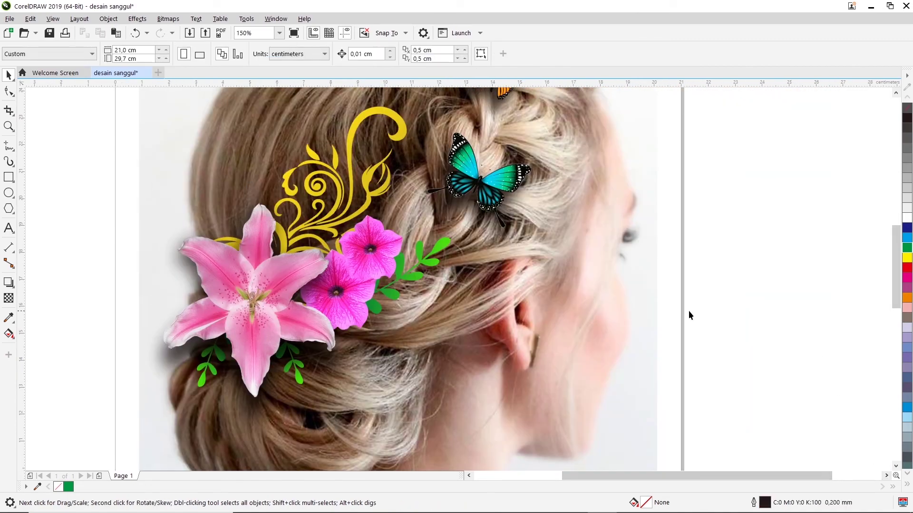
{"action": "left_click", "coordinate": [374, 241]}
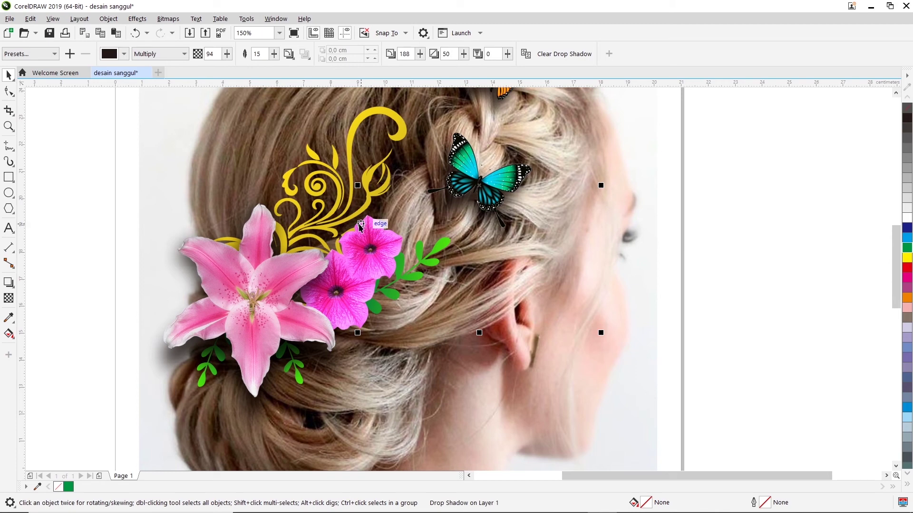
{"action": "left_click", "coordinate": [357, 229]}
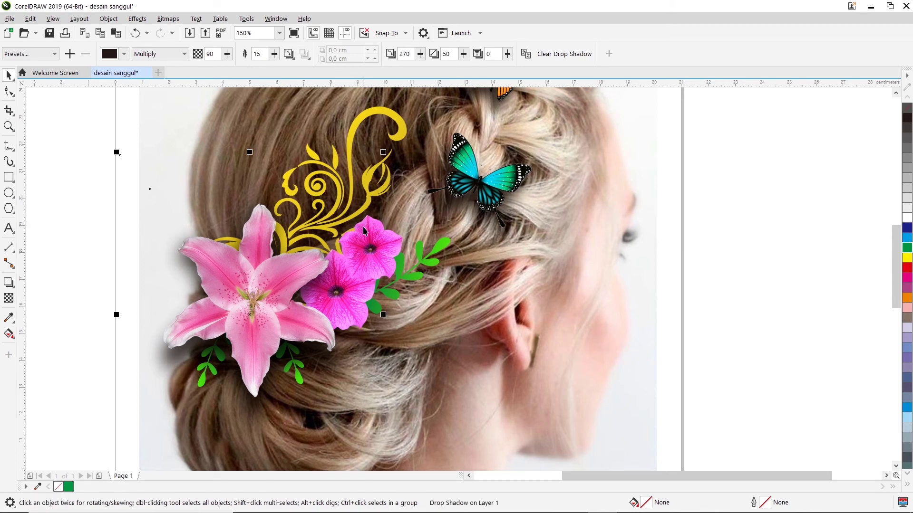
Step: Select the teal butterfly's shadow and then both butterflies on the braid
{"action": "left_click", "coordinate": [481, 179]}
{"action": "left_click", "coordinate": [527, 158]}
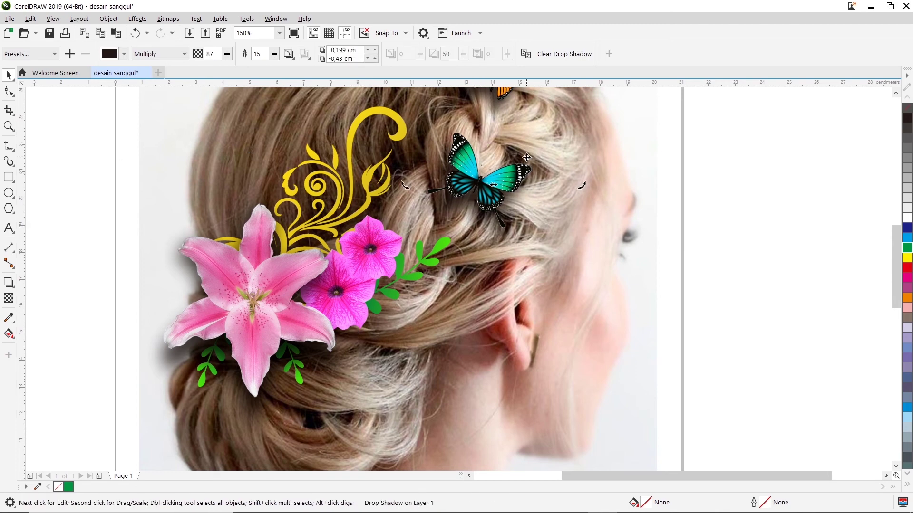
{"action": "scroll", "coordinate": [897, 93], "scroll_direction": "up", "scroll_amount": 5}
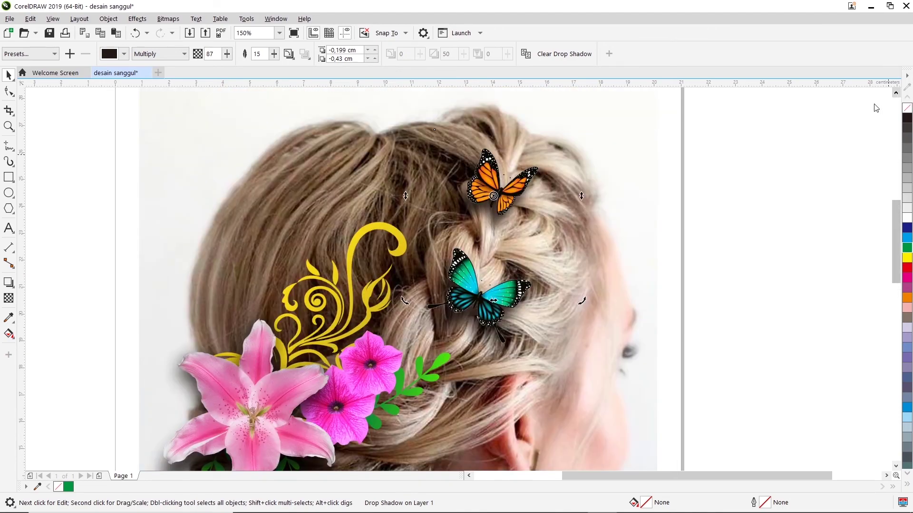
{"action": "left_click", "coordinate": [705, 206]}
{"action": "left_click", "coordinate": [478, 176]}
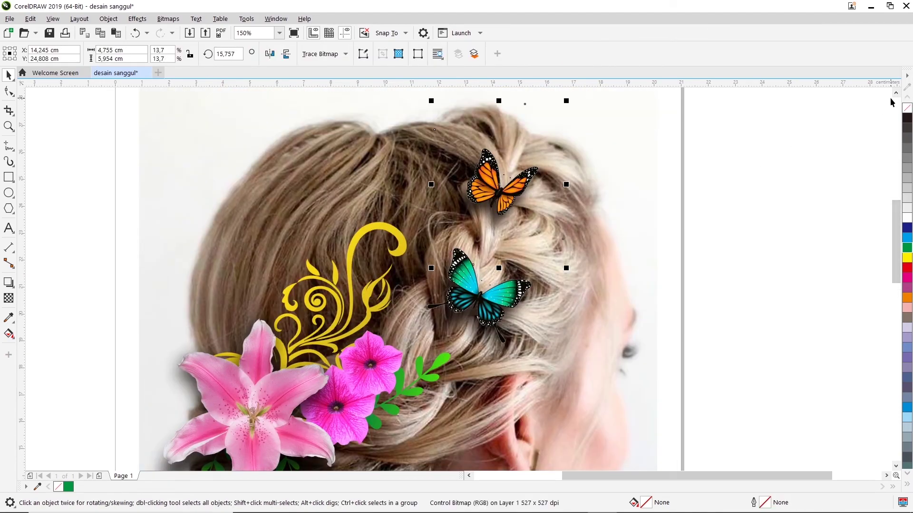
{"action": "scroll", "coordinate": [896, 95], "scroll_direction": "up", "scroll_amount": 2}
{"action": "scroll", "coordinate": [896, 96], "scroll_direction": "up", "scroll_amount": 5}
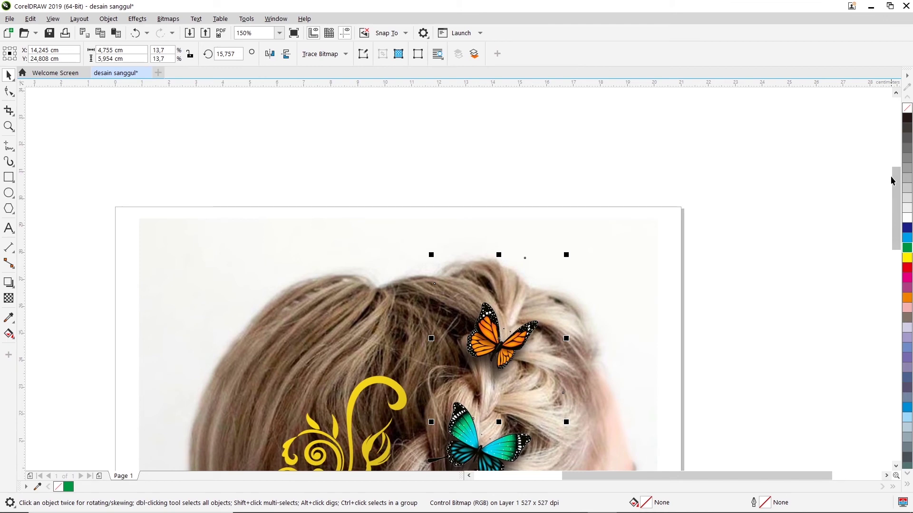
{"action": "scroll", "coordinate": [892, 181], "scroll_direction": "down", "scroll_amount": 3}
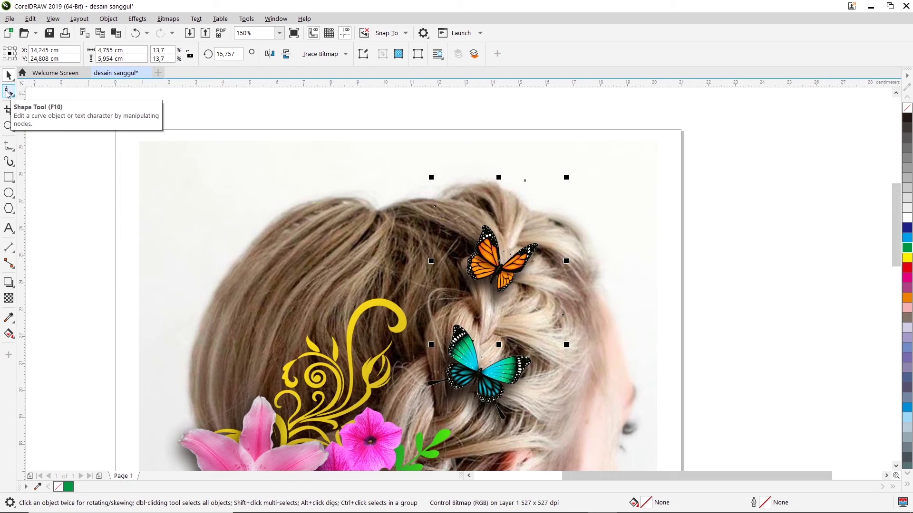
Step: Pull the orange butterfly frame's lower and top-right nodes in toward the butterfly
{"action": "left_click", "coordinate": [8, 92]}
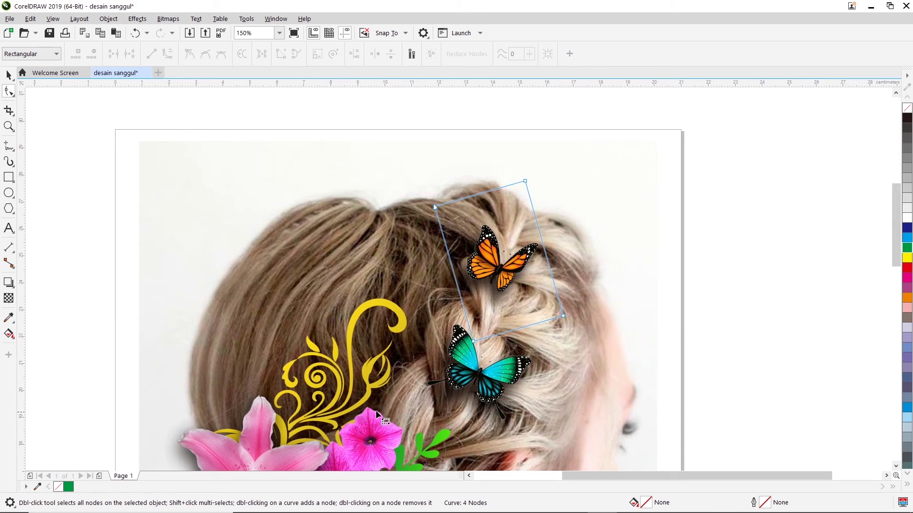
{"action": "left_click", "coordinate": [563, 316]}
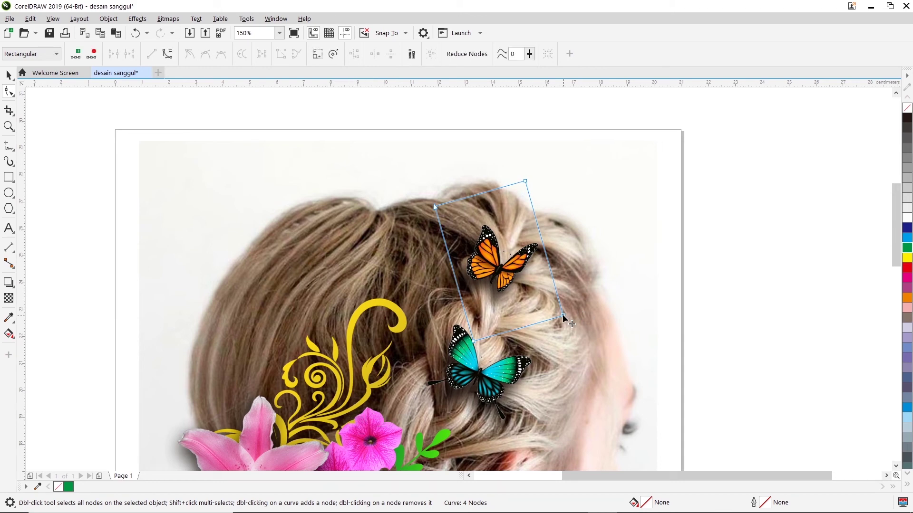
{"action": "mouse_move", "coordinate": [563, 316]}
{"action": "left_mouse_down"}
{"action": "mouse_move", "coordinate": [549, 287]}
{"action": "mouse_move", "coordinate": [466, 315]}
{"action": "left_mouse_up"}
{"action": "left_click_drag", "start_coordinate": [525, 181], "coordinate": [533, 208]}
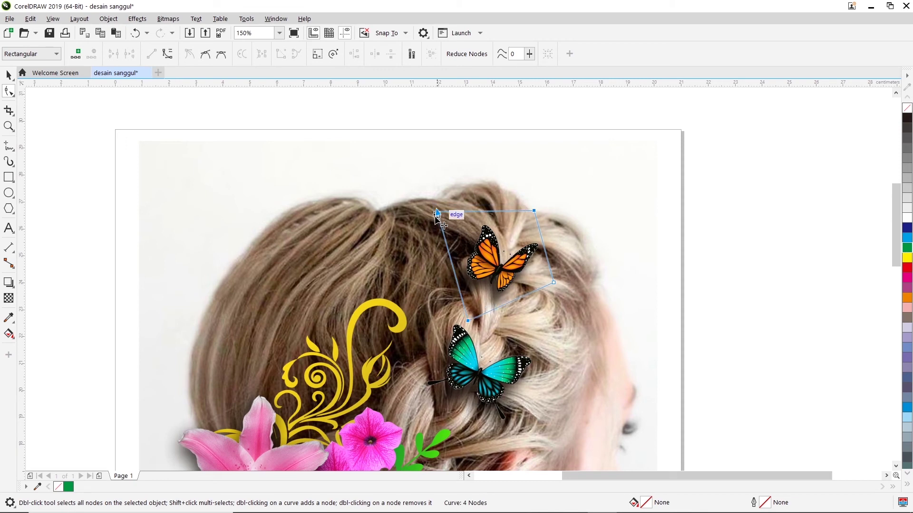
{"action": "left_click_drag", "start_coordinate": [439, 210], "coordinate": [442, 215]}
{"action": "key", "text": "ctrl+z"}
Step: Bring the frame's top-left and bottom-left nodes in close to the orange butterfly
{"action": "left_click", "coordinate": [502, 199]}
{"action": "left_click", "coordinate": [431, 208]}
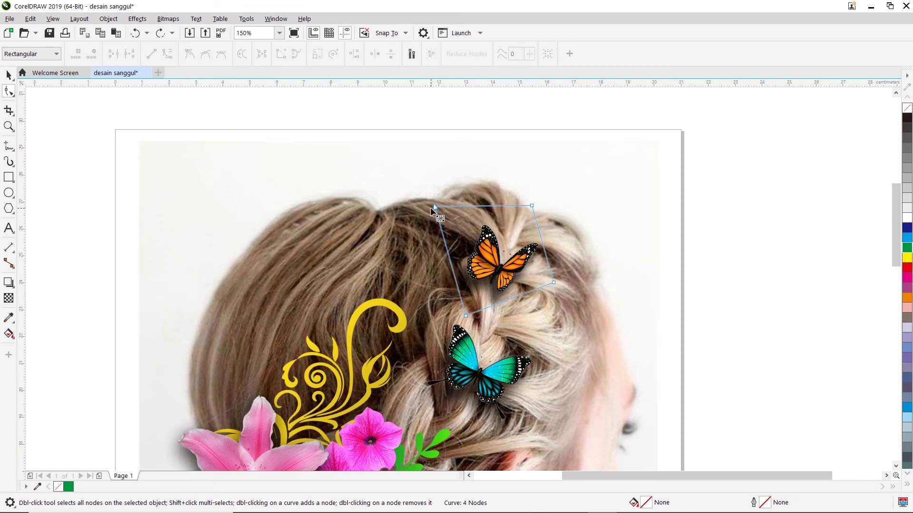
{"action": "left_click_drag", "start_coordinate": [432, 206], "coordinate": [442, 230]}
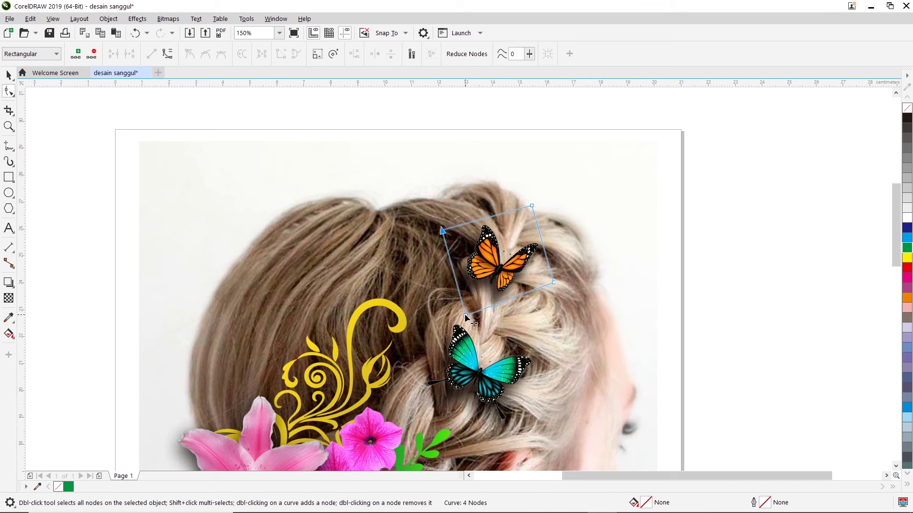
{"action": "left_click_drag", "start_coordinate": [465, 314], "coordinate": [464, 312]}
{"action": "left_click", "coordinate": [547, 294]}
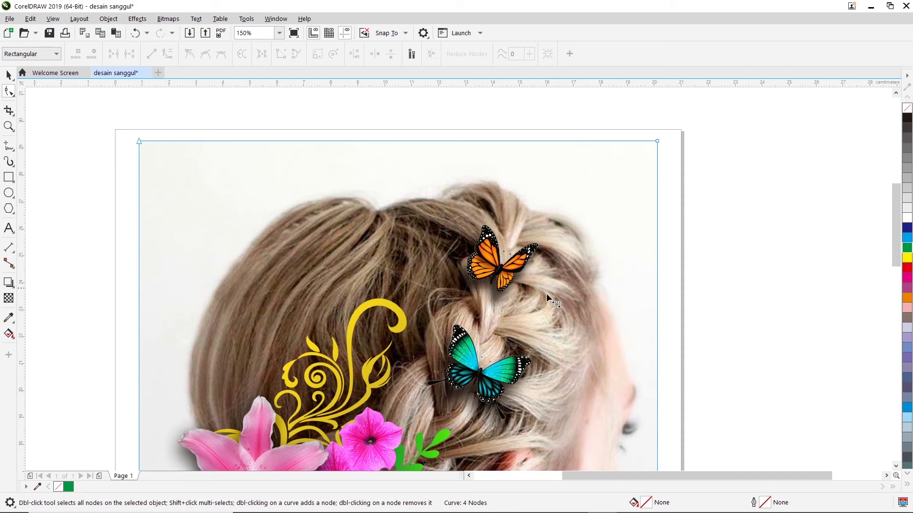
{"action": "scroll", "coordinate": [902, 226], "scroll_direction": "down", "scroll_amount": 3}
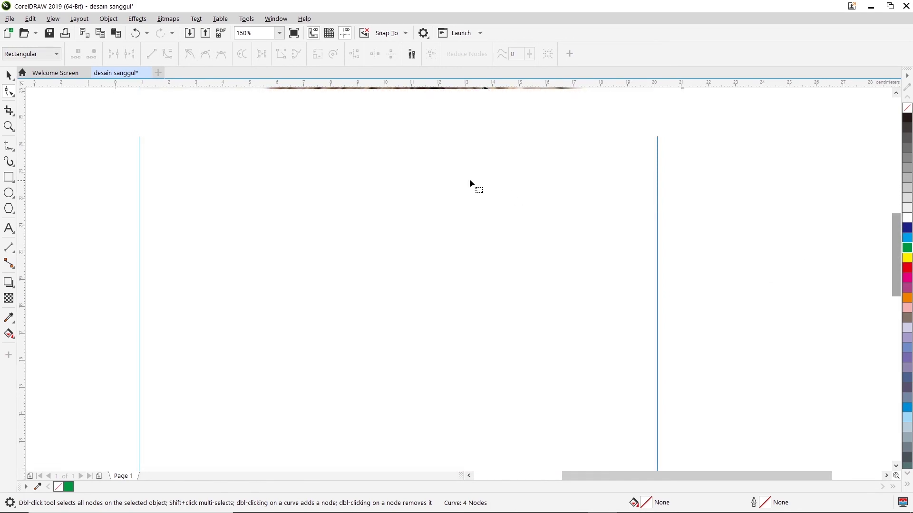
{"action": "scroll", "coordinate": [523, 240], "scroll_direction": "down", "scroll_amount": 1}
{"action": "scroll", "coordinate": [512, 245], "scroll_direction": "up", "scroll_amount": 1}
Step: Drag the teal butterfly frame's four nodes in tight around the butterfly
{"action": "left_click", "coordinate": [515, 217]}
{"action": "left_click_drag", "start_coordinate": [492, 135], "coordinate": [471, 181]}
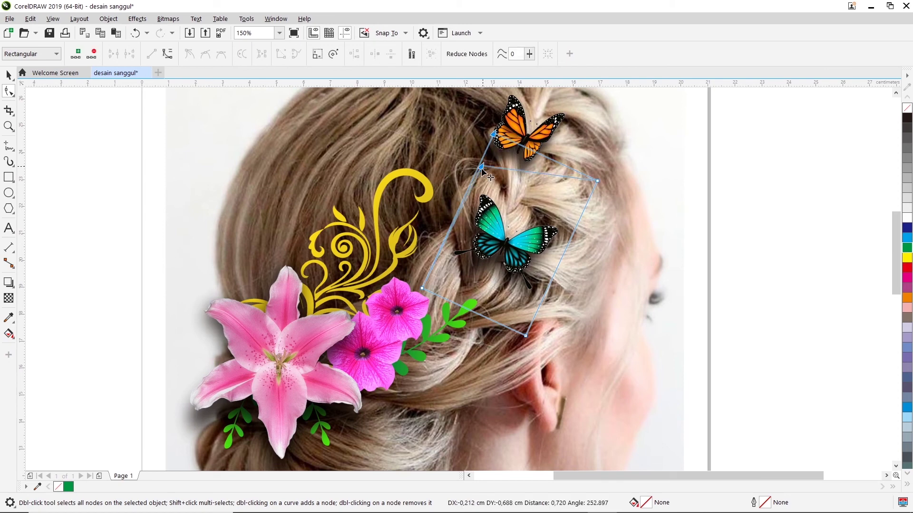
{"action": "left_click_drag", "start_coordinate": [598, 182], "coordinate": [576, 227]}
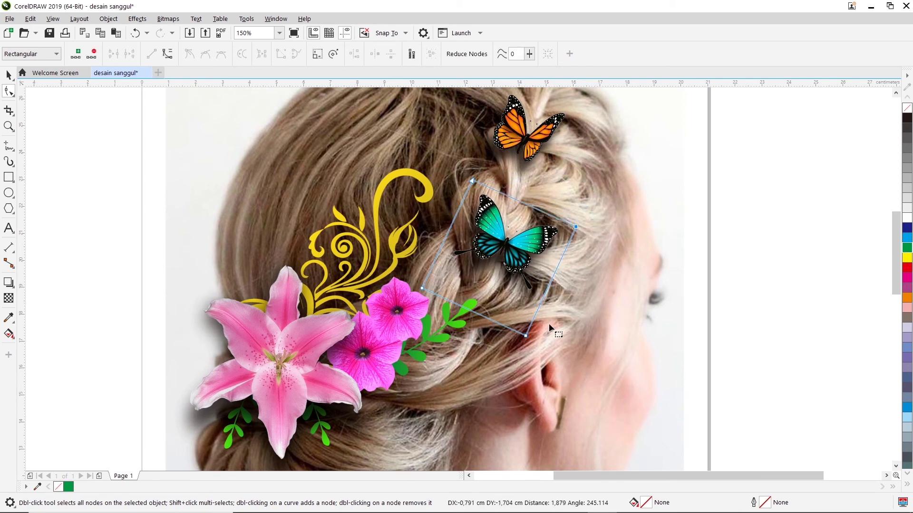
{"action": "left_click_drag", "start_coordinate": [525, 336], "coordinate": [534, 316]}
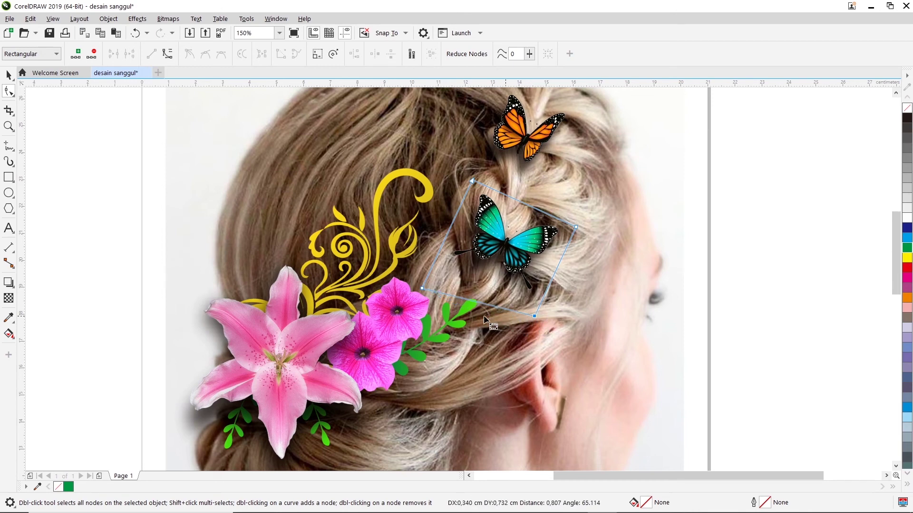
{"action": "left_click_drag", "start_coordinate": [423, 285], "coordinate": [429, 272]}
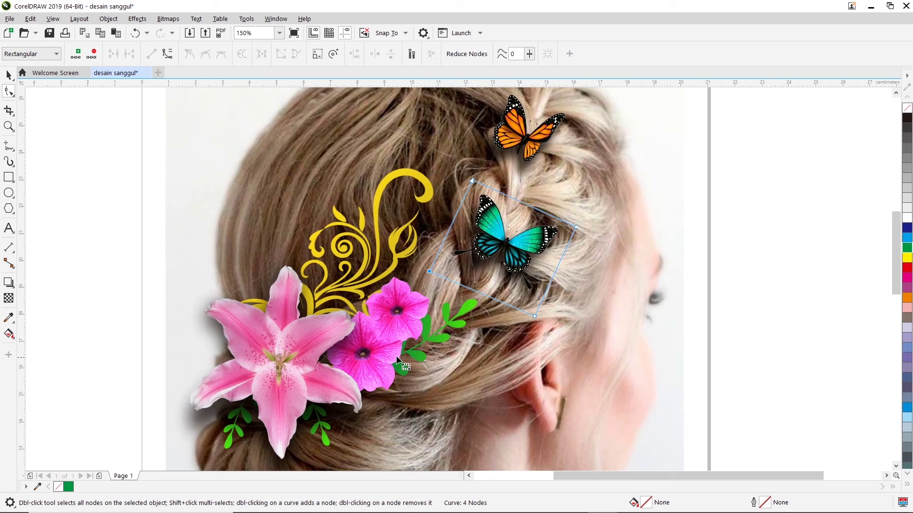
{"action": "key", "text": "Escape"}
Step: Select the teal butterfly and flower group shadows, undoing a trial move of the teal butterfly
{"action": "left_click", "coordinate": [8, 75]}
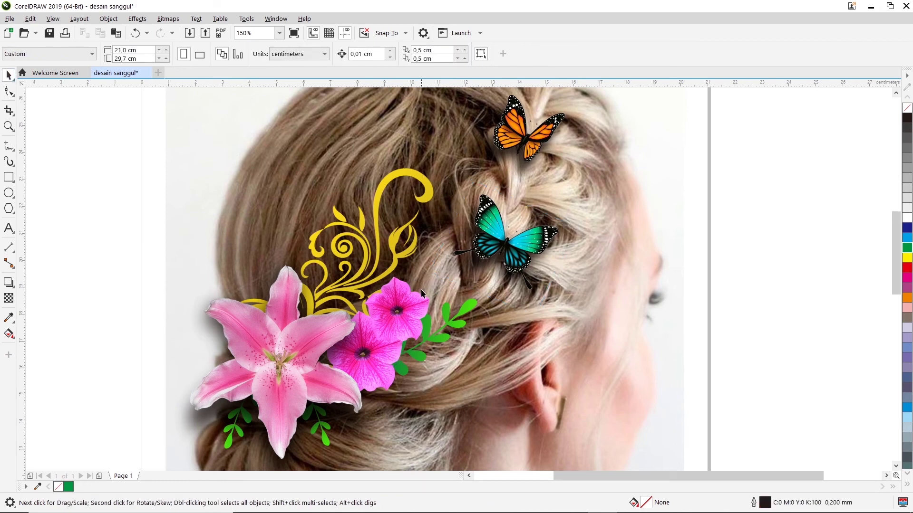
{"action": "left_click", "coordinate": [416, 296]}
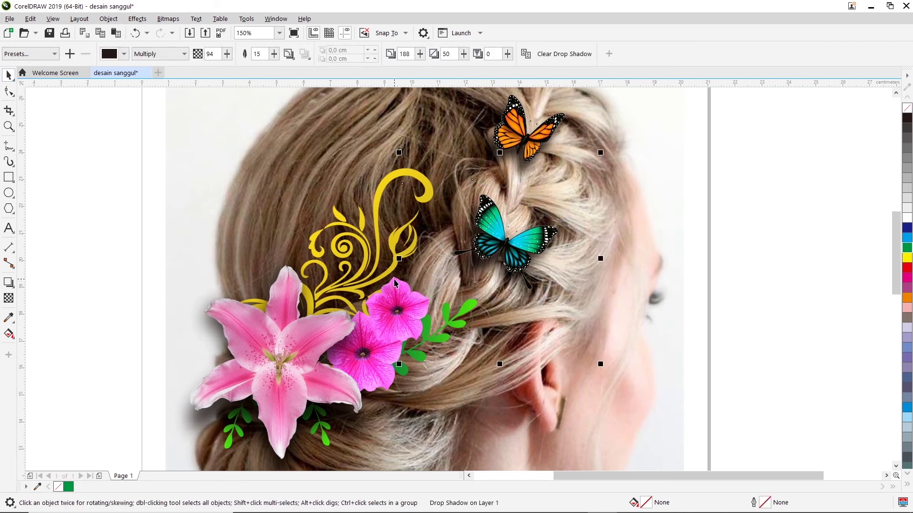
{"action": "left_click", "coordinate": [394, 282]}
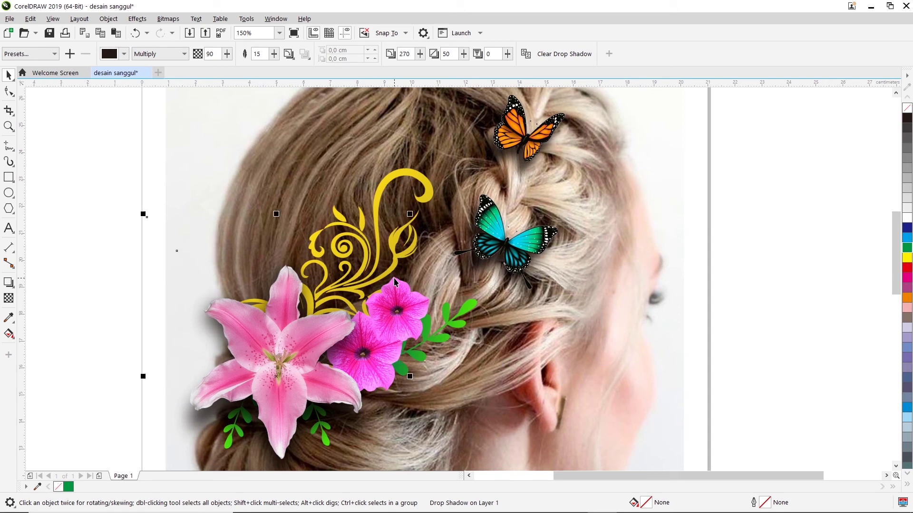
{"action": "left_click", "coordinate": [422, 298]}
{"action": "left_click_drag", "start_coordinate": [441, 287], "coordinate": [509, 287]}
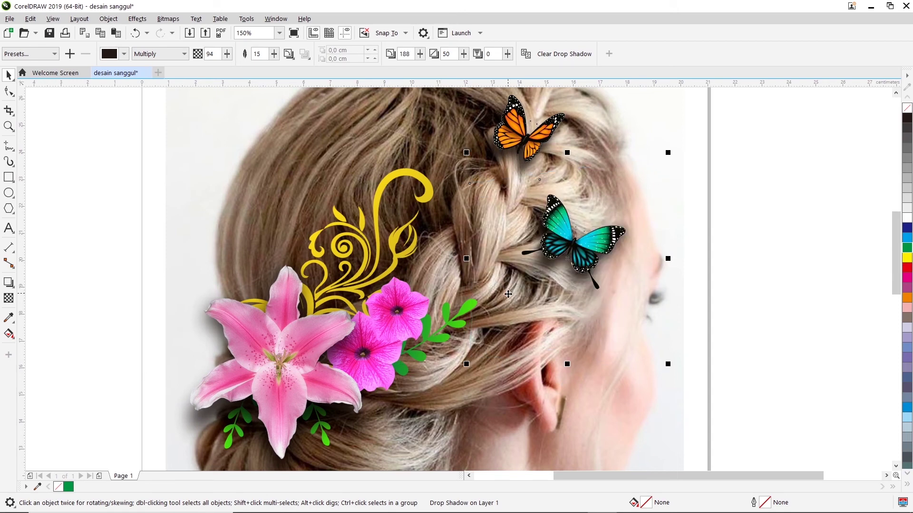
{"action": "key", "text": "ctrl+z"}
{"action": "left_click", "coordinate": [412, 318]}
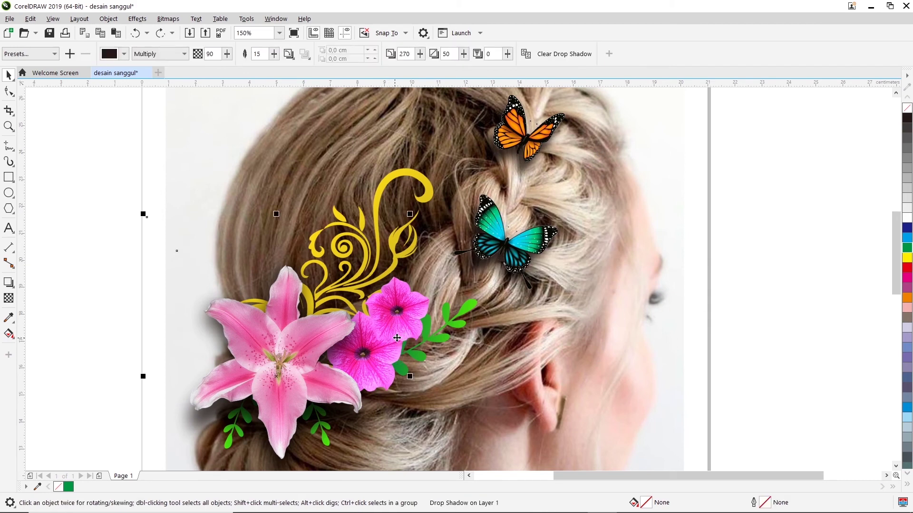
Step: Clear the selection and marquee-select the upper pink petunia
{"action": "left_click", "coordinate": [682, 326]}
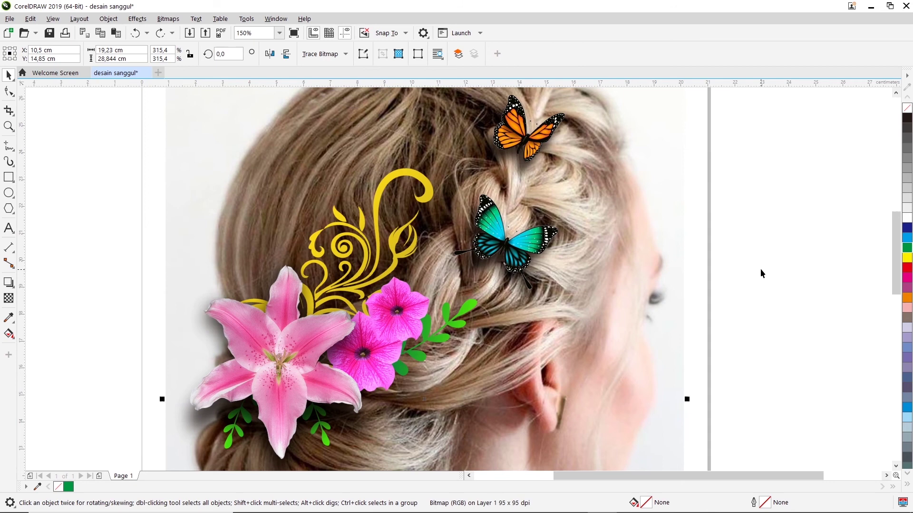
{"action": "left_click_drag", "start_coordinate": [492, 357], "coordinate": [372, 335]}
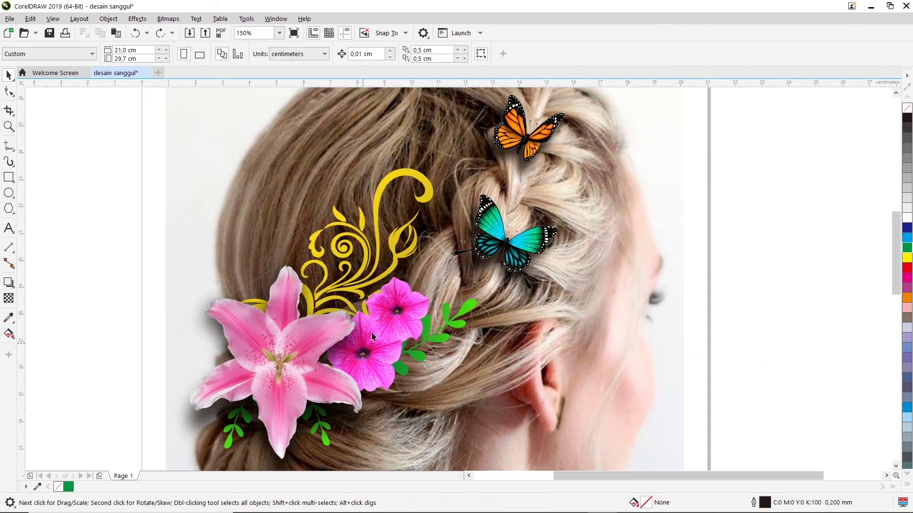
{"action": "left_click", "coordinate": [420, 298]}
{"action": "mouse_move", "coordinate": [764, 247]}
{"action": "left_mouse_down"}
{"action": "mouse_move", "coordinate": [367, 369]}
{"action": "mouse_move", "coordinate": [326, 371]}
{"action": "left_mouse_up"}
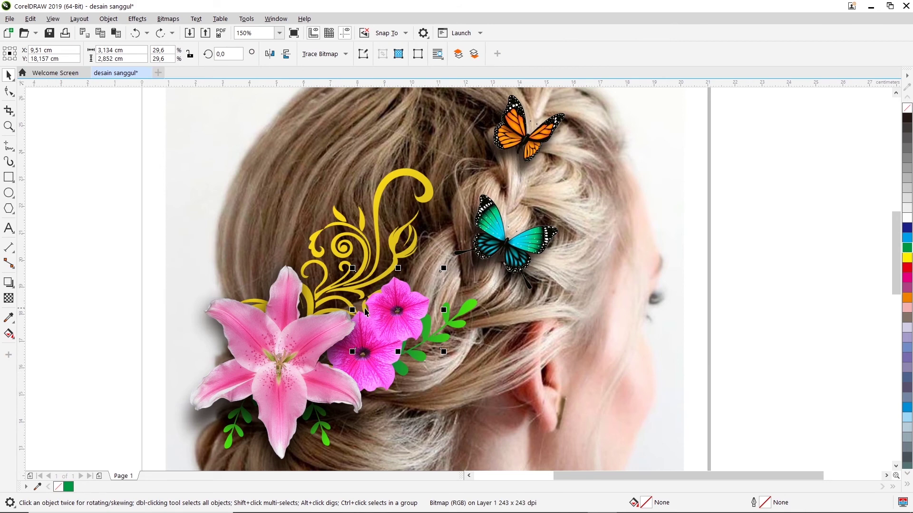
Step: Cast a drop shadow below the upper petunia at opacity 79 and fine-tune its length
{"action": "left_click", "coordinate": [9, 283]}
{"action": "left_click_drag", "start_coordinate": [397, 285], "coordinate": [398, 349]}
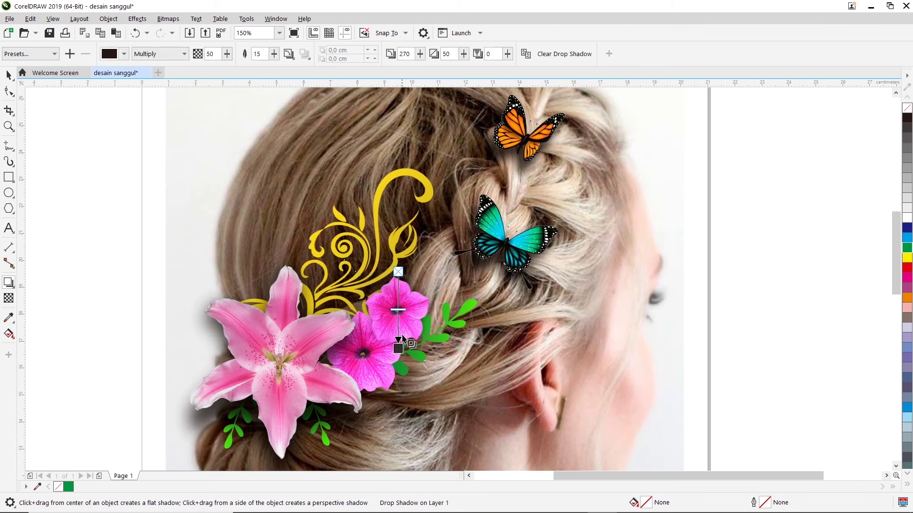
{"action": "left_click_drag", "start_coordinate": [399, 310], "coordinate": [399, 356]}
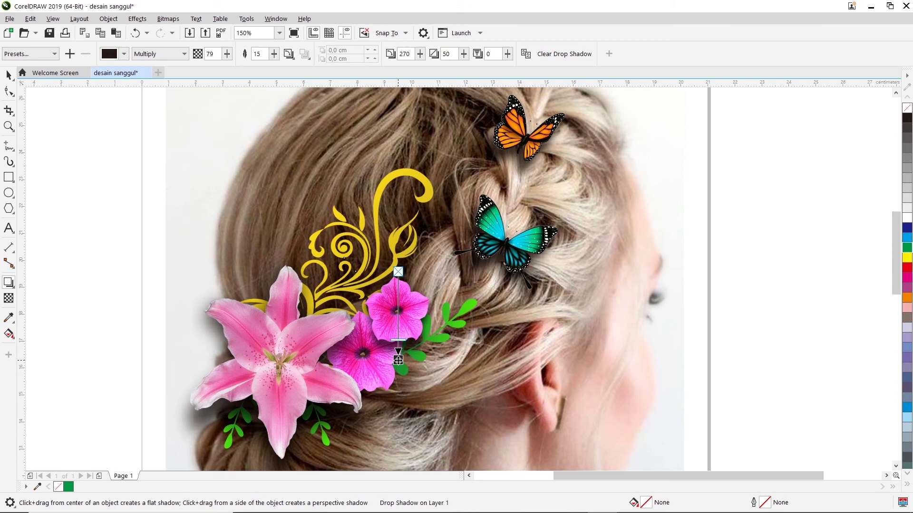
{"action": "mouse_move", "coordinate": [398, 356]}
{"action": "left_mouse_down"}
{"action": "mouse_move", "coordinate": [397, 364]}
{"action": "mouse_move", "coordinate": [393, 356]}
{"action": "left_mouse_up"}
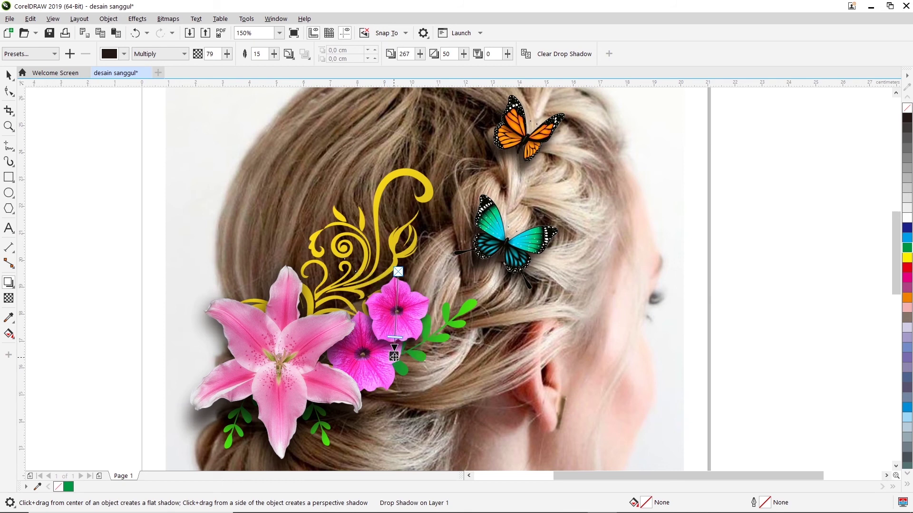
{"action": "left_click_drag", "start_coordinate": [394, 356], "coordinate": [395, 365]}
{"action": "scroll", "coordinate": [395, 365], "scroll_direction": "up", "scroll_amount": 2}
{"action": "scroll", "coordinate": [394, 364], "scroll_direction": "down", "scroll_amount": 2}
{"action": "left_click", "coordinate": [694, 312]}
{"action": "left_click", "coordinate": [9, 74]}
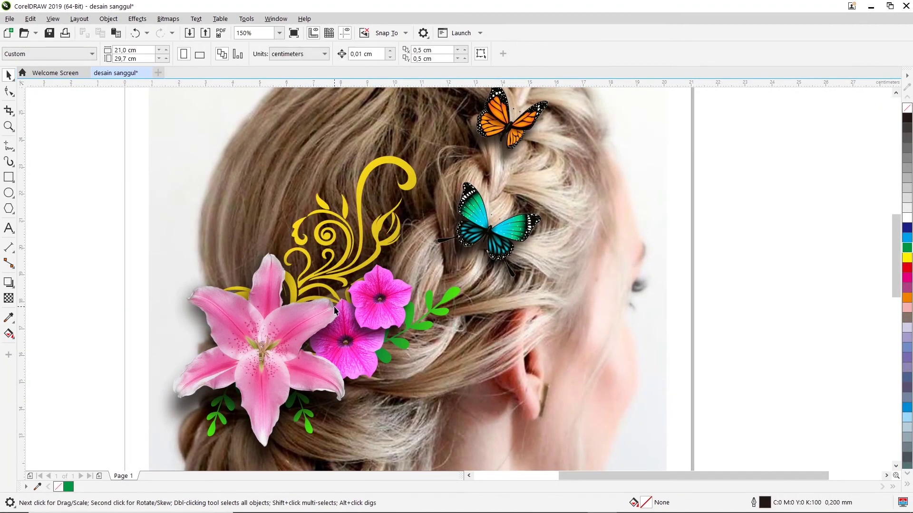
Step: Click through the lily, existing drop shadows and gold swirl, undo an accidental lily move, then deselect
{"action": "left_click", "coordinate": [343, 302]}
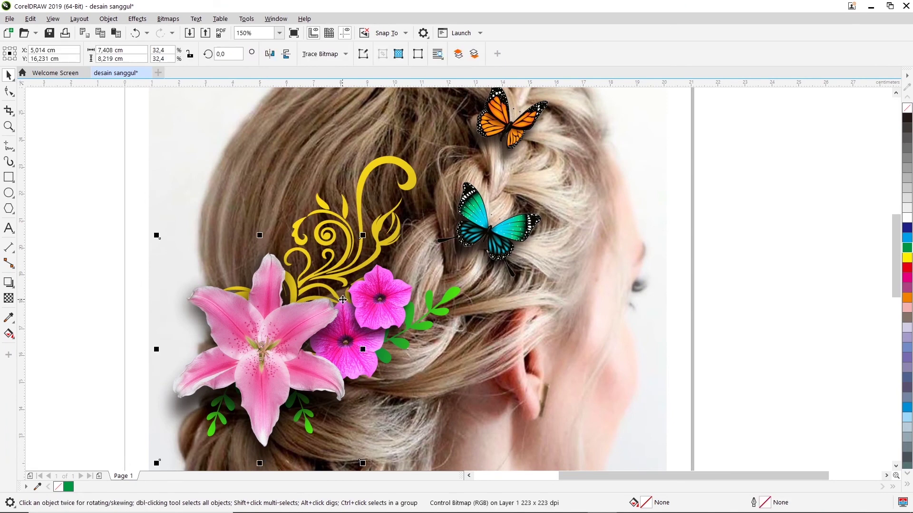
{"action": "left_click", "coordinate": [370, 379]}
{"action": "left_click_drag", "start_coordinate": [373, 381], "coordinate": [435, 384]}
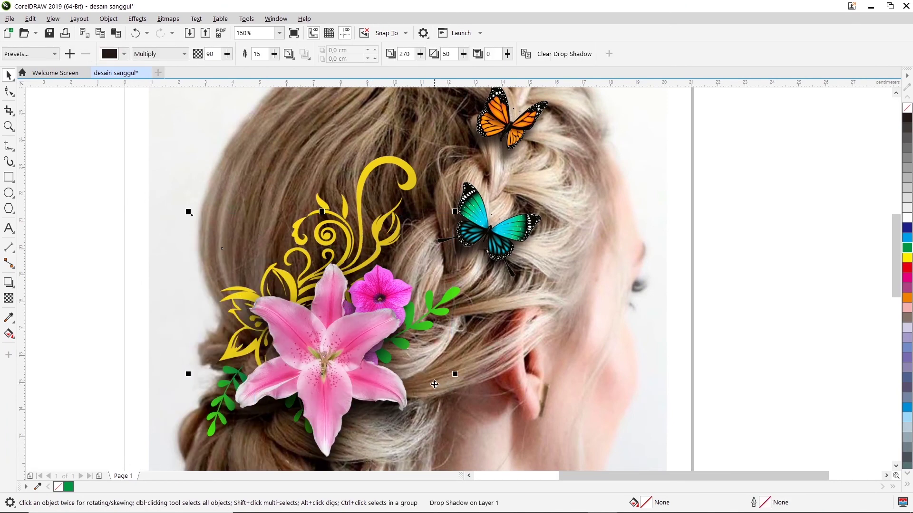
{"action": "key", "text": "ctrl+z"}
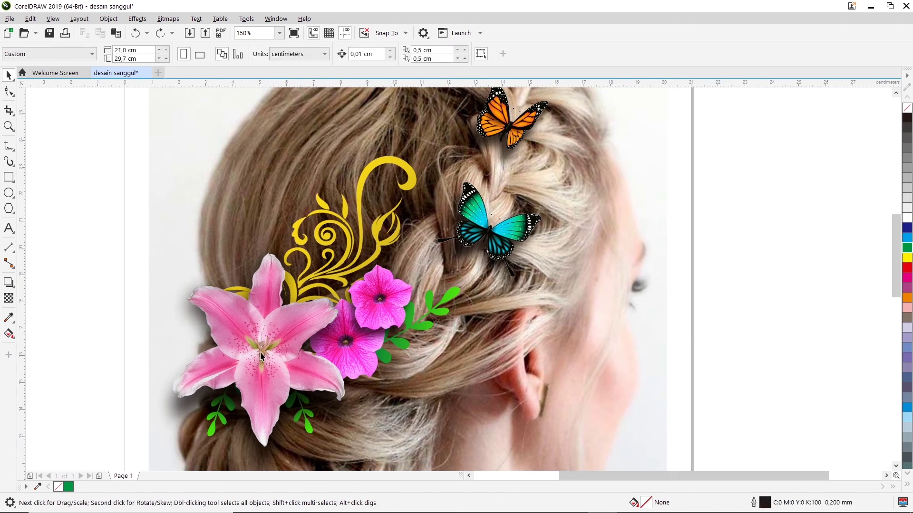
{"action": "left_click", "coordinate": [386, 358]}
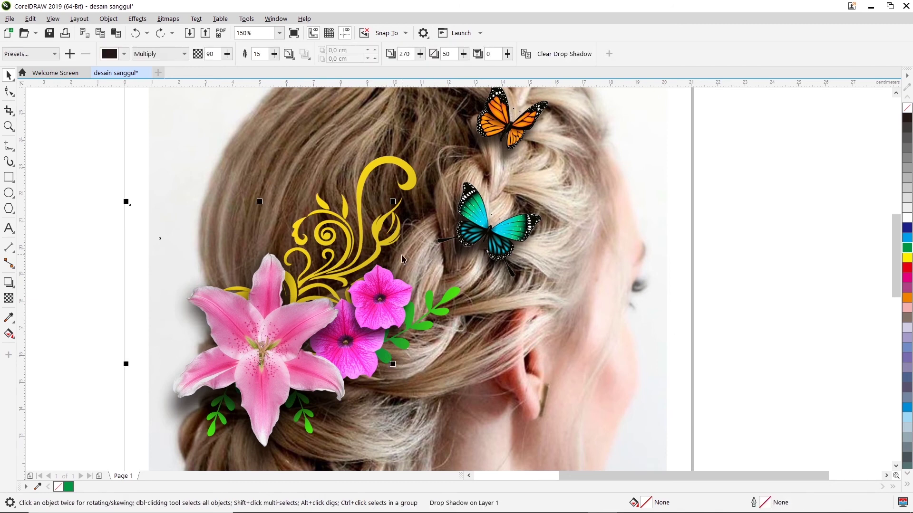
{"action": "left_click", "coordinate": [394, 237]}
{"action": "left_click", "coordinate": [360, 211]}
{"action": "left_click", "coordinate": [343, 198]}
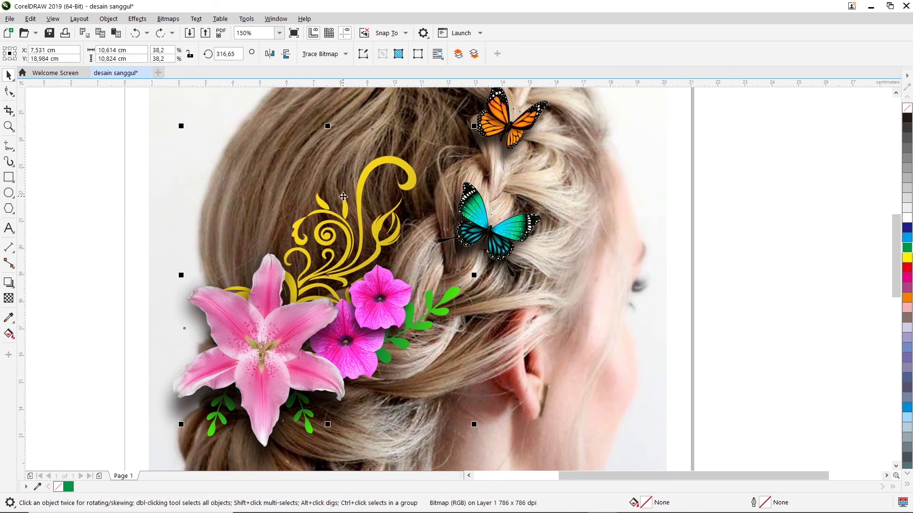
{"action": "left_click", "coordinate": [728, 264]}
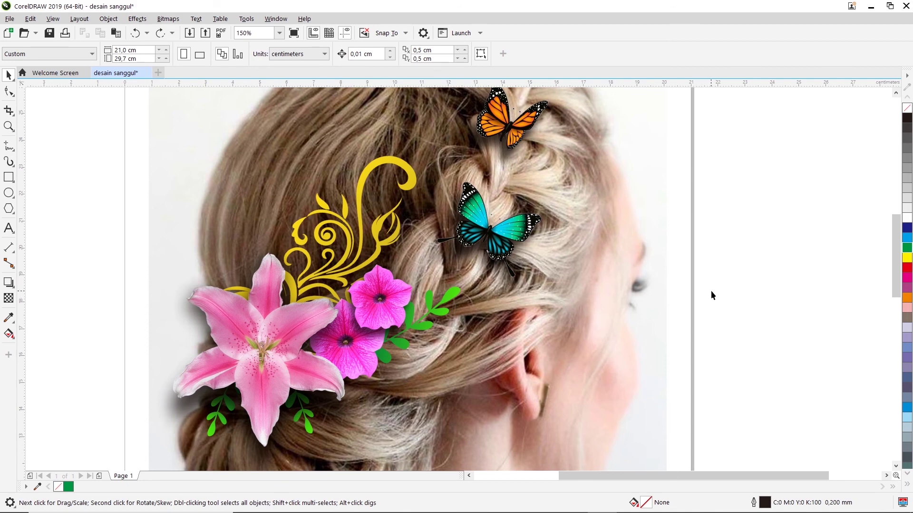
Step: Marquee around the flowers to select the lower pink petunia image
{"action": "left_click_drag", "start_coordinate": [700, 319], "coordinate": [295, 401]}
{"action": "left_click_drag", "start_coordinate": [295, 401], "coordinate": [296, 400]}
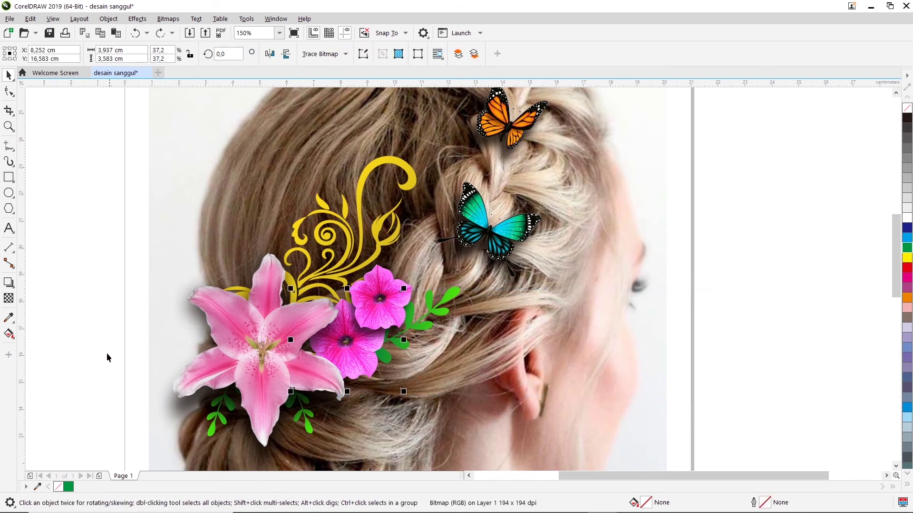
{"action": "left_click", "coordinate": [9, 283]}
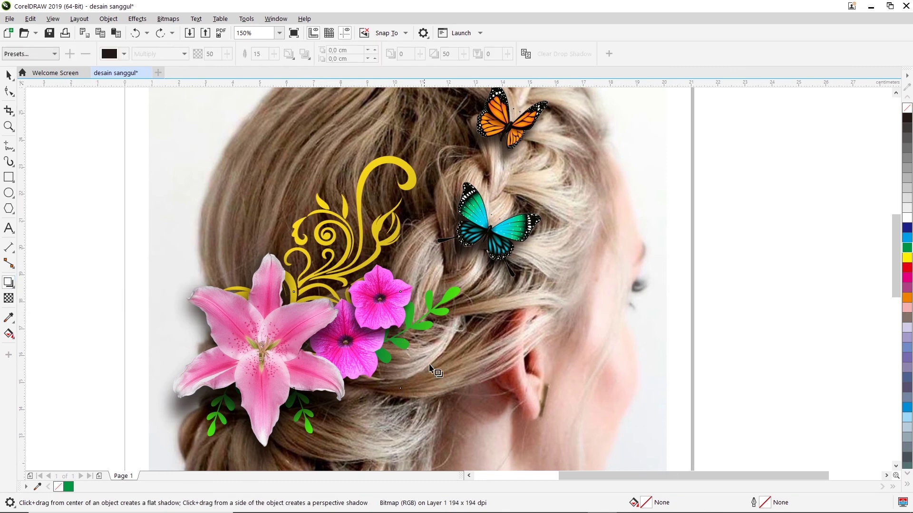
Step: Cast a darker drop shadow straight down from the lower pink petunia
{"action": "left_click_drag", "start_coordinate": [344, 308], "coordinate": [347, 388]}
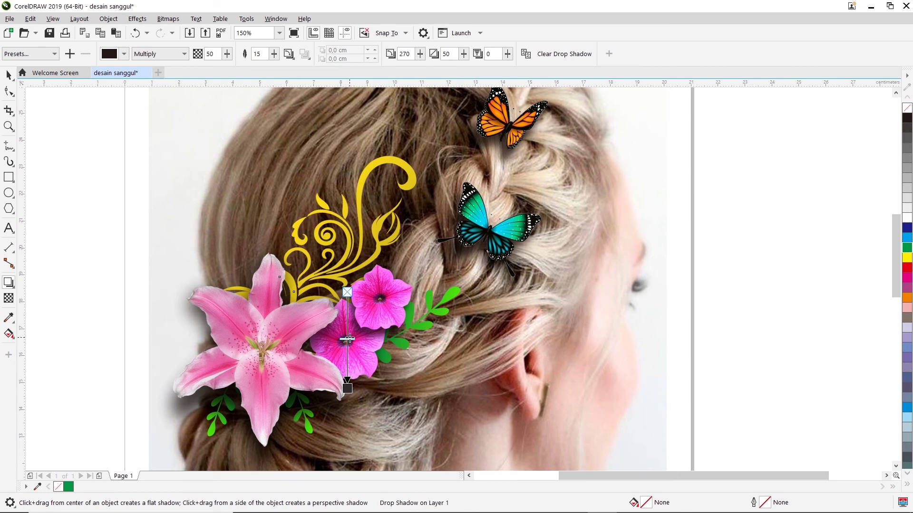
{"action": "left_click_drag", "start_coordinate": [347, 340], "coordinate": [346, 401]}
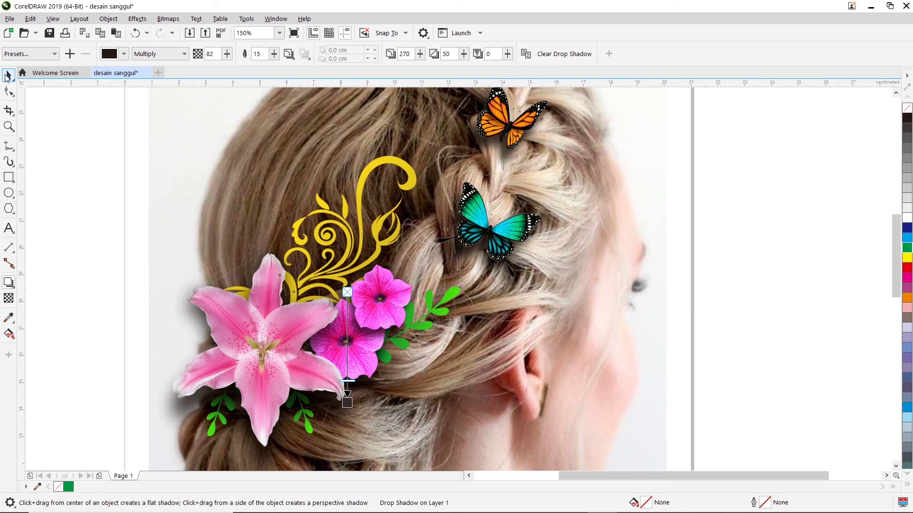
{"action": "left_click", "coordinate": [7, 76]}
Step: Select the large rotated flower image and draw a drop shadow falling down past the lily
{"action": "left_click", "coordinate": [442, 179]}
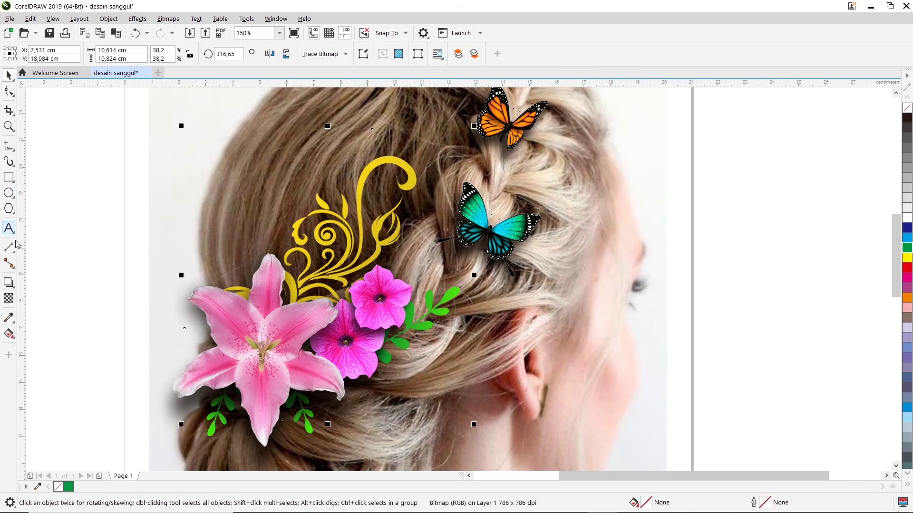
{"action": "left_click", "coordinate": [8, 284]}
{"action": "left_click_drag", "start_coordinate": [327, 130], "coordinate": [338, 392]}
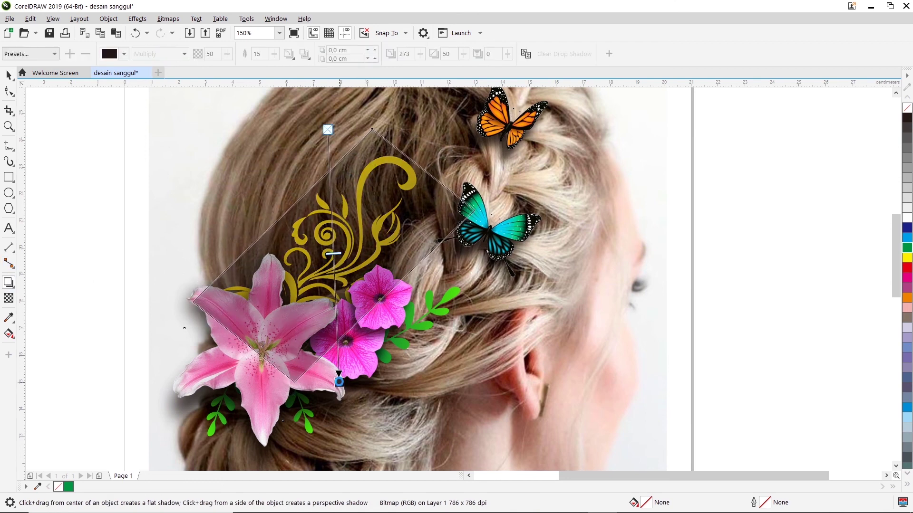
{"action": "left_click_drag", "start_coordinate": [339, 394], "coordinate": [339, 383]}
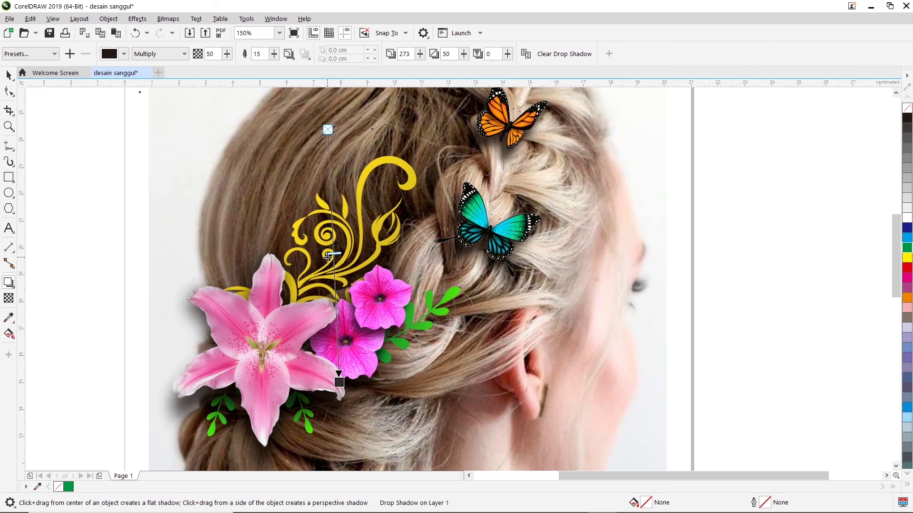
{"action": "left_click_drag", "start_coordinate": [330, 277], "coordinate": [320, 317]}
{"action": "left_click_drag", "start_coordinate": [339, 381], "coordinate": [278, 385]}
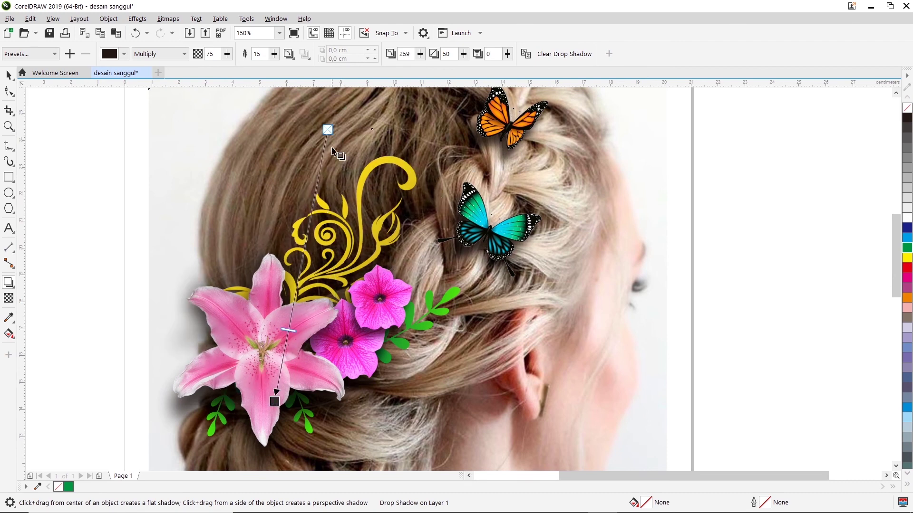
{"action": "left_click_drag", "start_coordinate": [327, 130], "coordinate": [275, 401]}
Step: Rework the lily's shadow to fall straight downward at opacity 90 and feathering 15
{"action": "left_click_drag", "start_coordinate": [288, 329], "coordinate": [281, 365]}
{"action": "left_click_drag", "start_coordinate": [274, 402], "coordinate": [265, 439]}
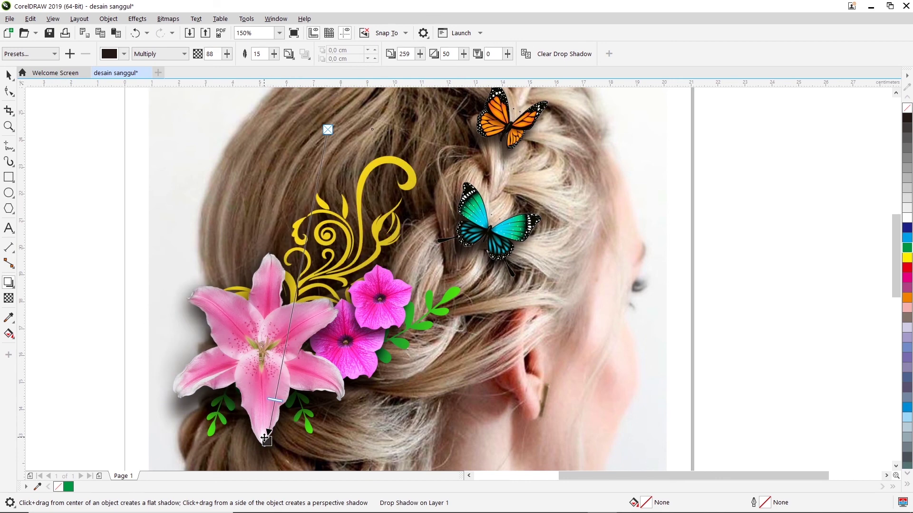
{"action": "left_click_drag", "start_coordinate": [265, 437], "coordinate": [257, 464]}
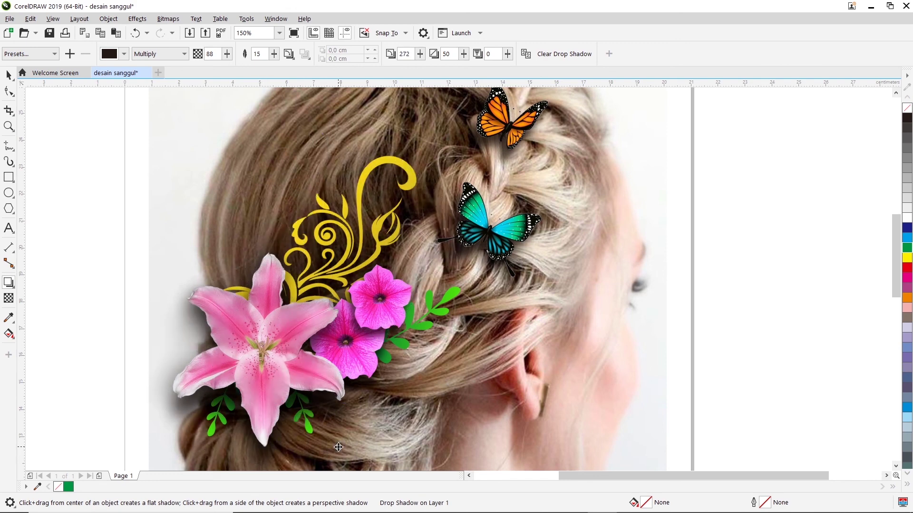
{"action": "left_click_drag", "start_coordinate": [328, 130], "coordinate": [335, 457]}
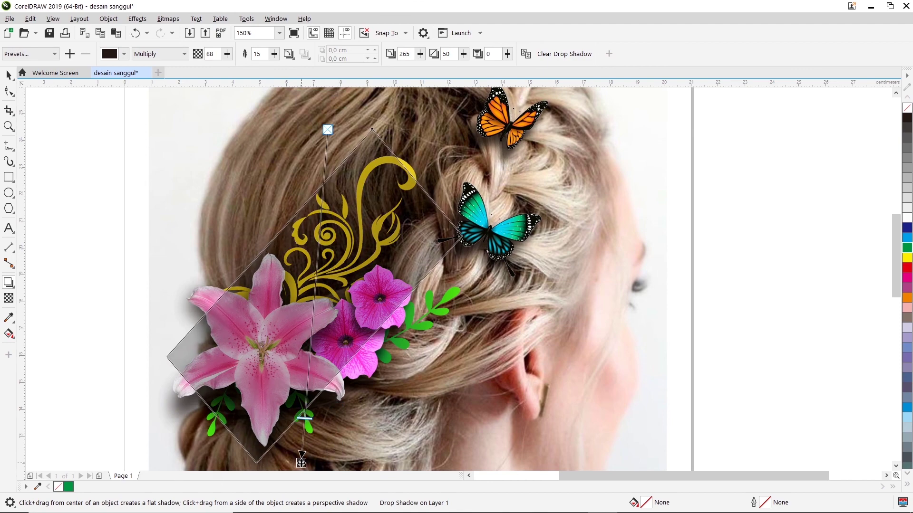
{"action": "left_click_drag", "start_coordinate": [331, 450], "coordinate": [301, 462]}
{"action": "mouse_move", "coordinate": [305, 425]}
{"action": "left_mouse_down"}
{"action": "mouse_move", "coordinate": [295, 462]}
{"action": "mouse_move", "coordinate": [259, 460]}
{"action": "left_mouse_up"}
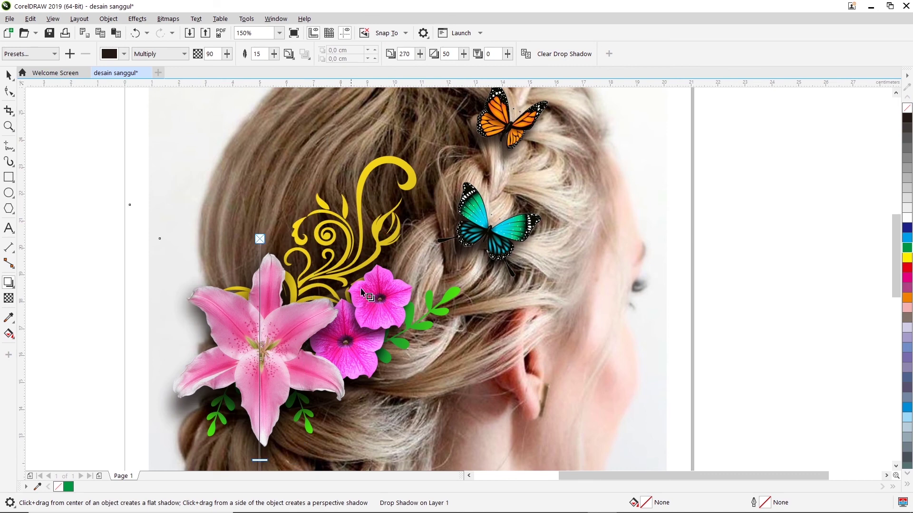
{"action": "scroll", "coordinate": [304, 244], "scroll_direction": "down", "scroll_amount": 2}
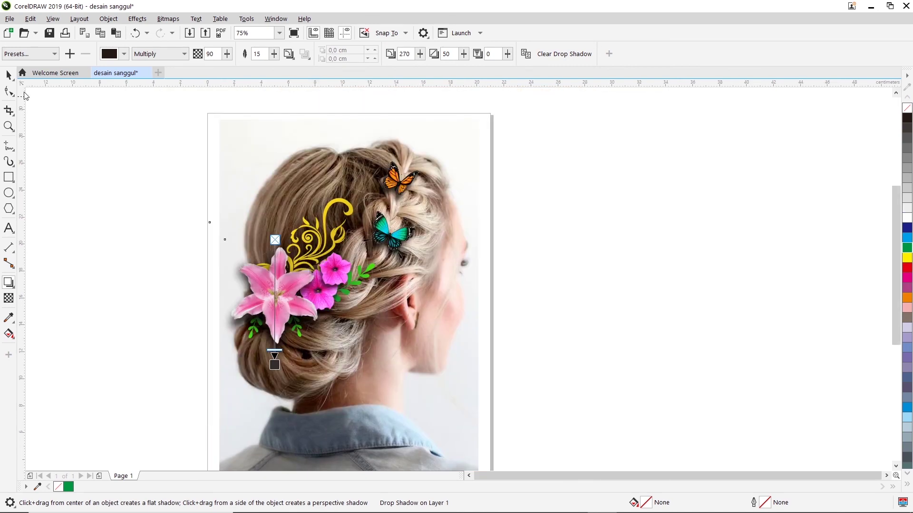
Step: Clear the selection and zoom to fit the whole desain sanggul page in view
{"action": "left_click", "coordinate": [9, 75]}
{"action": "left_click", "coordinate": [158, 147]}
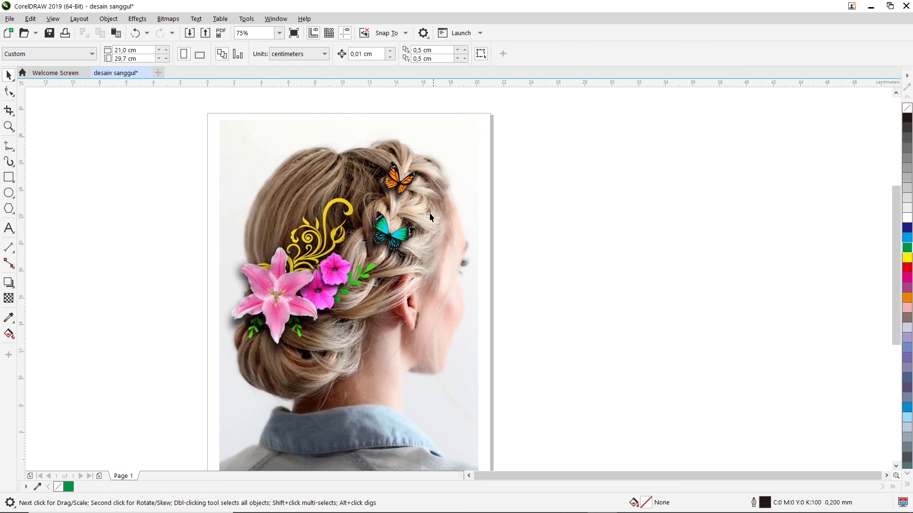
{"action": "scroll", "coordinate": [349, 230], "scroll_direction": "up", "scroll_amount": 2}
{"action": "scroll", "coordinate": [351, 233], "scroll_direction": "down", "scroll_amount": 2}
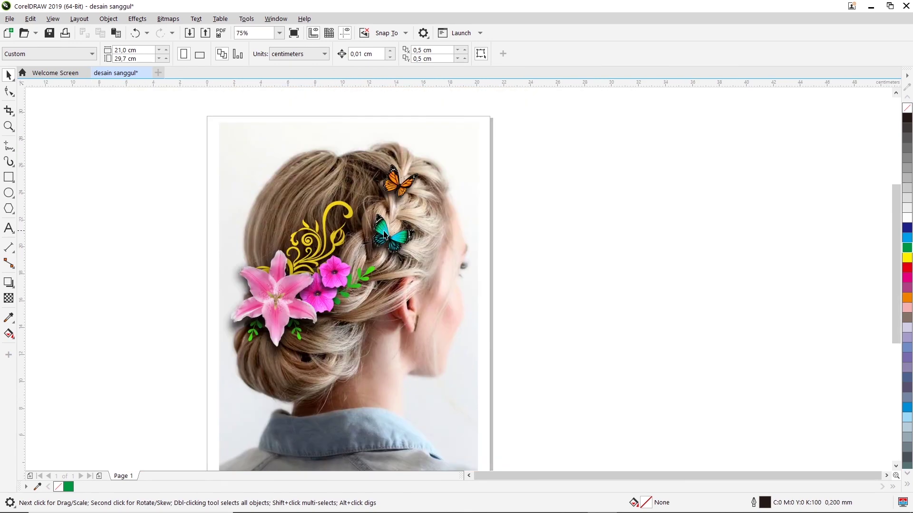
{"action": "left_click", "coordinate": [9, 126]}
{"action": "mouse_move", "coordinate": [206, 117]}
{"action": "left_mouse_down"}
{"action": "mouse_move", "coordinate": [347, 432]}
{"action": "mouse_move", "coordinate": [485, 462]}
{"action": "left_mouse_up"}
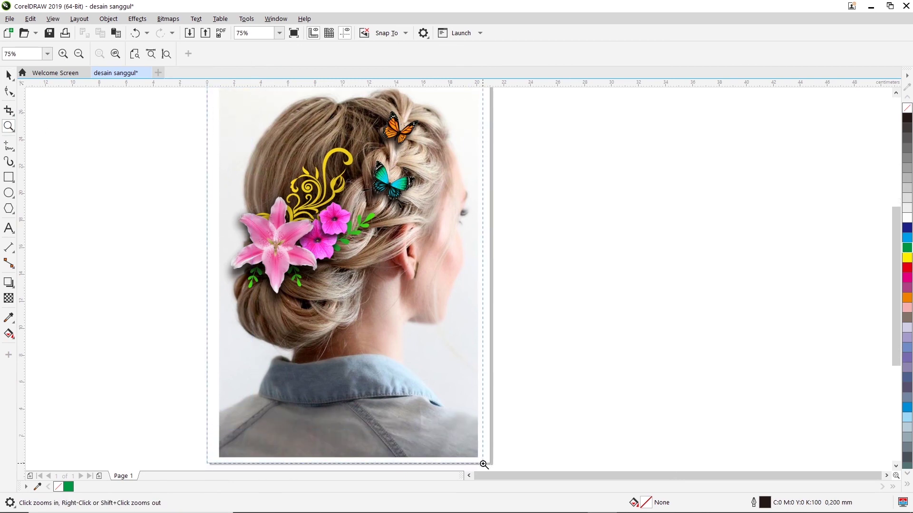
{"action": "left_click_drag", "start_coordinate": [486, 462], "coordinate": [485, 462]}
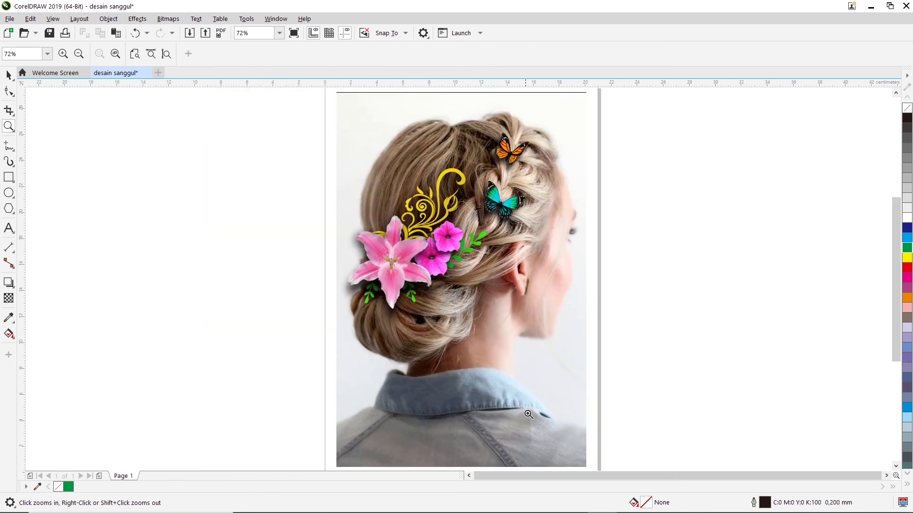
{"action": "left_click", "coordinate": [887, 476]}
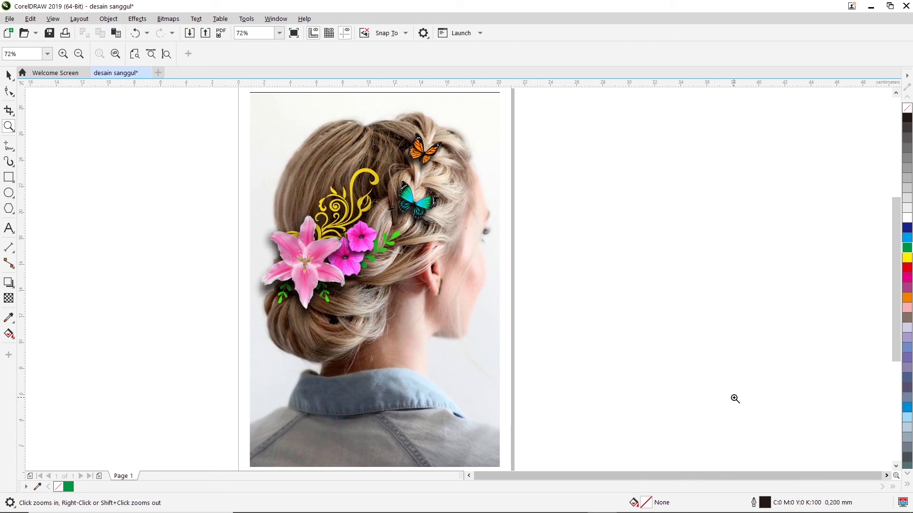
{"action": "left_click", "coordinate": [8, 19]}
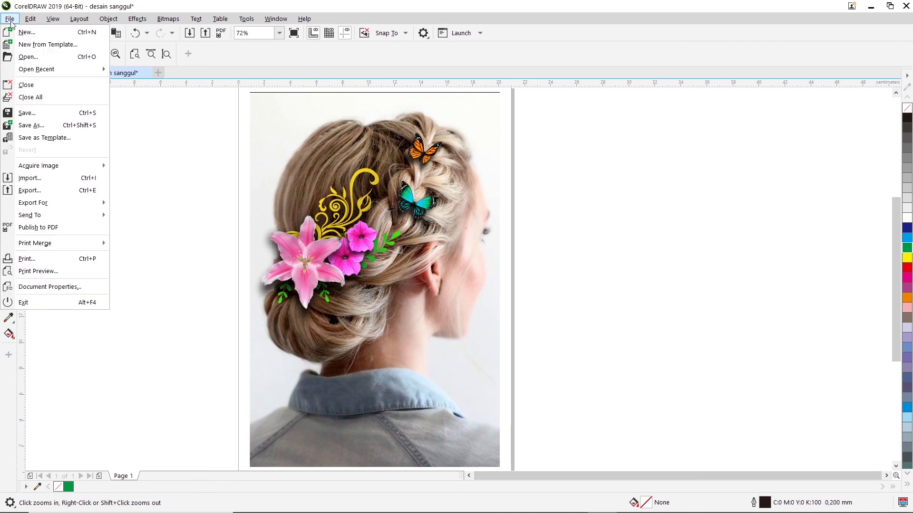
Step: Save the drawing as desain sanggul.cdr in Documents
{"action": "left_click", "coordinate": [43, 127]}
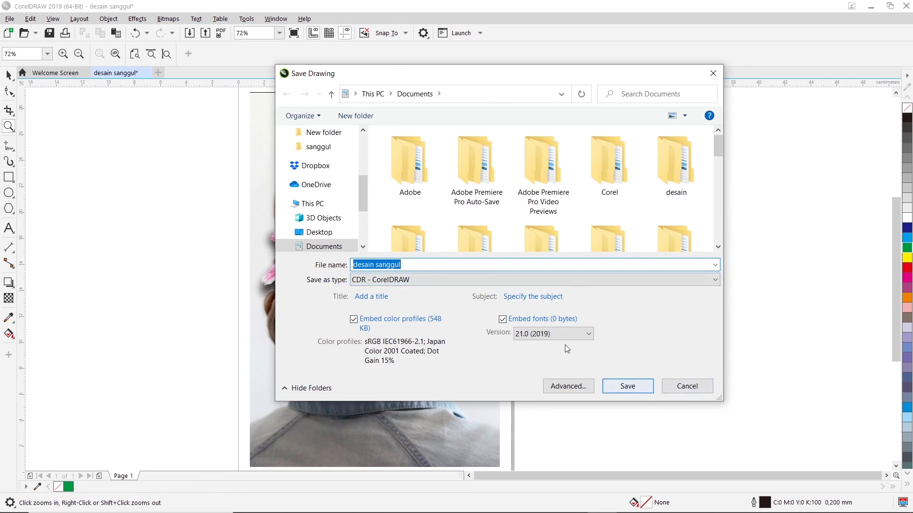
{"action": "left_click", "coordinate": [628, 386]}
{"action": "key", "text": "space"}
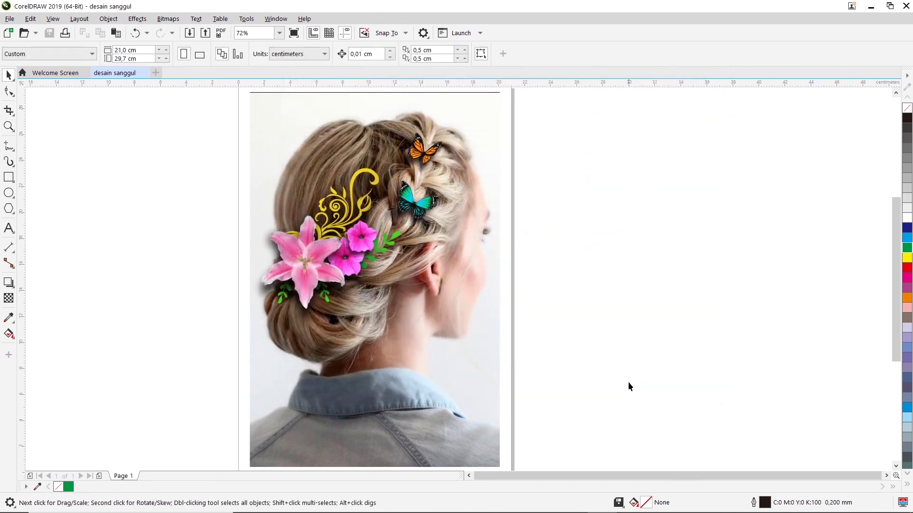
{"action": "left_click", "coordinate": [8, 20]}
{"action": "mouse_move", "coordinate": [32, 214]}
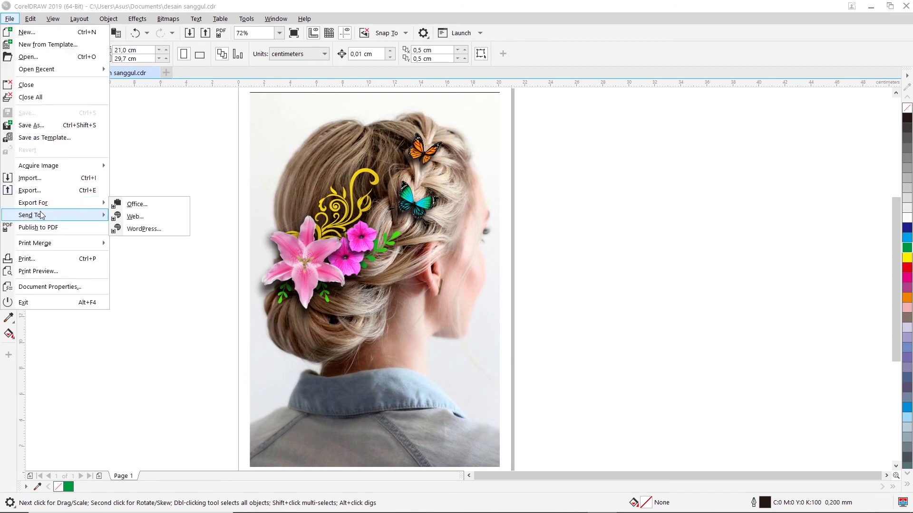
Step: Export the design as desain sanggul.jpg at 80% JPEG quality
{"action": "left_click", "coordinate": [36, 192]}
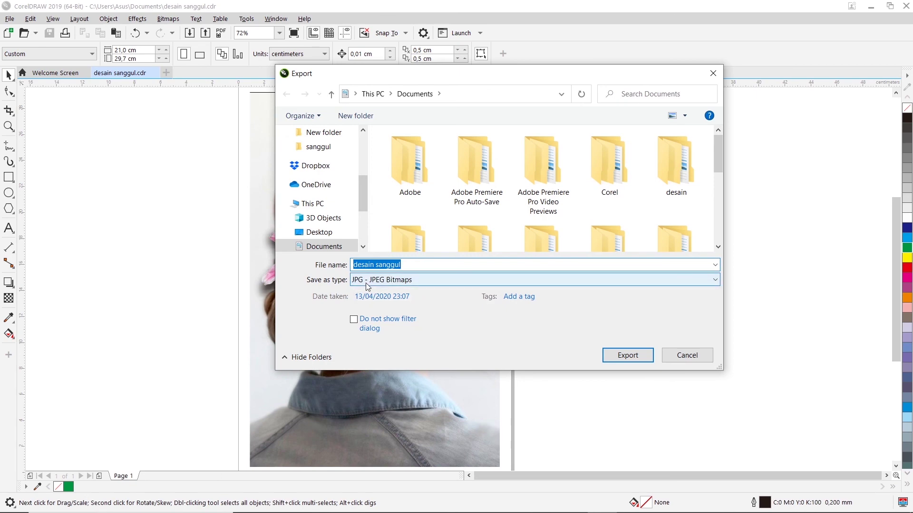
{"action": "left_click", "coordinate": [634, 358]}
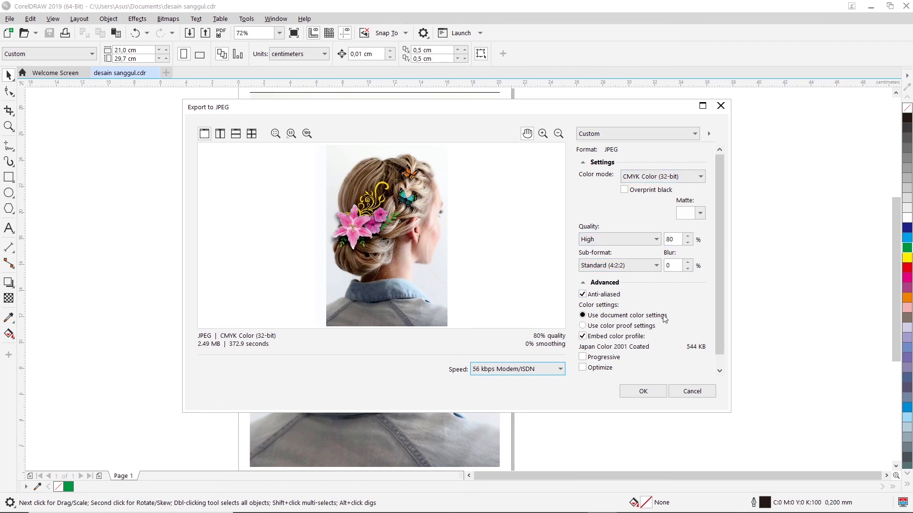
{"action": "left_click", "coordinate": [642, 392]}
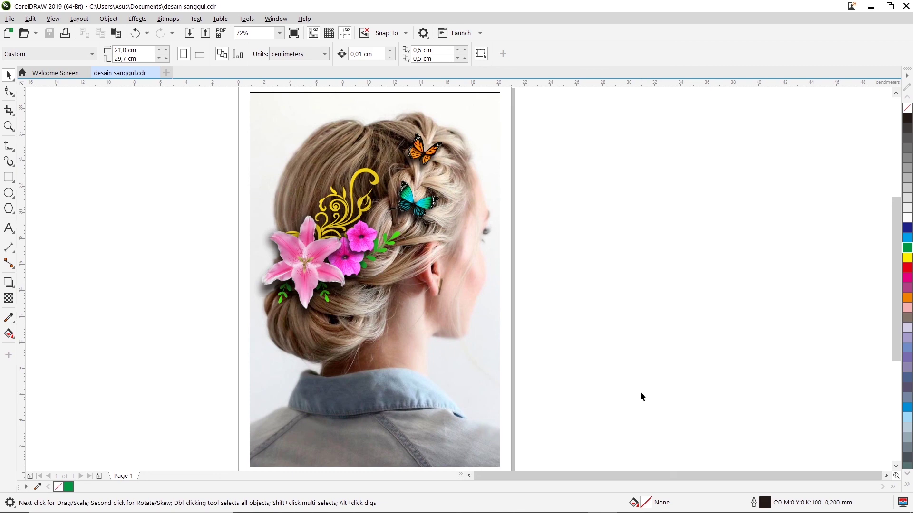
Step: Open the exported desain sanggul.jpg from Documents in Photos
{"action": "left_click", "coordinate": [366, 501]}
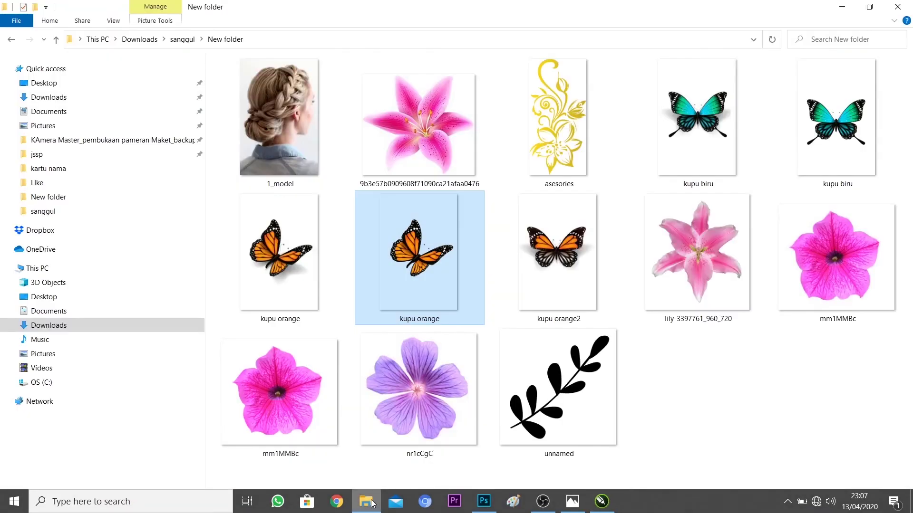
{"action": "left_click", "coordinate": [49, 310]}
{"action": "scroll", "coordinate": [544, 342], "scroll_direction": "down", "scroll_amount": 10}
{"action": "scroll", "coordinate": [478, 337], "scroll_direction": "down", "scroll_amount": 5}
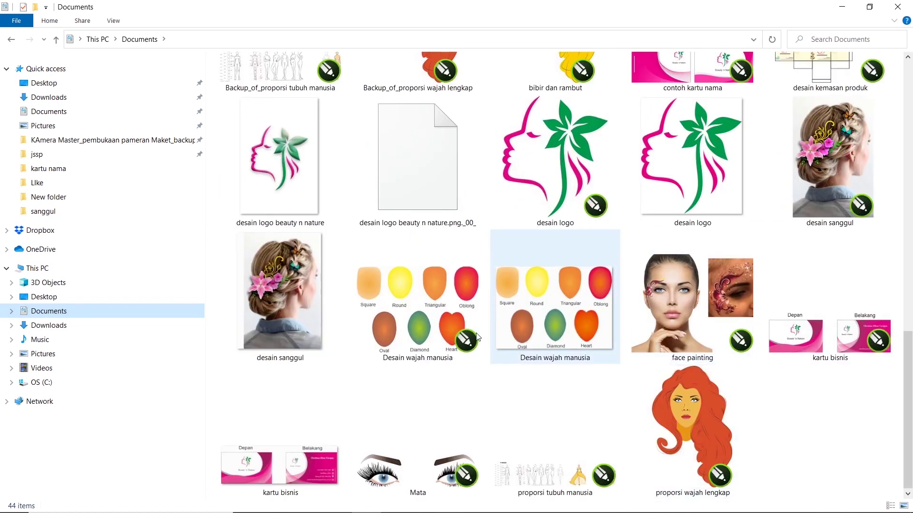
{"action": "left_click", "coordinate": [299, 292]}
{"action": "double_click", "coordinate": [299, 292]}
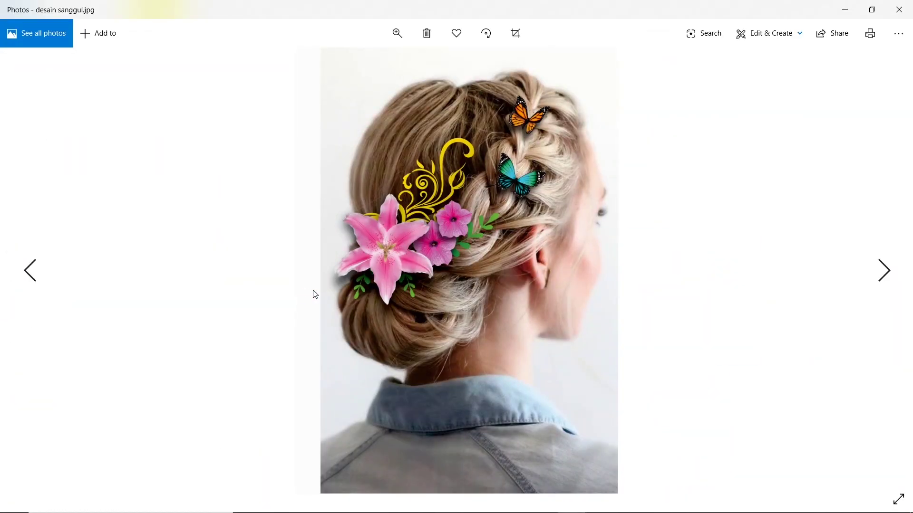